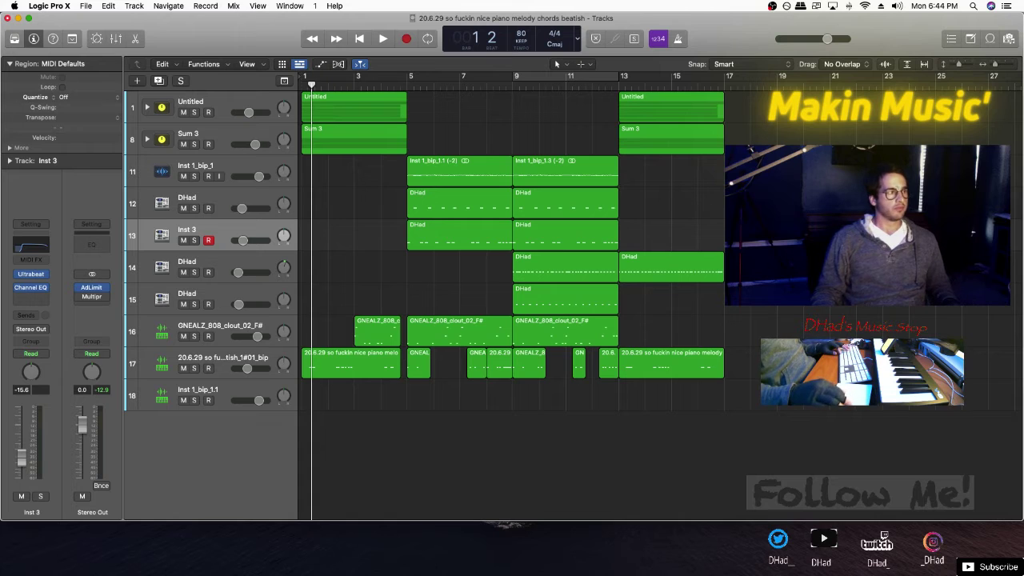
Play the song from the beginning and expand the Untitled and Sum 3 track stacks to review the whole arrangement
{"action": "key", "text": "Return"}
{"action": "key", "text": "space"}
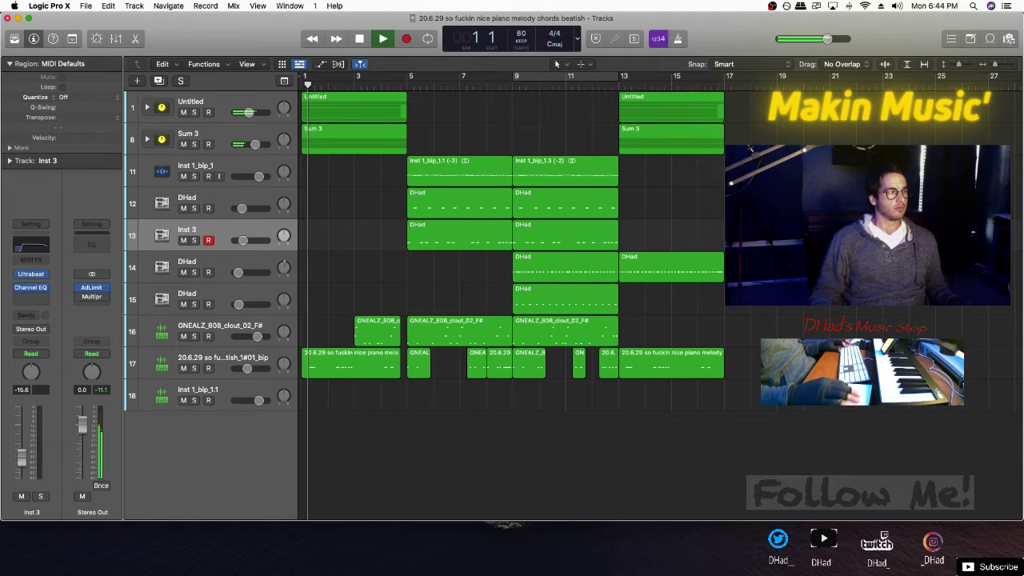
{"action": "scroll", "coordinate": [512, 288], "scroll_direction": "up", "scroll_amount": 3}
{"action": "scroll", "coordinate": [513, 288], "scroll_direction": "up", "scroll_amount": 2}
{"action": "scroll", "coordinate": [513, 288], "scroll_direction": "up", "scroll_amount": 5}
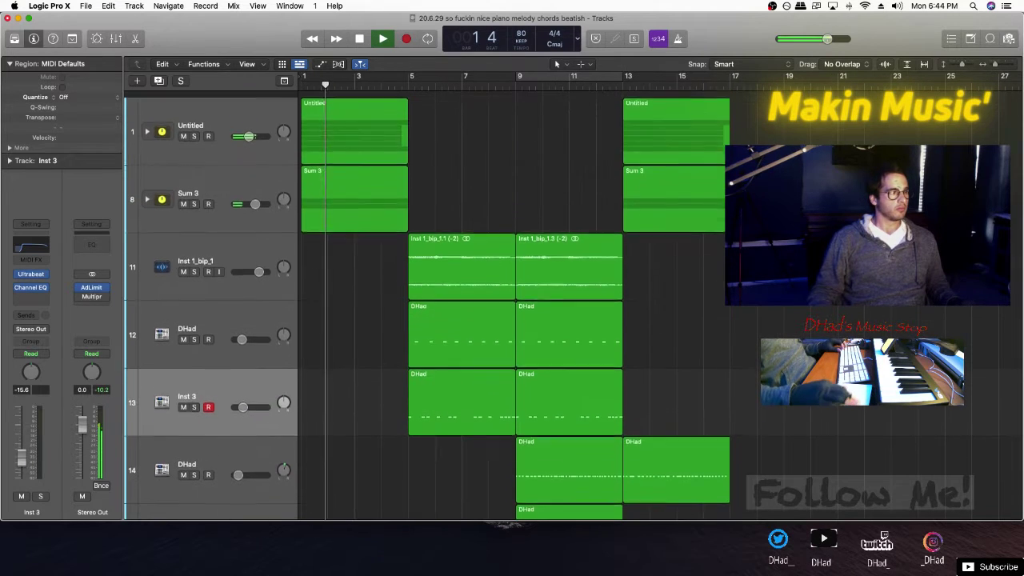
{"action": "left_click", "coordinate": [147, 193]}
{"action": "left_click", "coordinate": [147, 126]}
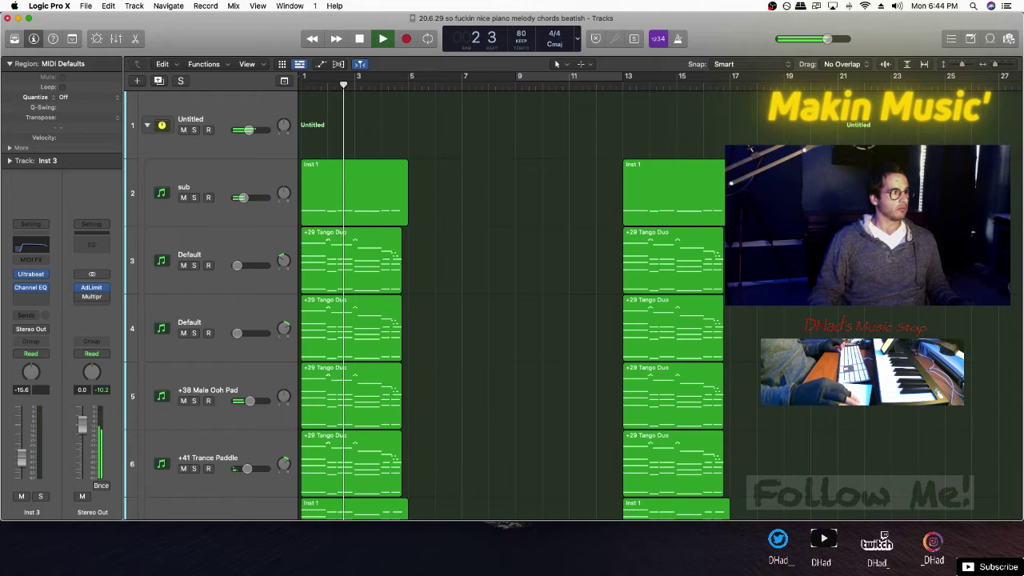
{"action": "scroll", "coordinate": [512, 288], "scroll_direction": "right", "scroll_amount": 1}
{"action": "scroll", "coordinate": [512, 288], "scroll_direction": "left", "scroll_amount": 2}
{"action": "scroll", "coordinate": [512, 288], "scroll_direction": "down", "scroll_amount": 4}
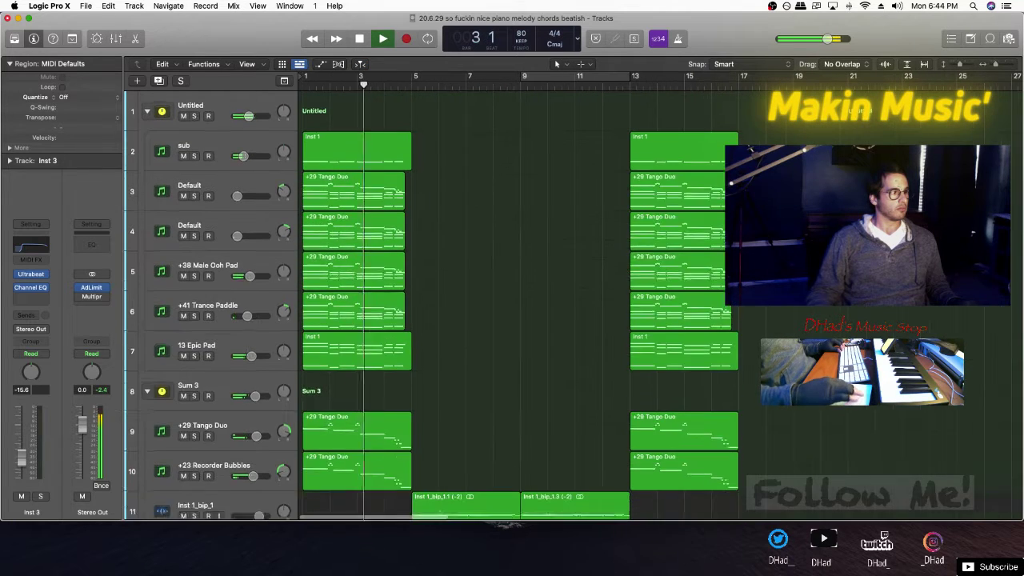
{"action": "scroll", "coordinate": [512, 288], "scroll_direction": "down", "scroll_amount": 3}
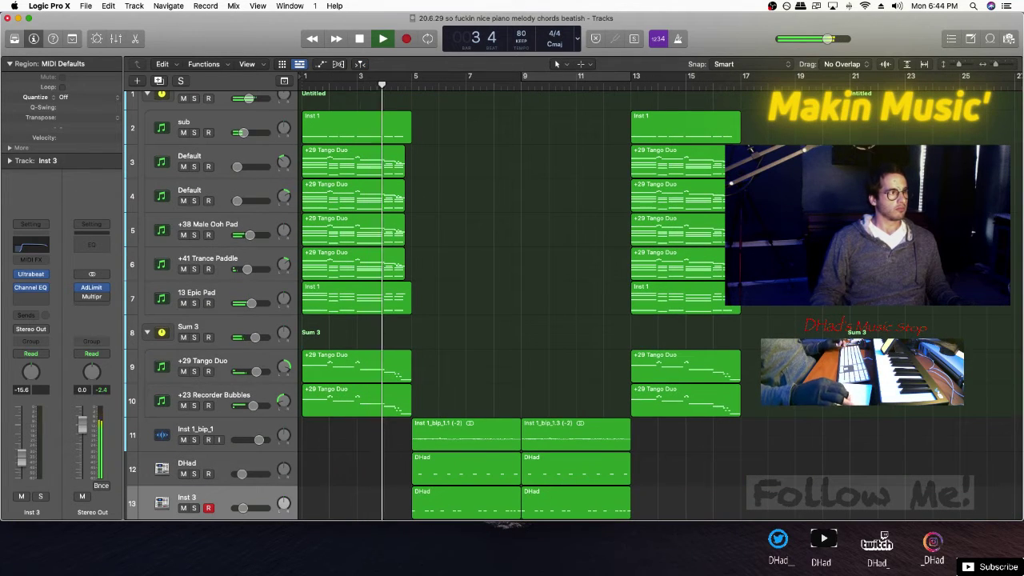
{"action": "scroll", "coordinate": [512, 304], "scroll_direction": "down", "scroll_amount": 5}
{"action": "scroll", "coordinate": [512, 304], "scroll_direction": "down", "scroll_amount": 3}
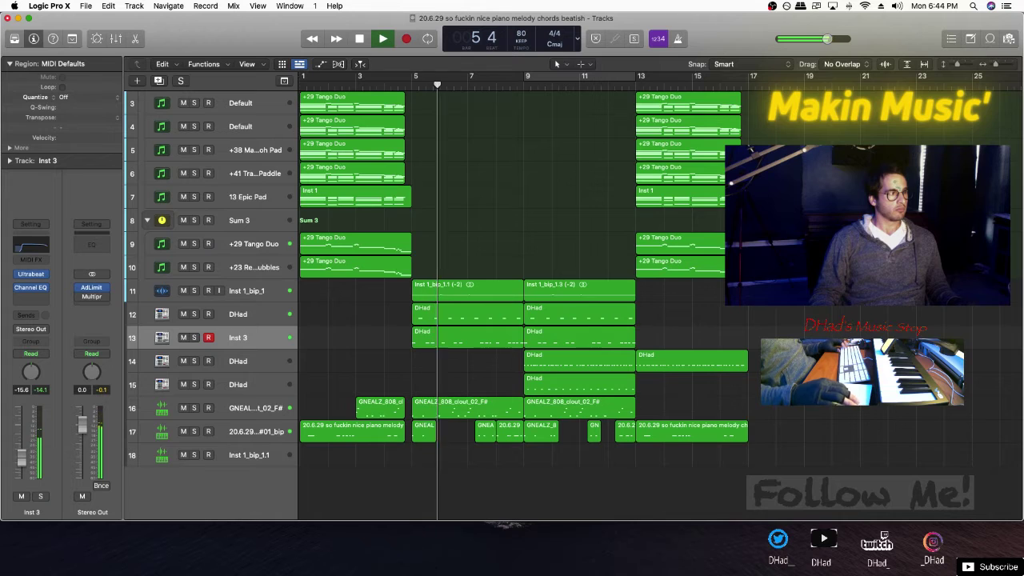
{"action": "scroll", "coordinate": [512, 304], "scroll_direction": "down", "scroll_amount": 3}
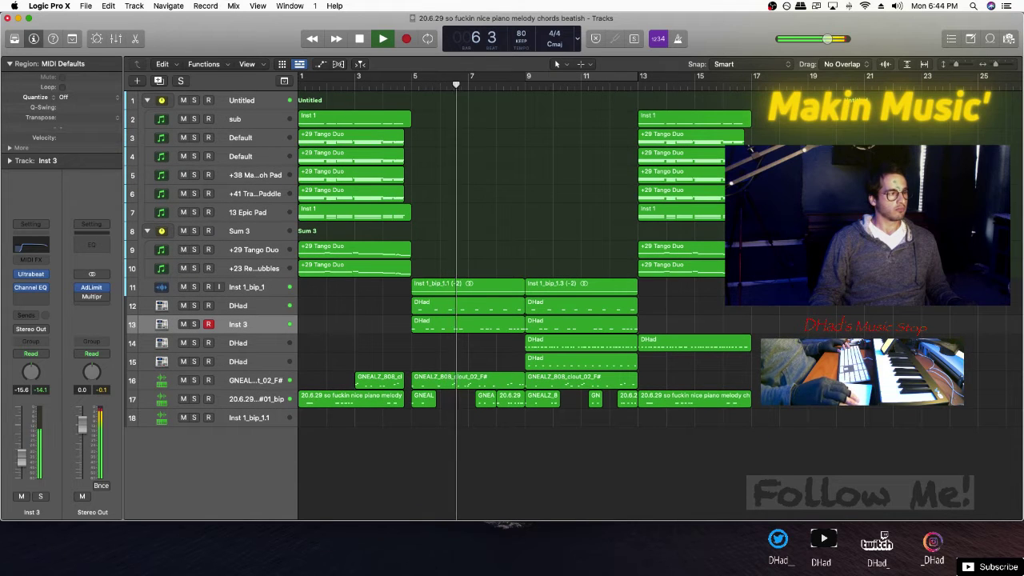
Try a copy of the first Inst 1_bip_1 region at bar 1, listening with the Untitled and Sum 3 stacks muted
{"action": "key", "text": "space"}
{"action": "left_click_drag", "start_coordinate": [482, 286], "coordinate": [368, 286]}
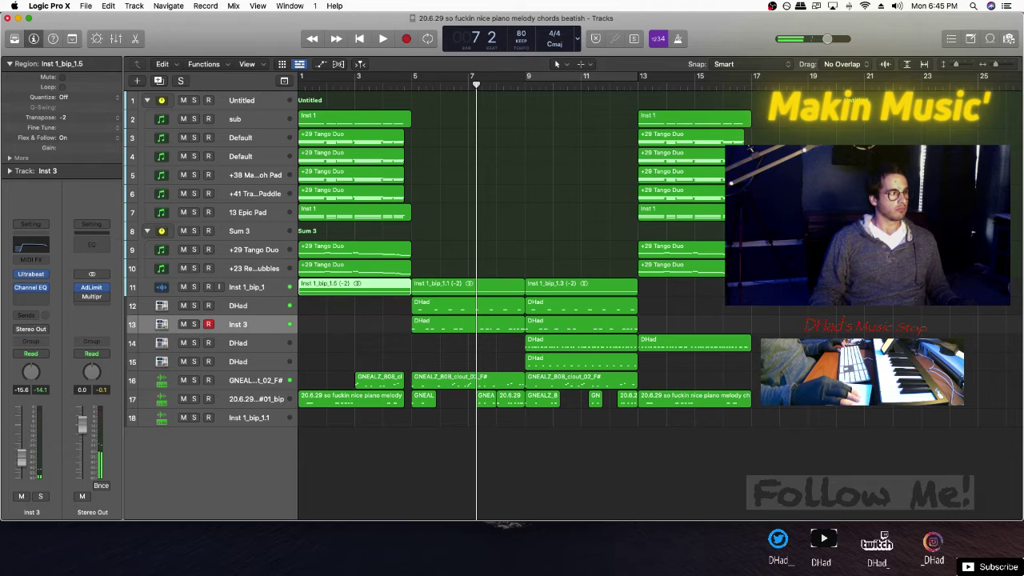
{"action": "key", "text": "space"}
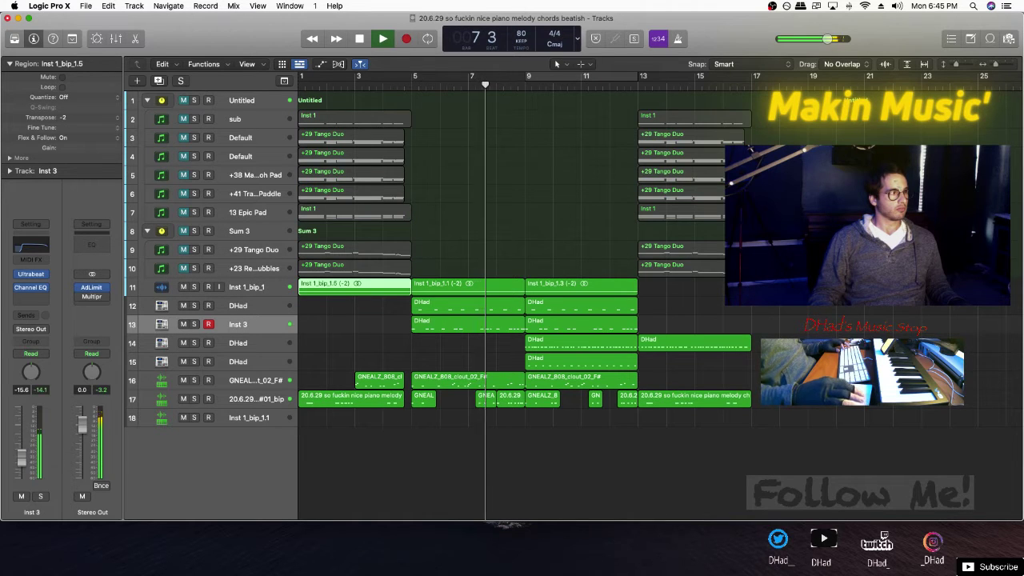
{"action": "key", "text": "Return"}
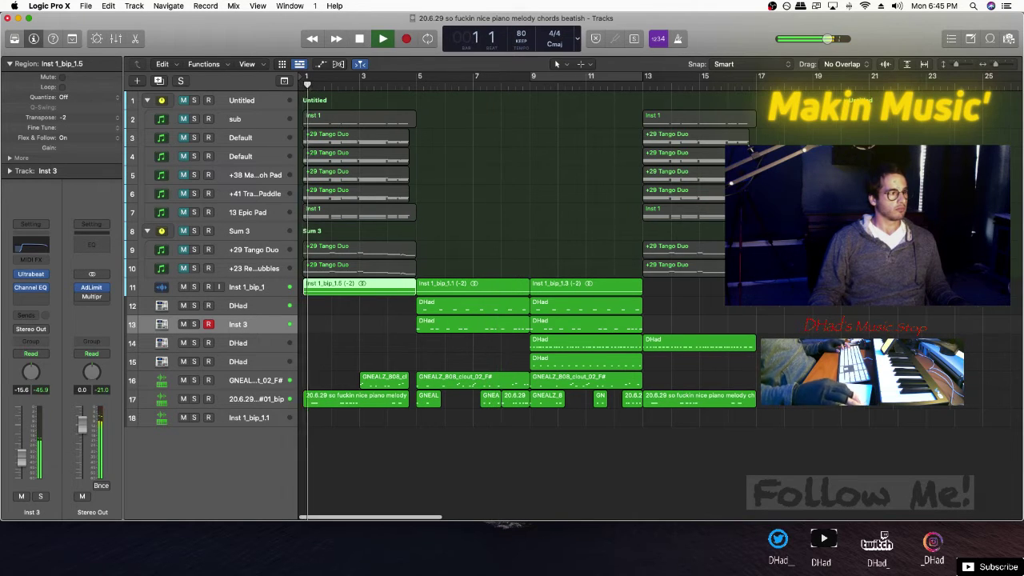
{"action": "key", "text": "super+z"}
{"action": "key", "text": "super+z"}
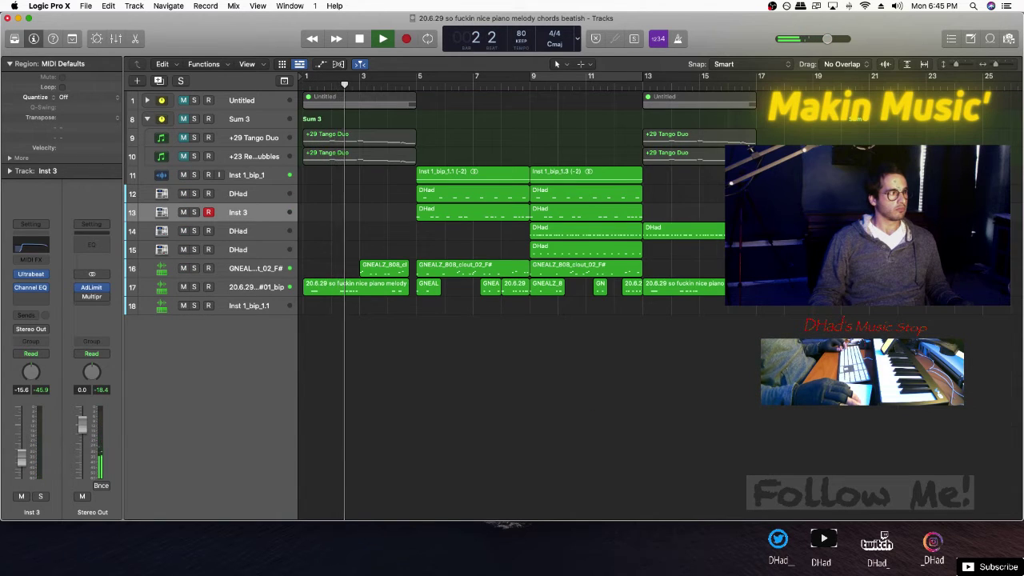
Unmute the Untitled and Sum 3 stacks, including all subtracks from sub to 13 Epic Pad
{"action": "key", "text": "space"}
{"action": "left_click", "coordinate": [183, 100]}
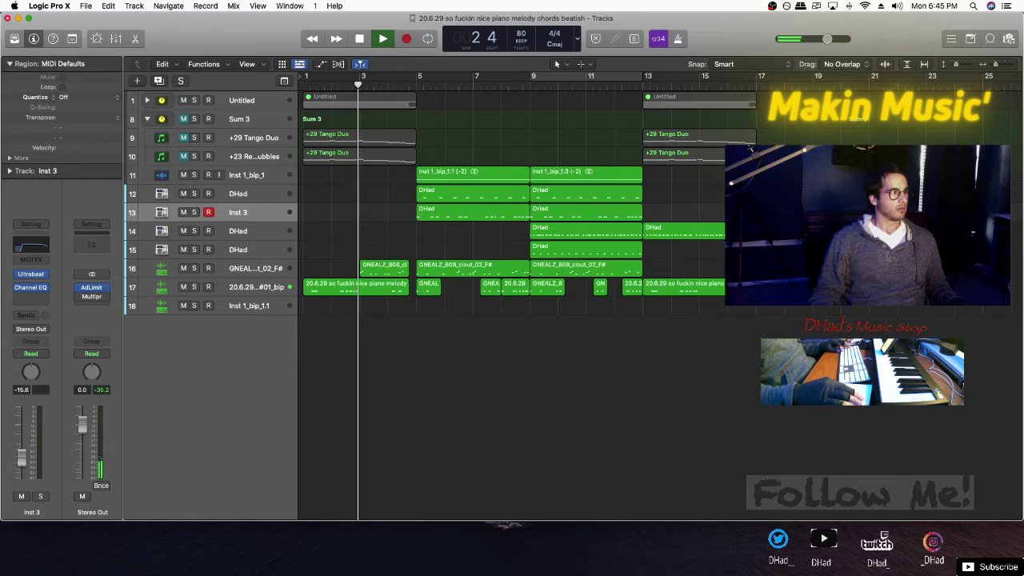
{"action": "left_click", "coordinate": [147, 100]}
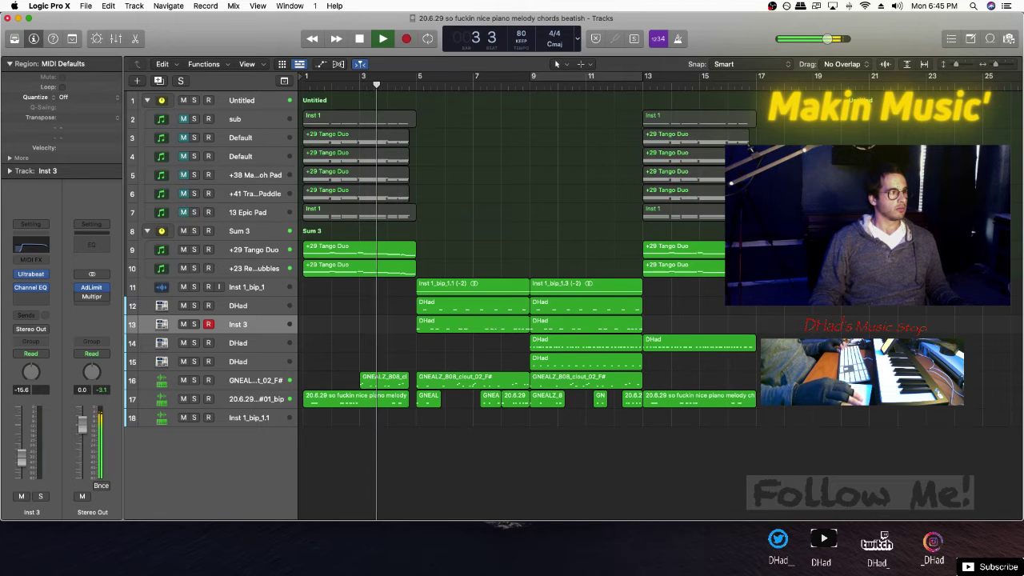
{"action": "left_click_drag", "start_coordinate": [183, 119], "coordinate": [184, 212]}
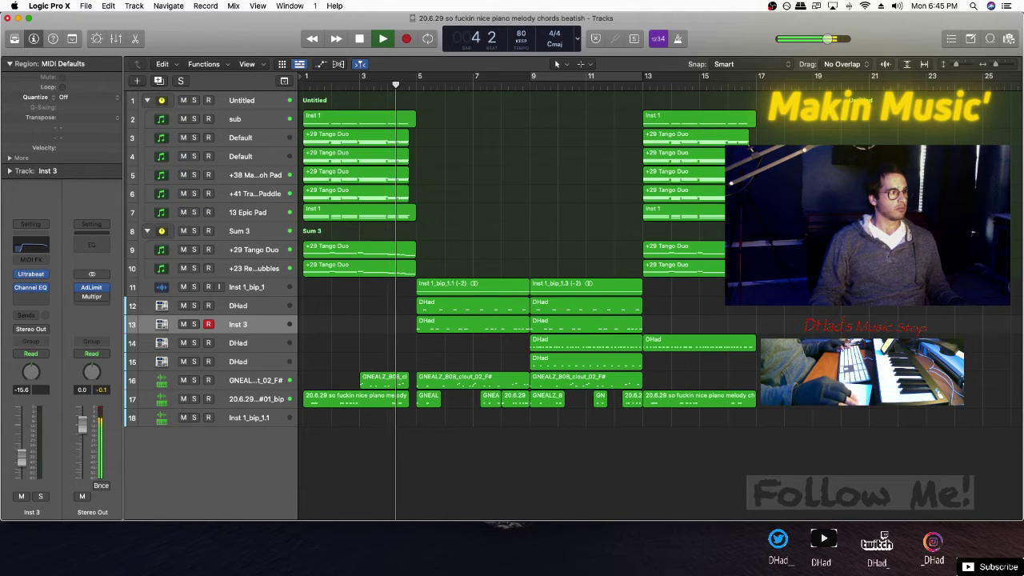
Repeat the eight Untitled and Sum 3 stack regions from bars 1–4 twice, filling bars 5 to 12
{"action": "left_click_drag", "start_coordinate": [432, 276], "coordinate": [312, 119]}
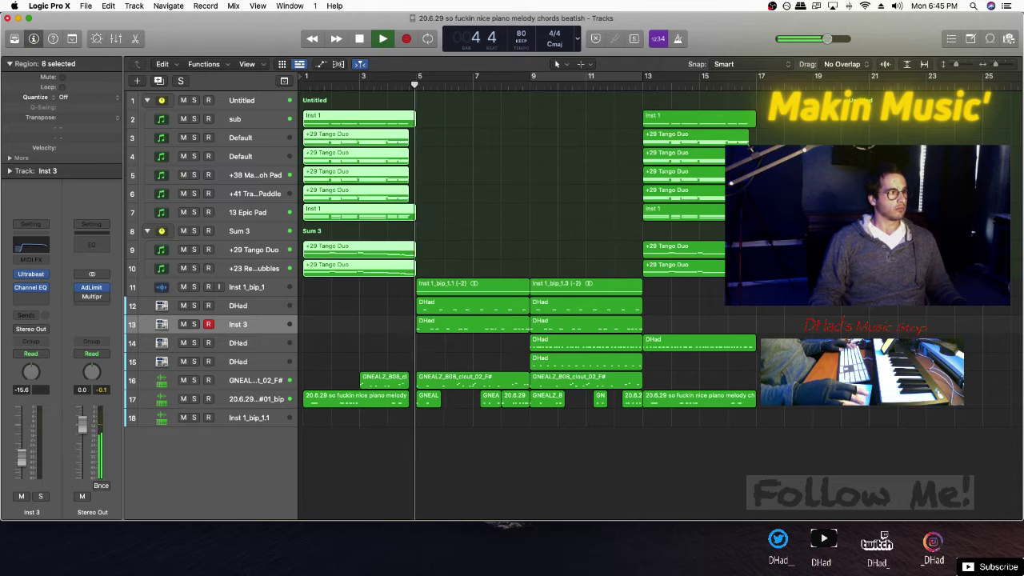
{"action": "key", "text": "super+r"}
{"action": "key", "text": "super+r"}
Delete the Inst 1_bip_1 audio track together with its regions
{"action": "left_click", "coordinate": [586, 287]}
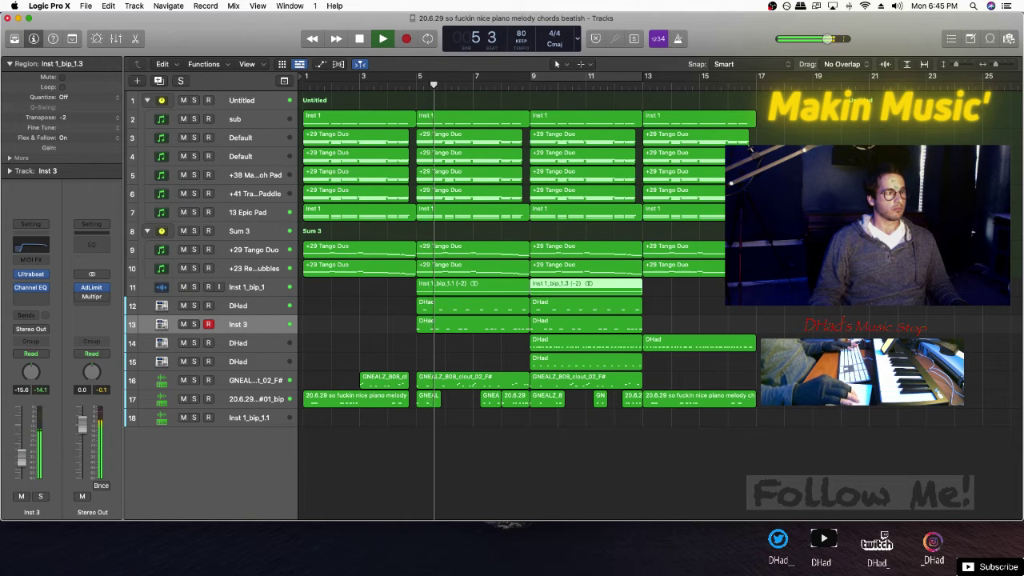
{"action": "left_click", "coordinate": [248, 287]}
{"action": "key", "text": "BackSpace"}
{"action": "key", "text": "super+BackSpace"}
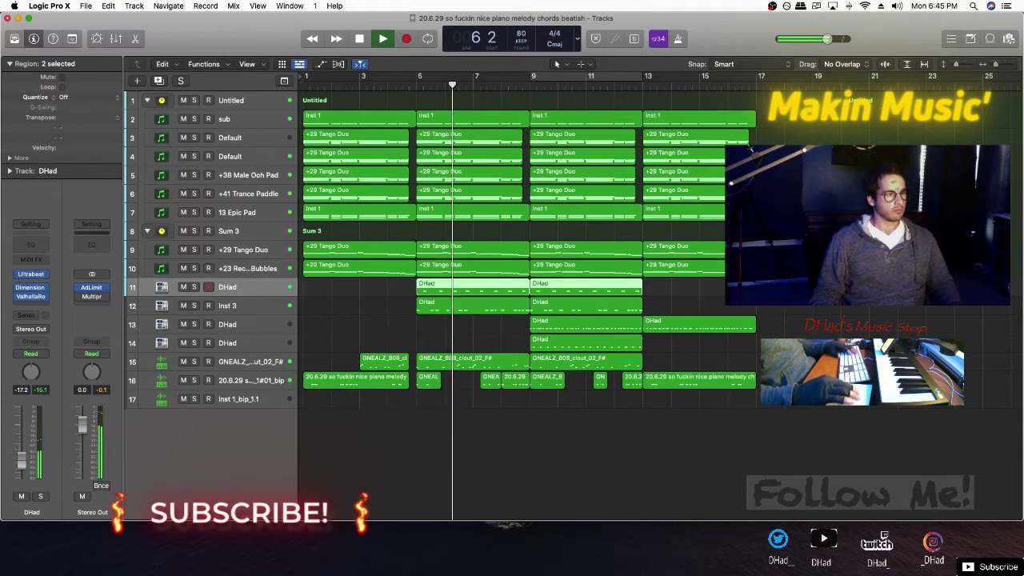
{"action": "key", "text": "space"}
{"action": "key", "text": "space"}
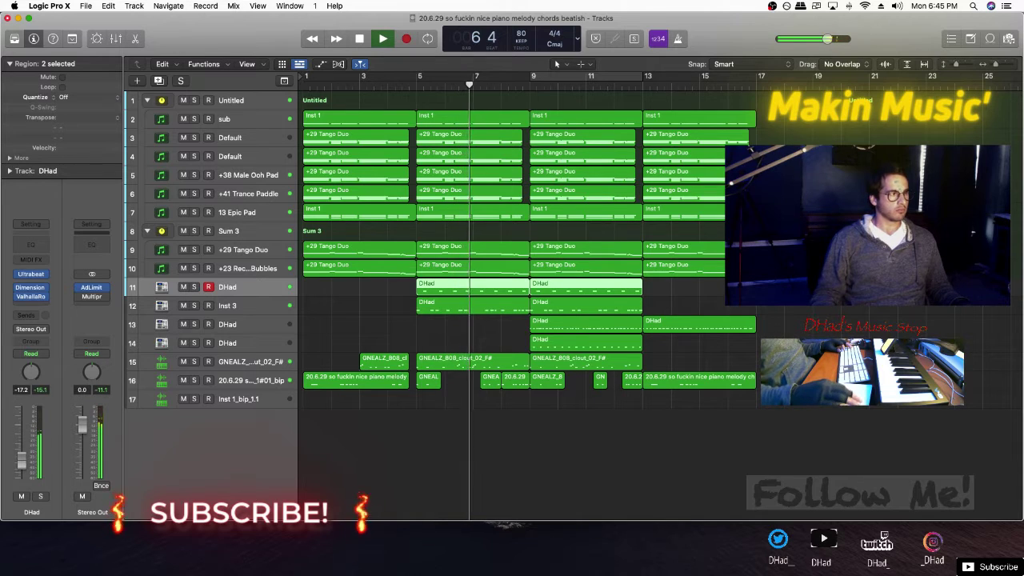
Listen to the extended arrangement with the Untitled stack selected, checking the remaining tracks
{"action": "scroll", "coordinate": [472, 249], "scroll_direction": "up", "scroll_amount": 5}
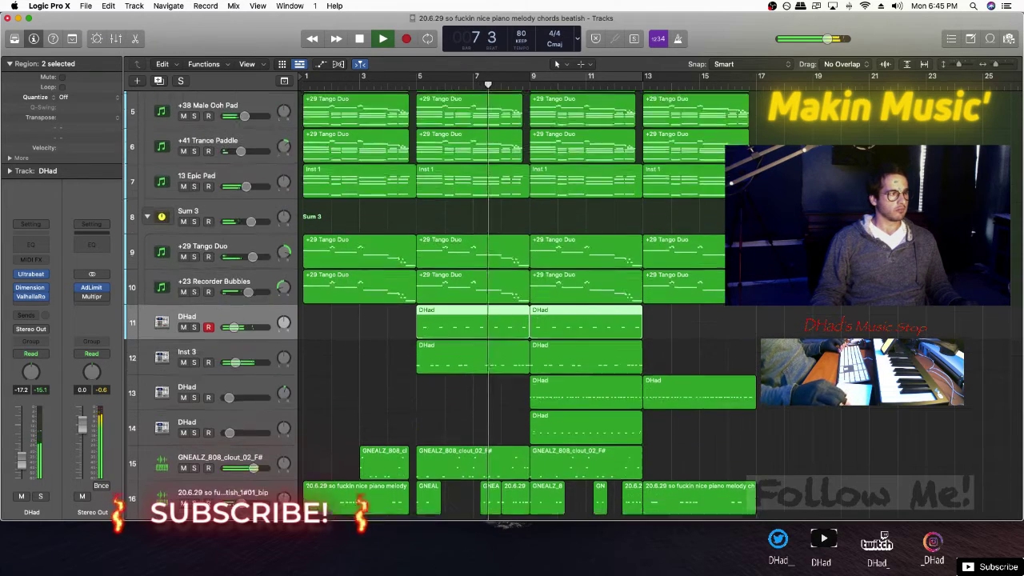
{"action": "scroll", "coordinate": [472, 250], "scroll_direction": "up", "scroll_amount": 4}
{"action": "scroll", "coordinate": [473, 249], "scroll_direction": "up", "scroll_amount": 3}
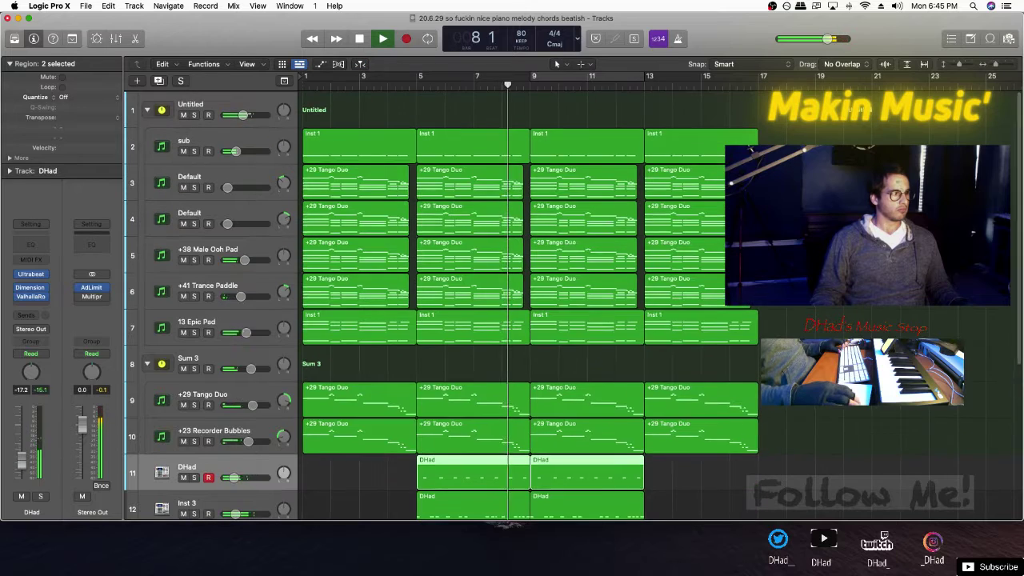
{"action": "left_click", "coordinate": [192, 104]}
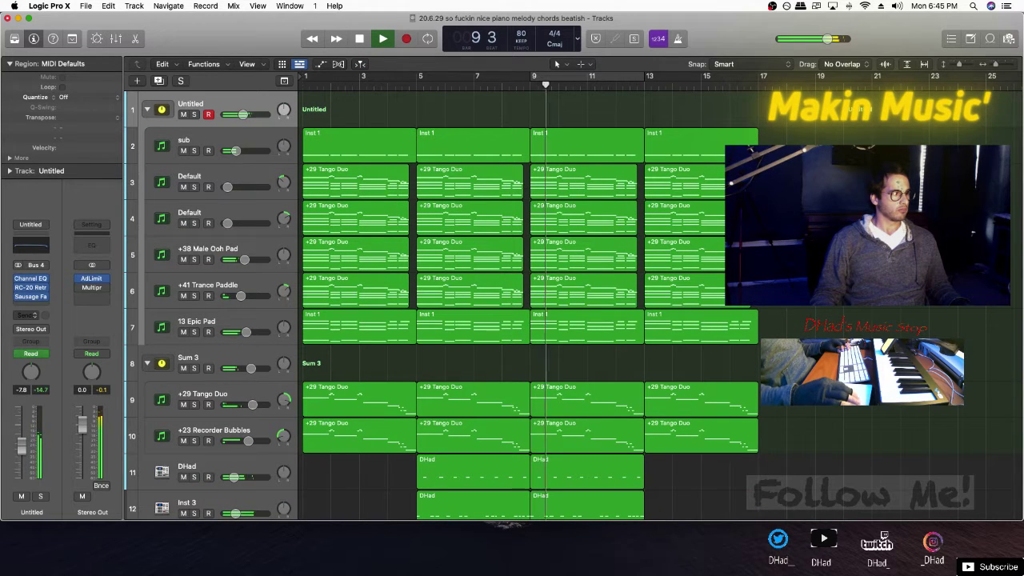
{"action": "scroll", "coordinate": [528, 296], "scroll_direction": "down", "scroll_amount": 4}
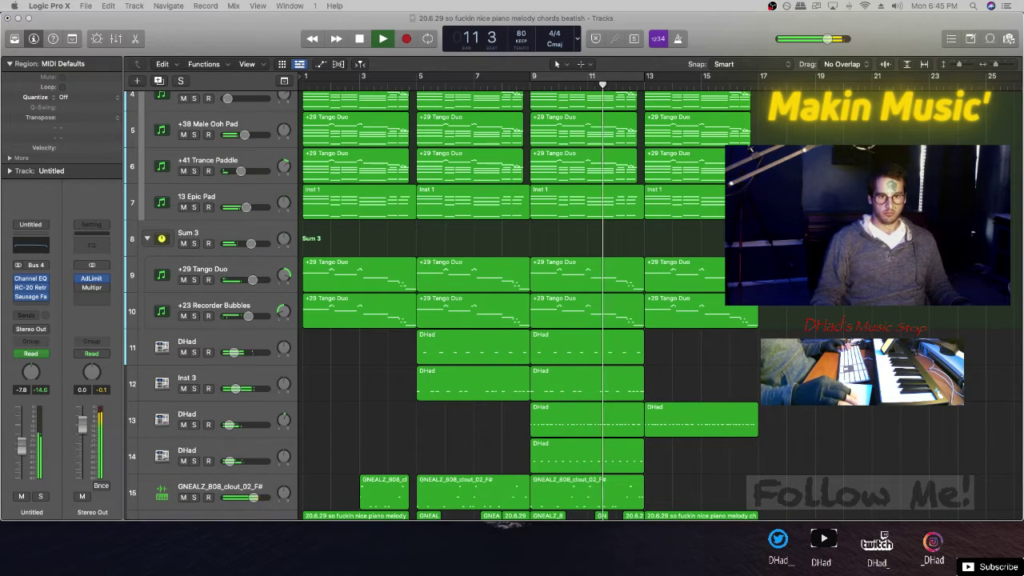
Switch to the 20.6.28 dance stuff project and play it from the beginning with all tracks in view
{"action": "key", "text": "Return"}
{"action": "key", "text": "Return"}
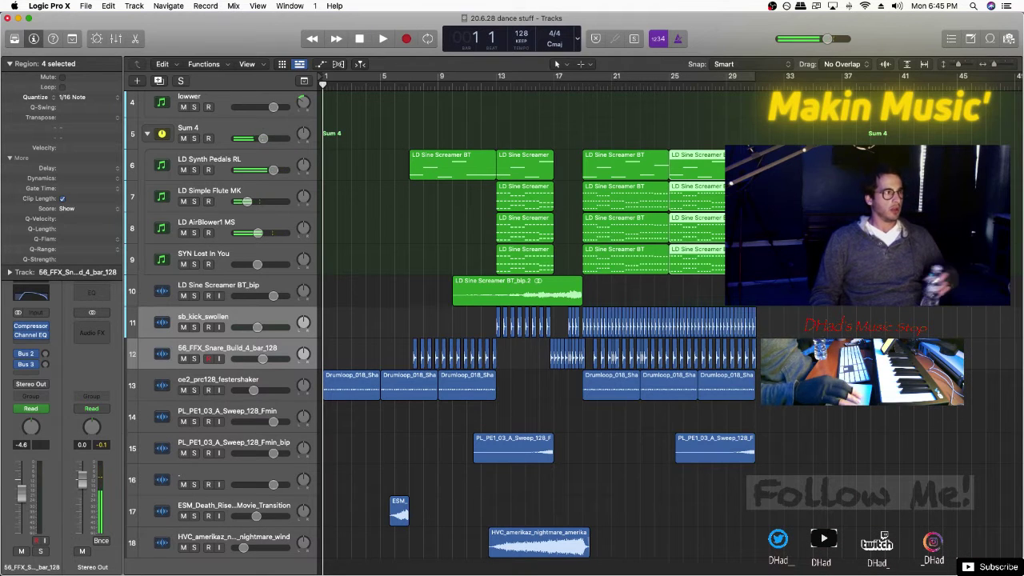
{"action": "key", "text": "space"}
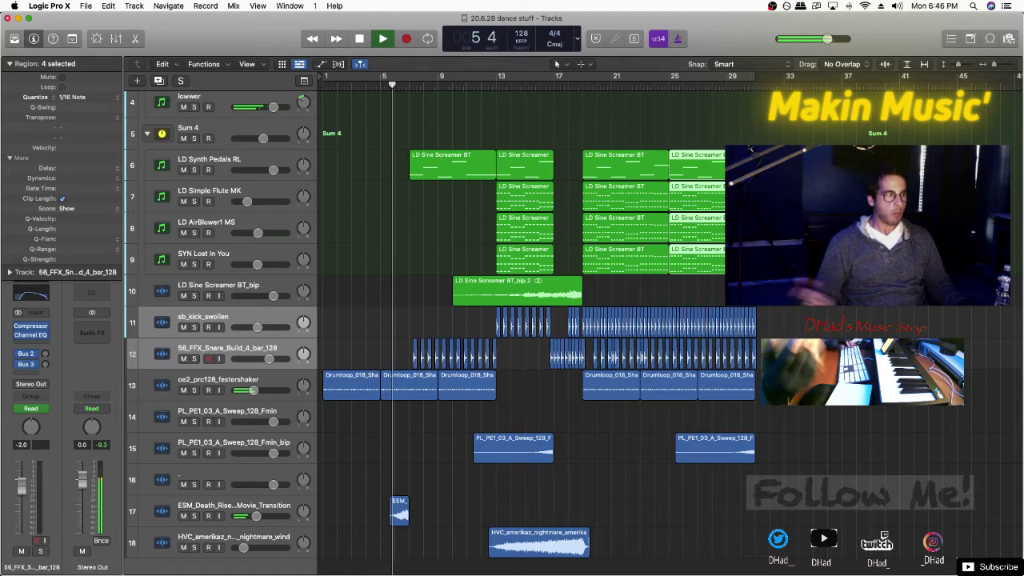
{"action": "scroll", "coordinate": [536, 320], "scroll_direction": "up", "scroll_amount": 5}
{"action": "scroll", "coordinate": [536, 320], "scroll_direction": "down", "scroll_amount": 4}
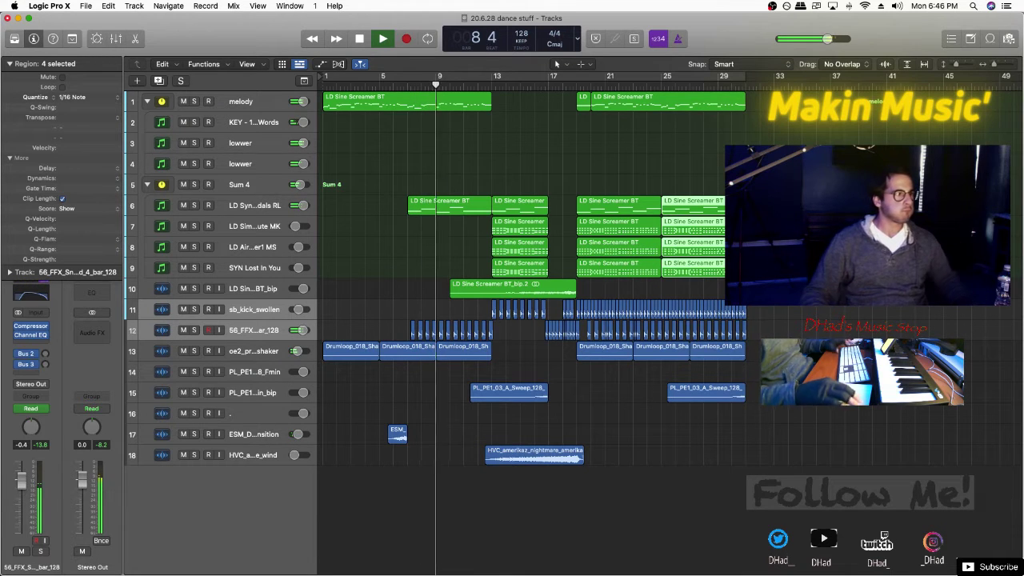
Copy the first LD Sine Screamer BT region on the LD Synth Pedals RL track to bar 1
{"action": "left_click", "coordinate": [254, 205]}
{"action": "left_click_drag", "start_coordinate": [436, 207], "coordinate": [351, 206]}
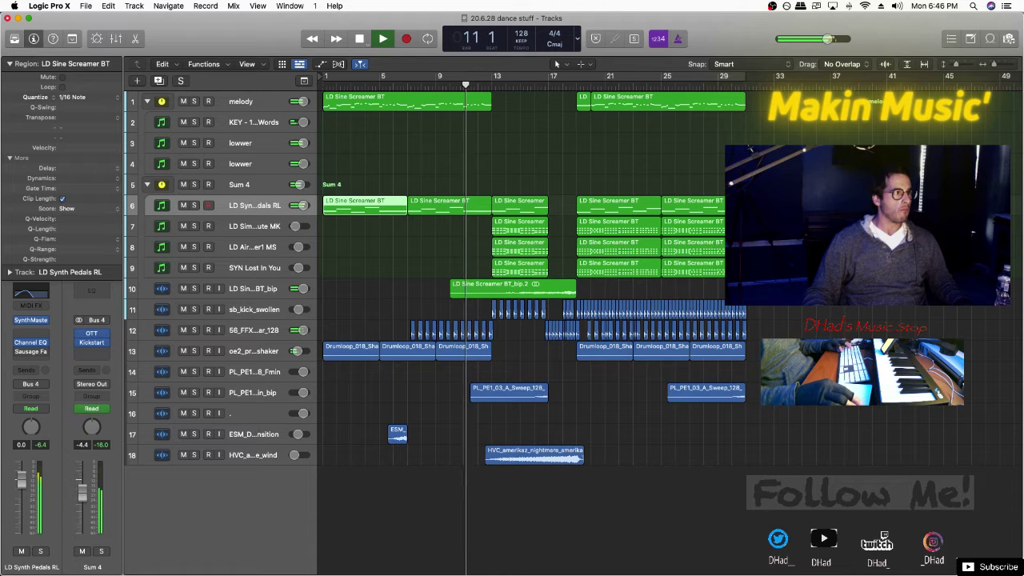
Raise the Fatness slightly in the Sausage Fattener on the LD Synth Pedals RL track and close the plug-in
{"action": "key", "text": "super+Down"}
{"action": "key", "text": "super+Down"}
{"action": "key", "text": "super+Down"}
{"action": "key", "text": "super+Down"}
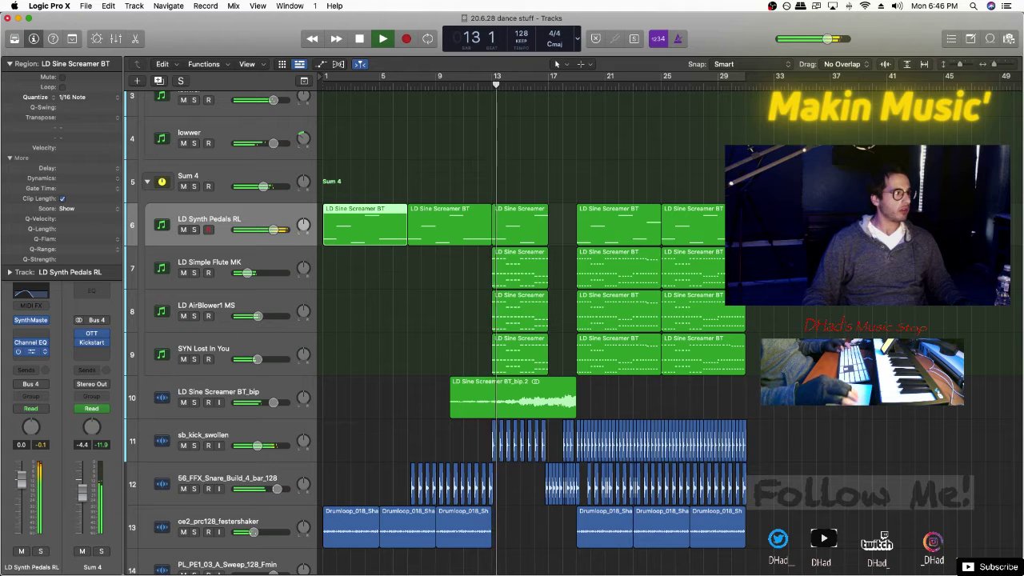
{"action": "left_click", "coordinate": [30, 352]}
{"action": "left_click_drag", "start_coordinate": [528, 255], "coordinate": [528, 250]}
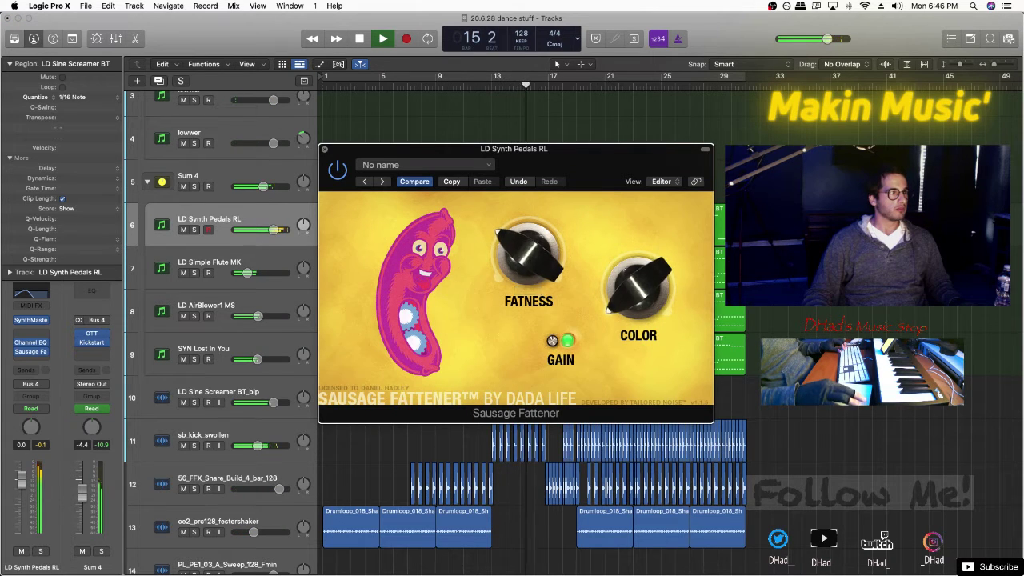
{"action": "key", "text": "super+w"}
Set the sb_kick_swollen track's volume to -5.3 dB
{"action": "scroll", "coordinate": [528, 328], "scroll_direction": "up", "scroll_amount": 5}
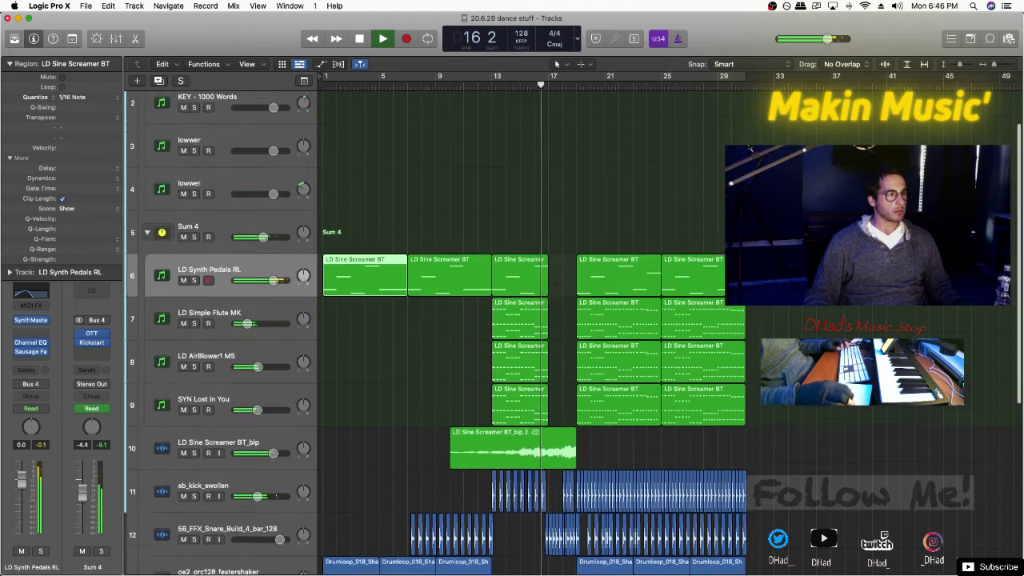
{"action": "scroll", "coordinate": [528, 328], "scroll_direction": "down", "scroll_amount": 5}
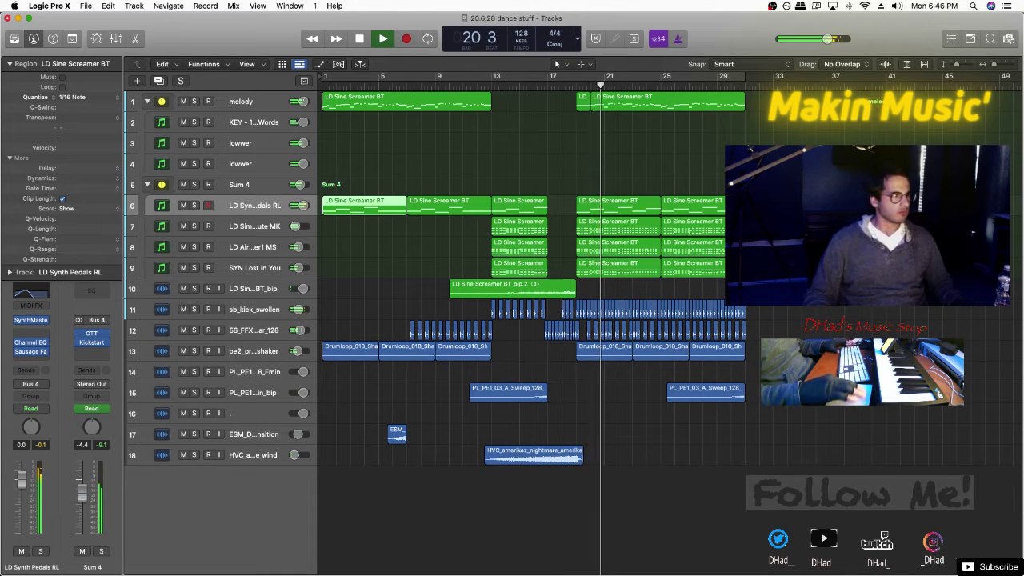
{"action": "left_click", "coordinate": [255, 310]}
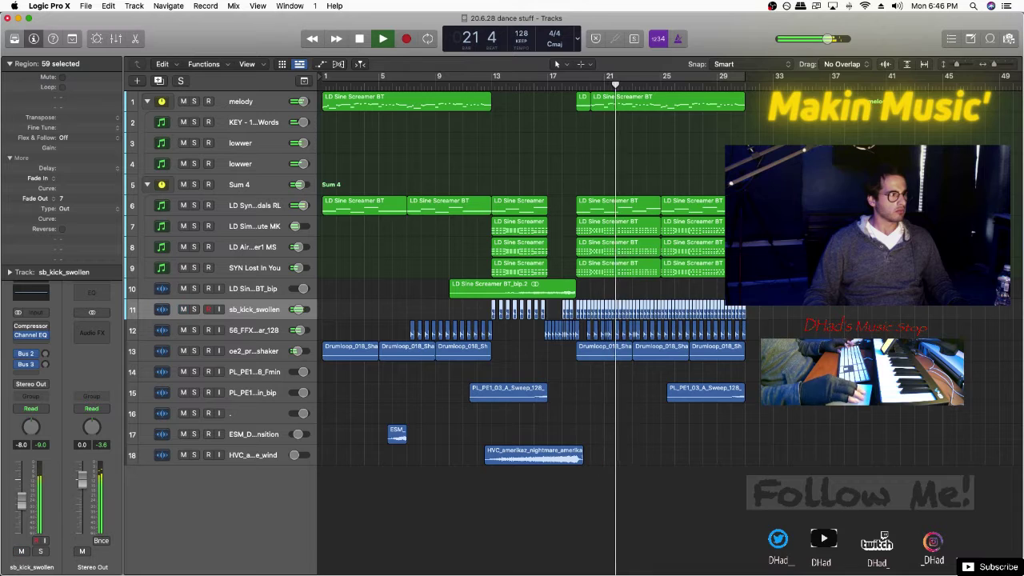
{"action": "left_click_drag", "start_coordinate": [21, 501], "coordinate": [22, 496]}
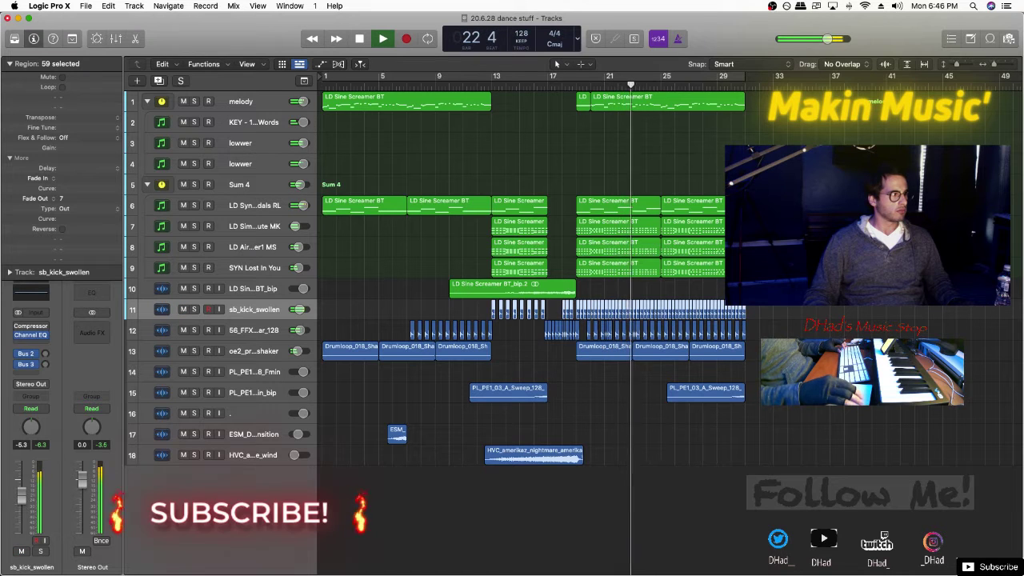
In the sb_kick_swollen Channel EQ, enable the low cut and reduce 300 Hz by 14.3 dB, closing the plug-in when finished
{"action": "left_click", "coordinate": [34, 331]}
{"action": "key", "text": "Escape"}
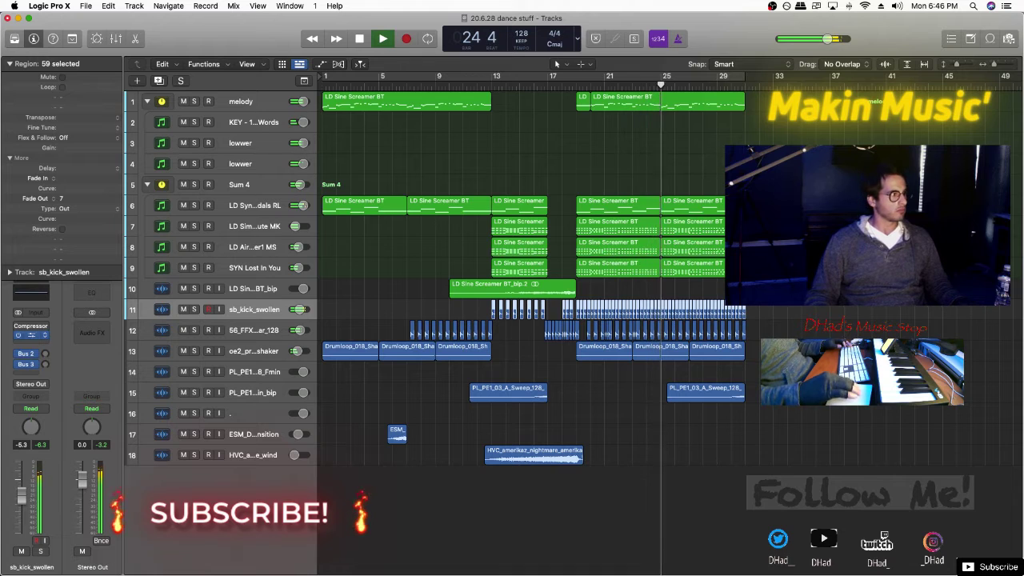
{"action": "left_click", "coordinate": [31, 336]}
{"action": "left_click", "coordinate": [350, 199]}
{"action": "mouse_move", "coordinate": [344, 264]}
{"action": "left_mouse_down"}
{"action": "mouse_move", "coordinate": [421, 265]}
{"action": "mouse_move", "coordinate": [342, 268]}
{"action": "left_mouse_up"}
{"action": "left_click_drag", "start_coordinate": [425, 263], "coordinate": [488, 289]}
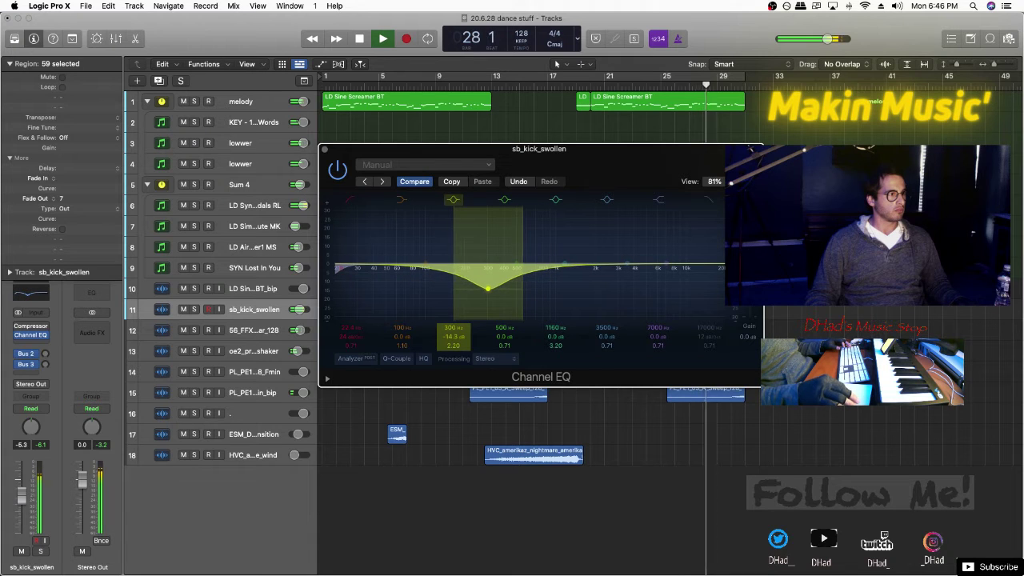
{"action": "left_click", "coordinate": [325, 150]}
Lower the LD Synth Pedals RL track's volume to -8.0 dB
{"action": "left_click_drag", "start_coordinate": [300, 205], "coordinate": [297, 205]}
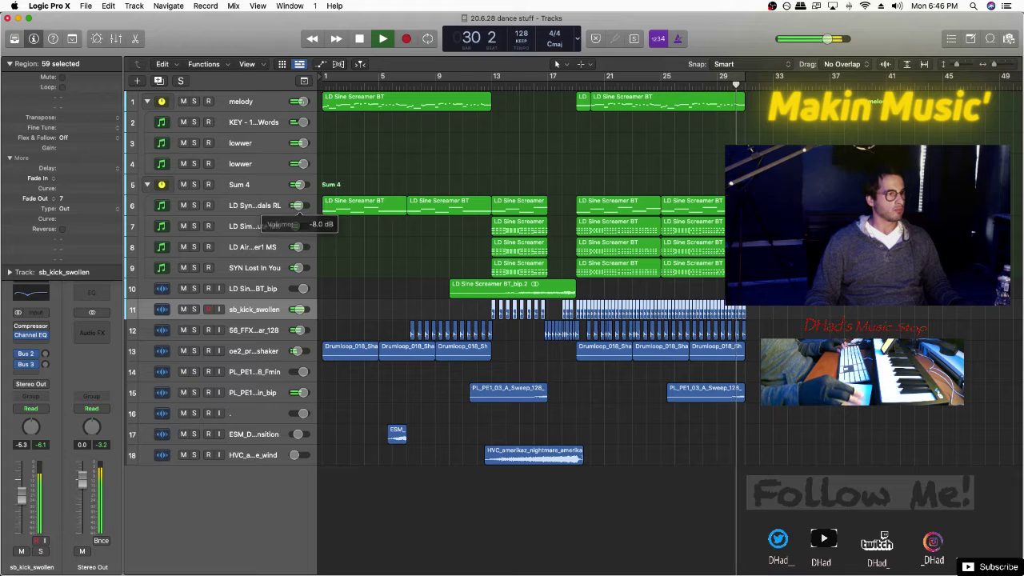
Play the dance stuff project again from the beginning to check the adjusted mix
{"action": "scroll", "coordinate": [491, 240], "scroll_direction": "down", "scroll_amount": 5}
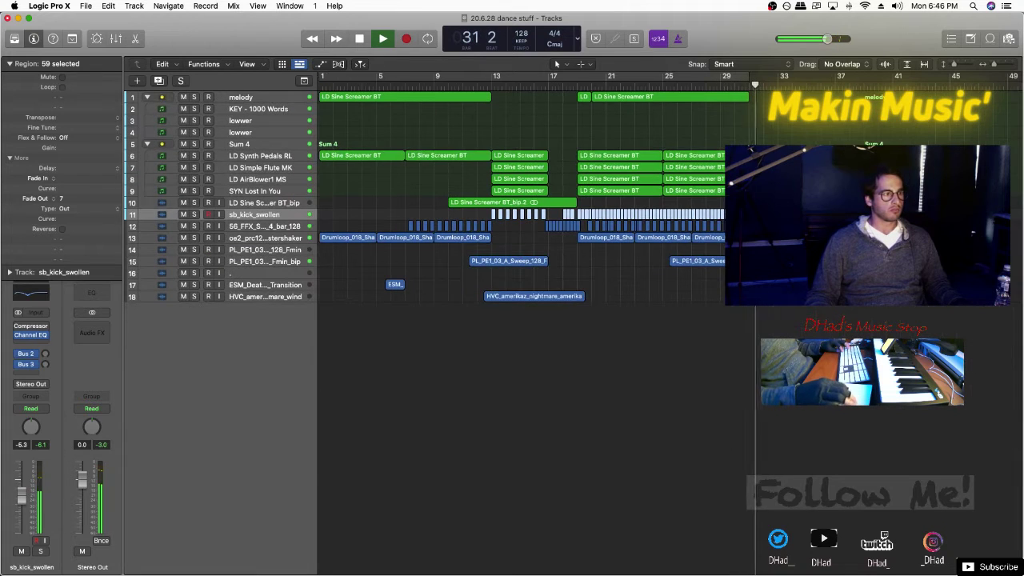
{"action": "key", "text": "super+Down"}
{"action": "key", "text": "super+Down"}
{"action": "key", "text": "super+Down"}
{"action": "key", "text": "Return"}
{"action": "key", "text": "space"}
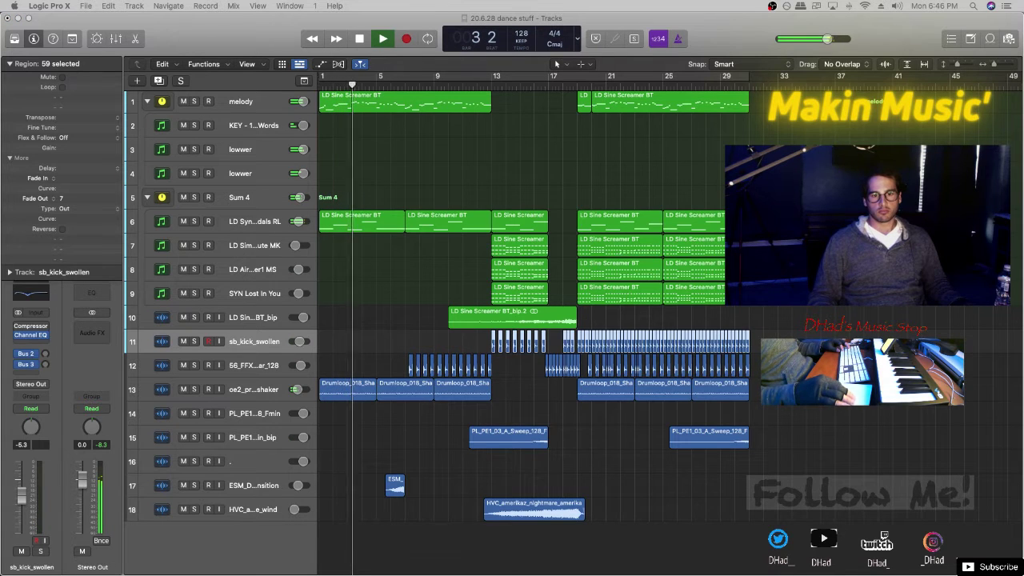
{"action": "key", "text": "space"}
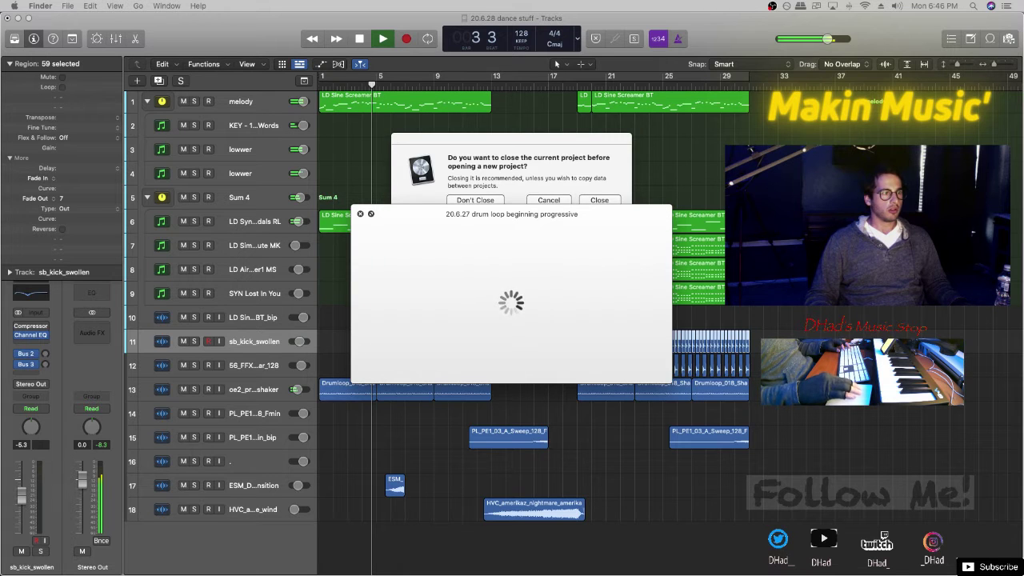
Close the dance stuff project in favour of the 20.6.27 drum loop beginning progressive project and play it
{"action": "left_click", "coordinate": [600, 200]}
{"action": "key", "text": "Return"}
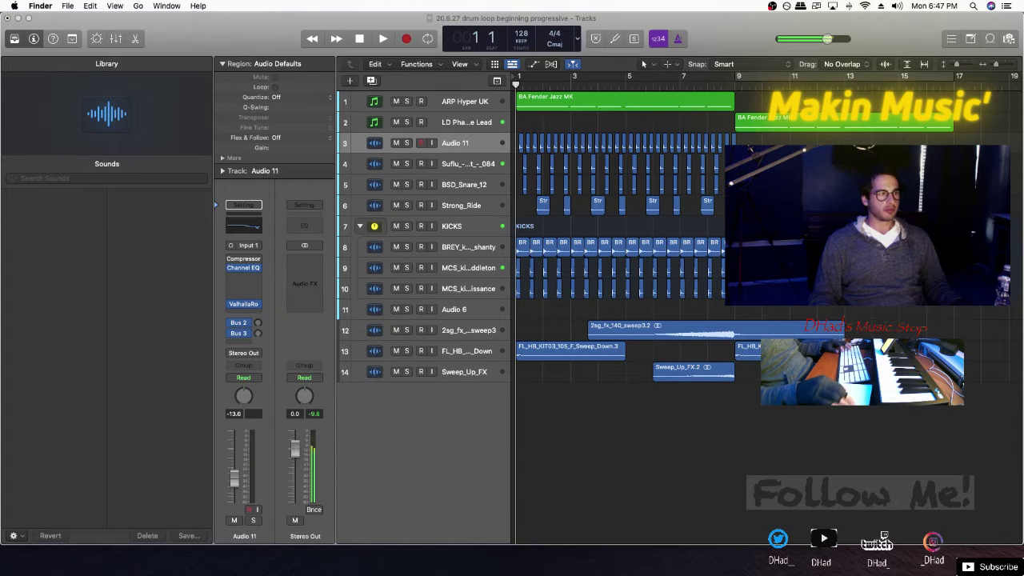
{"action": "key", "text": "space"}
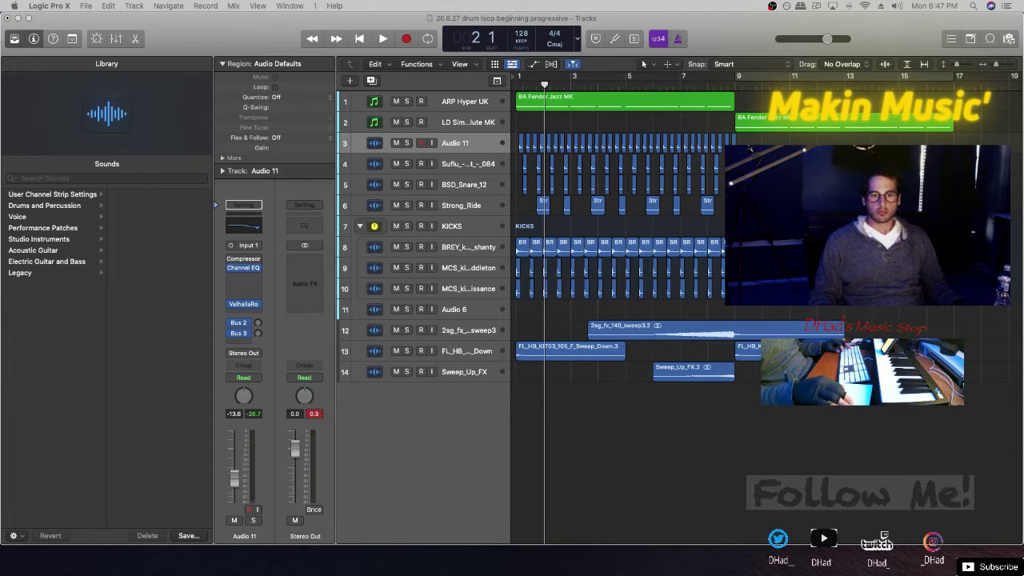
Open the 20.6.24 fuuz beat project and play it from the beginning
{"action": "key", "text": "Return"}
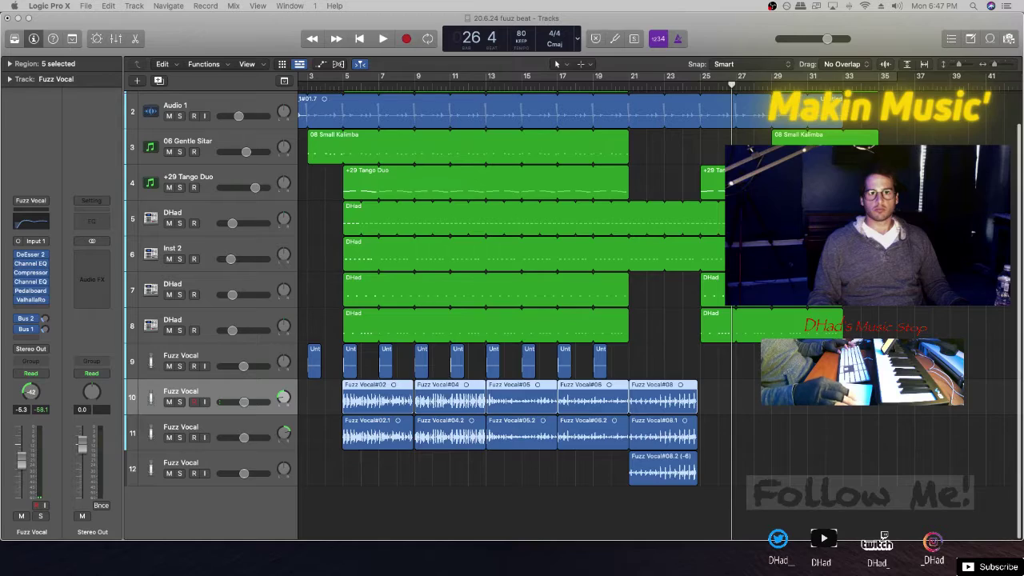
{"action": "key", "text": "Return"}
{"action": "key", "text": "space"}
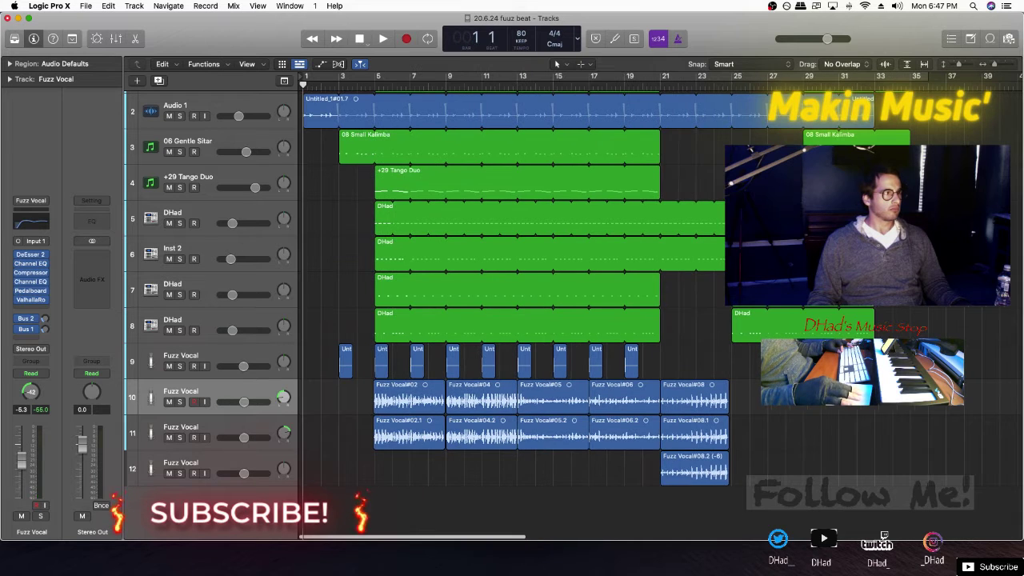
Raise the Audio 1 track's volume and lower Fuzz Vocal tracks 10 and 11 together to -8.2 dB
{"action": "scroll", "coordinate": [512, 312], "scroll_direction": "up", "scroll_amount": 3}
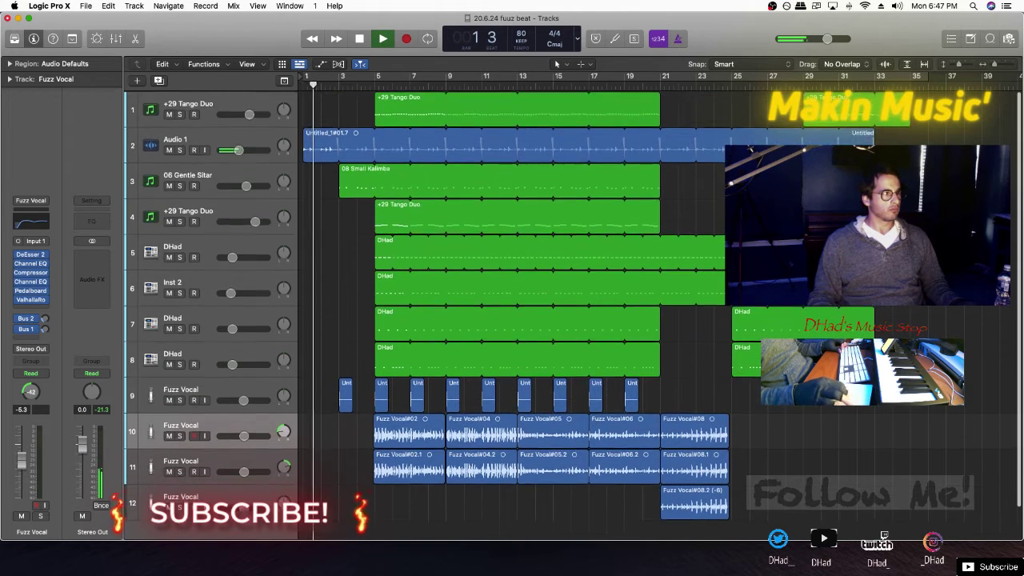
{"action": "left_click_drag", "start_coordinate": [238, 151], "coordinate": [255, 150]}
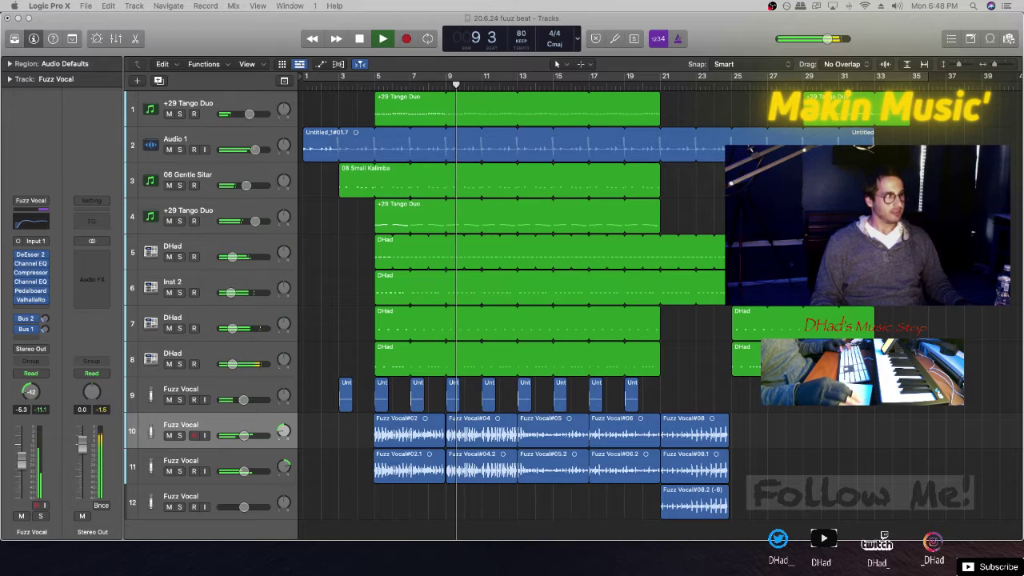
{"action": "left_click", "coordinate": [224, 460], "text": "shift"}
{"action": "left_click_drag", "start_coordinate": [244, 472], "coordinate": [240, 471]}
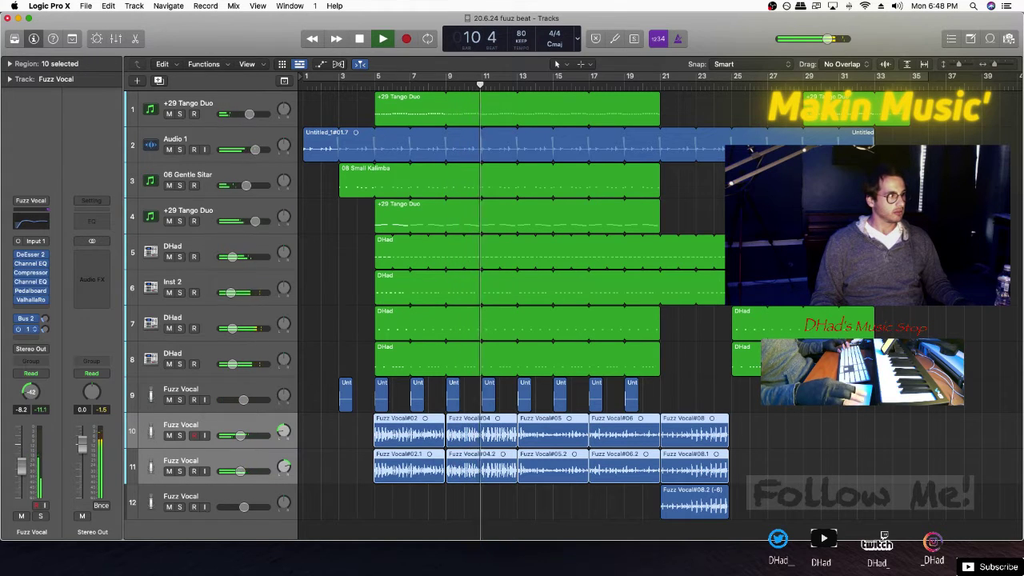
{"action": "left_click", "coordinate": [240, 471]}
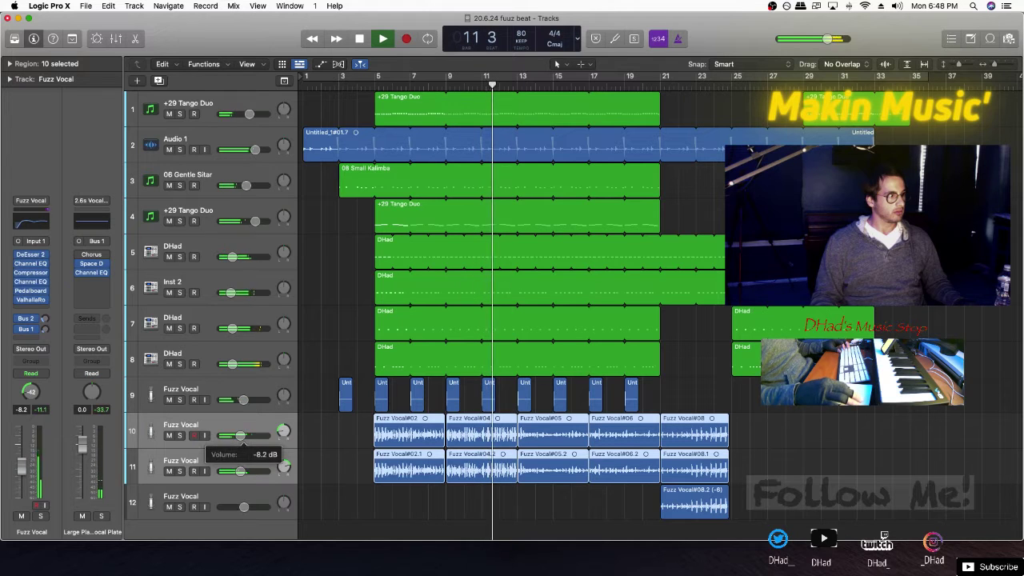
{"action": "left_click", "coordinate": [336, 471]}
Turn the Bus 2 send on Fuzz Vocal track 10 fully down and reduce the Bus 1 send on Fuzz Vocal track 11
{"action": "left_click", "coordinate": [181, 424]}
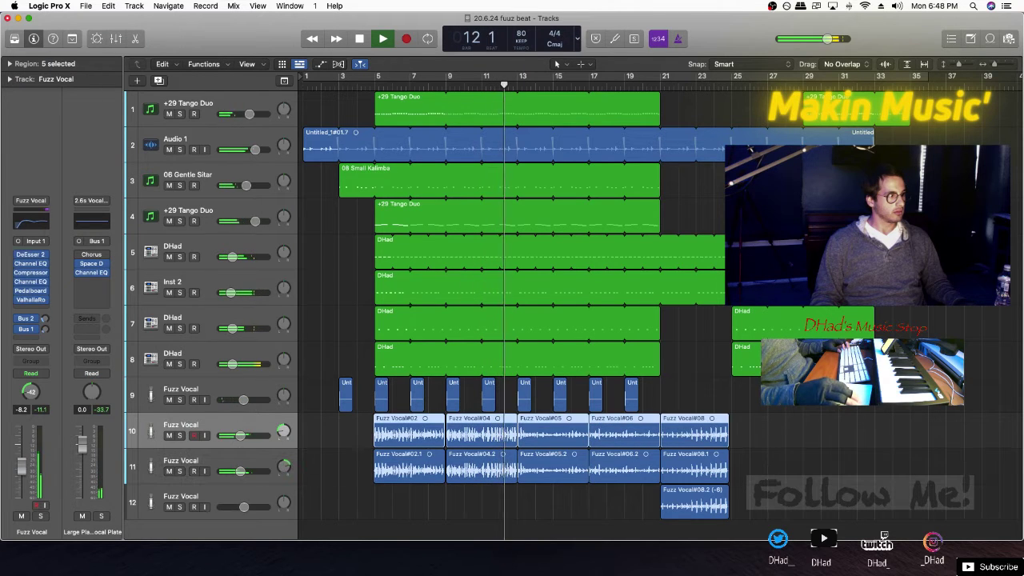
{"action": "left_click_drag", "start_coordinate": [46, 318], "coordinate": [46, 344]}
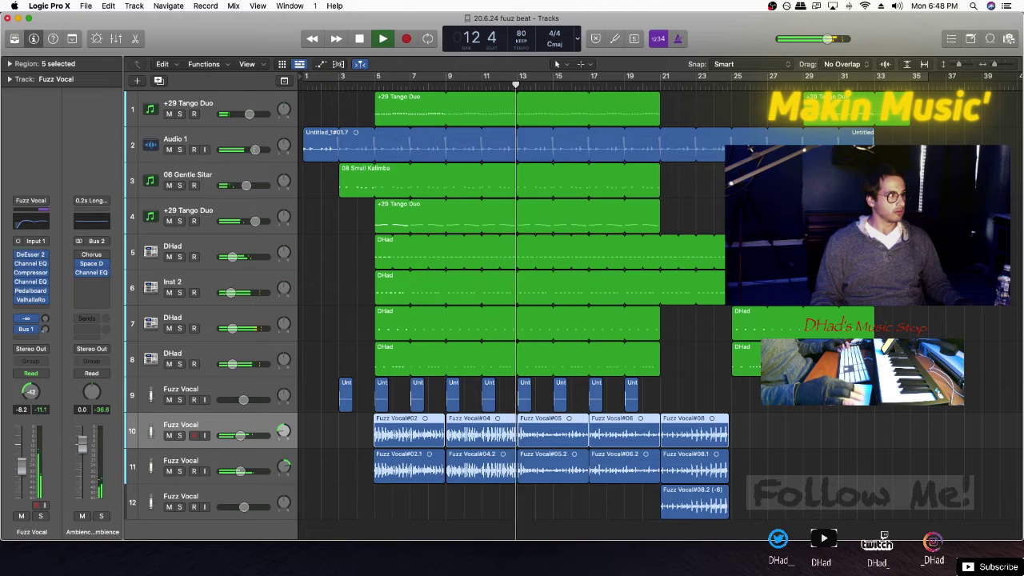
{"action": "left_click", "coordinate": [180, 461]}
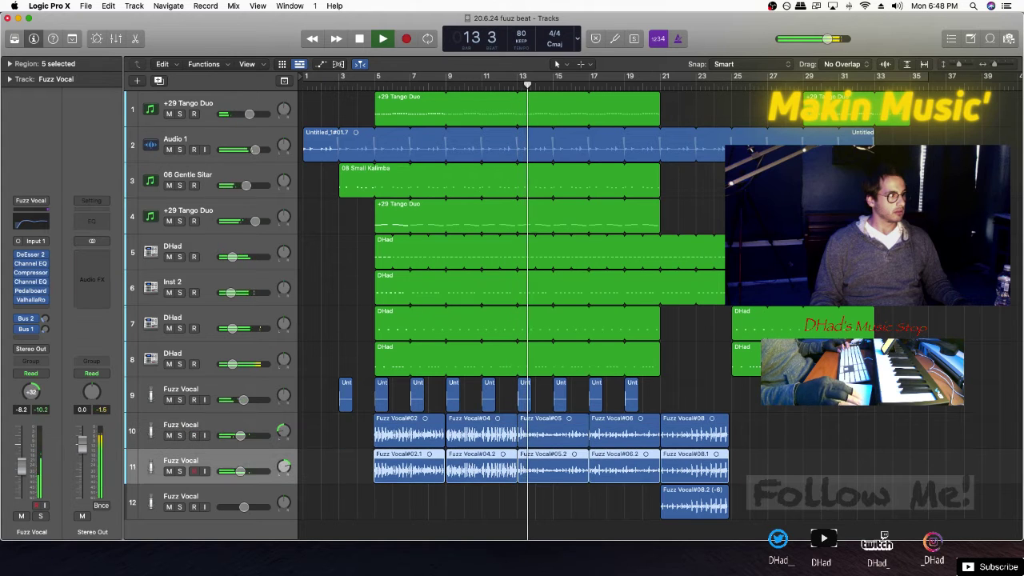
{"action": "left_click", "coordinate": [46, 329]}
{"action": "left_click_drag", "start_coordinate": [45, 329], "coordinate": [46, 345]}
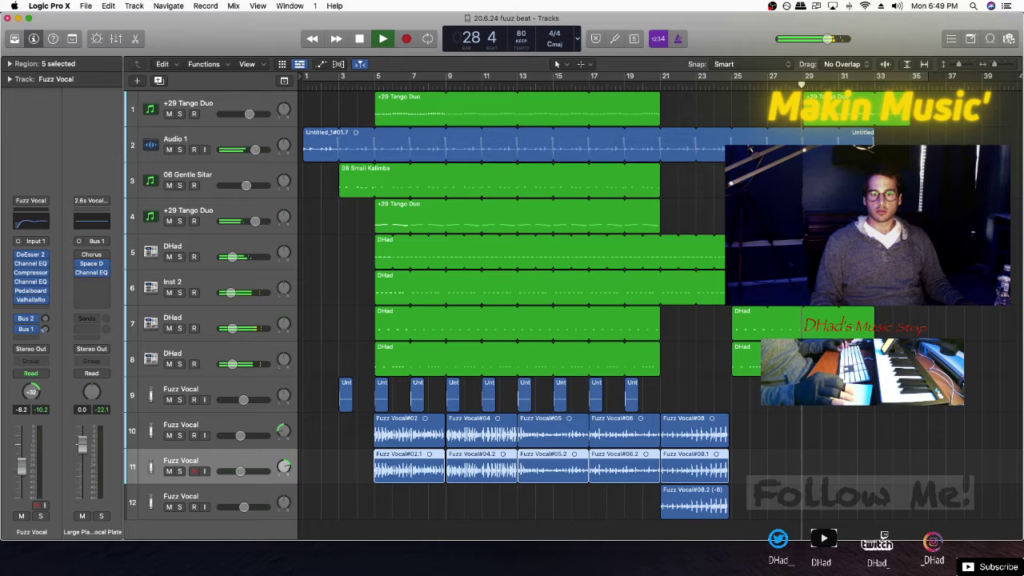
Open the 20.6.21 end of the world edm project and play it from the beginning
{"action": "key", "text": "Return"}
{"action": "key", "text": "Return"}
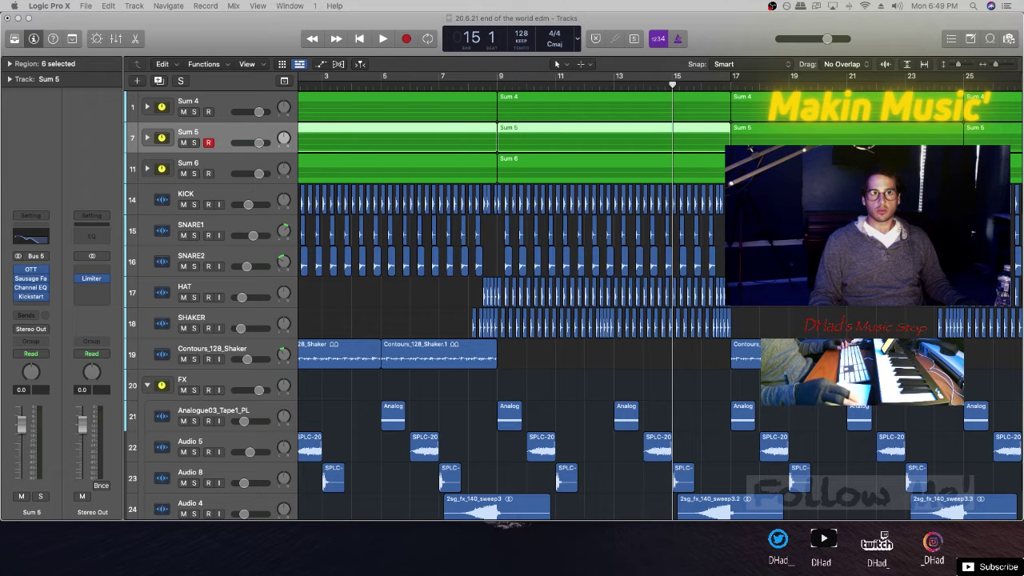
{"action": "left_click", "coordinate": [608, 357]}
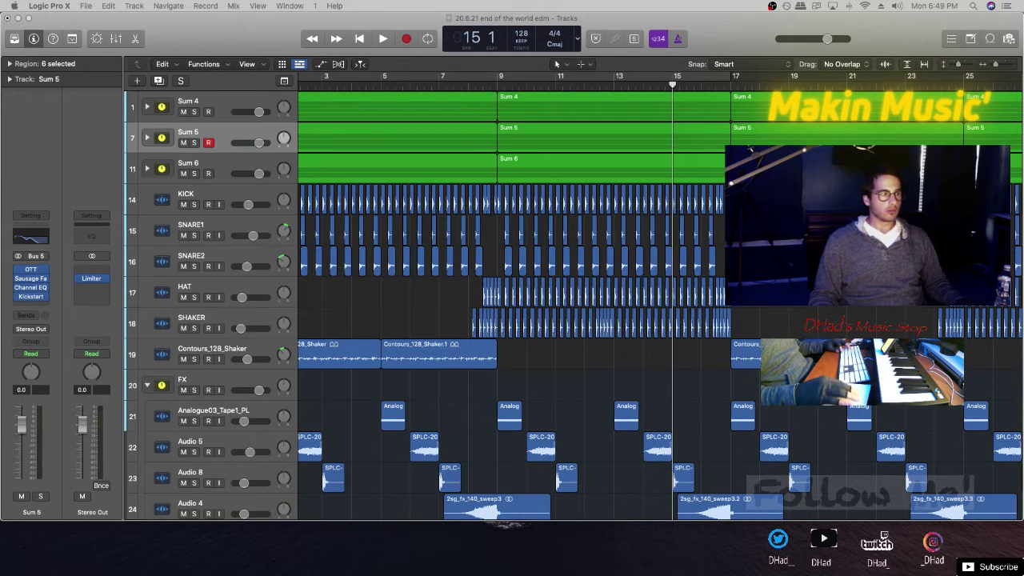
{"action": "key", "text": "Return"}
{"action": "key", "text": "space"}
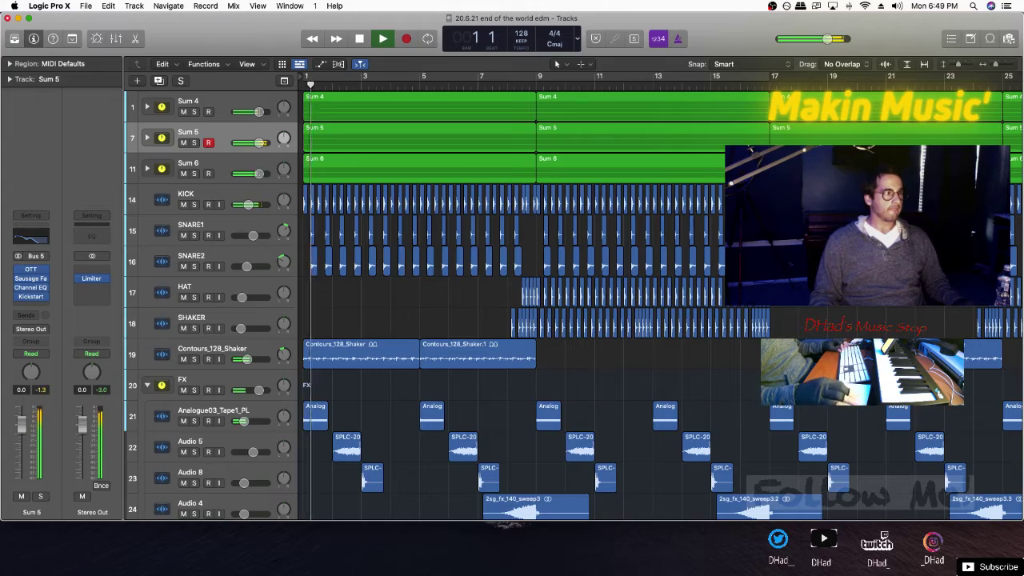
Examine the arrangement across the timeline during playback, muting first the SNARE1 track and then the KICK track
{"action": "key", "text": "super+Up"}
{"action": "scroll", "coordinate": [512, 300], "scroll_direction": "left", "scroll_amount": 10}
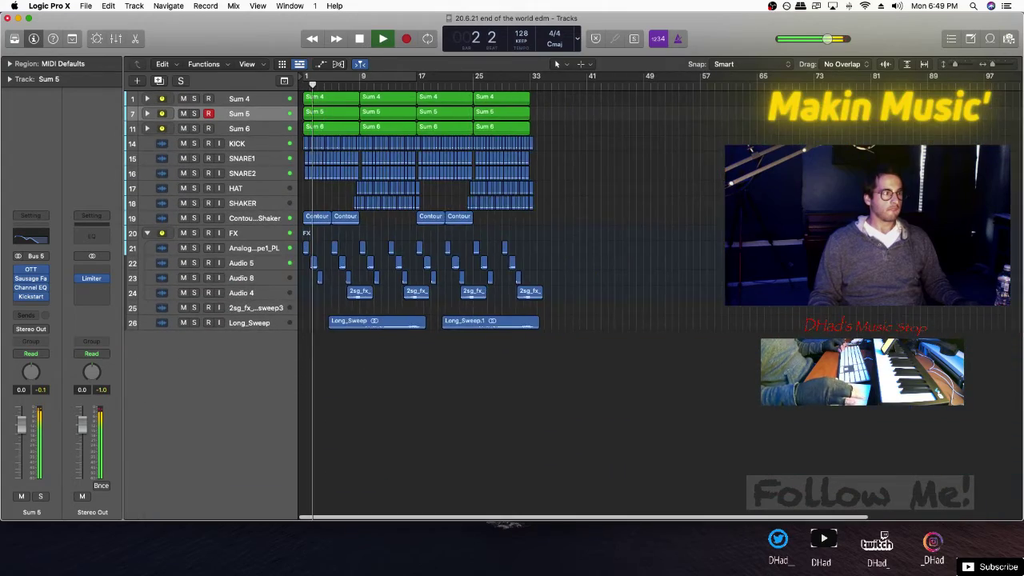
{"action": "scroll", "coordinate": [512, 300], "scroll_direction": "down", "scroll_amount": 5}
{"action": "scroll", "coordinate": [512, 300], "scroll_direction": "up", "scroll_amount": 2}
{"action": "scroll", "coordinate": [512, 300], "scroll_direction": "right", "scroll_amount": 8}
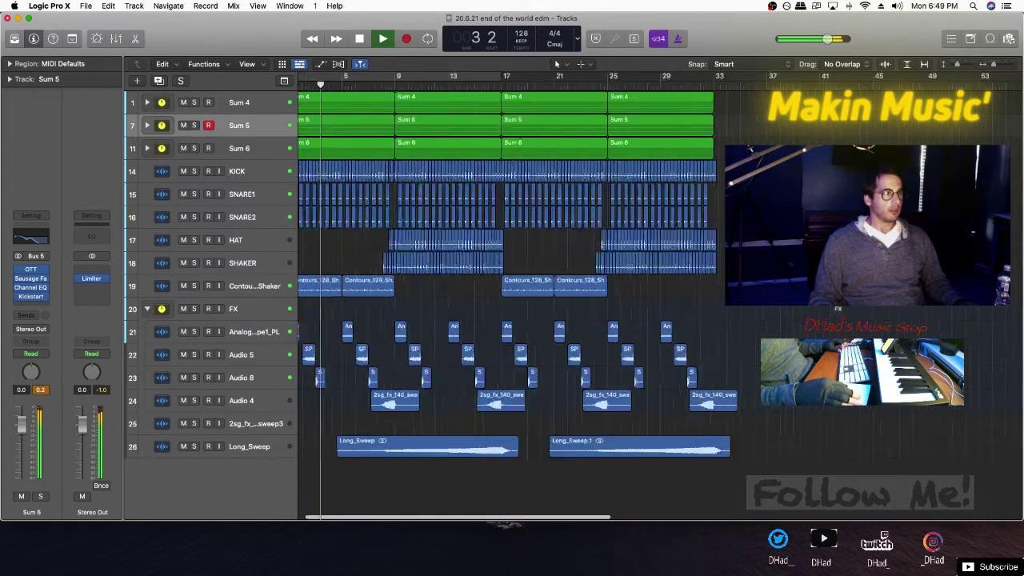
{"action": "scroll", "coordinate": [513, 300], "scroll_direction": "left", "scroll_amount": 7}
{"action": "left_click_drag", "start_coordinate": [636, 482], "coordinate": [400, 239]}
{"action": "scroll", "coordinate": [401, 238], "scroll_direction": "right", "scroll_amount": 5}
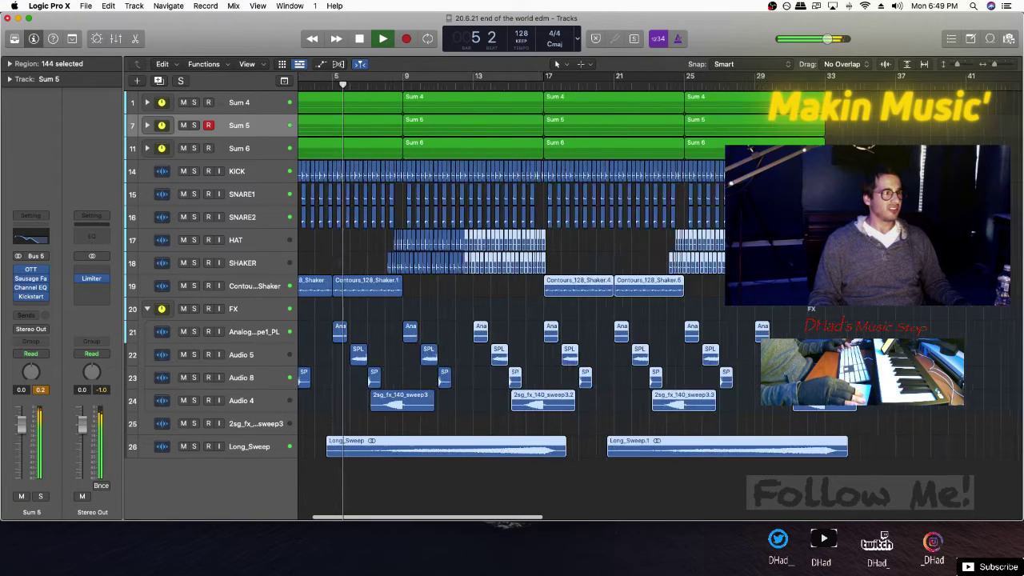
{"action": "scroll", "coordinate": [512, 301], "scroll_direction": "right", "scroll_amount": 5}
{"action": "scroll", "coordinate": [512, 300], "scroll_direction": "up", "scroll_amount": 2}
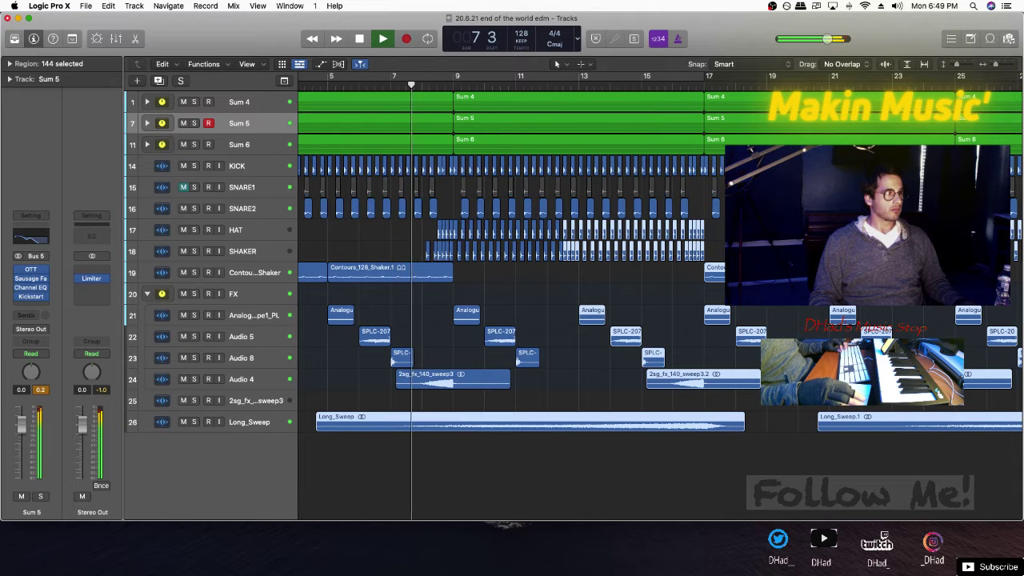
{"action": "scroll", "coordinate": [512, 300], "scroll_direction": "left", "scroll_amount": 5}
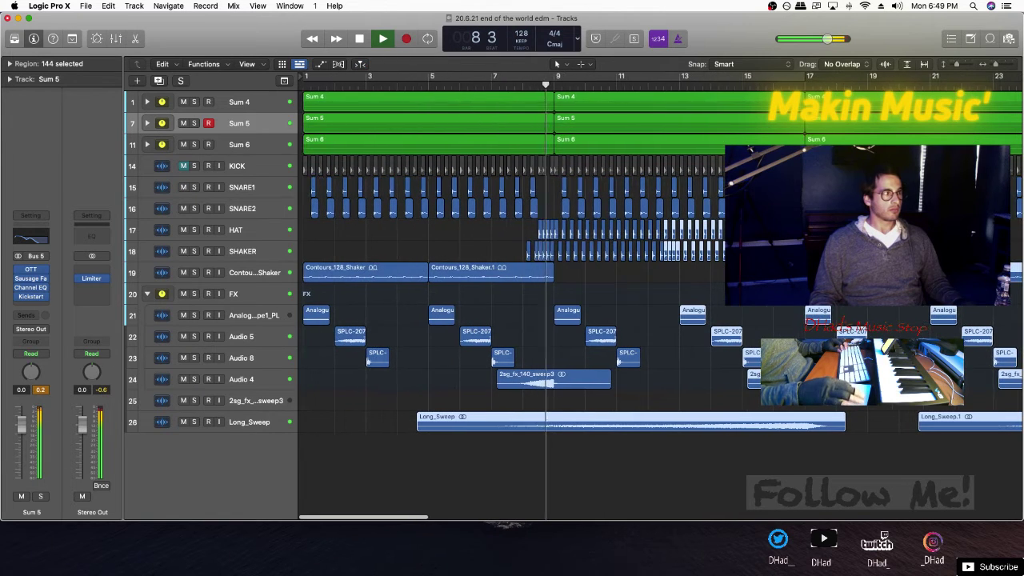
Stop playback and delete all KICK regions before bar 9
{"action": "key", "text": "space"}
{"action": "left_click", "coordinate": [552, 162]}
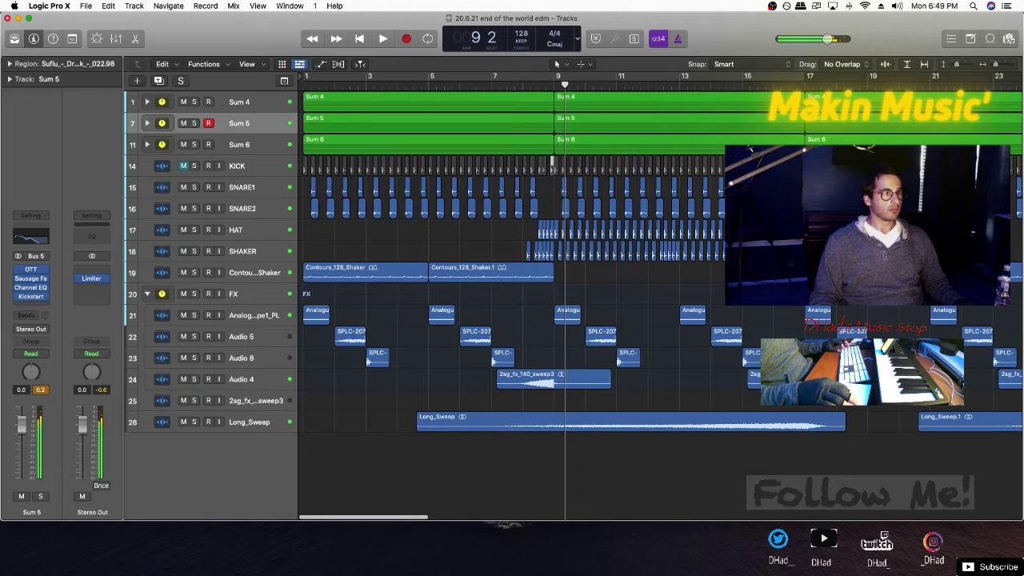
{"action": "key", "text": "BackSpace"}
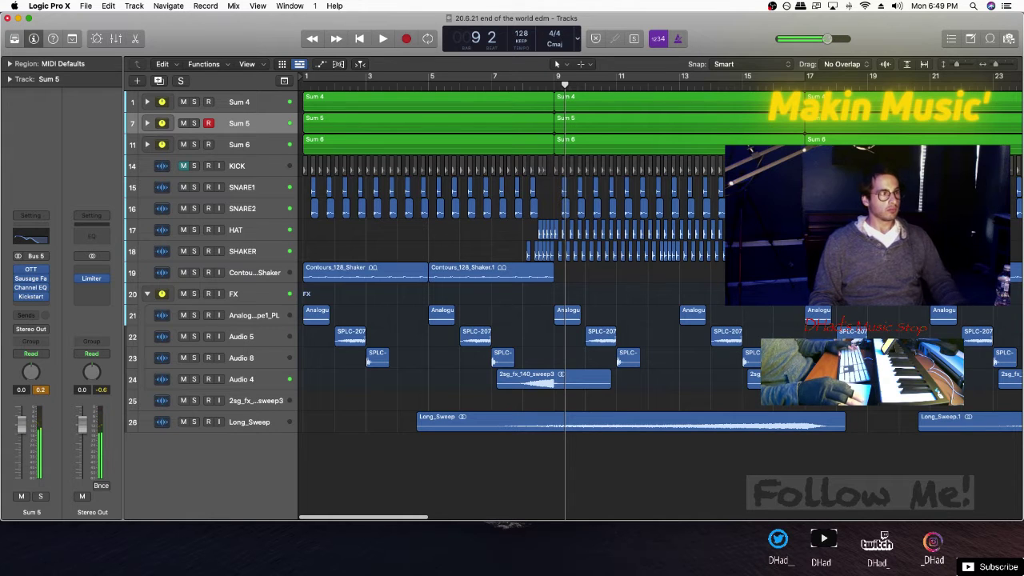
{"action": "left_click_drag", "start_coordinate": [548, 164], "coordinate": [299, 174]}
{"action": "key", "text": "BackSpace"}
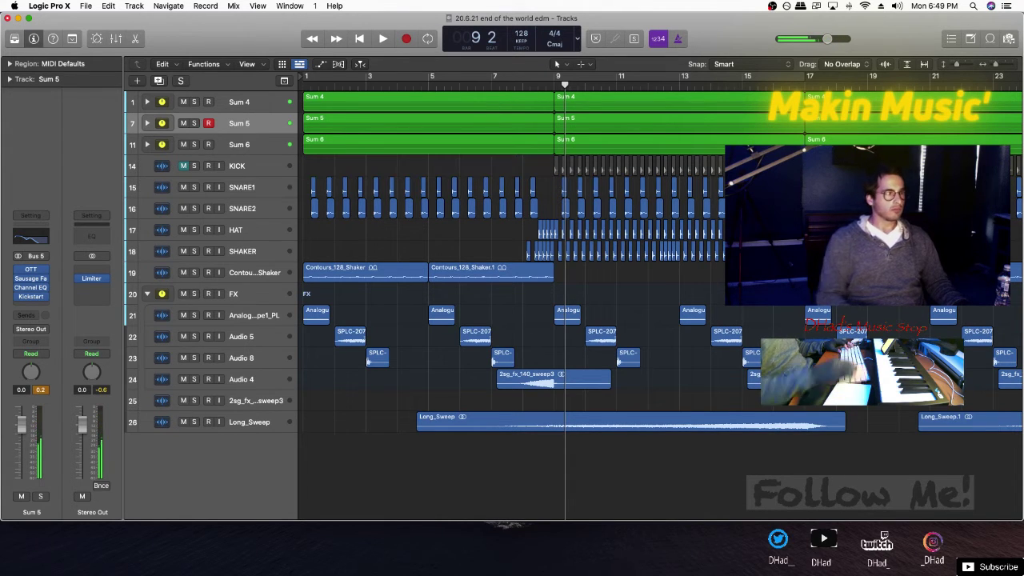
Expand the Sum 4, Sum 5 and Sum 6 track stacks and look through the tracks inside them
{"action": "scroll", "coordinate": [512, 304], "scroll_direction": "up", "scroll_amount": 5}
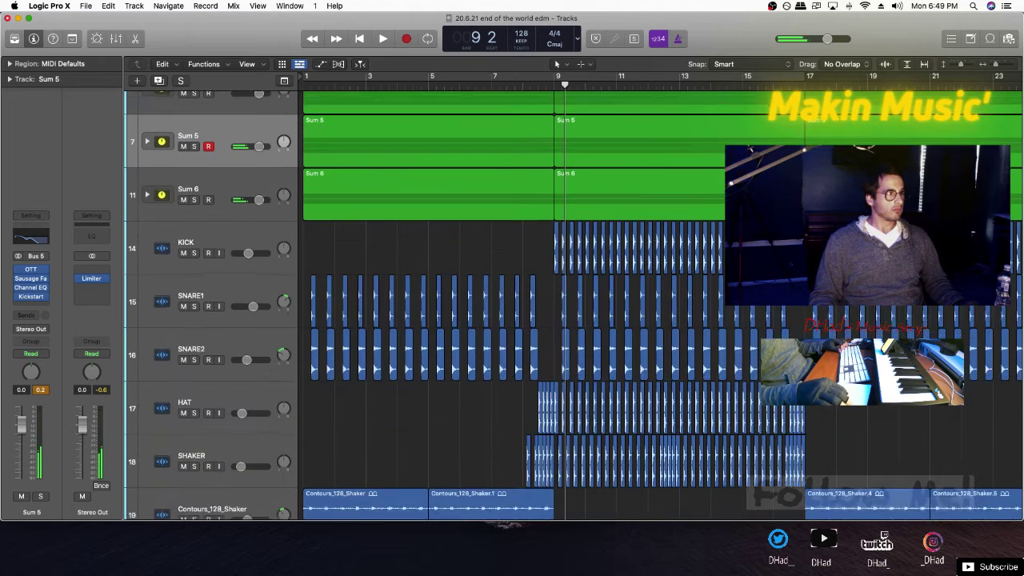
{"action": "scroll", "coordinate": [512, 304], "scroll_direction": "up", "scroll_amount": 2}
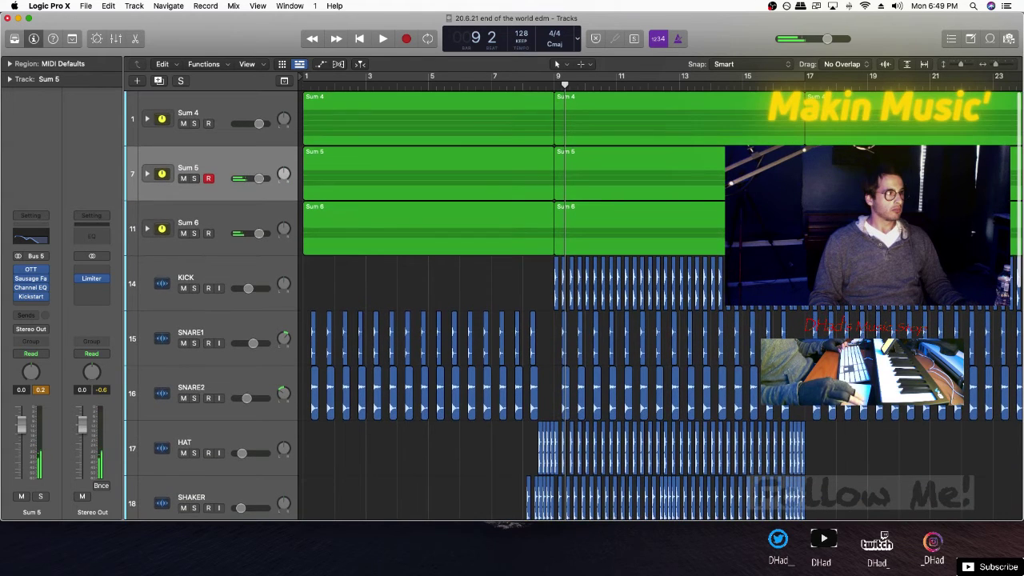
{"action": "left_click", "coordinate": [147, 174]}
{"action": "left_click", "coordinate": [147, 174]}
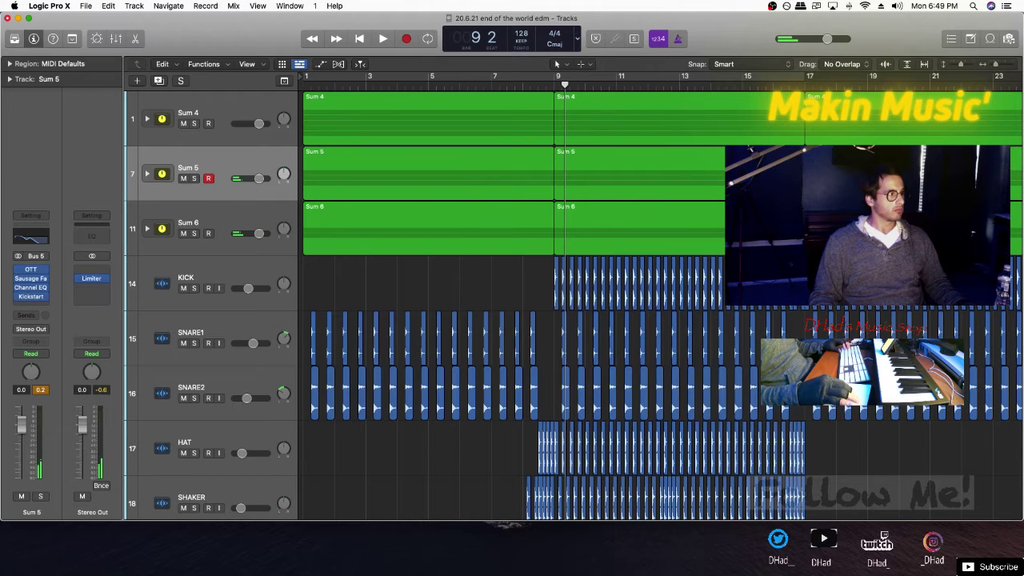
{"action": "left_click", "coordinate": [147, 229]}
{"action": "left_click", "coordinate": [148, 174]}
{"action": "left_click", "coordinate": [148, 118]}
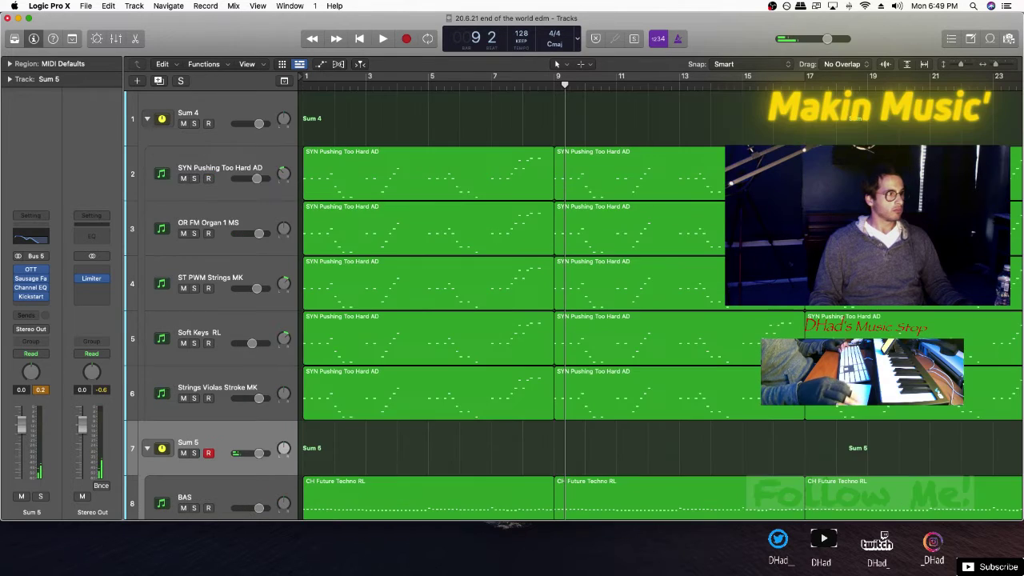
{"action": "scroll", "coordinate": [512, 304], "scroll_direction": "down", "scroll_amount": 4}
{"action": "scroll", "coordinate": [512, 304], "scroll_direction": "down", "scroll_amount": 3}
{"action": "scroll", "coordinate": [512, 304], "scroll_direction": "up", "scroll_amount": 3}
{"action": "scroll", "coordinate": [512, 304], "scroll_direction": "down", "scroll_amount": 4}
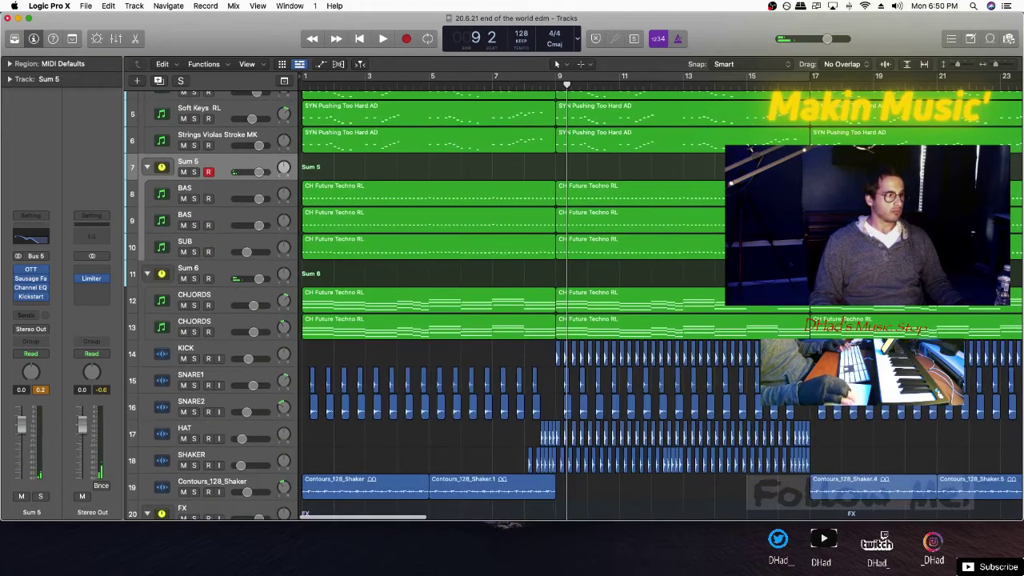
Turn on the cycle range over bars 1 to 17 and start playback
{"action": "key", "text": "c"}
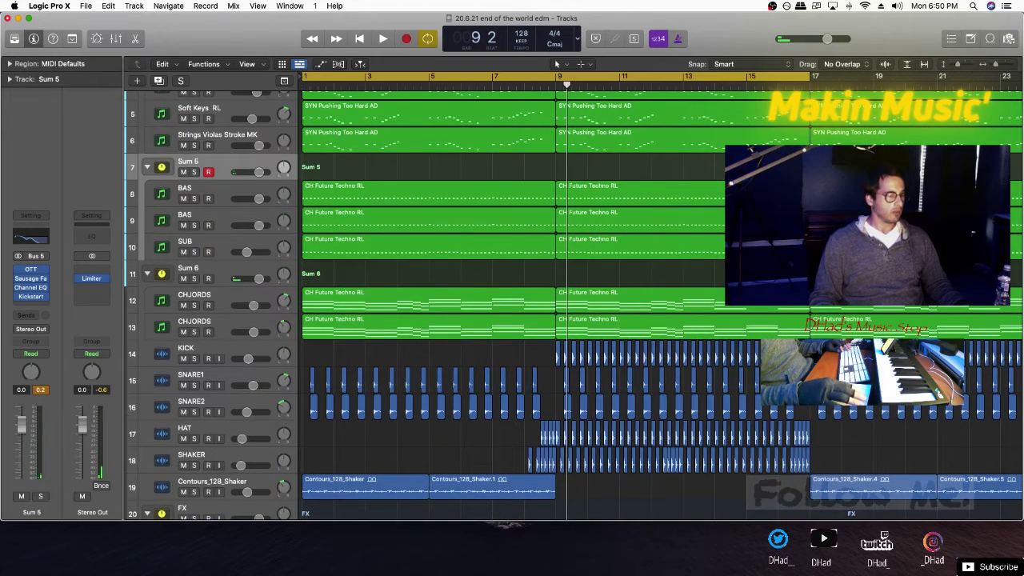
{"action": "scroll", "coordinate": [660, 304], "scroll_direction": "down", "scroll_amount": 3}
{"action": "key", "text": "space"}
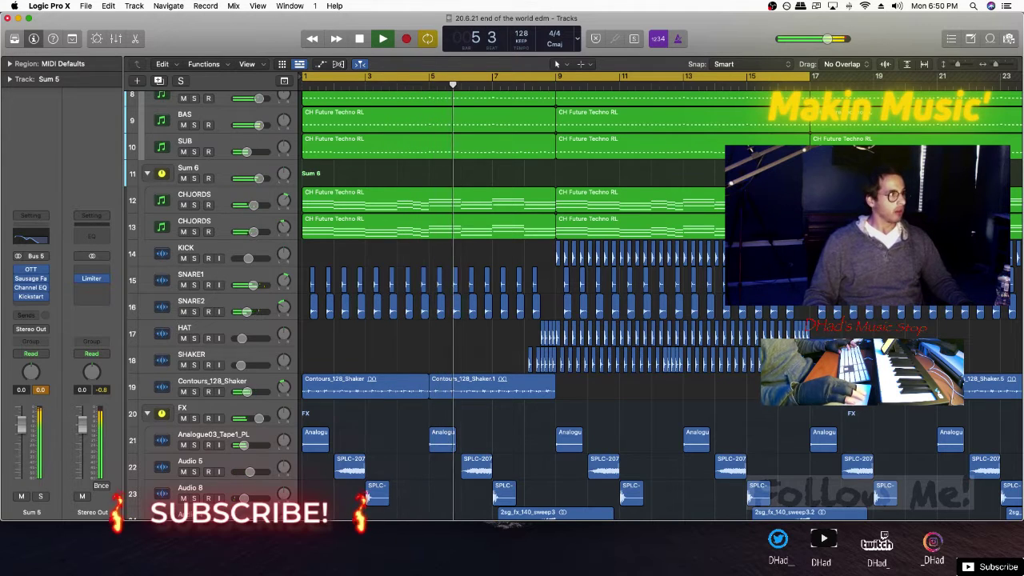
Lower the volume of the second BAS track, track 9 in the Sum 5 stack
{"action": "left_click", "coordinate": [216, 169]}
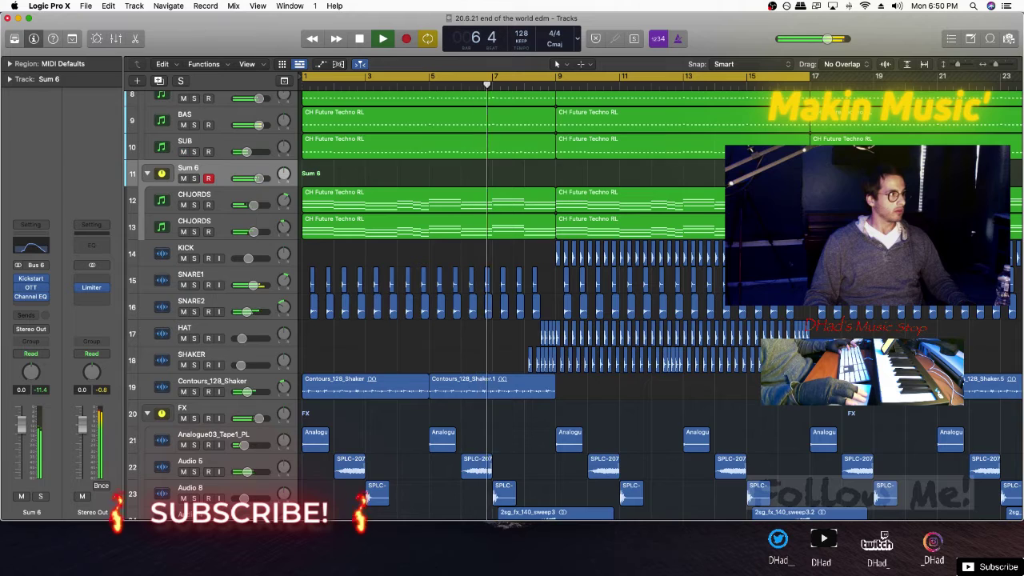
{"action": "scroll", "coordinate": [560, 304], "scroll_direction": "up", "scroll_amount": 2}
{"action": "scroll", "coordinate": [240, 176], "scroll_direction": "up", "scroll_amount": 1}
{"action": "mouse_move", "coordinate": [258, 183]}
{"action": "left_mouse_down"}
{"action": "mouse_move", "coordinate": [236, 183]}
{"action": "mouse_move", "coordinate": [247, 183]}
{"action": "left_mouse_up"}
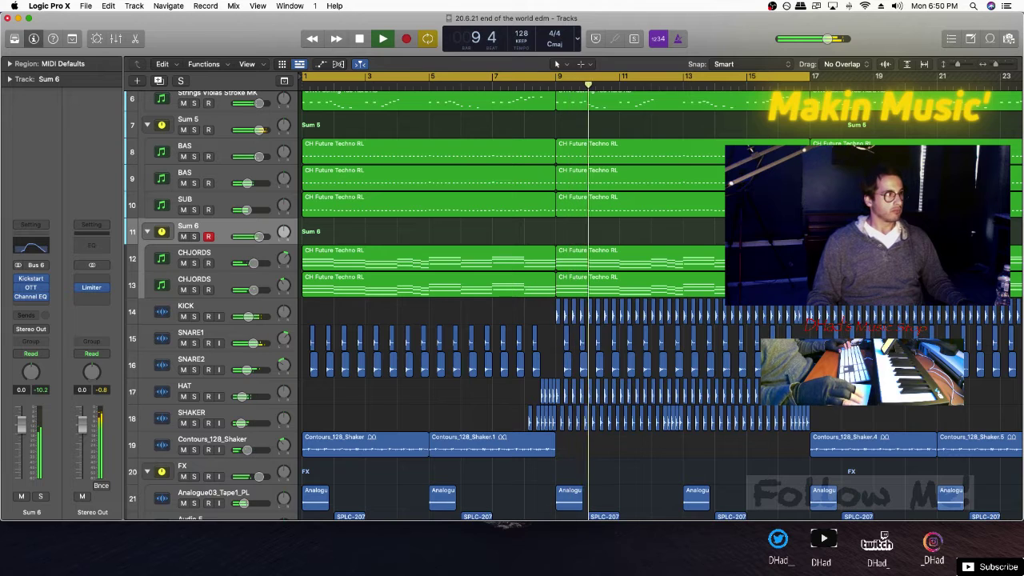
Solo the Sum 5 stack with only its second BAS track audible and slightly lower that track's volume
{"action": "left_click", "coordinate": [195, 130]}
{"action": "left_click", "coordinate": [183, 157]}
{"action": "left_click", "coordinate": [183, 209]}
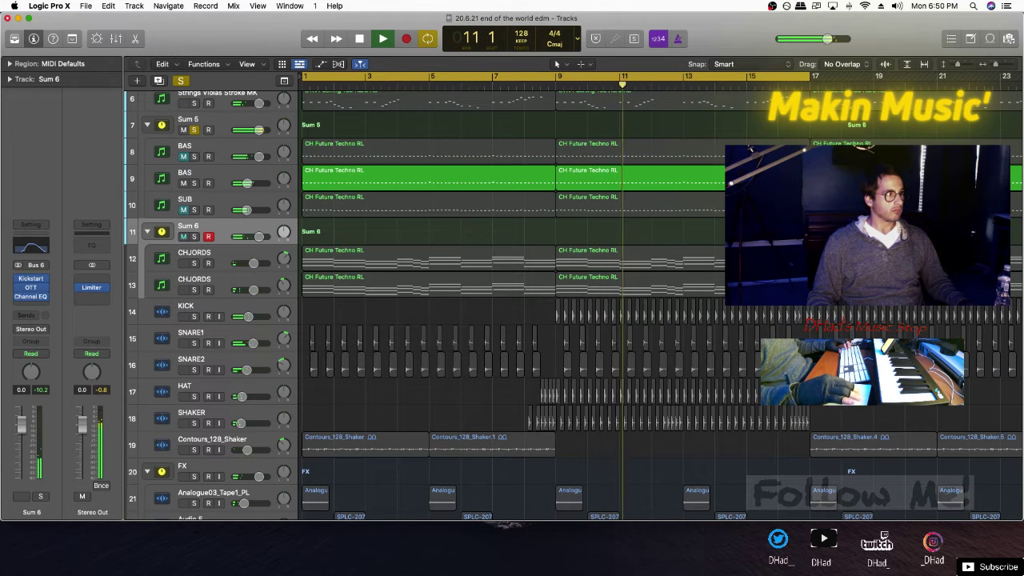
{"action": "left_click_drag", "start_coordinate": [248, 183], "coordinate": [243, 183]}
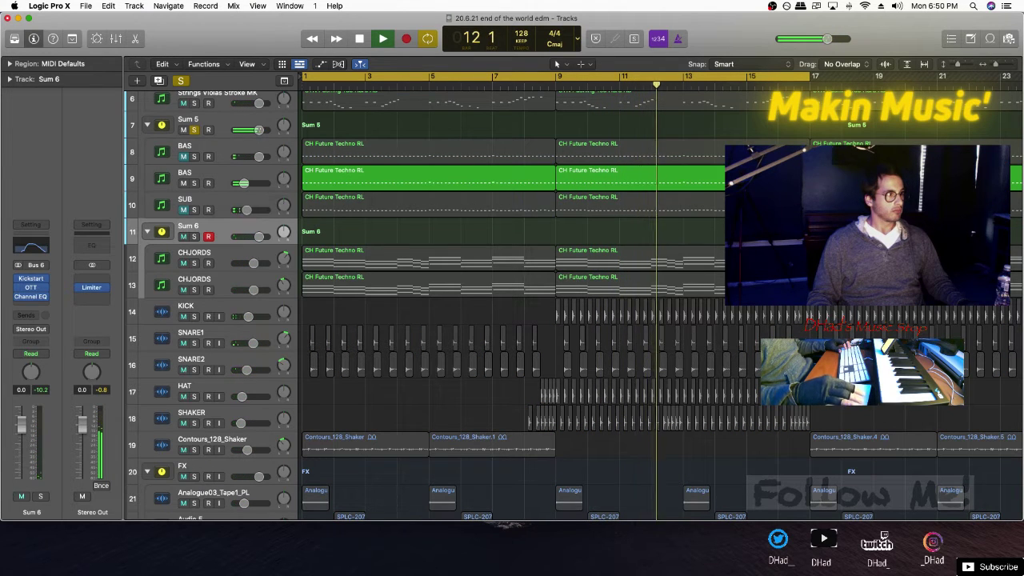
Solo the SUB and second BAS tracks and balance them, with SUB at -3.9 dB and BAS at -19.5 dB
{"action": "left_click", "coordinate": [194, 210]}
{"action": "left_click", "coordinate": [194, 183]}
{"action": "left_click_drag", "start_coordinate": [245, 210], "coordinate": [242, 183]}
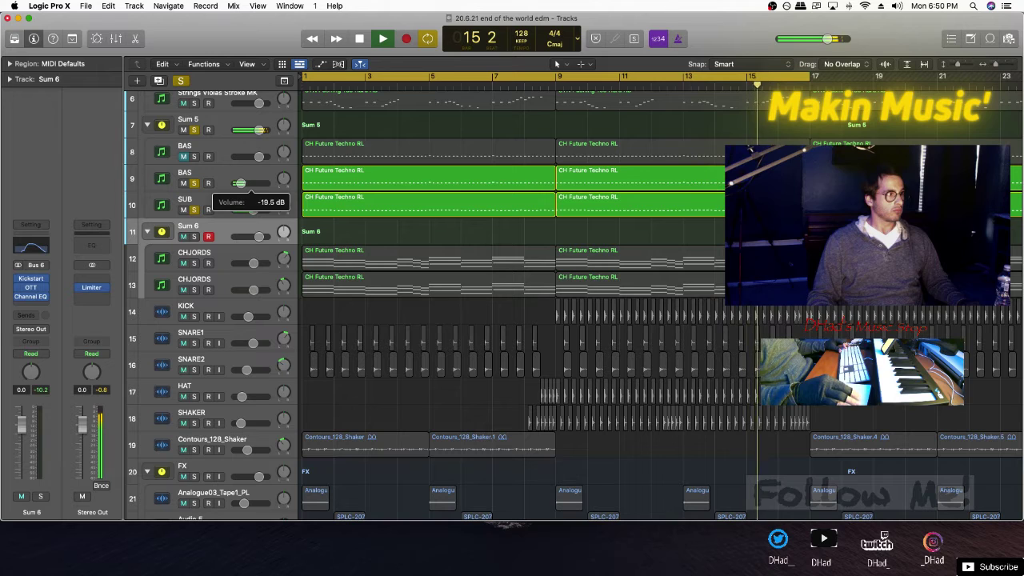
Solo the first BAS track, lower its volume to -12.8 dB and select it
{"action": "left_click", "coordinate": [194, 157]}
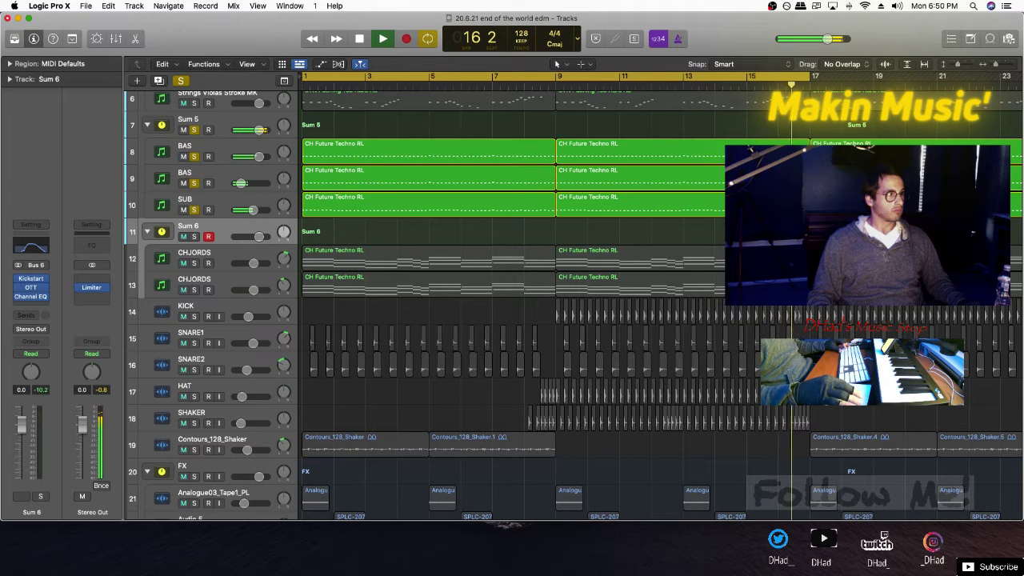
{"action": "left_click_drag", "start_coordinate": [259, 157], "coordinate": [244, 157]}
{"action": "left_click", "coordinate": [226, 148]}
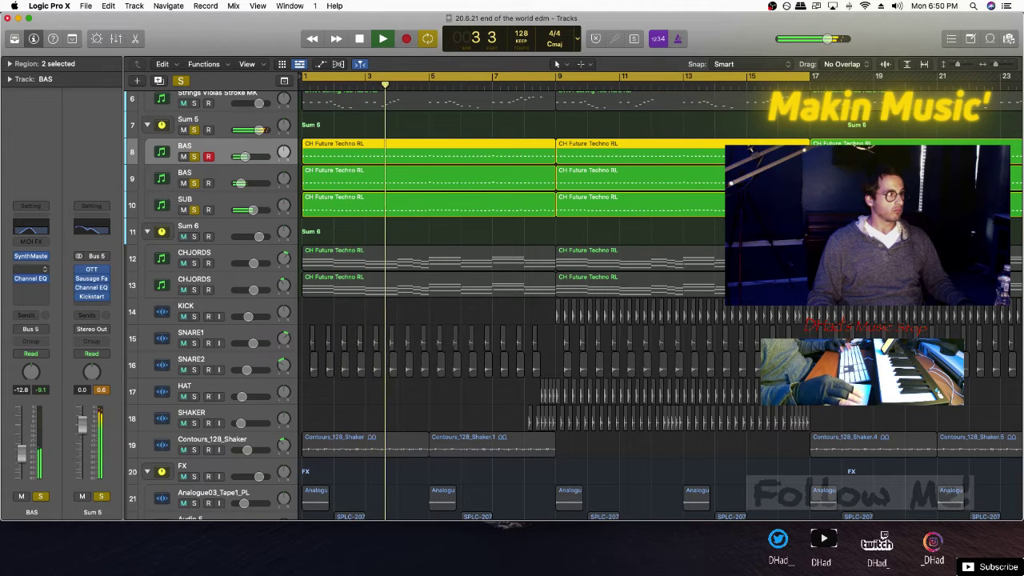
Lower the high-cut frequency in the SUB track's Channel EQ and close the plug-in window
{"action": "left_click", "coordinate": [224, 200]}
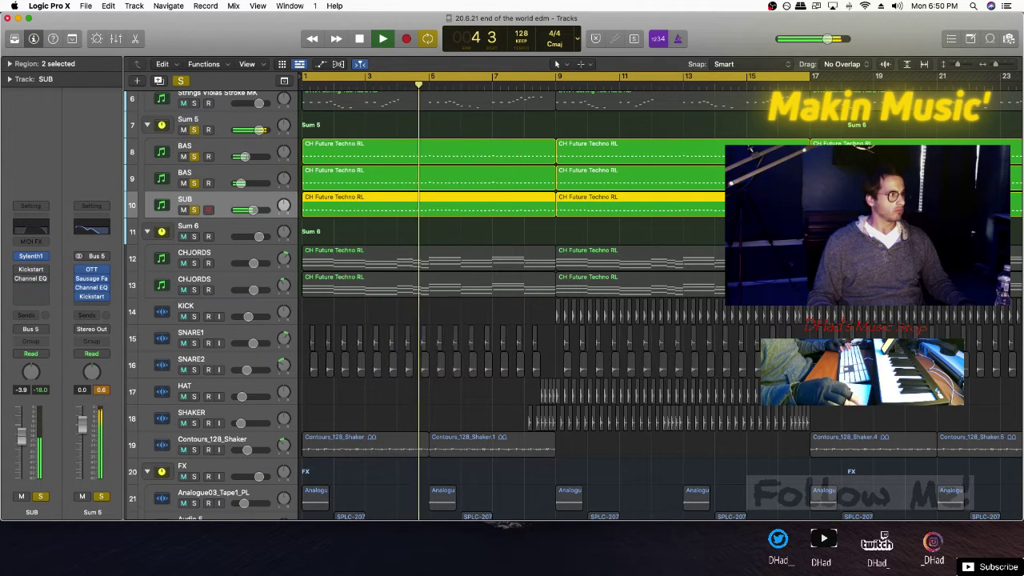
{"action": "left_click", "coordinate": [32, 278]}
{"action": "left_click_drag", "start_coordinate": [672, 277], "coordinate": [537, 278]}
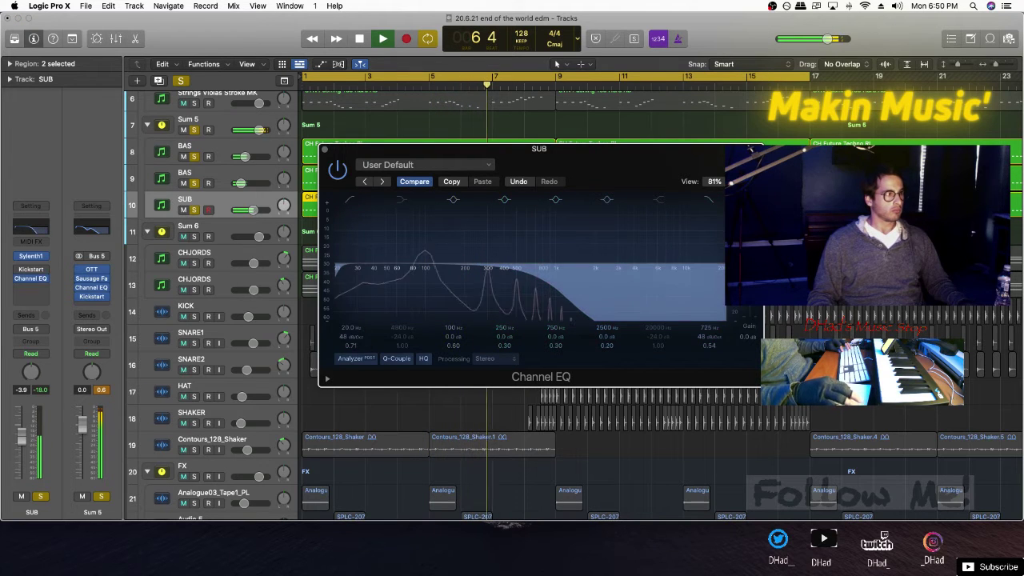
{"action": "left_click_drag", "start_coordinate": [537, 278], "coordinate": [505, 278]}
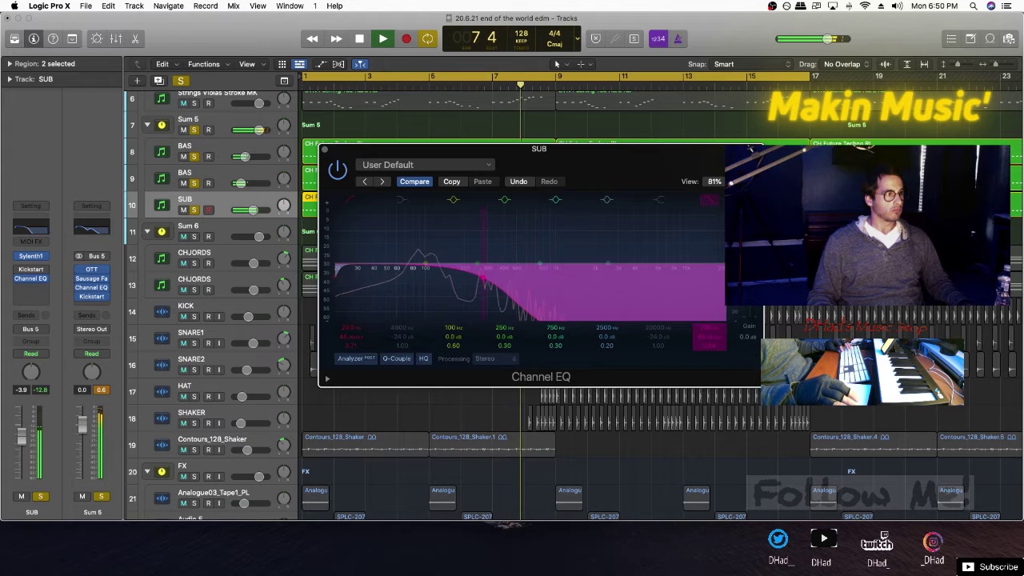
{"action": "left_click", "coordinate": [324, 149]}
In the second BAS track's Channel EQ, set the low cut to 775 Hz and the high cut to 12900 Hz
{"action": "left_click", "coordinate": [241, 183]}
{"action": "left_click", "coordinate": [213, 174]}
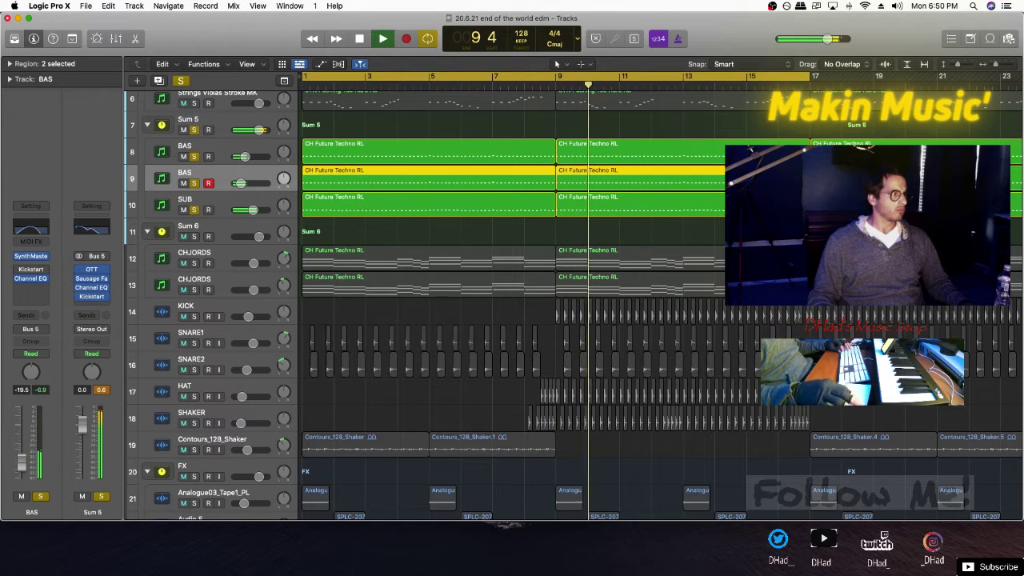
{"action": "left_click", "coordinate": [31, 279]}
{"action": "left_click_drag", "start_coordinate": [453, 276], "coordinate": [715, 280]}
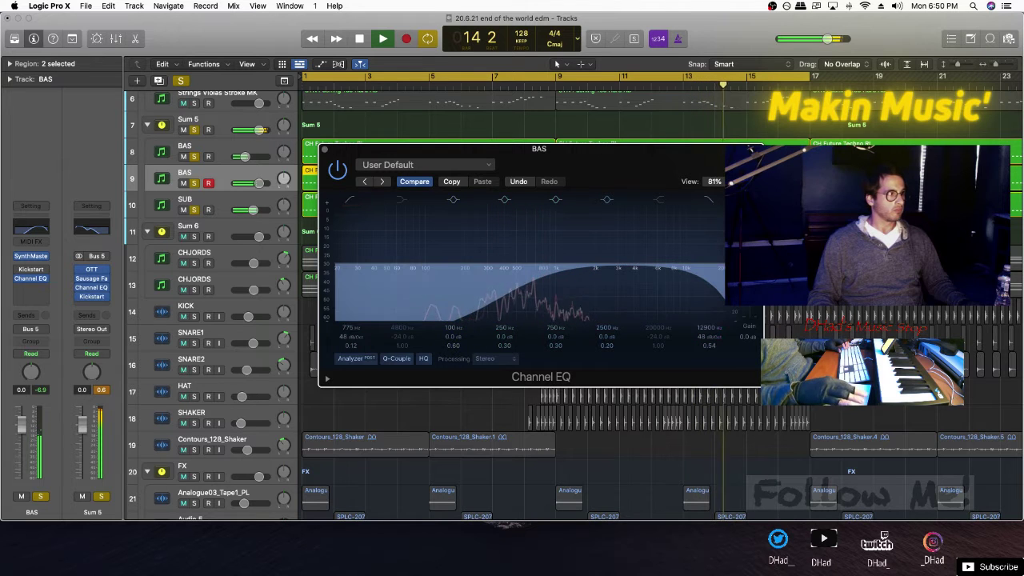
In the first BAS track's Channel EQ, set the low cut to 1150 Hz and boost 3900 Hz by 4.6 dB
{"action": "left_click", "coordinate": [216, 146]}
{"action": "left_click", "coordinate": [31, 277]}
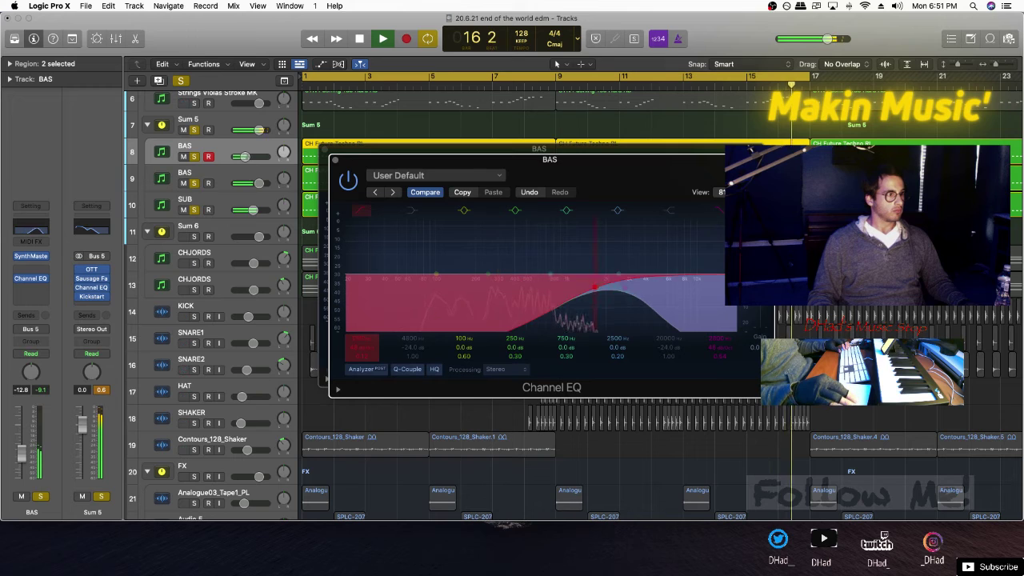
{"action": "left_click_drag", "start_coordinate": [246, 157], "coordinate": [251, 184]}
{"action": "left_click", "coordinate": [574, 286]}
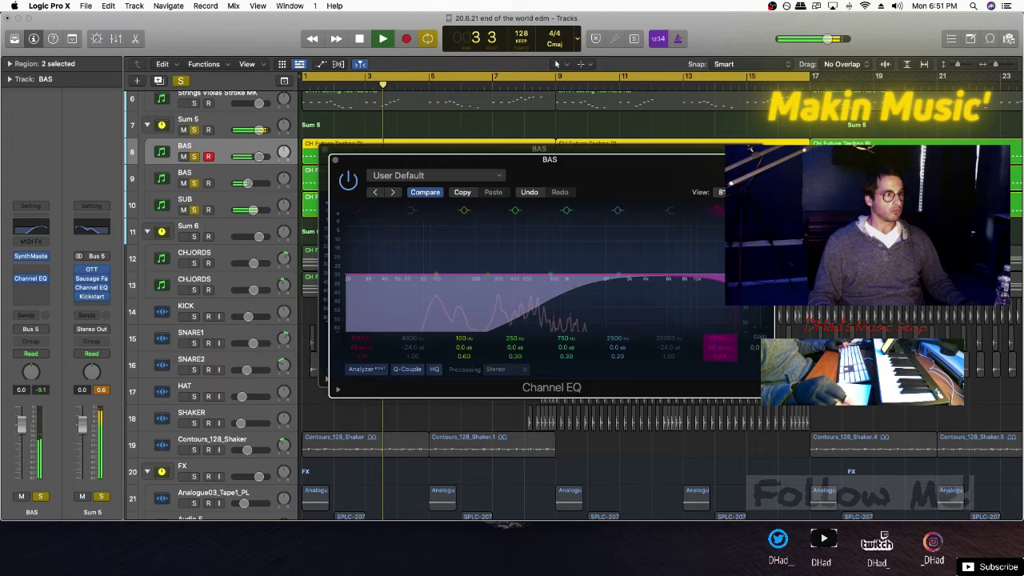
{"action": "left_click_drag", "start_coordinate": [620, 274], "coordinate": [644, 262]}
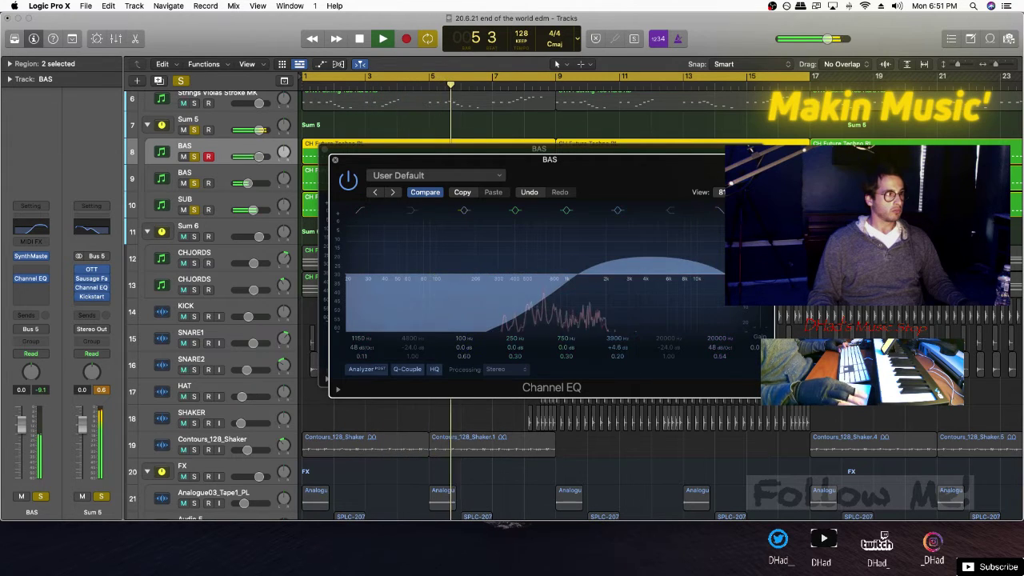
Close both EQ windows and set the second BAS track to -11.2 dB and the first to -4.6 dB
{"action": "left_click", "coordinate": [335, 160]}
{"action": "left_click", "coordinate": [325, 149]}
{"action": "left_click_drag", "start_coordinate": [248, 183], "coordinate": [251, 156]}
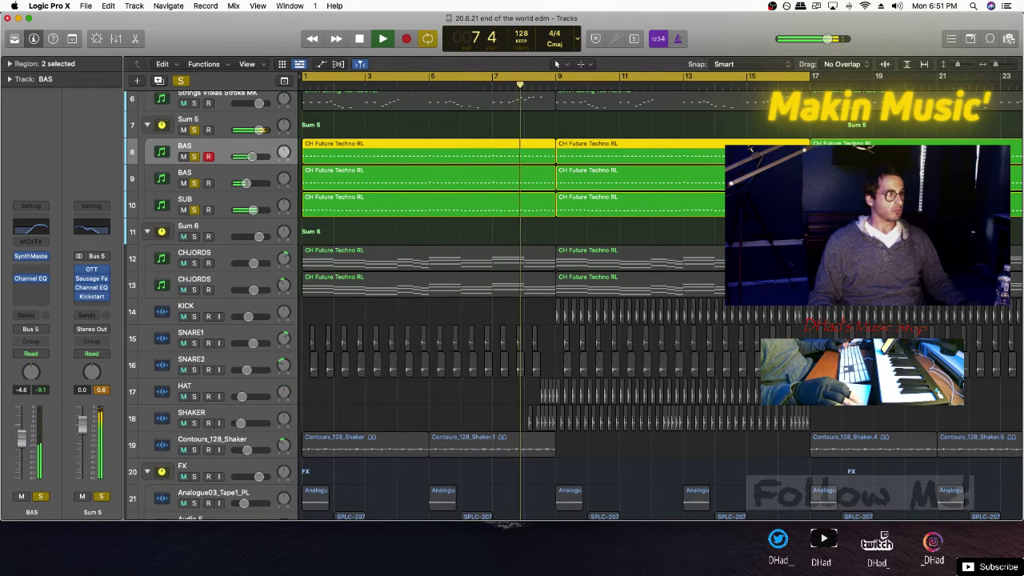
Show automation on the Sum 5 stack and choose the Kickstart plug-in's Mix parameter
{"action": "left_click", "coordinate": [209, 120]}
{"action": "key", "text": "x"}
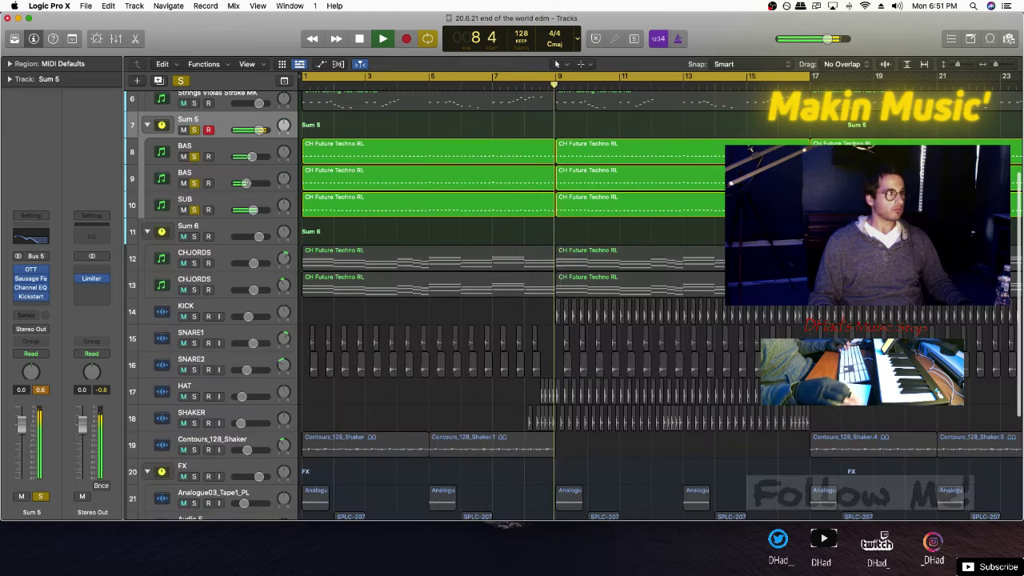
{"action": "key", "text": "a"}
{"action": "key", "text": "super+Down"}
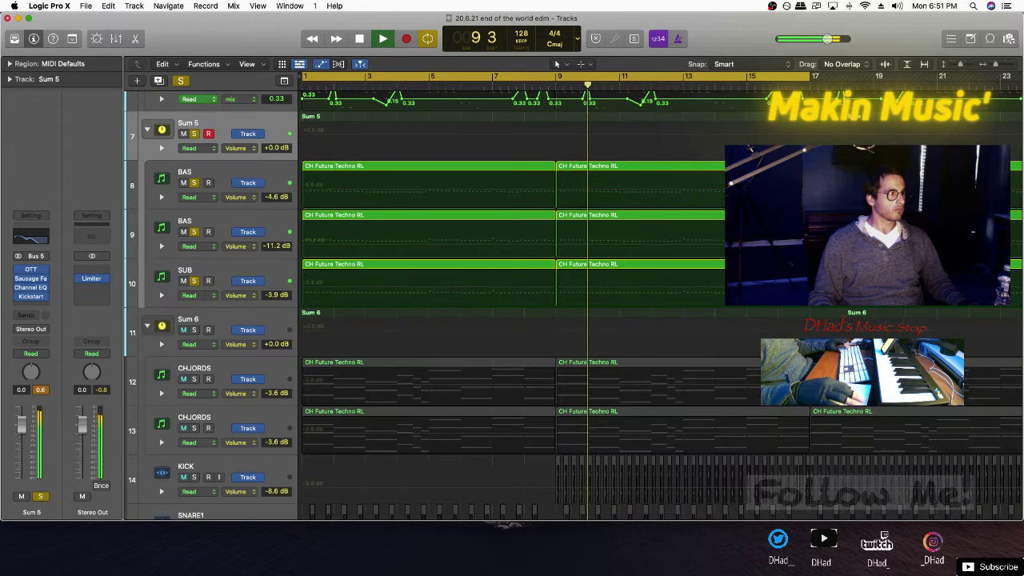
{"action": "left_click", "coordinate": [236, 148]}
{"action": "mouse_move", "coordinate": [280, 250]}
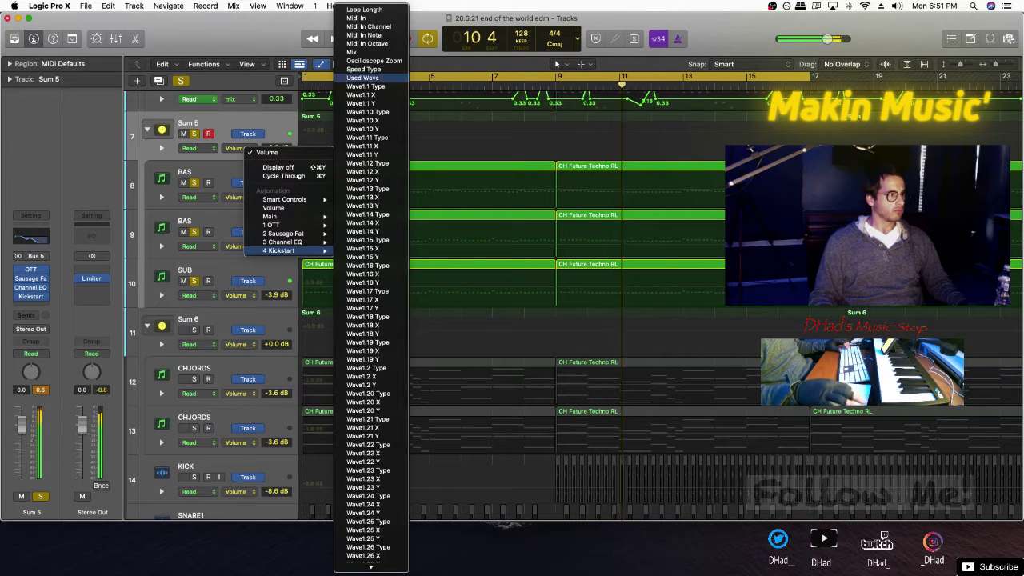
{"action": "left_click", "coordinate": [352, 52]}
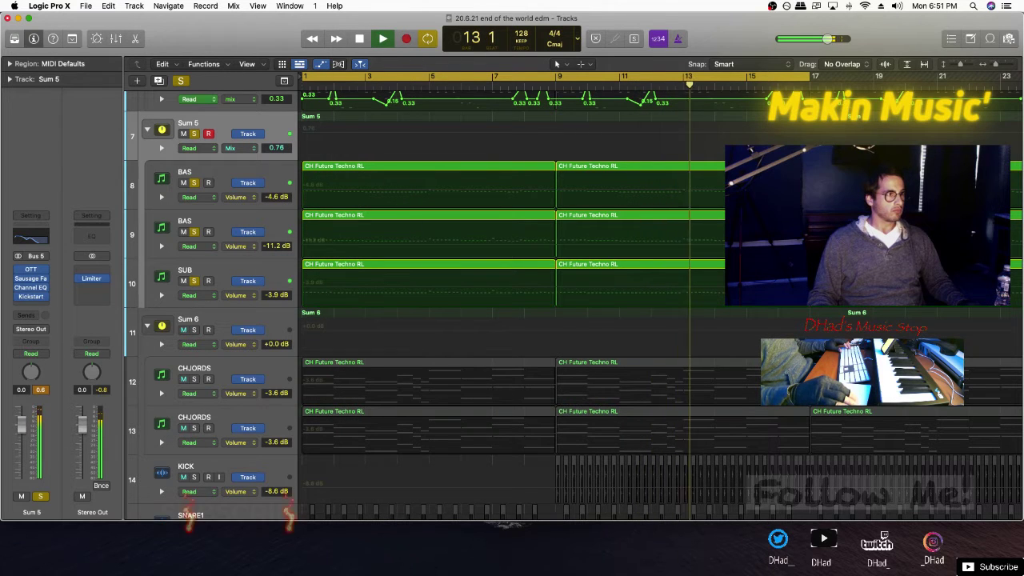
Automate the Sum 5 Kickstart mix at 0.00 before bar 9 and 0.76 from bar 9, and turn solo off
{"action": "left_click", "coordinate": [552, 133]}
{"action": "left_click_drag", "start_coordinate": [552, 133], "coordinate": [552, 155]}
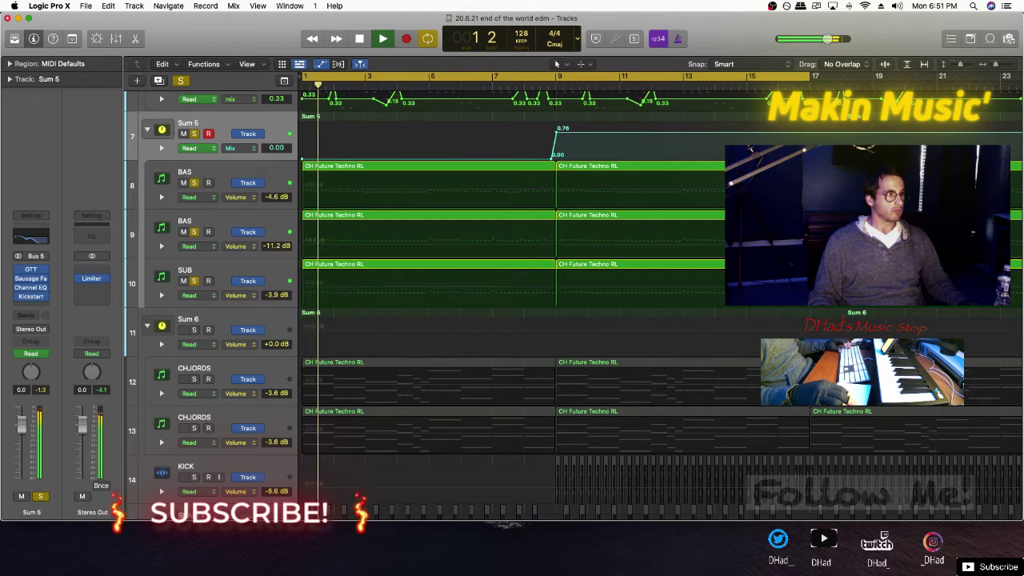
{"action": "key", "text": "a"}
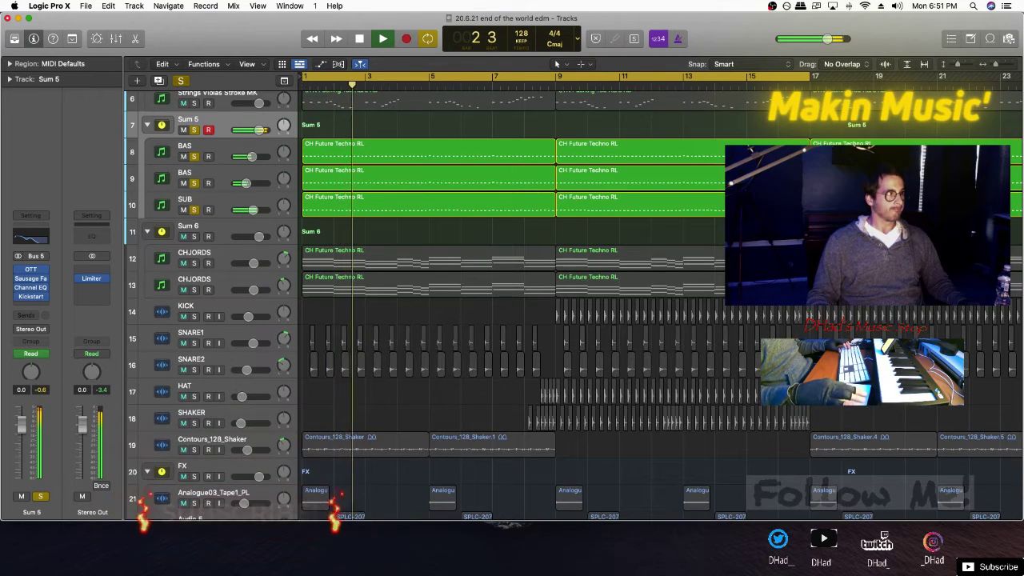
{"action": "key", "text": "s"}
Delete the SNARE1 and SNARE2 regions before bar 5 and restart playback from the beginning
{"action": "scroll", "coordinate": [512, 296], "scroll_direction": "down", "scroll_amount": 3}
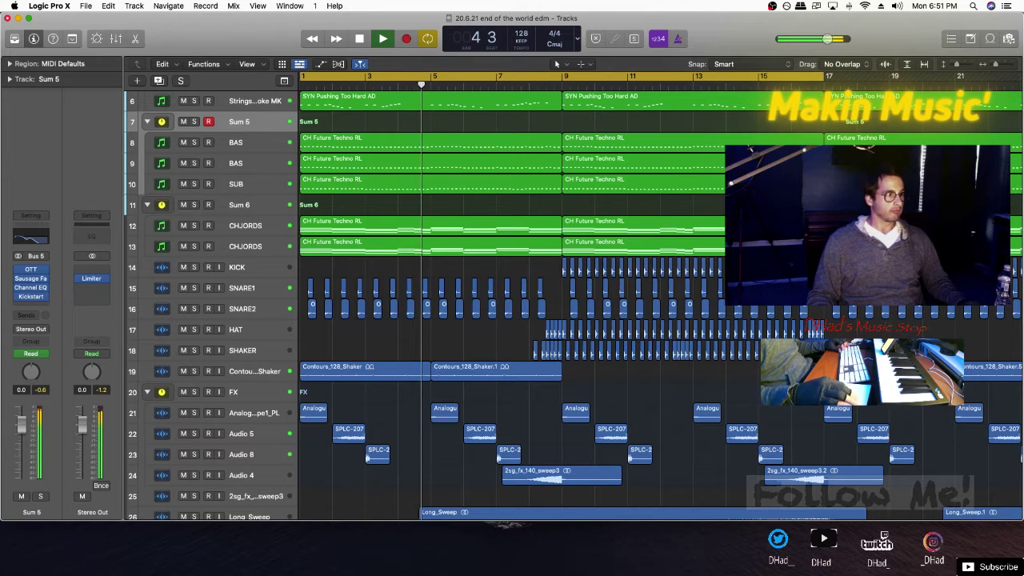
{"action": "left_click_drag", "start_coordinate": [432, 327], "coordinate": [299, 288]}
{"action": "key", "text": "Delete"}
{"action": "key", "text": "Return"}
Try removing both CHJORDS parts before bar 5, shortening the notes that cross the split point
{"action": "scroll", "coordinate": [512, 296], "scroll_direction": "down", "scroll_amount": 3}
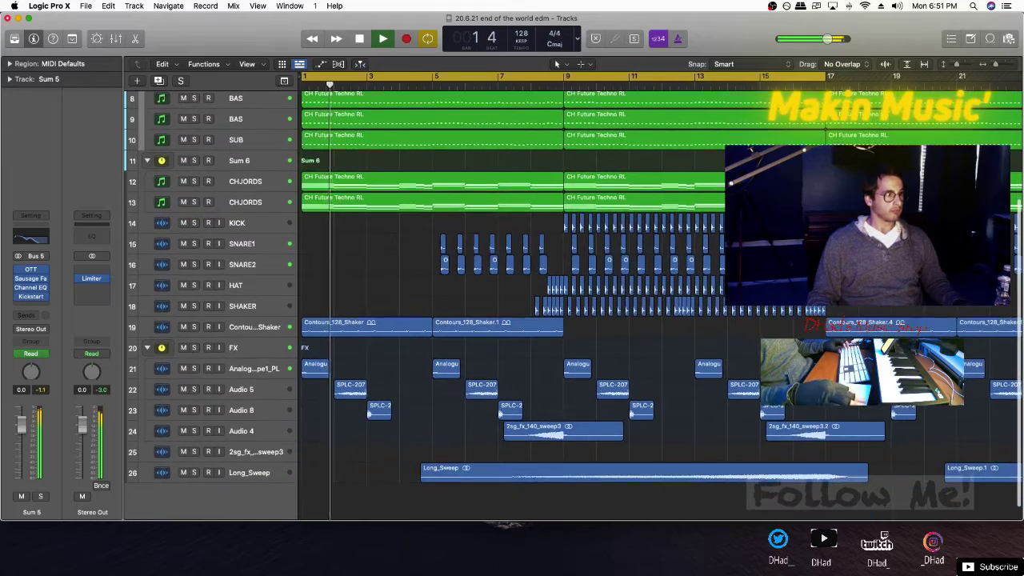
{"action": "scroll", "coordinate": [512, 296], "scroll_direction": "down", "scroll_amount": 5}
{"action": "scroll", "coordinate": [513, 296], "scroll_direction": "up", "scroll_amount": 4}
{"action": "scroll", "coordinate": [512, 296], "scroll_direction": "up", "scroll_amount": 4}
{"action": "key", "text": "super+Right"}
{"action": "key", "text": "super+Right"}
{"action": "key", "text": "super+Right"}
{"action": "key", "text": "super+Right"}
{"action": "key", "text": "super+Right"}
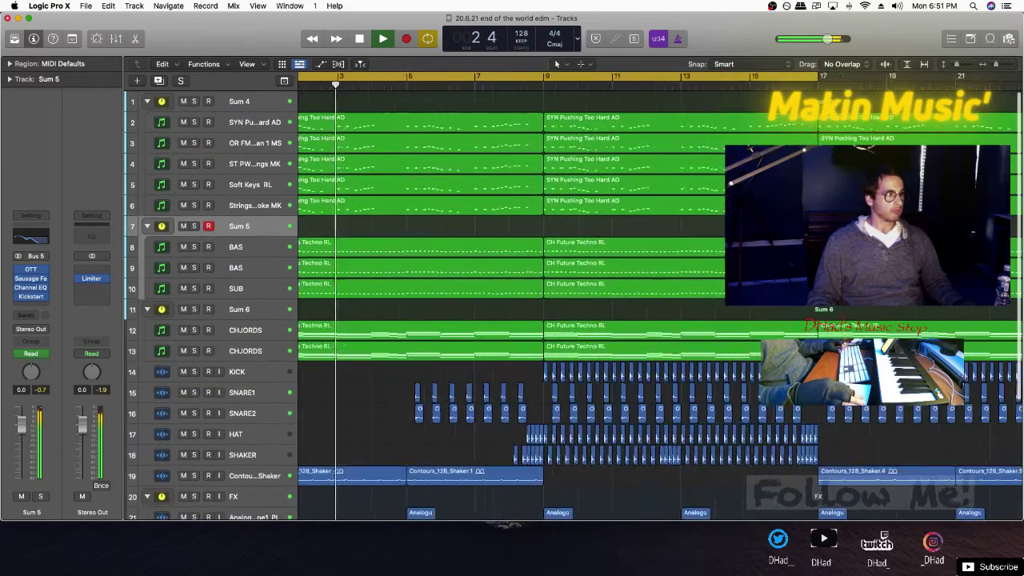
{"action": "left_click_drag", "start_coordinate": [478, 335], "coordinate": [447, 344]}
{"action": "key", "text": "Delete"}
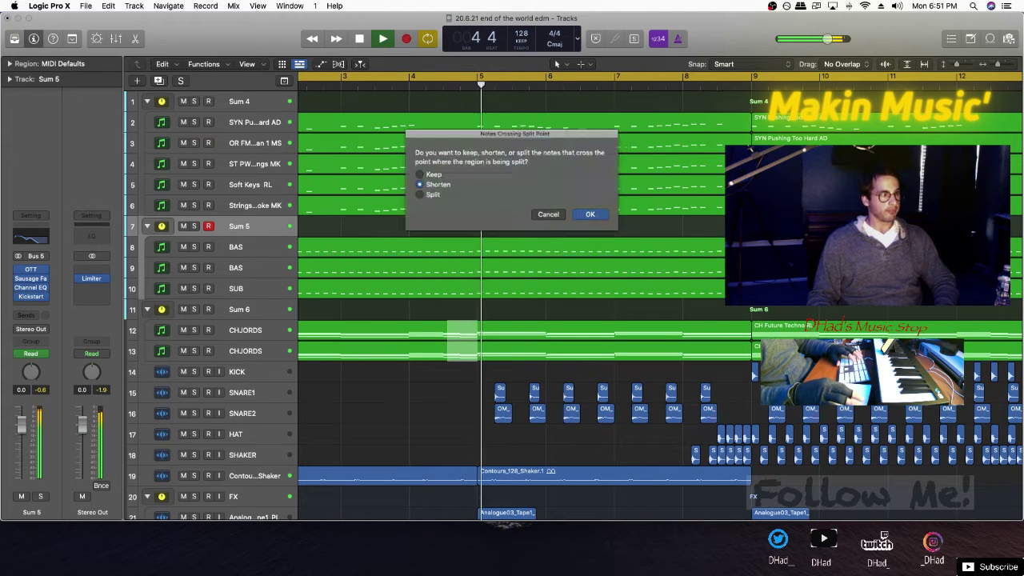
{"action": "key", "text": "Return"}
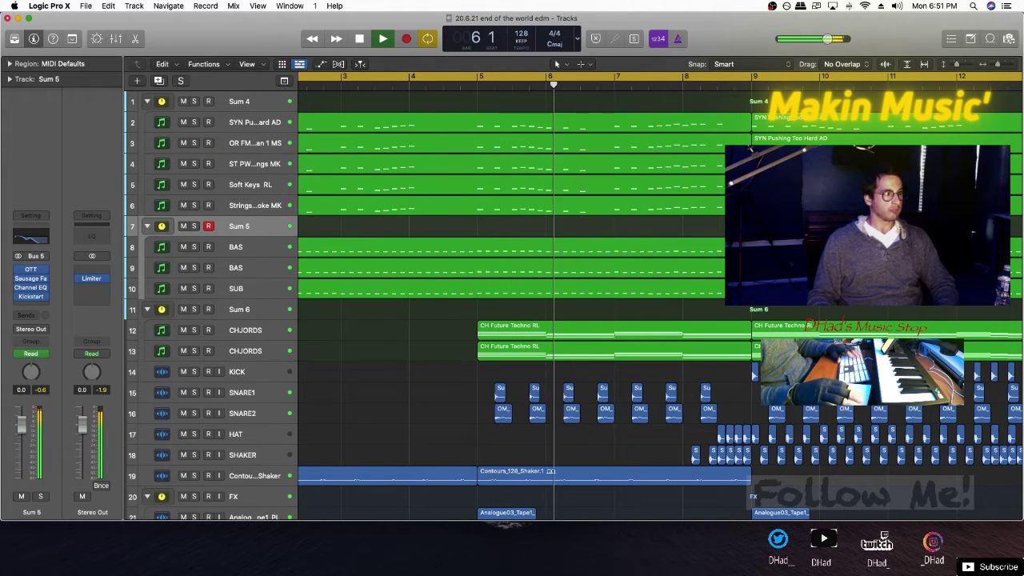
{"action": "key", "text": "Return"}
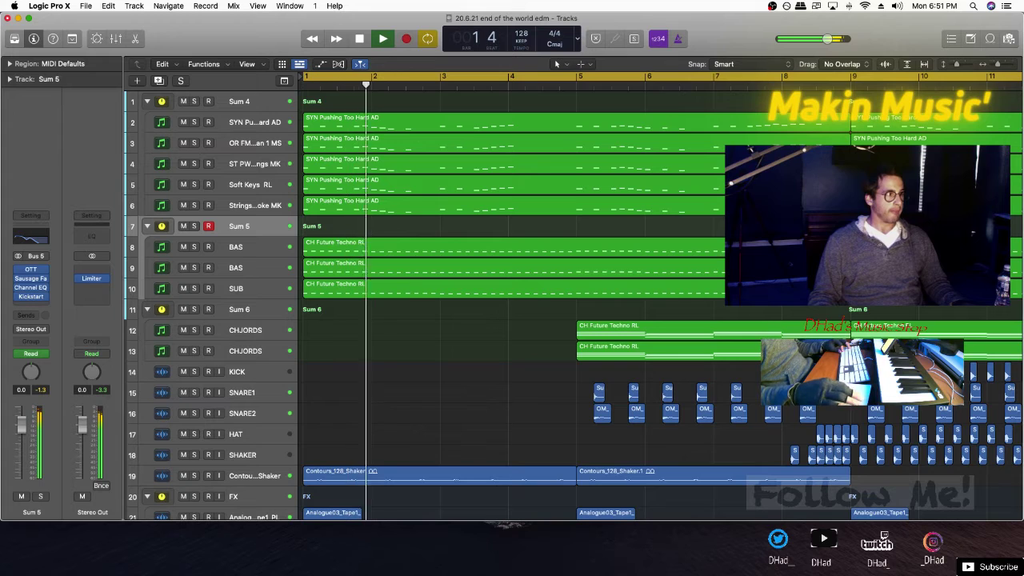
Try removing the bars 1 to 5 section from the five tracks in the Sum 4 stack
{"action": "left_click_drag", "start_coordinate": [577, 207], "coordinate": [272, 118]}
{"action": "key", "text": "Delete"}
{"action": "key", "text": "Return"}
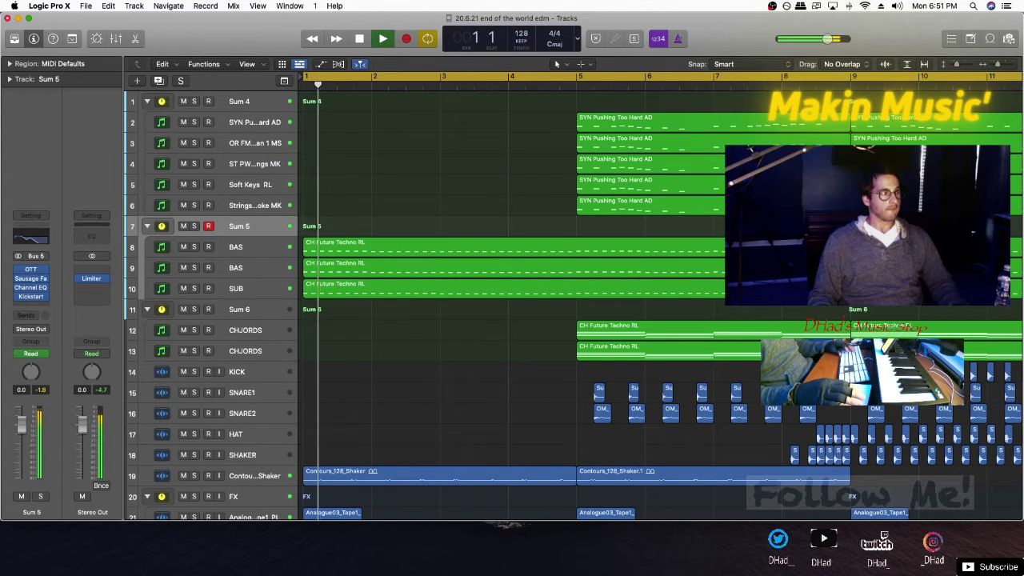
Try deleting the Sum 4 stack's track regions between bars 5 and 9 as well
{"action": "scroll", "coordinate": [440, 240], "scroll_direction": "down", "scroll_amount": 5}
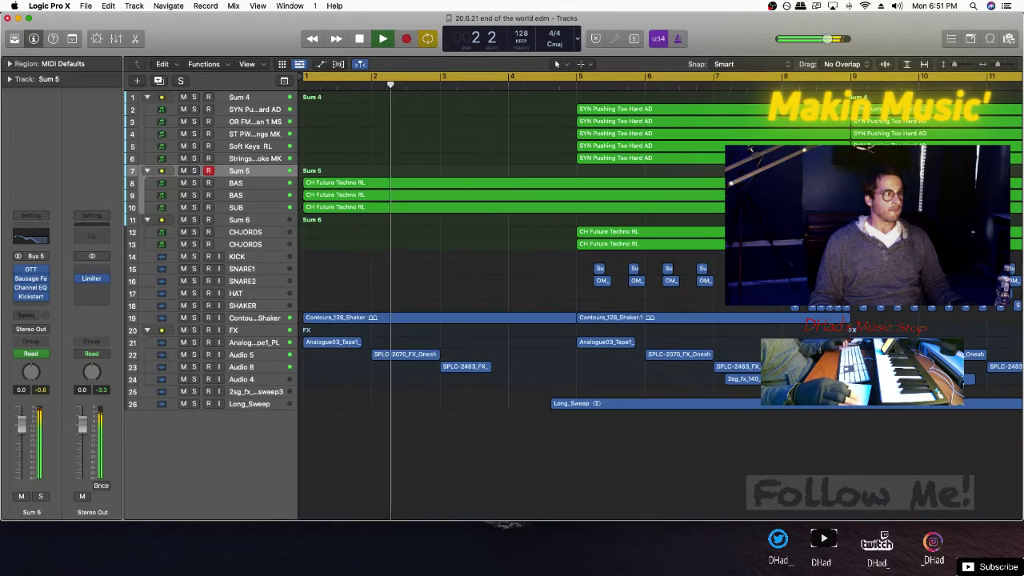
{"action": "scroll", "coordinate": [440, 240], "scroll_direction": "up", "scroll_amount": 4}
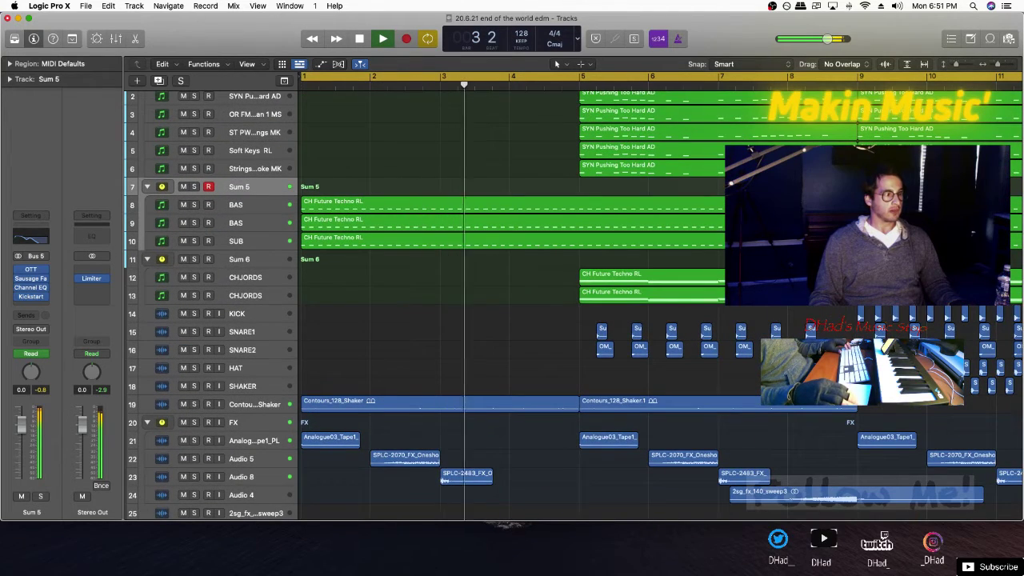
{"action": "scroll", "coordinate": [512, 296], "scroll_direction": "down", "scroll_amount": 5}
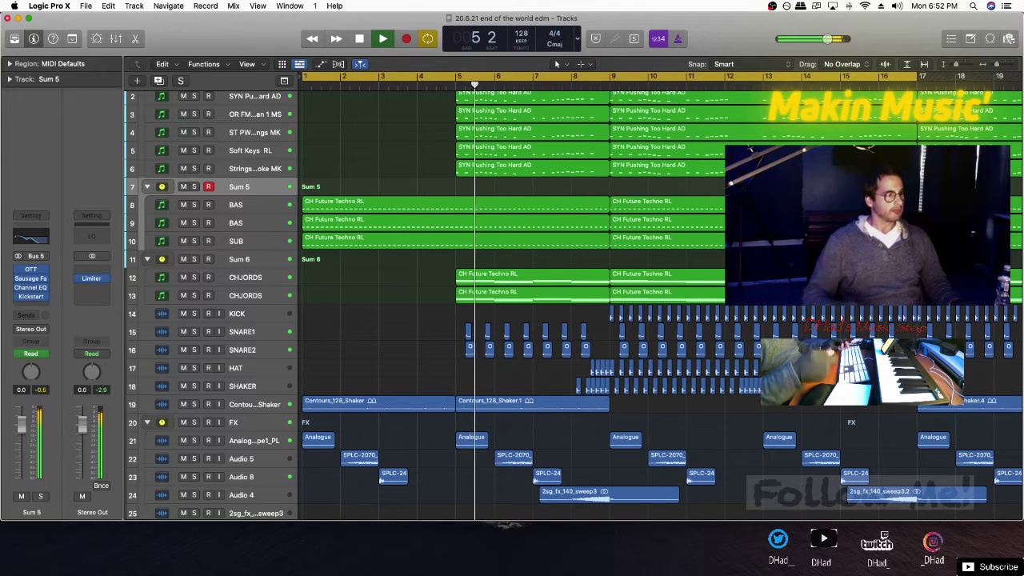
{"action": "scroll", "coordinate": [512, 296], "scroll_direction": "up", "scroll_amount": 1}
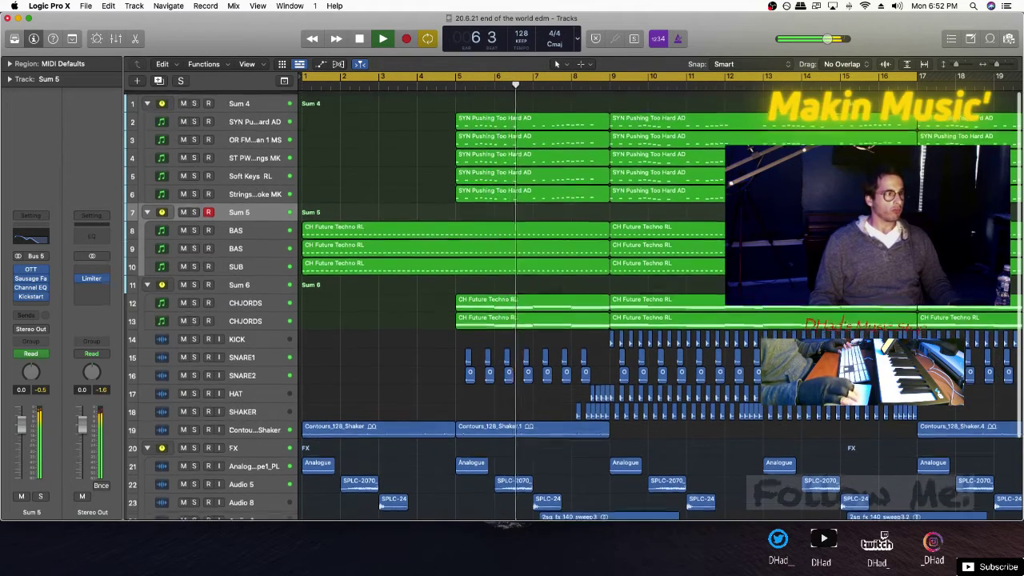
{"action": "key", "text": "Delete"}
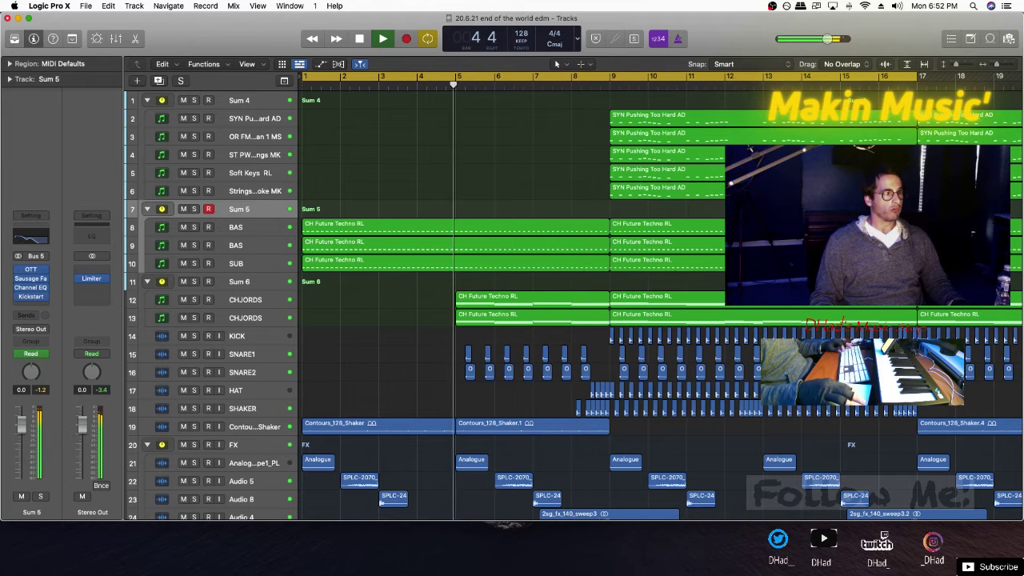
Undo the Sum 4 and CHJORDS region deletions and the splits made for them
{"action": "key", "text": "super+z"}
{"action": "key", "text": "super+z"}
{"action": "key", "text": "super+z"}
{"action": "key", "text": "super+z"}
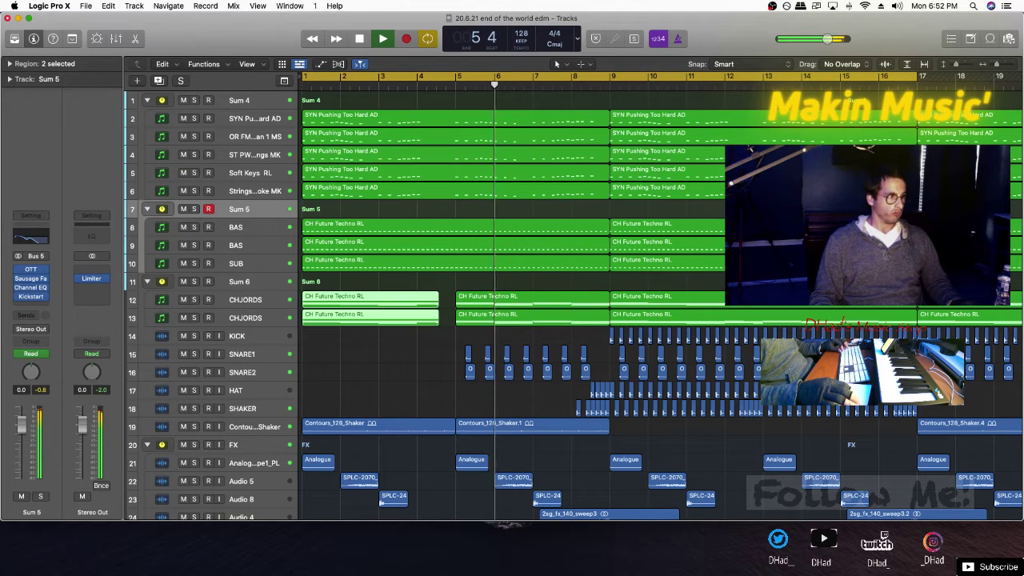
{"action": "key", "text": "super+z"}
{"action": "key", "text": "super+z"}
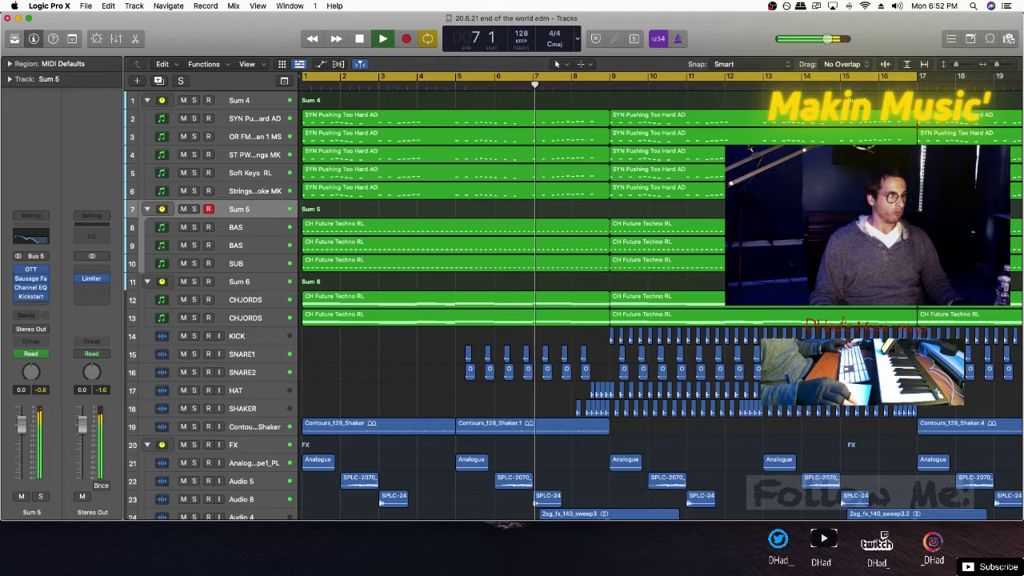
Delete the two BAS regions and the SUB region of the Sum 5 stack between bars 1 and 9
{"action": "left_click_drag", "start_coordinate": [425, 208], "coordinate": [411, 140]}
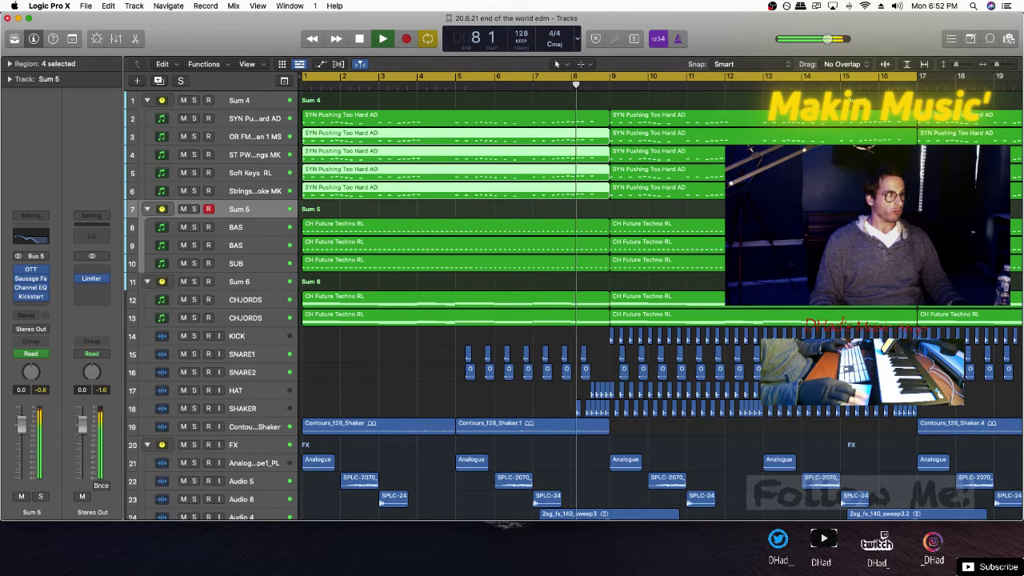
{"action": "left_click_drag", "start_coordinate": [389, 212], "coordinate": [386, 268]}
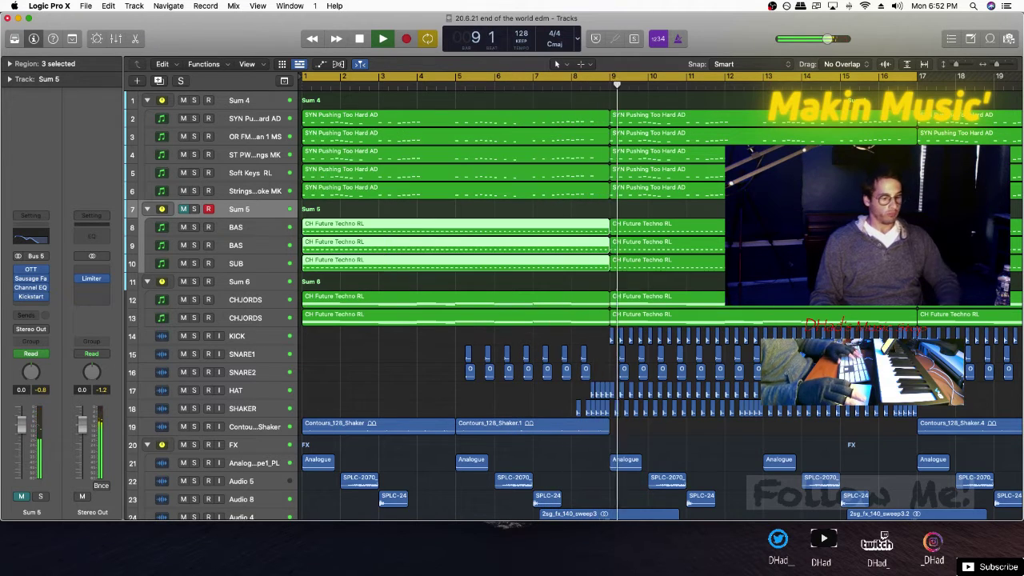
{"action": "key", "text": "Delete"}
{"action": "key", "text": "space"}
Automate the Kickstart Mix on Sum 6 to 0.00 until bar 9 and 0.76 from there, and play from the start
{"action": "left_click", "coordinate": [248, 281]}
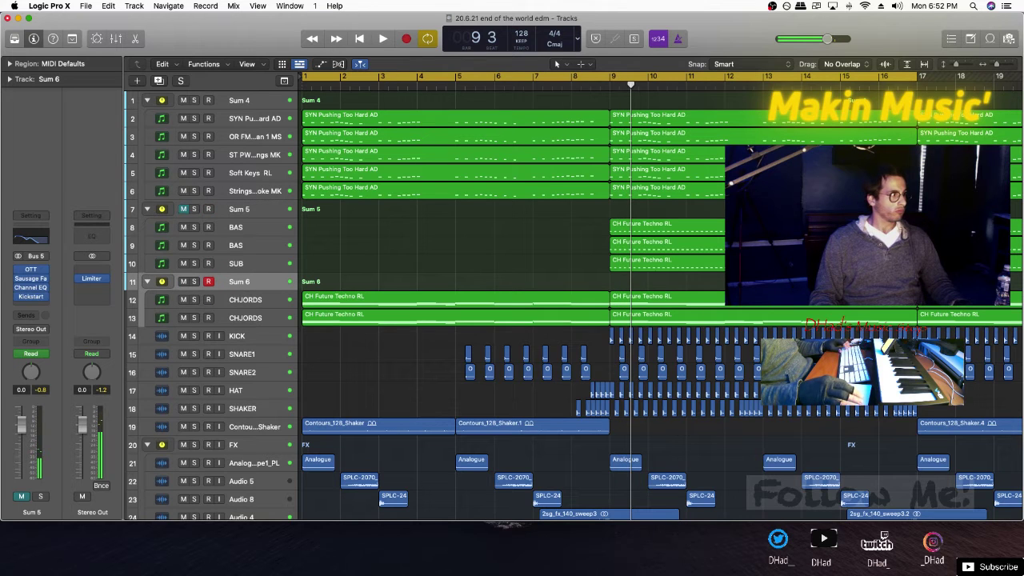
{"action": "key", "text": "a"}
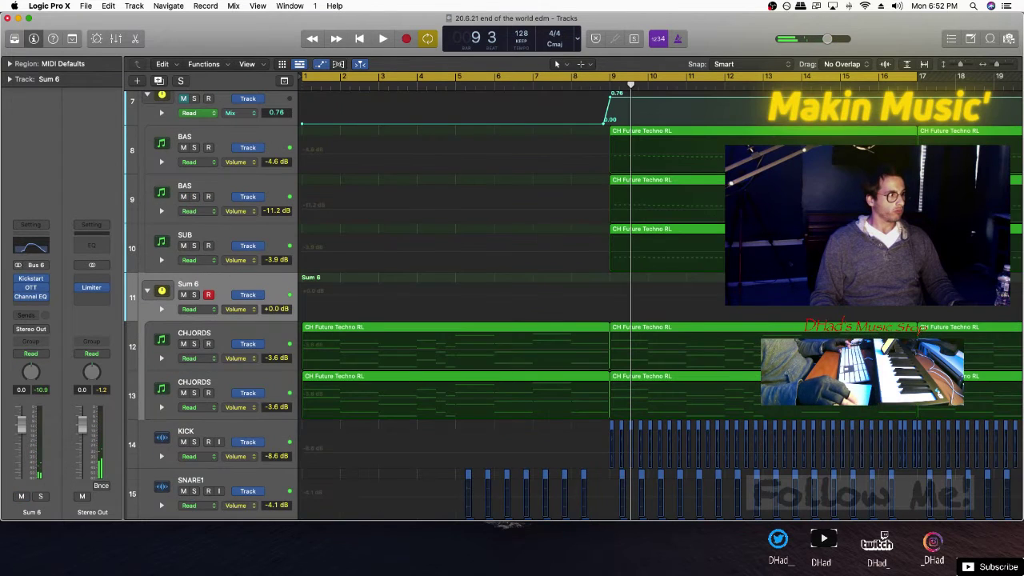
{"action": "left_click", "coordinate": [239, 309]}
{"action": "mouse_move", "coordinate": [268, 386]}
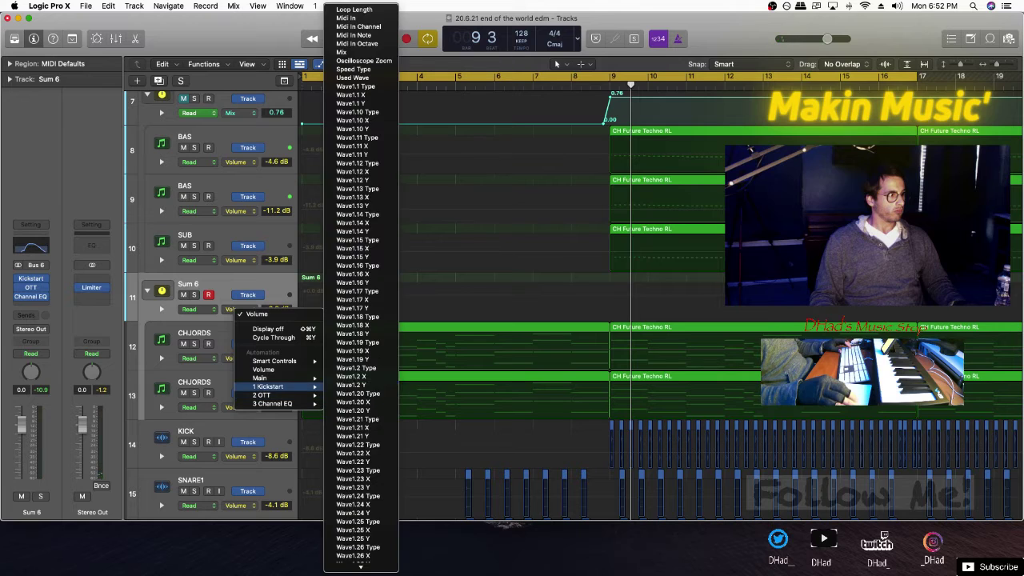
{"action": "left_click", "coordinate": [344, 52]}
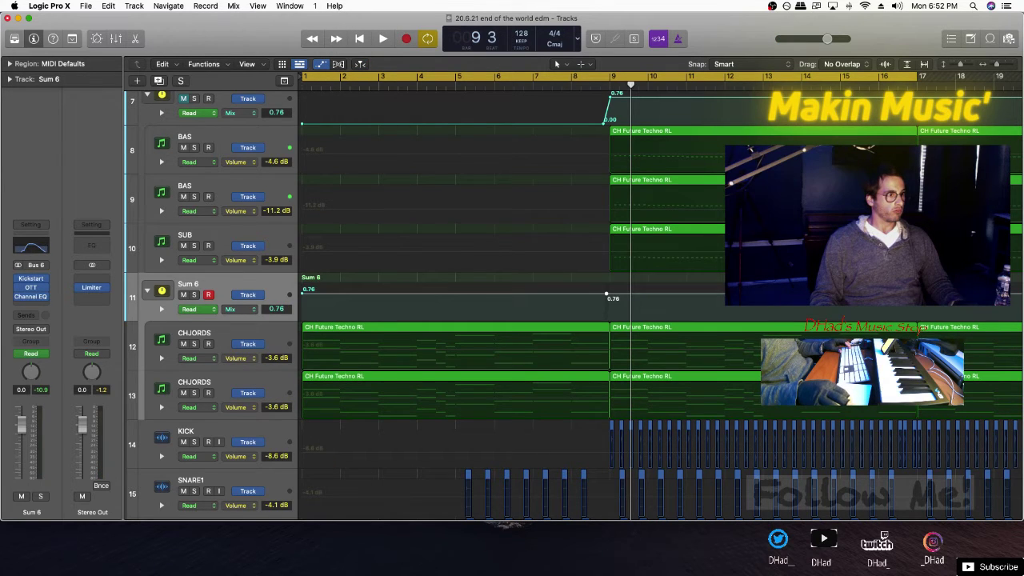
{"action": "left_click_drag", "start_coordinate": [610, 296], "coordinate": [609, 316]}
{"action": "key", "text": "Return"}
{"action": "key", "text": "space"}
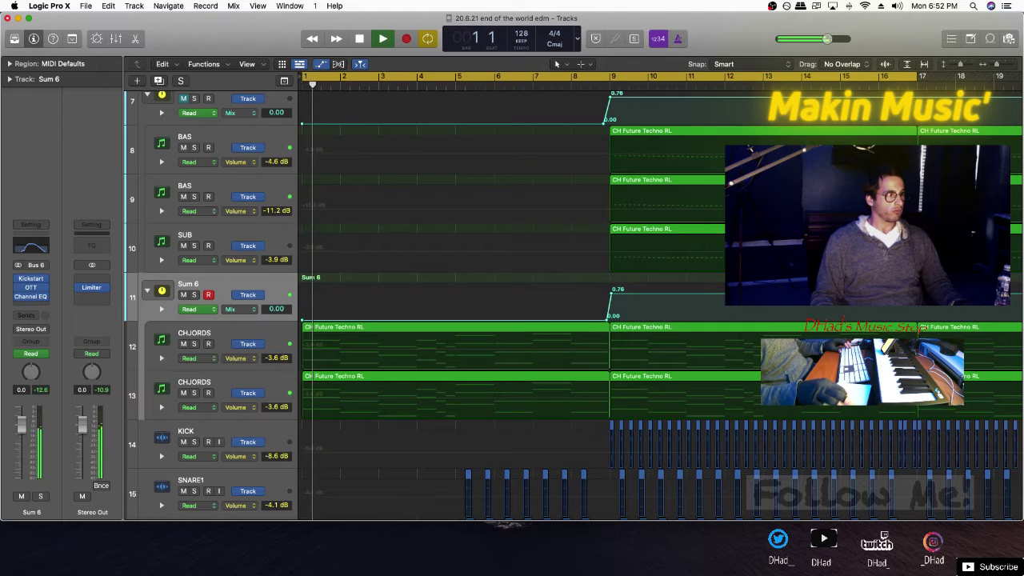
{"action": "key", "text": "a"}
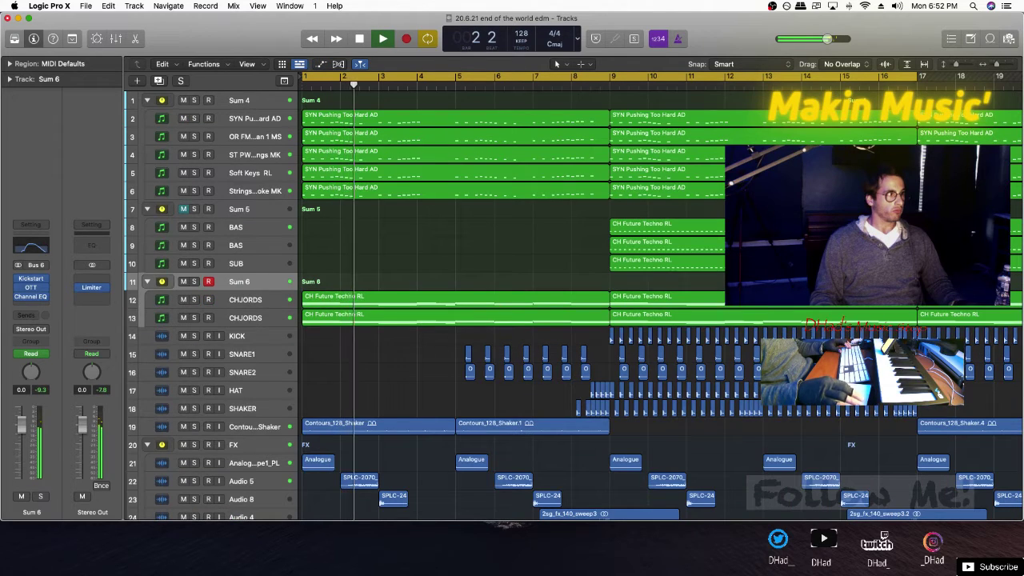
Automate the Kickstart Mix on Sum 4 to 0.00 until about bar 8 and 0.76 from there, and replay the intro
{"action": "left_click", "coordinate": [248, 100]}
{"action": "key", "text": "a"}
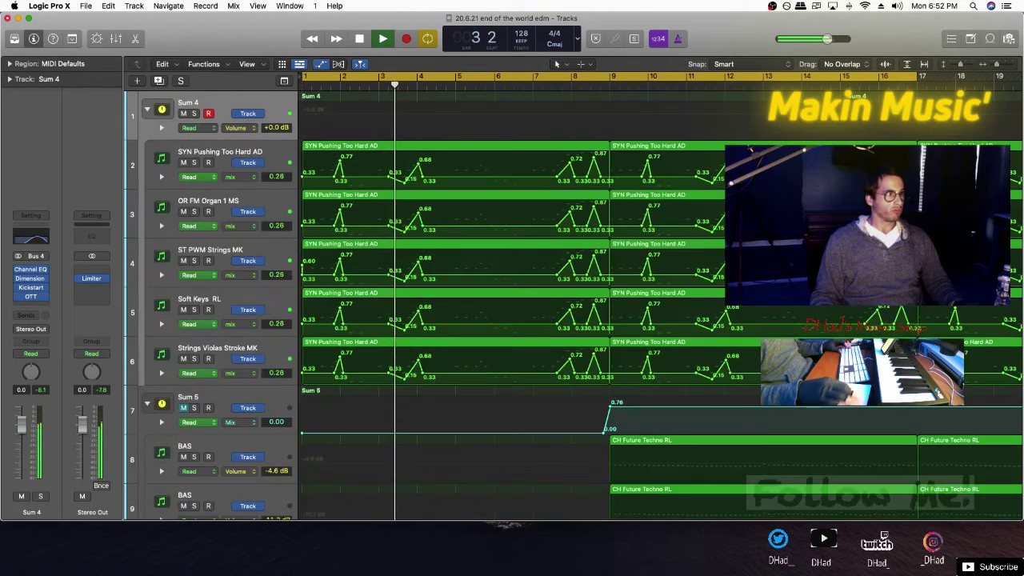
{"action": "left_click", "coordinate": [240, 128]}
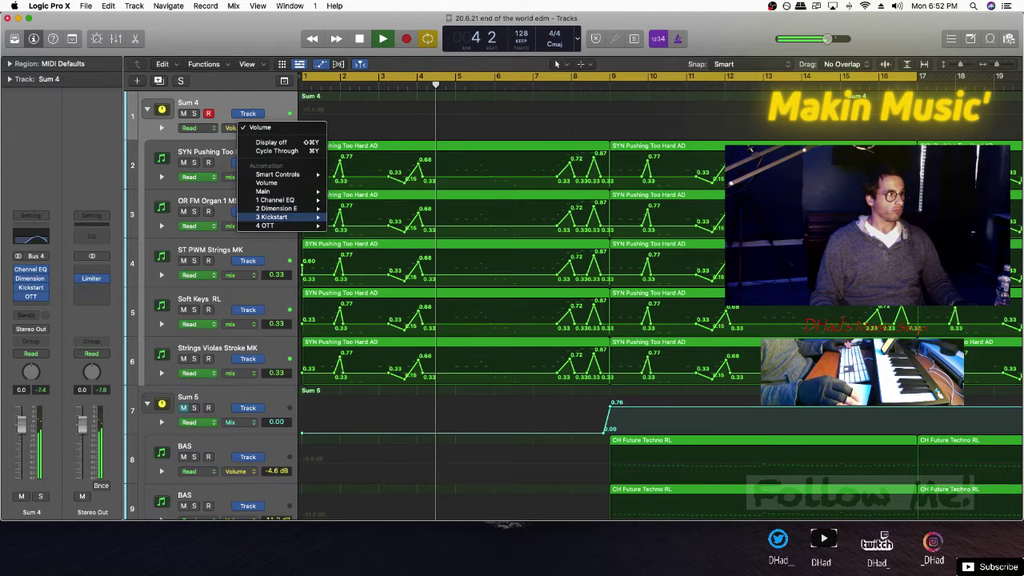
{"action": "key", "text": "Escape"}
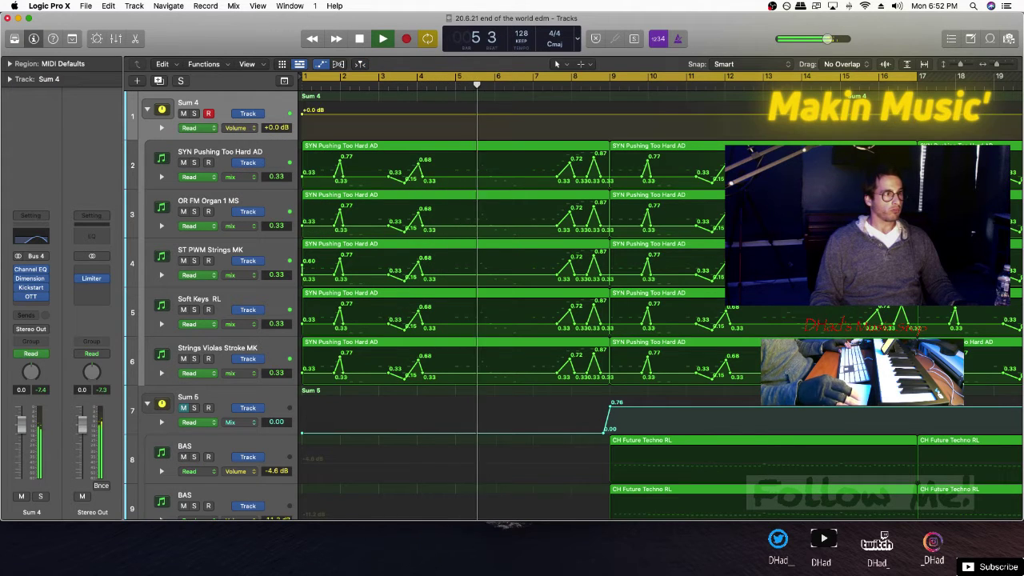
{"action": "left_click", "coordinate": [240, 128]}
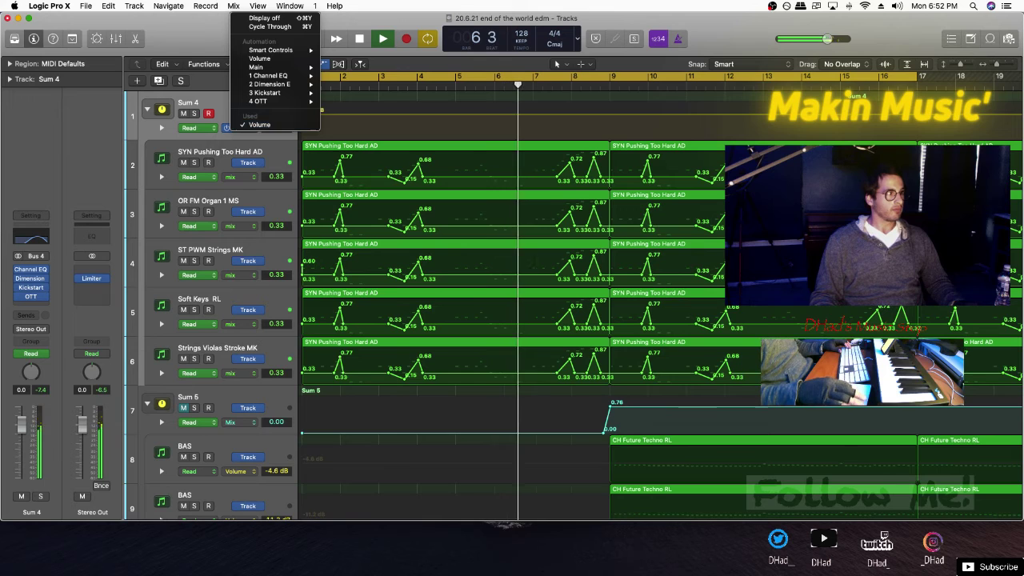
{"action": "mouse_move", "coordinate": [268, 93]}
{"action": "left_click", "coordinate": [337, 52]}
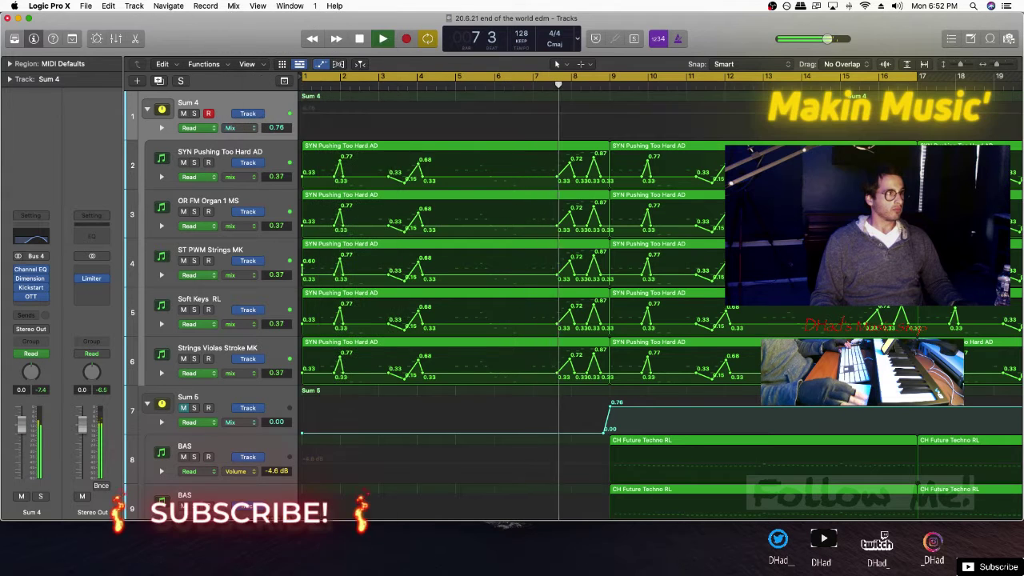
{"action": "left_click", "coordinate": [573, 112]}
{"action": "left_click", "coordinate": [568, 112]}
{"action": "left_click_drag", "start_coordinate": [557, 112], "coordinate": [557, 140]}
{"action": "key", "text": "Return"}
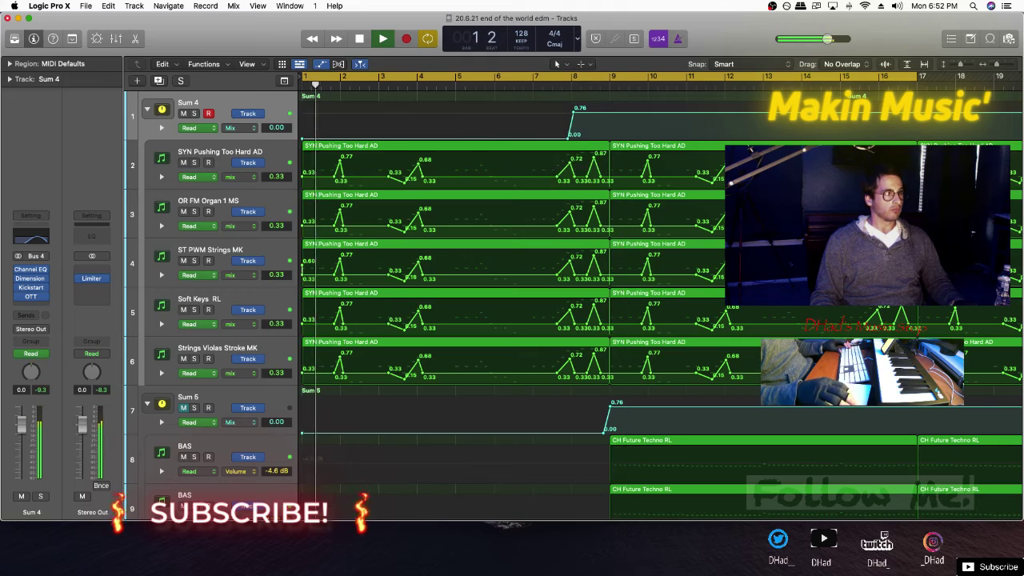
Hide the automation and audition the SYN Pushing Too Hard track by muting the other four tracks in the Sum 4 stack
{"action": "key", "text": "a"}
{"action": "key", "text": "super+Up"}
{"action": "key", "text": "super+Up"}
{"action": "scroll", "coordinate": [512, 296], "scroll_direction": "down", "scroll_amount": 3}
{"action": "scroll", "coordinate": [512, 296], "scroll_direction": "up", "scroll_amount": 4}
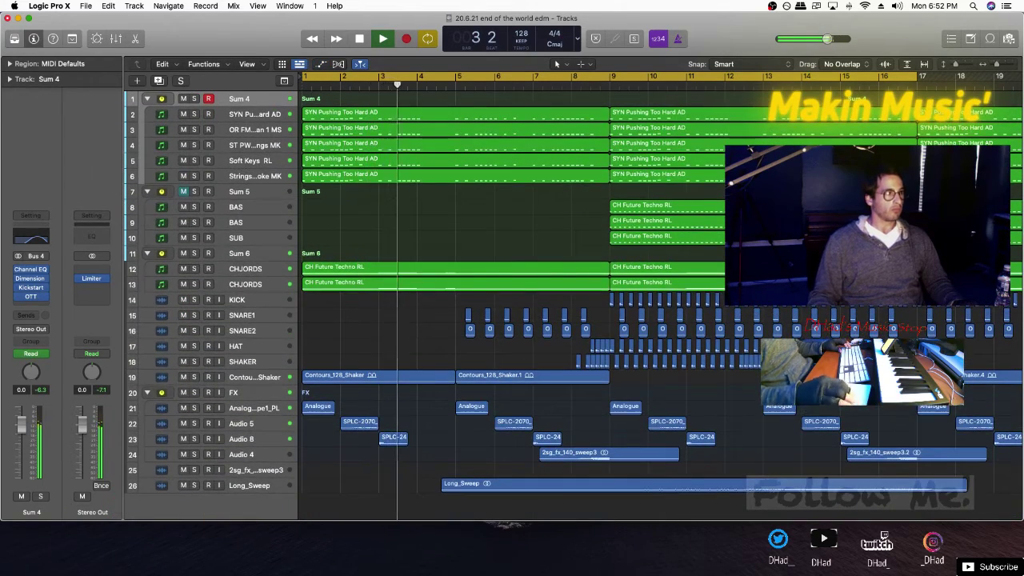
{"action": "scroll", "coordinate": [512, 296], "scroll_direction": "up", "scroll_amount": 3}
{"action": "left_click_drag", "start_coordinate": [183, 130], "coordinate": [183, 161]}
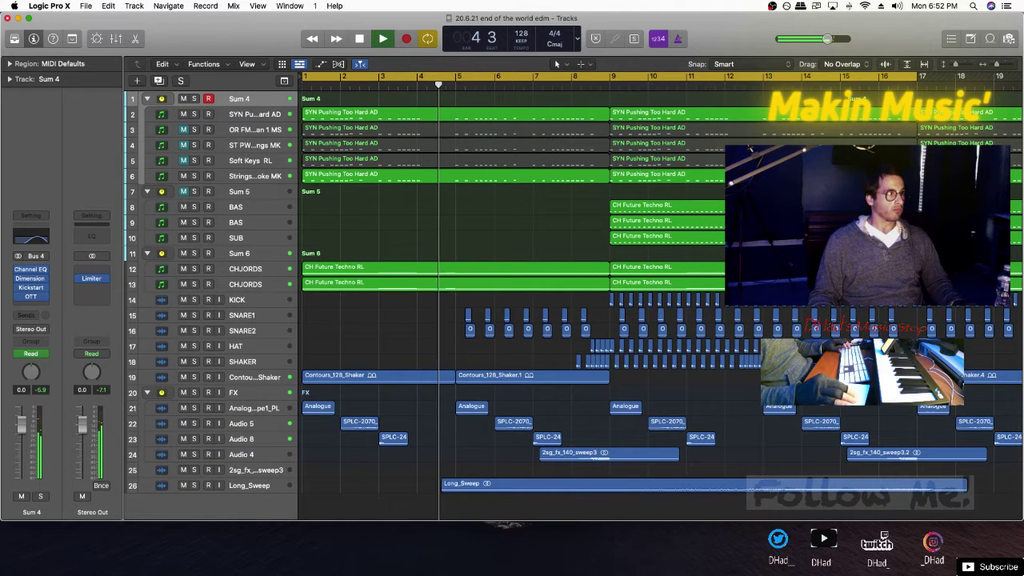
{"action": "left_click", "coordinate": [184, 176]}
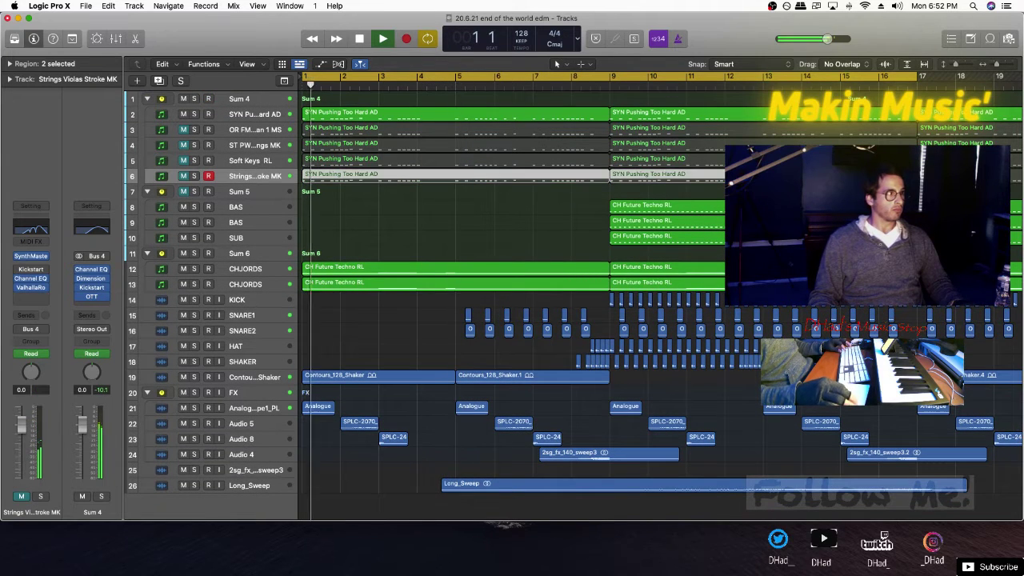
Compare mute combinations in the Sum 4 stack, leaving only OR FM Organ and Strings Violas Stroke unmuted
{"action": "left_click", "coordinate": [183, 129]}
{"action": "left_click", "coordinate": [183, 145]}
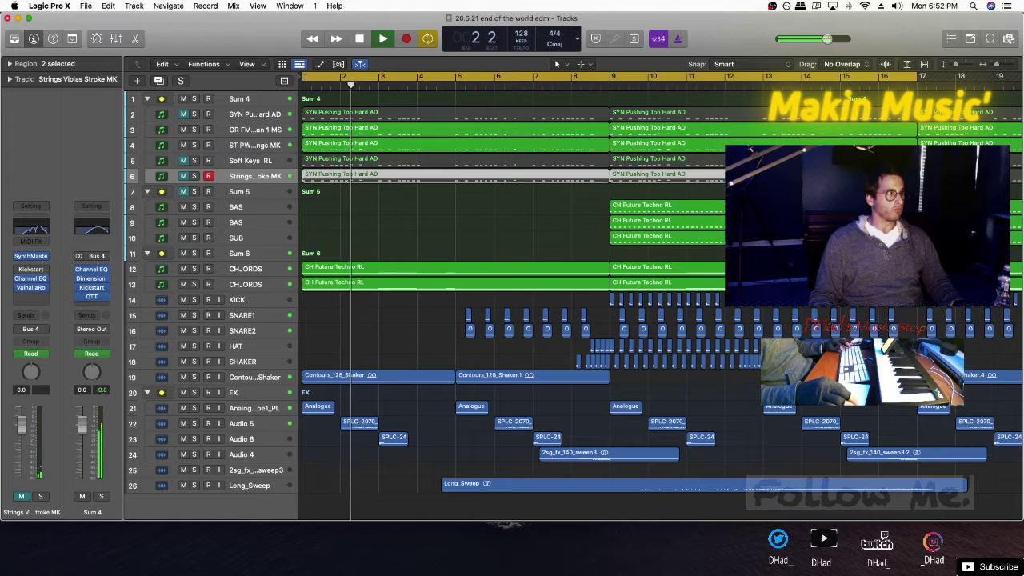
{"action": "left_click", "coordinate": [183, 129]}
{"action": "left_click", "coordinate": [183, 161]}
{"action": "left_click", "coordinate": [183, 176]}
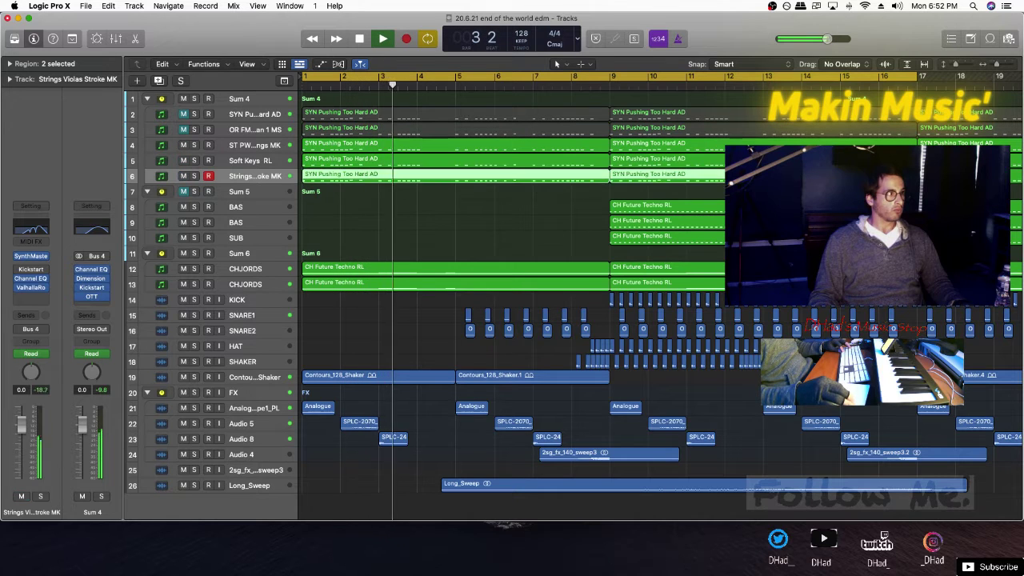
{"action": "left_click", "coordinate": [183, 145]}
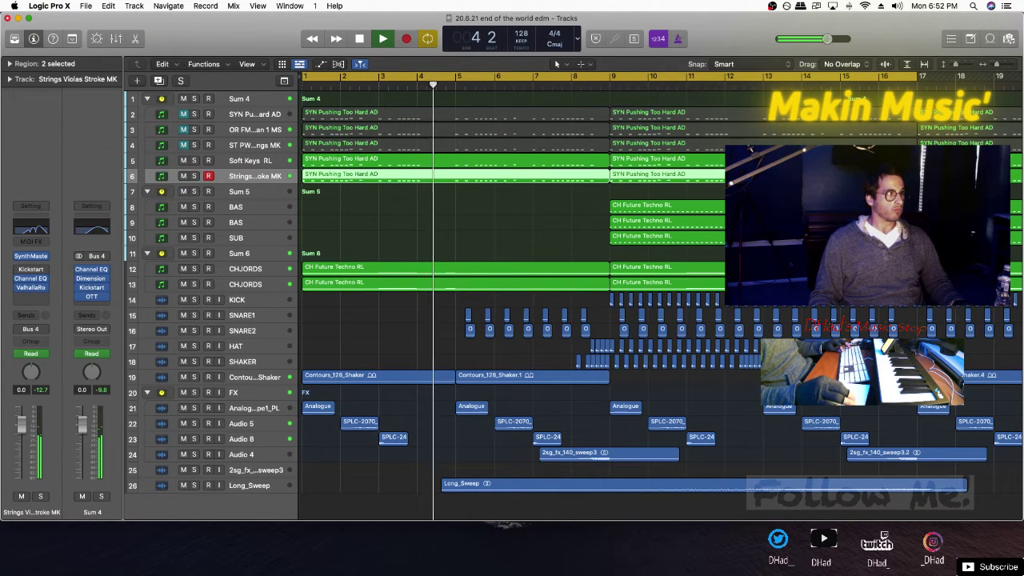
{"action": "left_click", "coordinate": [183, 160]}
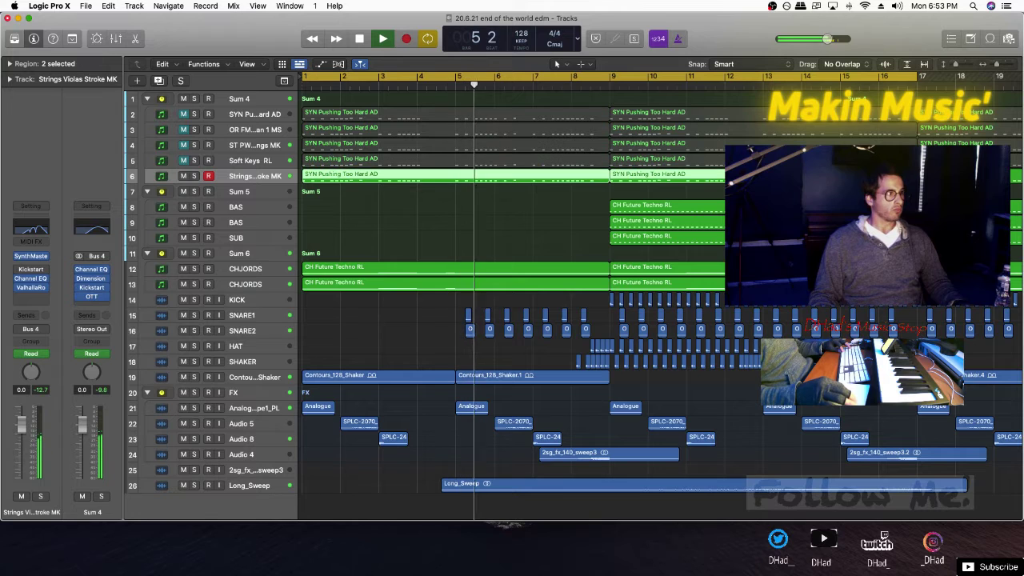
{"action": "left_click", "coordinate": [183, 144]}
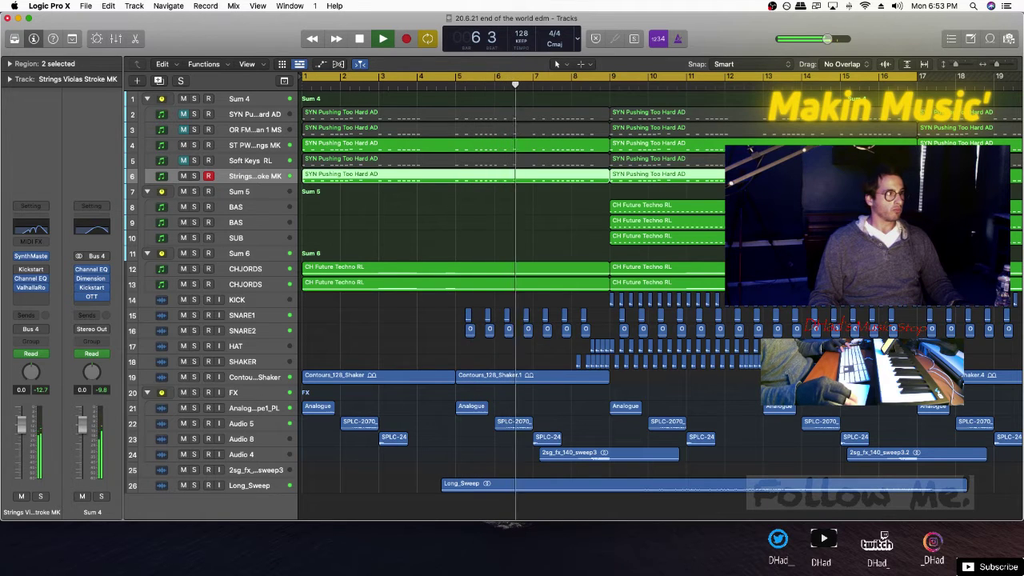
{"action": "left_click", "coordinate": [183, 130]}
{"action": "left_click", "coordinate": [183, 144]}
Delete the bars 1 to 9 regions of every Sum 4 track except OR FM Organ and replay from the start
{"action": "left_click", "coordinate": [456, 145]}
{"action": "key", "text": "Delete"}
{"action": "left_click", "coordinate": [456, 160]}
{"action": "key", "text": "Delete"}
{"action": "left_click", "coordinate": [456, 175]}
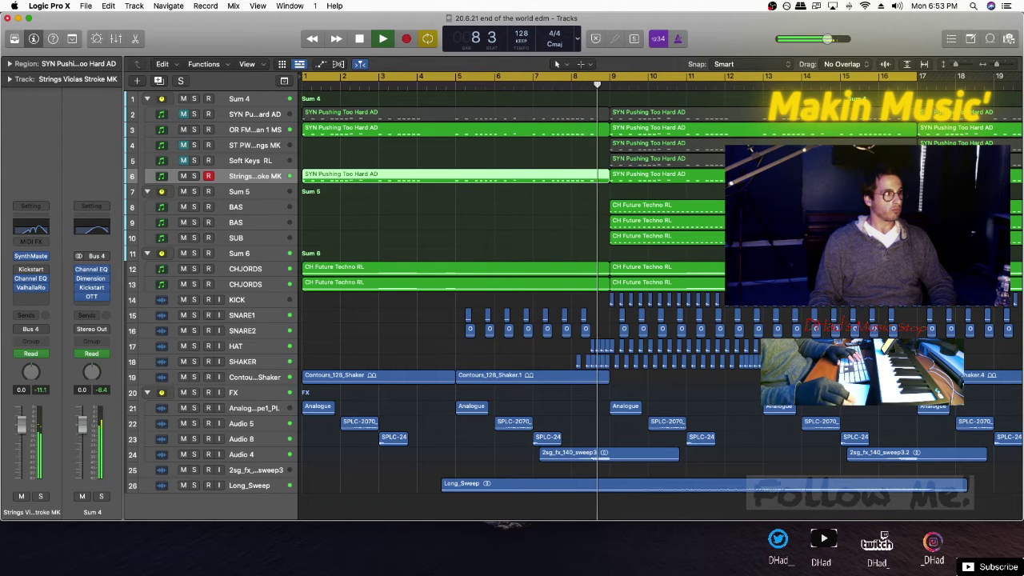
{"action": "key", "text": "Delete"}
{"action": "left_click", "coordinate": [456, 114]}
{"action": "key", "text": "Delete"}
{"action": "key", "text": "Return"}
Automate the Sum 6 volume to −∞ dB until bar 5 and +0.0 dB from there, and replay from the start
{"action": "key", "text": "super+Down"}
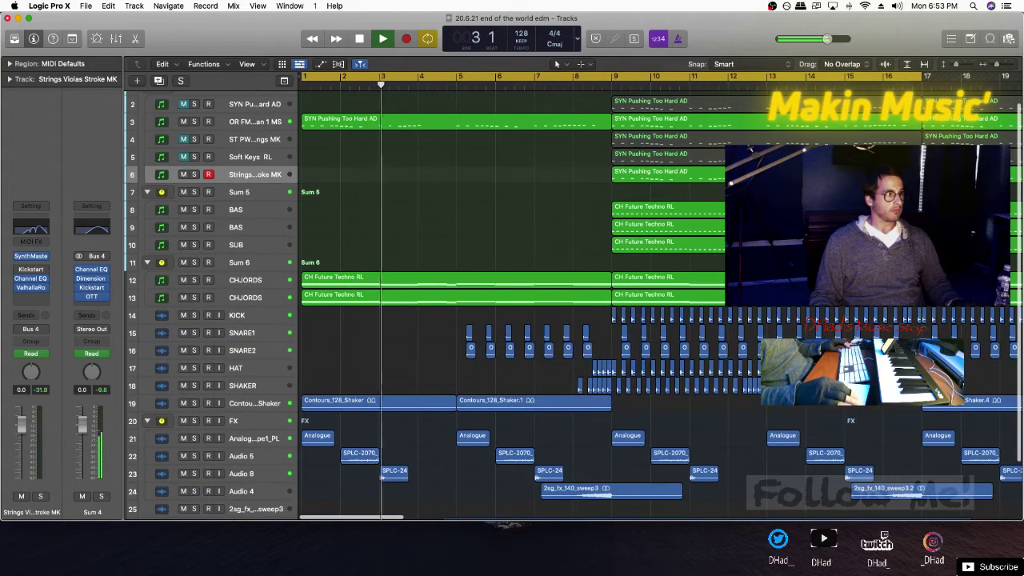
{"action": "key", "text": "a"}
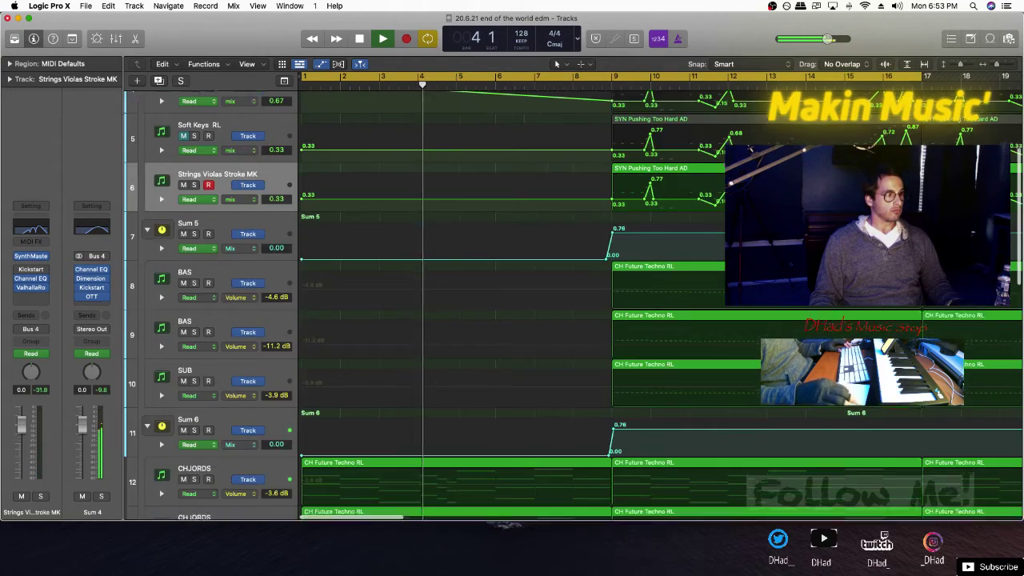
{"action": "scroll", "coordinate": [512, 300], "scroll_direction": "down", "scroll_amount": 10}
{"action": "scroll", "coordinate": [512, 301], "scroll_direction": "up", "scroll_amount": 2}
{"action": "scroll", "coordinate": [512, 301], "scroll_direction": "up", "scroll_amount": 10}
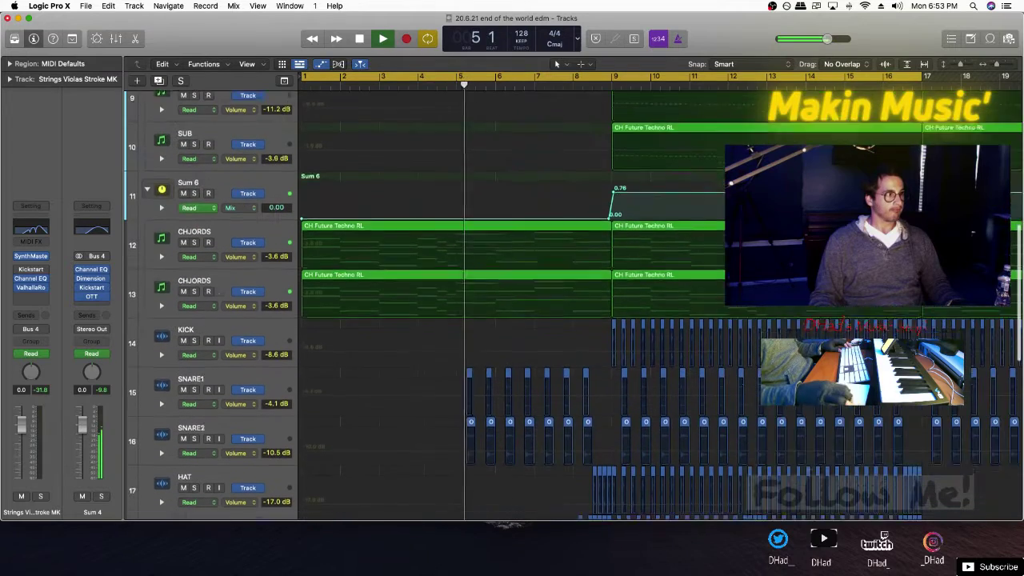
{"action": "left_click", "coordinate": [241, 216]}
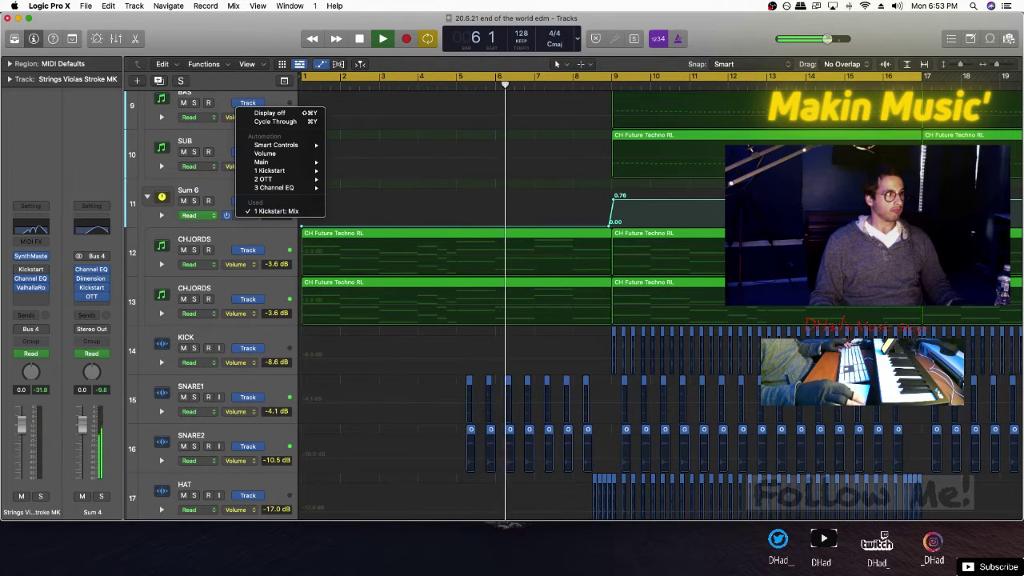
{"action": "left_click", "coordinate": [265, 153]}
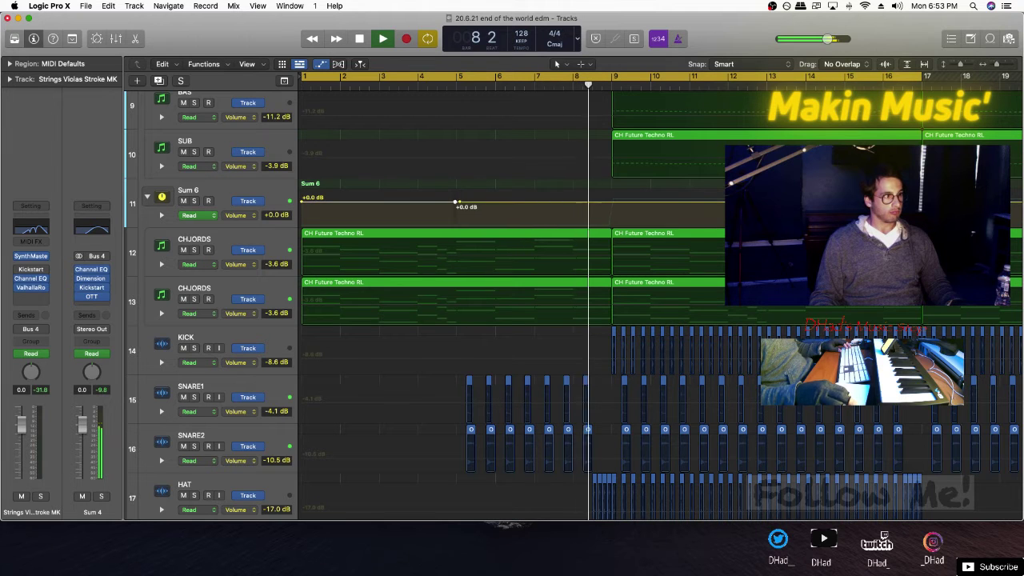
{"action": "left_click_drag", "start_coordinate": [393, 201], "coordinate": [393, 228]}
{"action": "key", "text": "Return"}
Delete the Analogue clip at bar 1 and the SPLC-24 clip at bar 3 from the FX stack
{"action": "key", "text": "super+Up"}
{"action": "key", "text": "super+Up"}
{"action": "key", "text": "super+Up"}
{"action": "key", "text": "super+Up"}
{"action": "key", "text": "super+Up"}
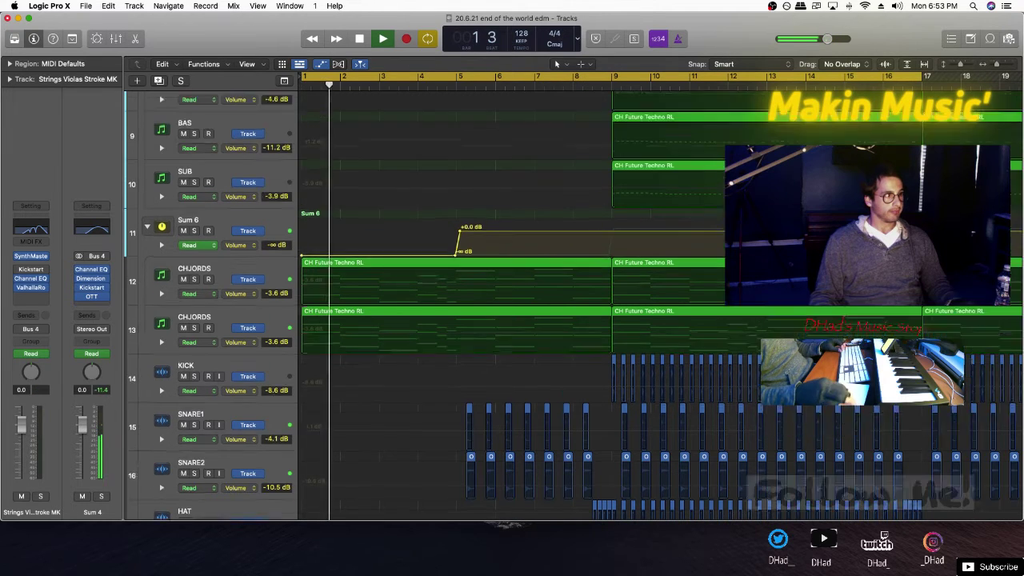
{"action": "key", "text": "super+Up"}
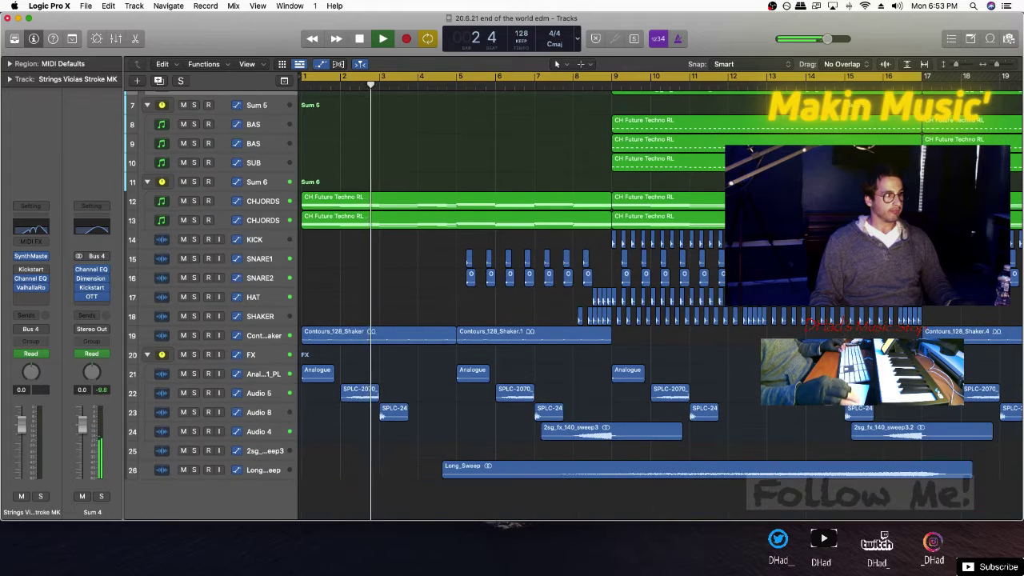
{"action": "left_click", "coordinate": [317, 375]}
{"action": "key", "text": "Delete"}
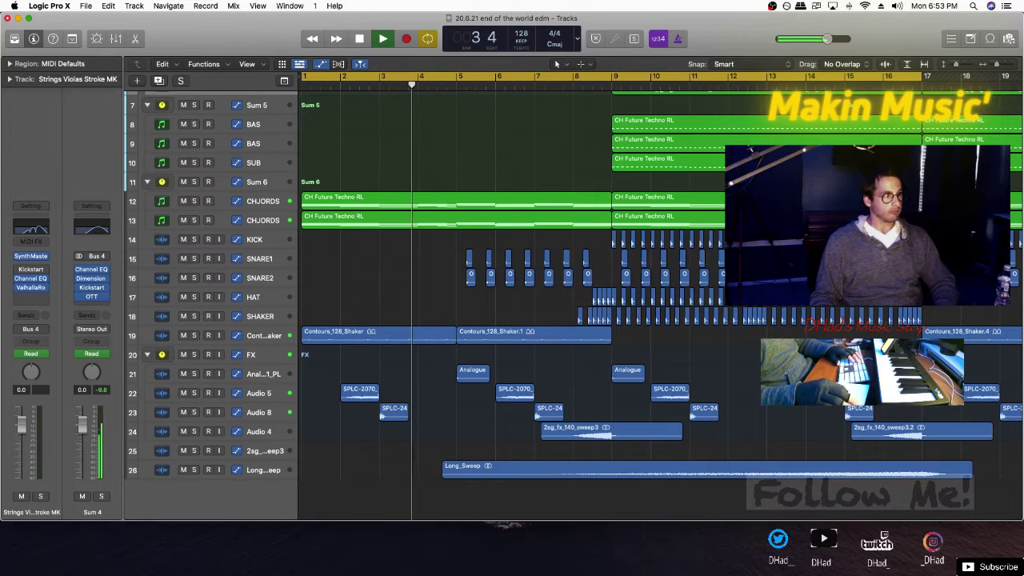
{"action": "key", "text": "Return"}
{"action": "scroll", "coordinate": [512, 304], "scroll_direction": "up", "scroll_amount": 1}
{"action": "scroll", "coordinate": [512, 304], "scroll_direction": "up", "scroll_amount": 1}
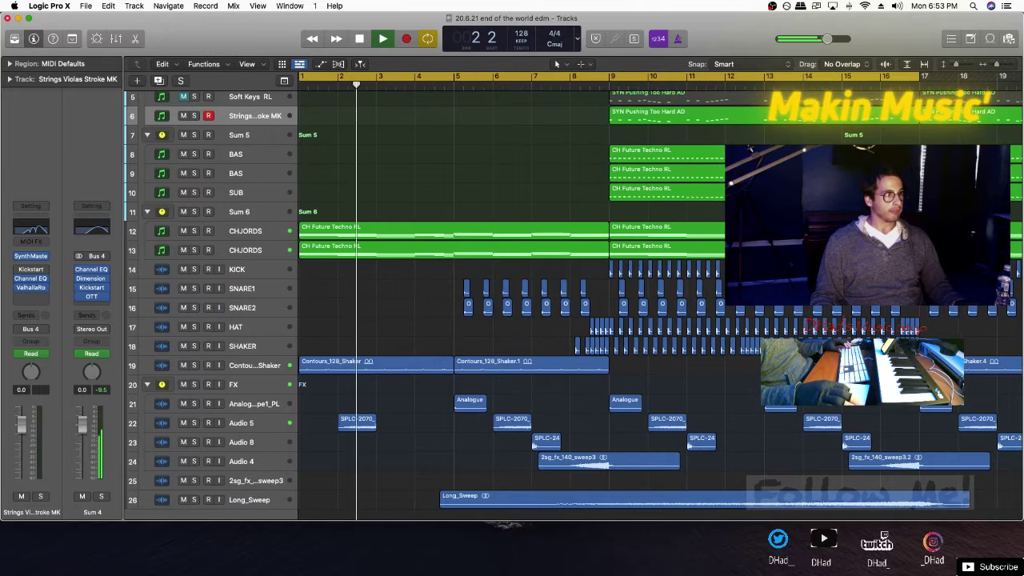
Reshape the Sum 6 volume automation into a gradual rise from −∞ dB at bar 1 to +0.0 dB at bar 5
{"action": "key", "text": "a"}
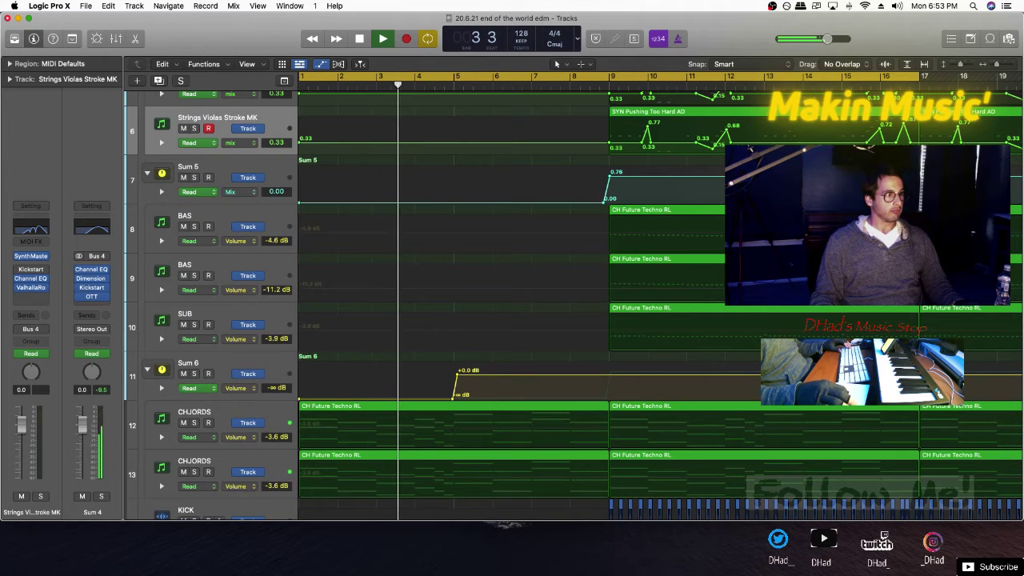
{"action": "key", "text": "Return"}
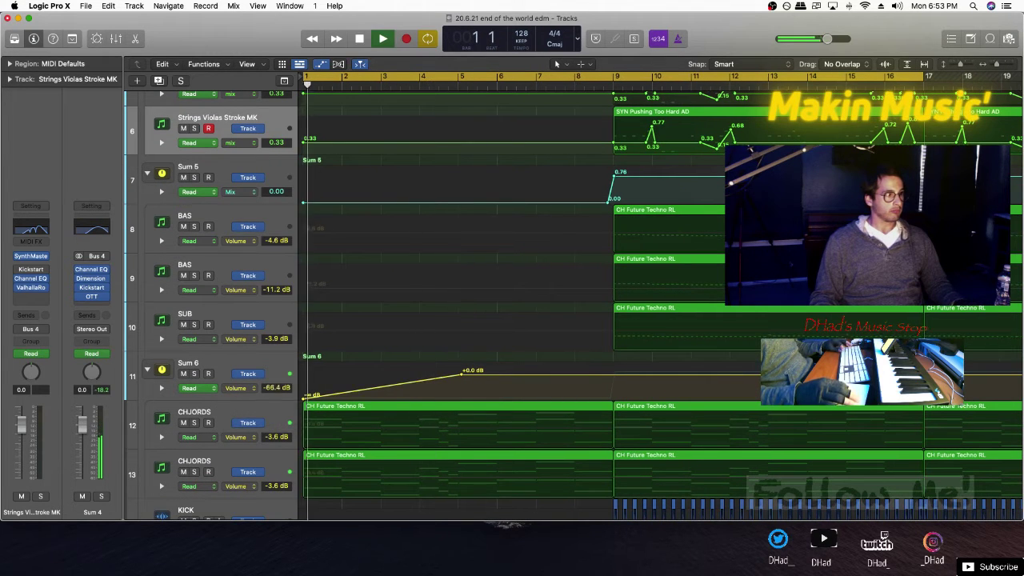
{"action": "key", "text": "a"}
{"action": "key", "text": "a"}
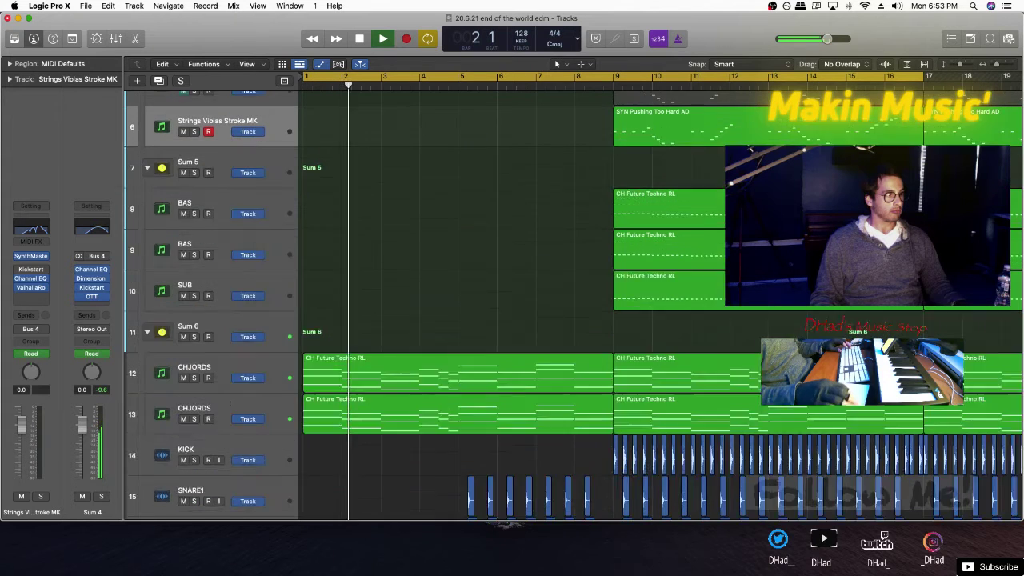
Bend the Sum 6 volume ramp between bars 1 and 5 into a curve that rises steeply at first, and replay from the start
{"action": "left_click", "coordinate": [580, 64]}
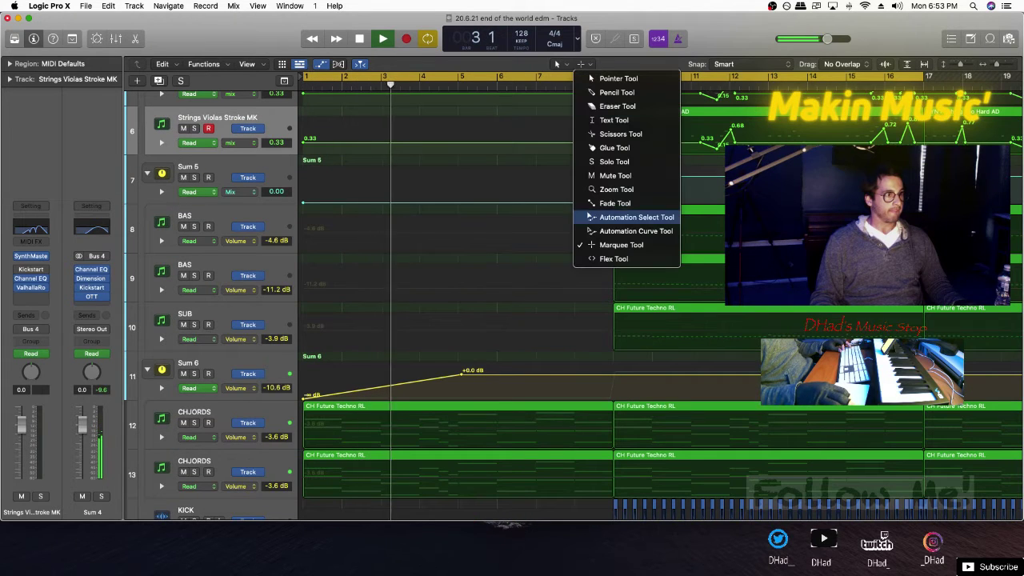
{"action": "left_click", "coordinate": [620, 231]}
{"action": "left_click_drag", "start_coordinate": [354, 390], "coordinate": [388, 368]}
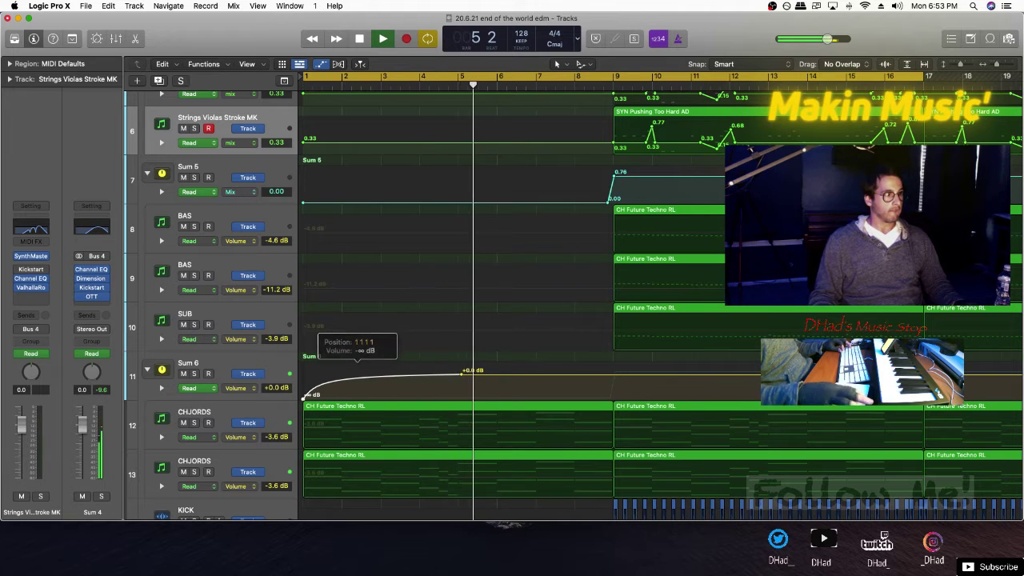
{"action": "key", "text": "a"}
{"action": "left_click", "coordinate": [362, 424]}
{"action": "key", "text": "Delete"}
{"action": "key", "text": "Return"}
{"action": "scroll", "coordinate": [512, 304], "scroll_direction": "down", "scroll_amount": 3}
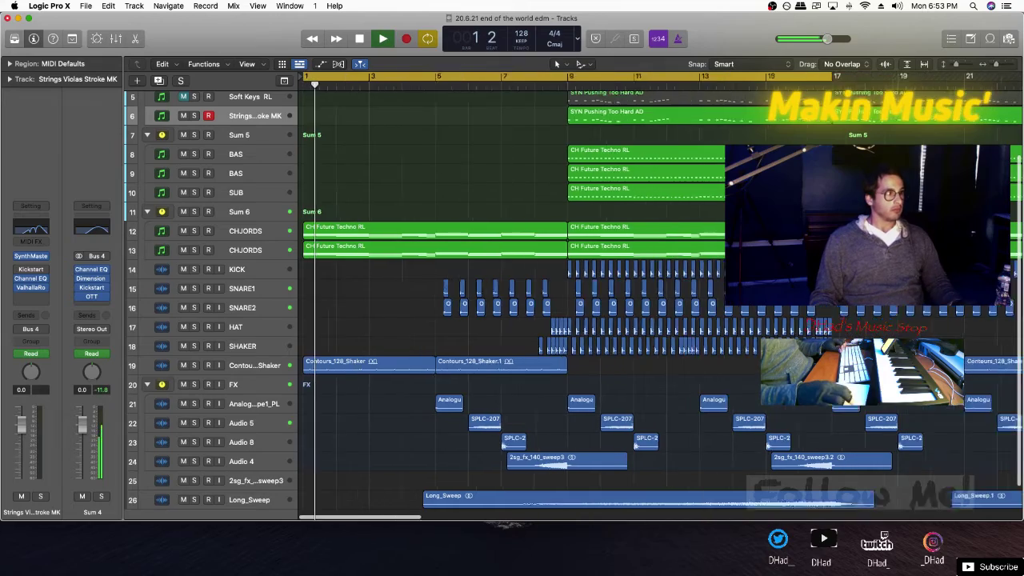
{"action": "scroll", "coordinate": [512, 304], "scroll_direction": "up", "scroll_amount": 5}
{"action": "scroll", "coordinate": [512, 304], "scroll_direction": "down", "scroll_amount": 1}
{"action": "scroll", "coordinate": [512, 304], "scroll_direction": "down", "scroll_amount": 3}
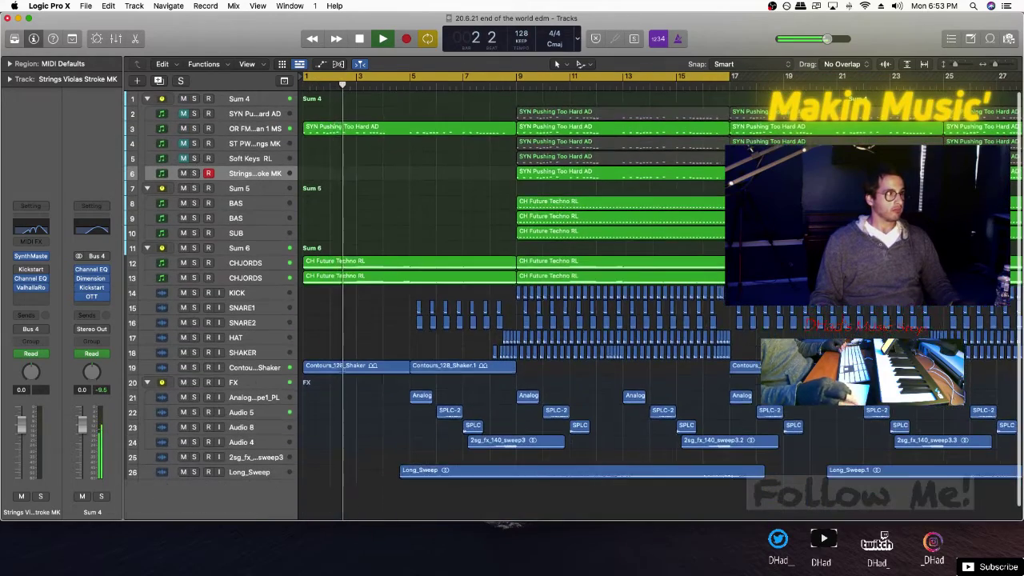
Open the OR FM Organ 1 MS region at bar 1 in the Piano Roll and delete the bar 1 notes after the first one
{"action": "left_click", "coordinate": [409, 129]}
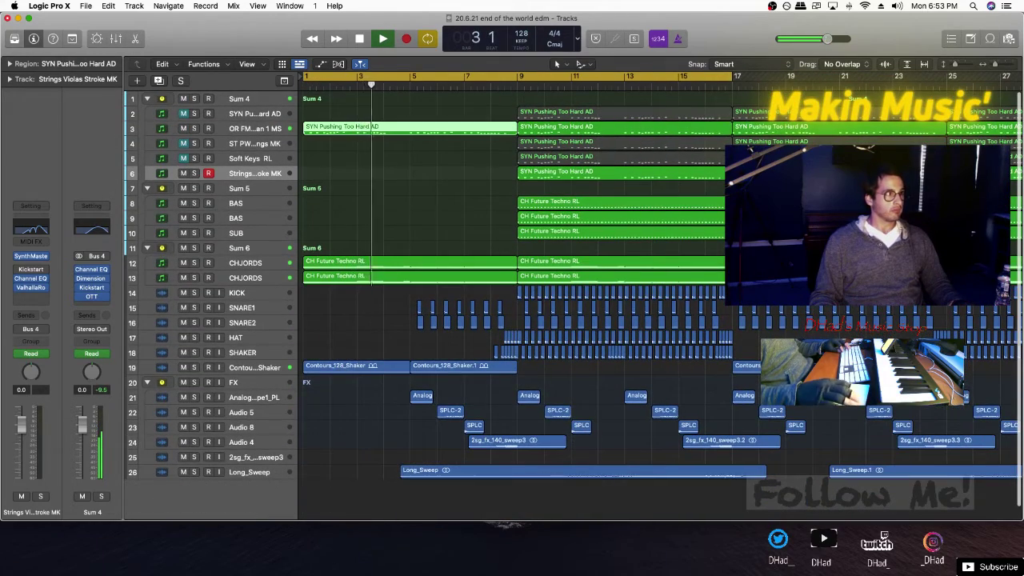
{"action": "key", "text": "p"}
{"action": "key", "text": "space"}
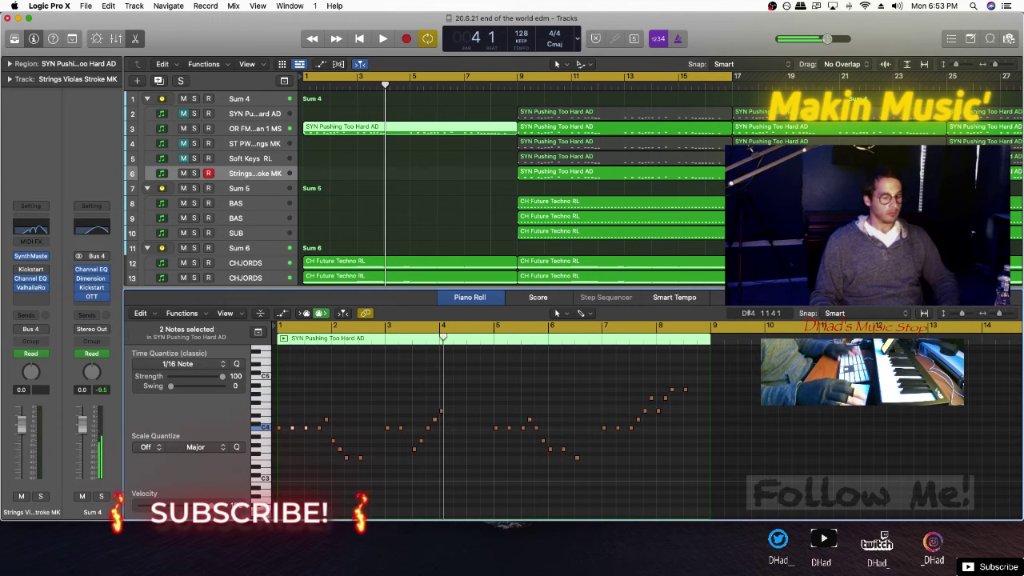
{"action": "left_click_drag", "start_coordinate": [307, 410], "coordinate": [339, 446]}
{"action": "key", "text": "Delete"}
{"action": "key", "text": "space"}
{"action": "key", "text": "Delete"}
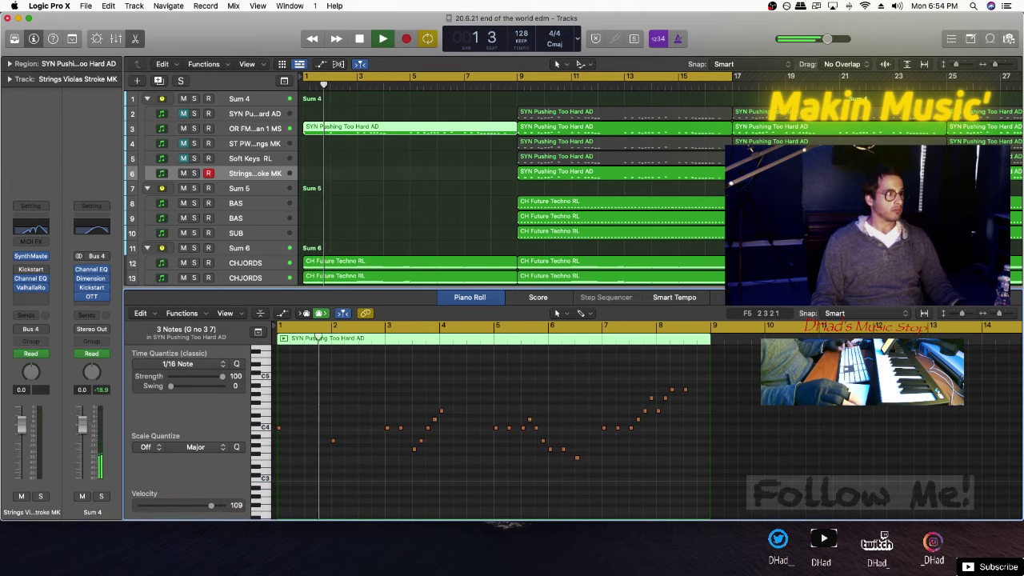
{"action": "key", "text": "space"}
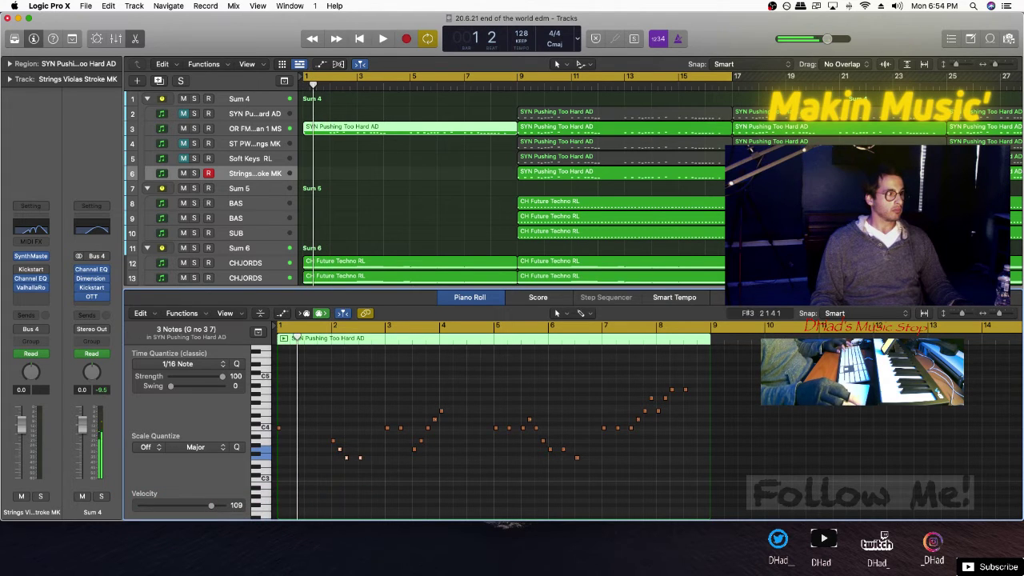
Try moving the three low notes of bar 2 into bar 1 and audition them
{"action": "left_click_drag", "start_coordinate": [346, 458], "coordinate": [299, 458]}
{"action": "key", "text": "space"}
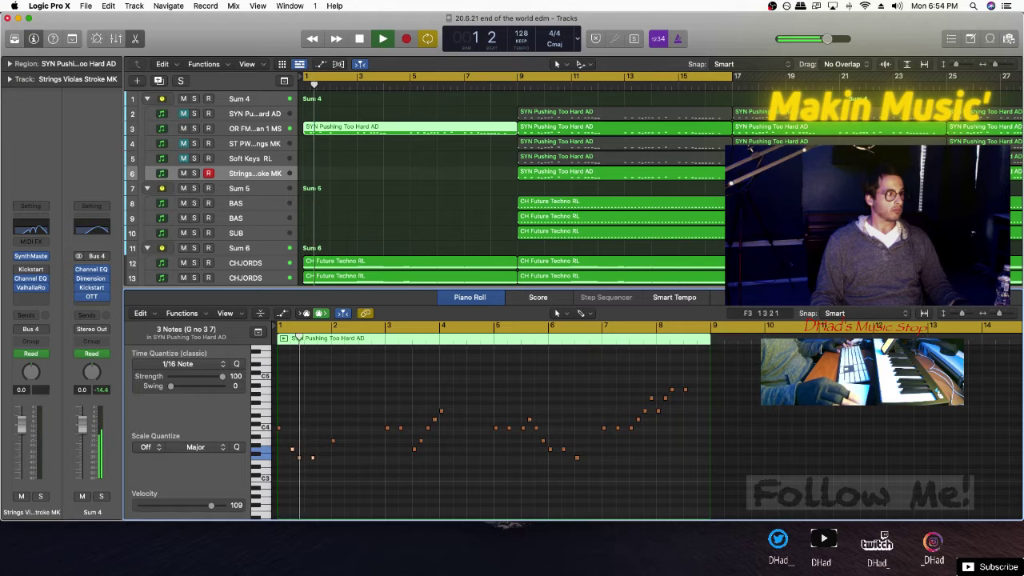
{"action": "left_click_drag", "start_coordinate": [299, 458], "coordinate": [295, 457]}
{"action": "key", "text": "space"}
{"action": "key", "text": "space"}
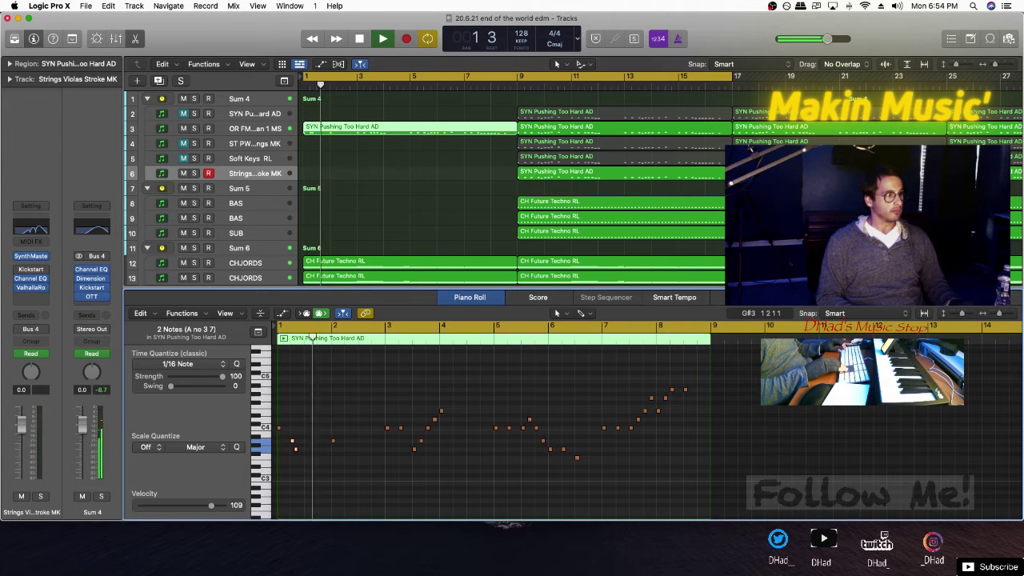
Transpose the two moved bar 1 notes up, audition them, then delete them and replay from the start
{"action": "key", "text": "alt+Up"}
{"action": "key", "text": "Return"}
{"action": "key", "text": "Return"}
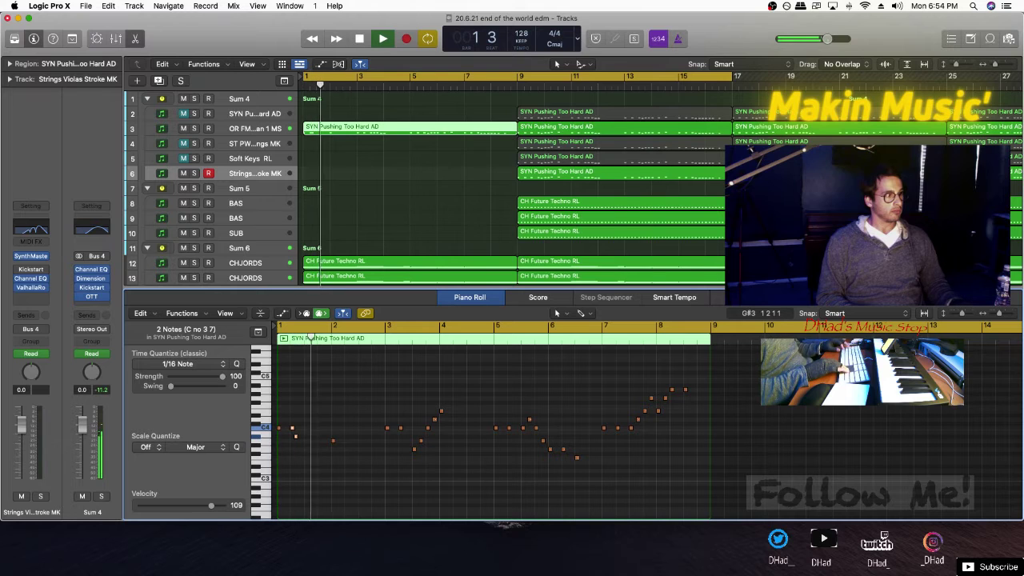
{"action": "key", "text": "Return"}
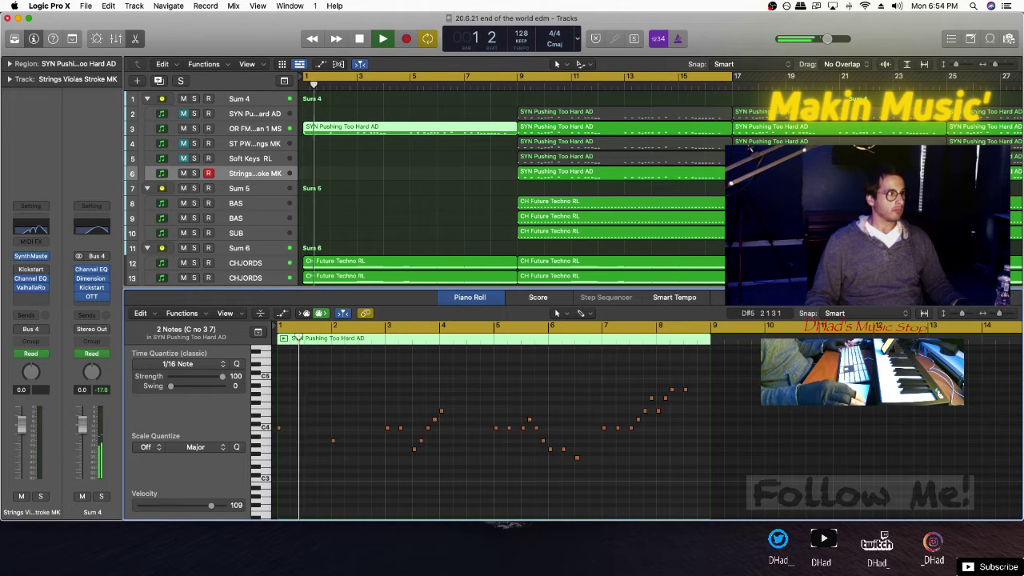
Select the OR FM Organ 1 MS track and unmute the SYN Pushing Too Hard AD, ST PWM Strings MK and Soft Keys RL tracks
{"action": "scroll", "coordinate": [512, 184], "scroll_direction": "down", "scroll_amount": 2}
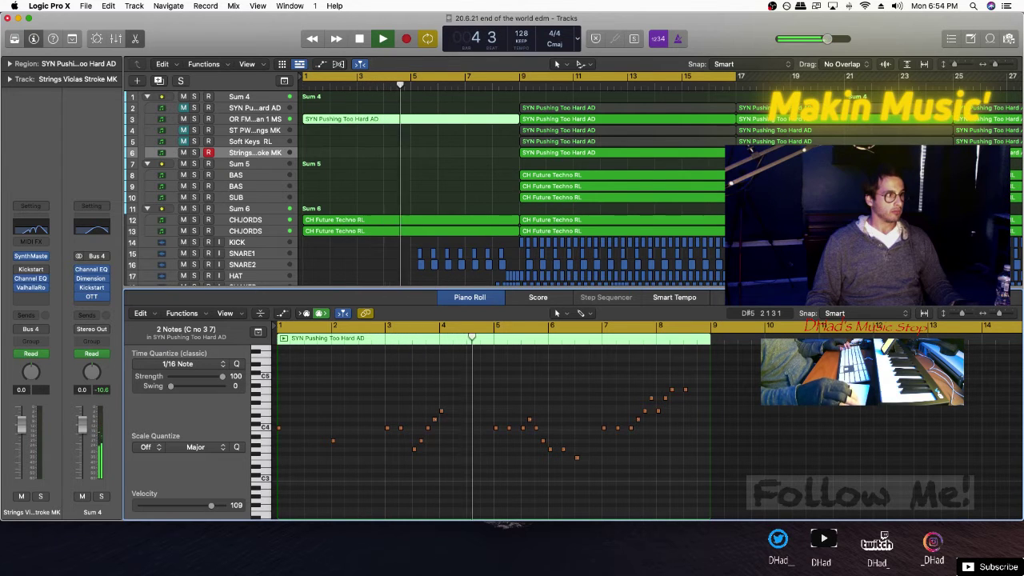
{"action": "key", "text": "a"}
{"action": "key", "text": "a"}
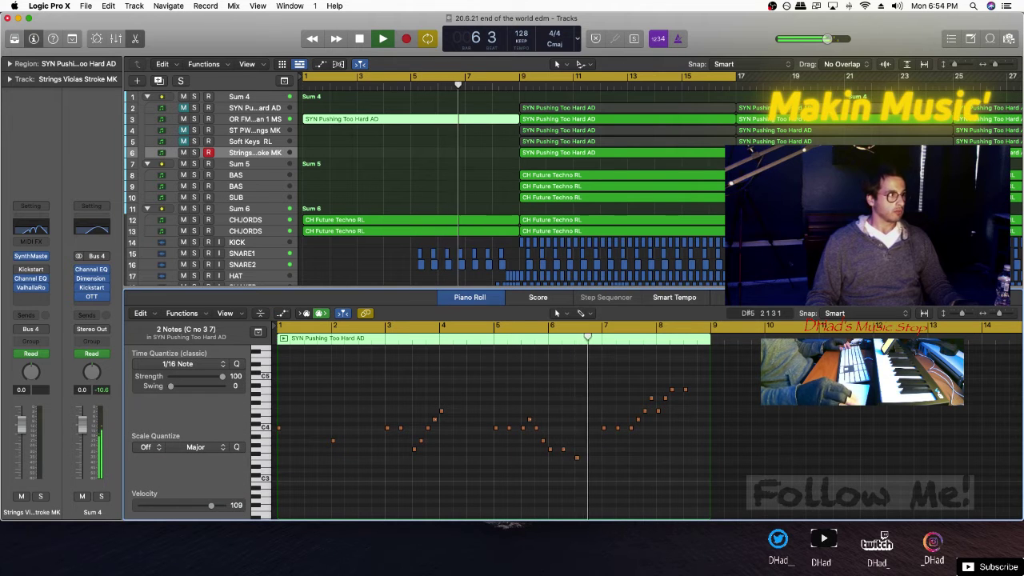
{"action": "left_click", "coordinate": [256, 120]}
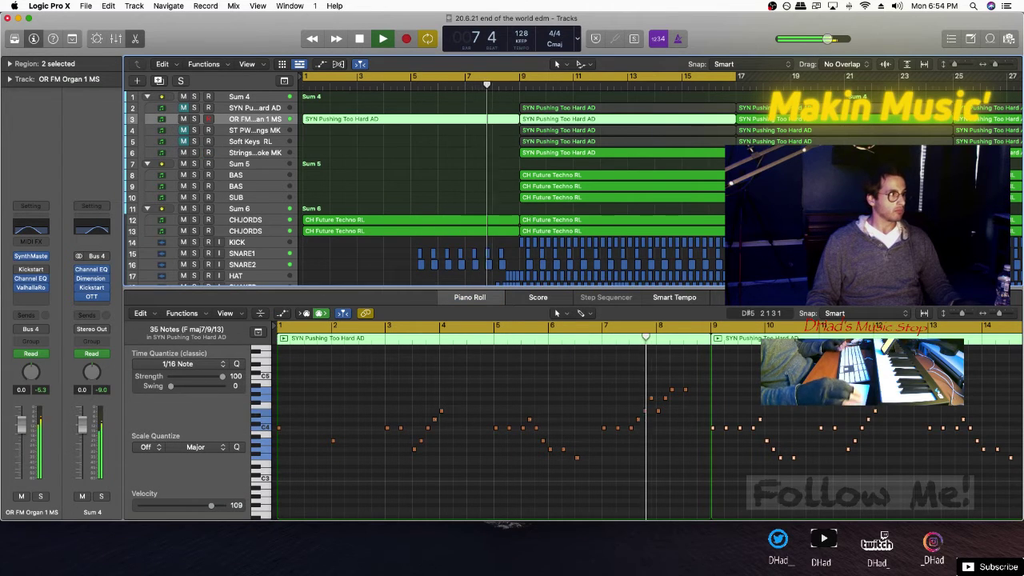
{"action": "key", "text": "super+Down"}
{"action": "key", "text": "super+Down"}
{"action": "key", "text": "super+Down"}
{"action": "key", "text": "super+Down"}
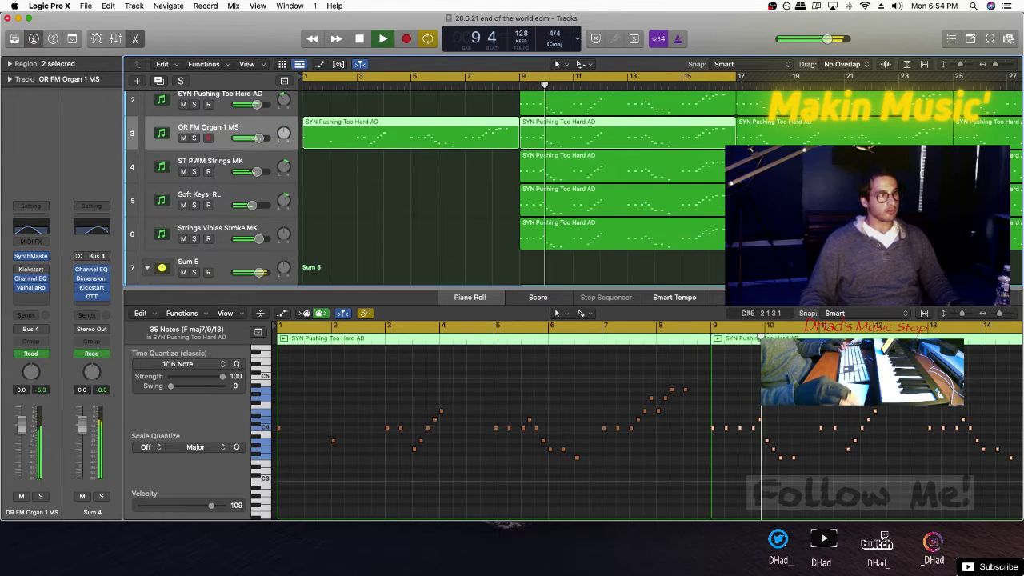
Delete the bars 9 to 17 regions of every Sum 4 track and play from just before bar 9
{"action": "key", "text": "super+Up"}
{"action": "key", "text": "super+Up"}
{"action": "key", "text": "super+Up"}
{"action": "key", "text": "super+Up"}
{"action": "key", "text": "super+Up"}
{"action": "key", "text": "super+Up"}
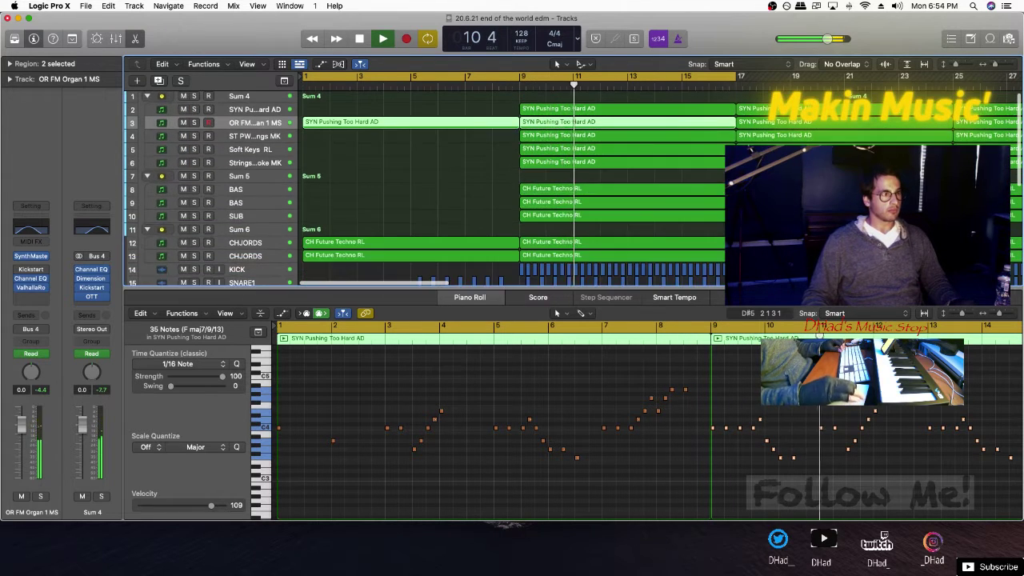
{"action": "left_click_drag", "start_coordinate": [517, 136], "coordinate": [547, 173]}
{"action": "key", "text": "Delete"}
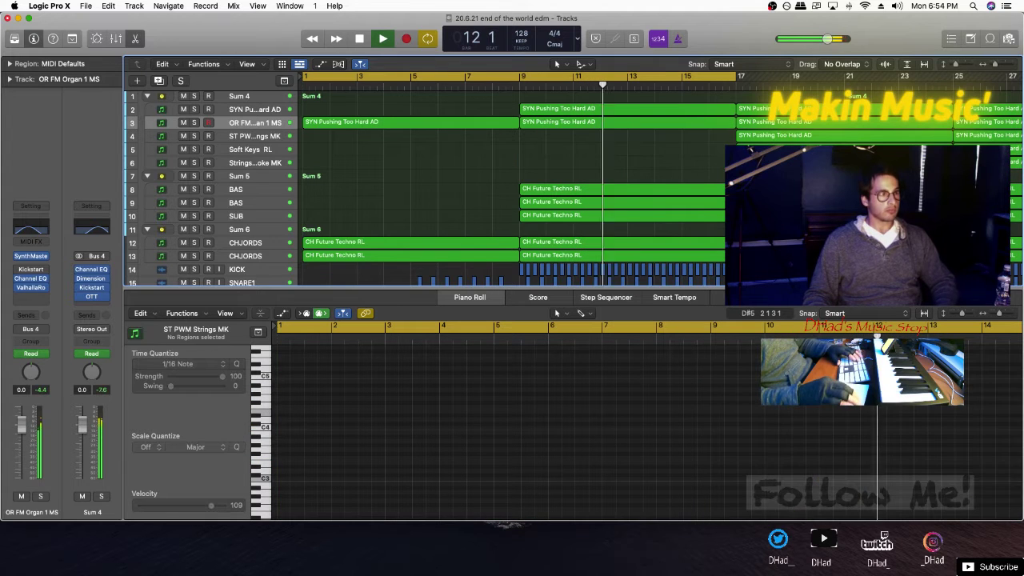
{"action": "key", "text": "Delete"}
{"action": "left_click", "coordinate": [559, 124]}
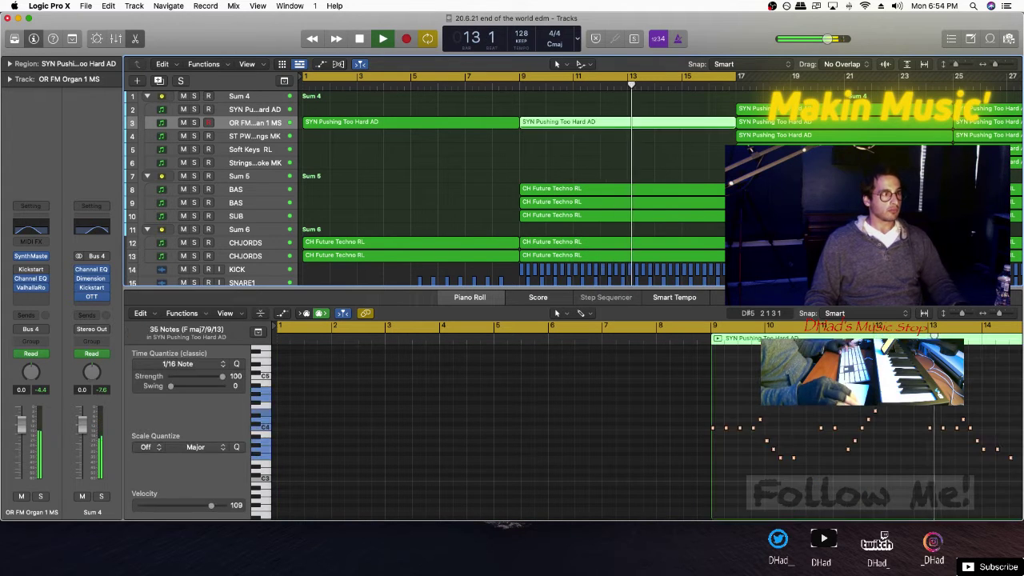
{"action": "key", "text": "Delete"}
{"action": "left_click", "coordinate": [506, 84]}
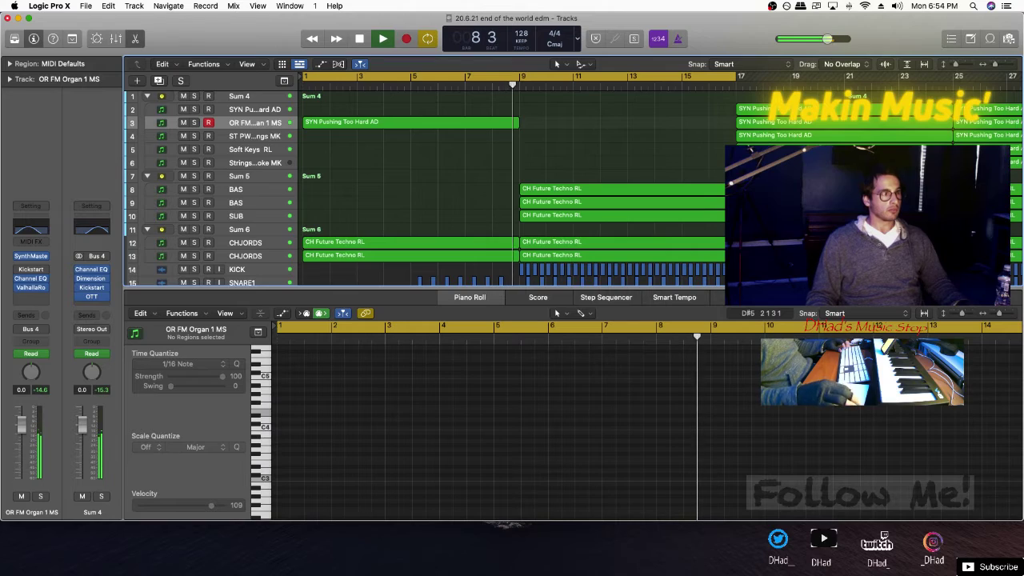
Close the Piano Roll, delete the KICK clips from bar 9 to bar 17, and replay from the start
{"action": "key", "text": "super+Up"}
{"action": "key", "text": "super+Up"}
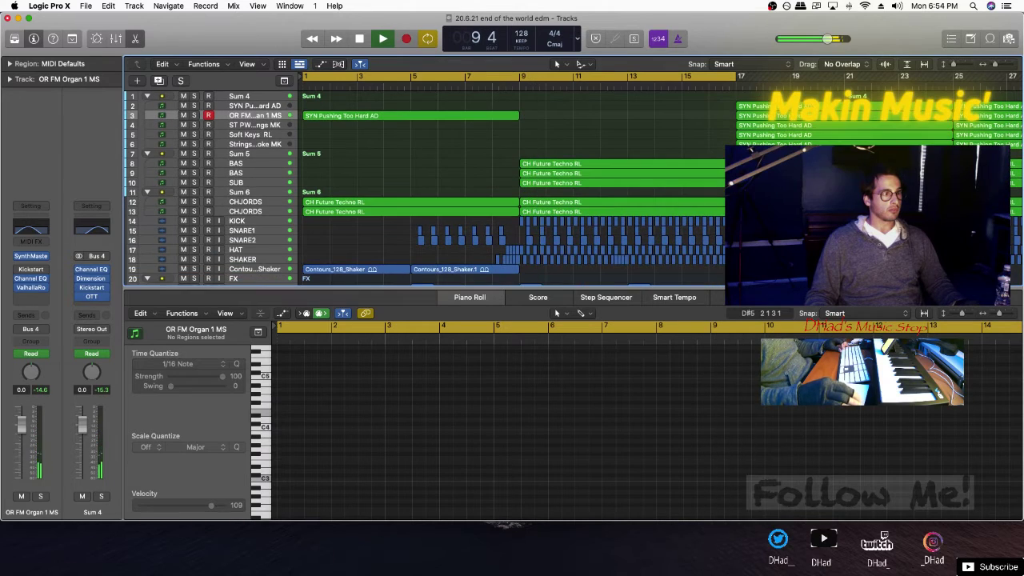
{"action": "key", "text": "e"}
{"action": "key", "text": "super+Down"}
{"action": "key", "text": "super+Down"}
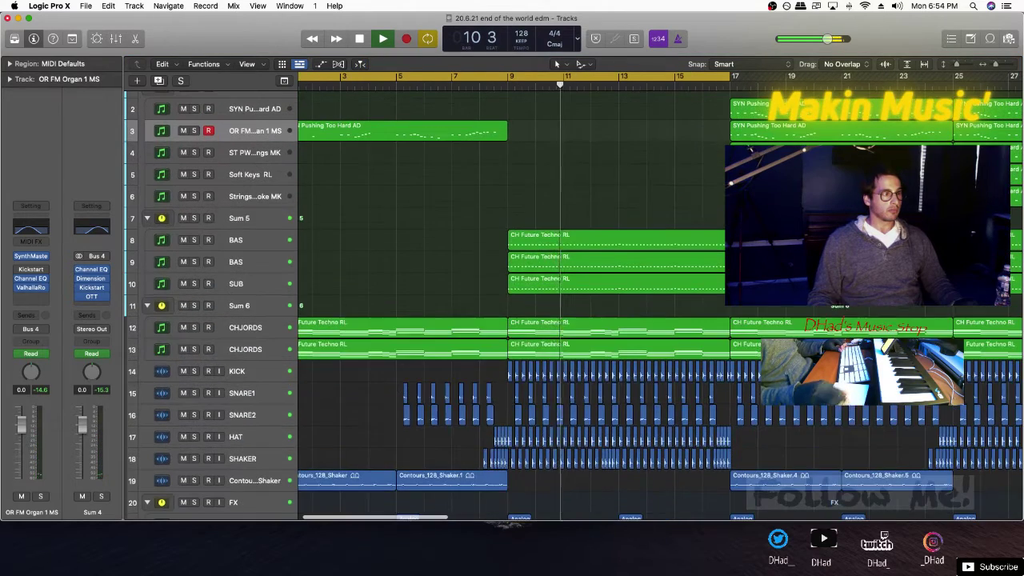
{"action": "scroll", "coordinate": [512, 320], "scroll_direction": "right", "scroll_amount": 5}
{"action": "left_click_drag", "start_coordinate": [317, 367], "coordinate": [532, 374]}
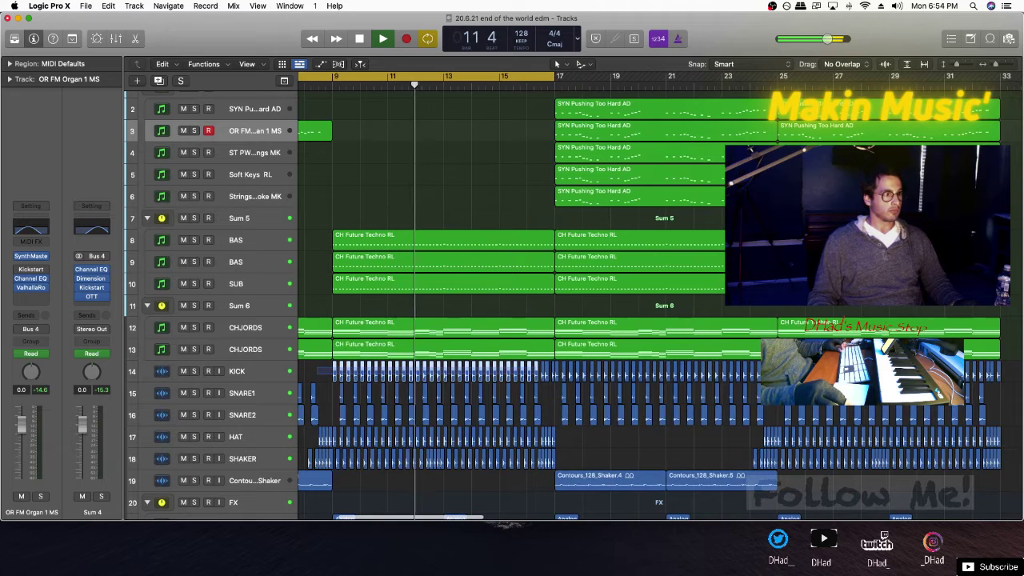
{"action": "key", "text": "Delete"}
{"action": "key", "text": "Return"}
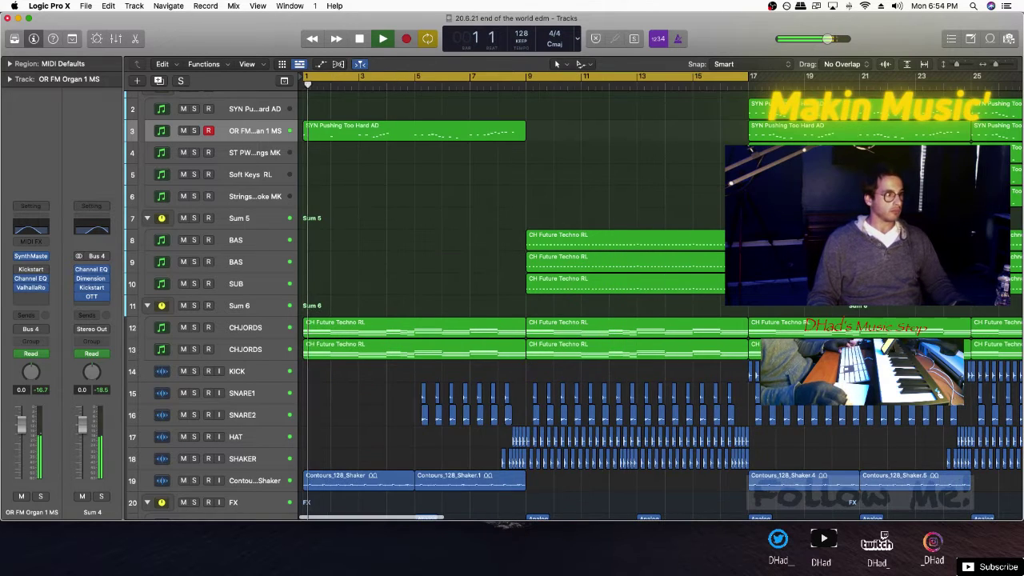
Show the track automation and move the Sum 4 Mix jump from 0.00 to 0.76 to bar 17
{"action": "key", "text": "z"}
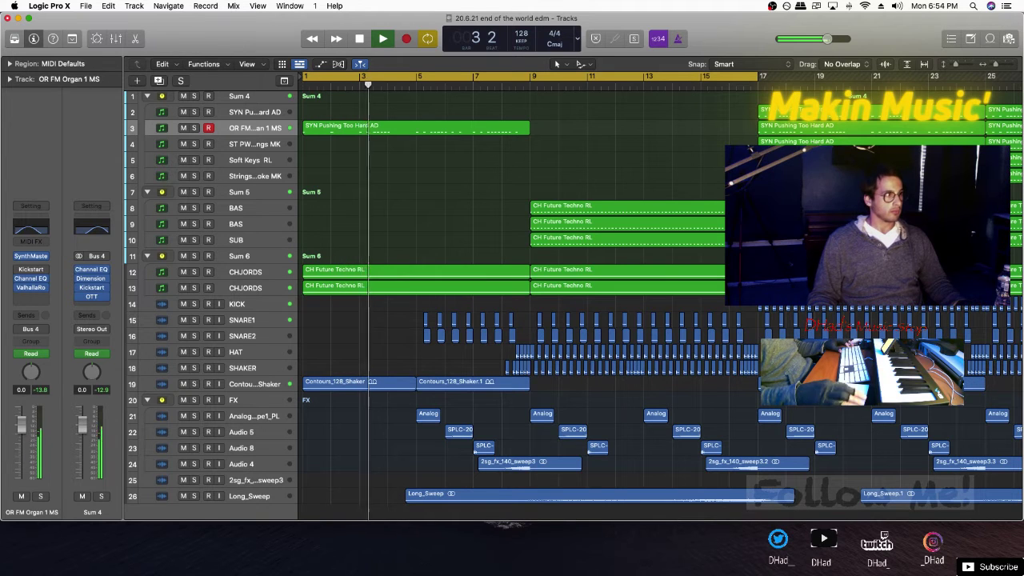
{"action": "scroll", "coordinate": [512, 301], "scroll_direction": "up", "scroll_amount": 1}
{"action": "left_click", "coordinate": [416, 130]}
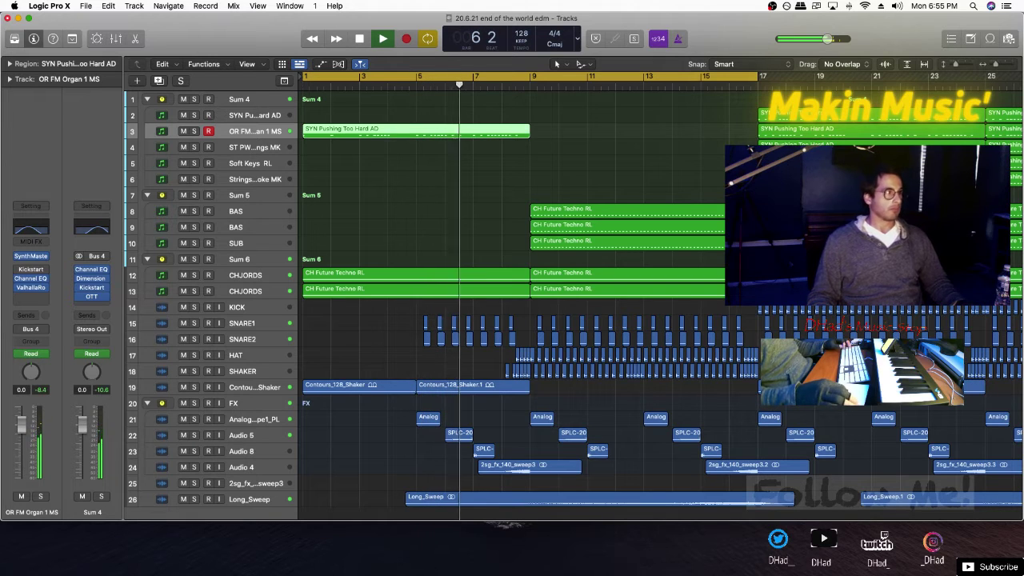
{"action": "key", "text": "a"}
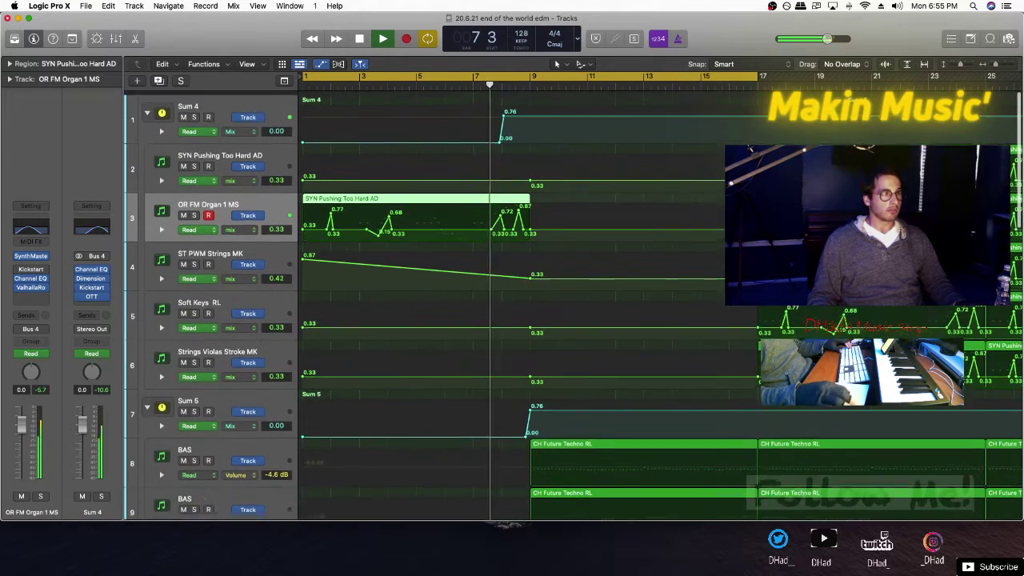
{"action": "left_click", "coordinate": [504, 112]}
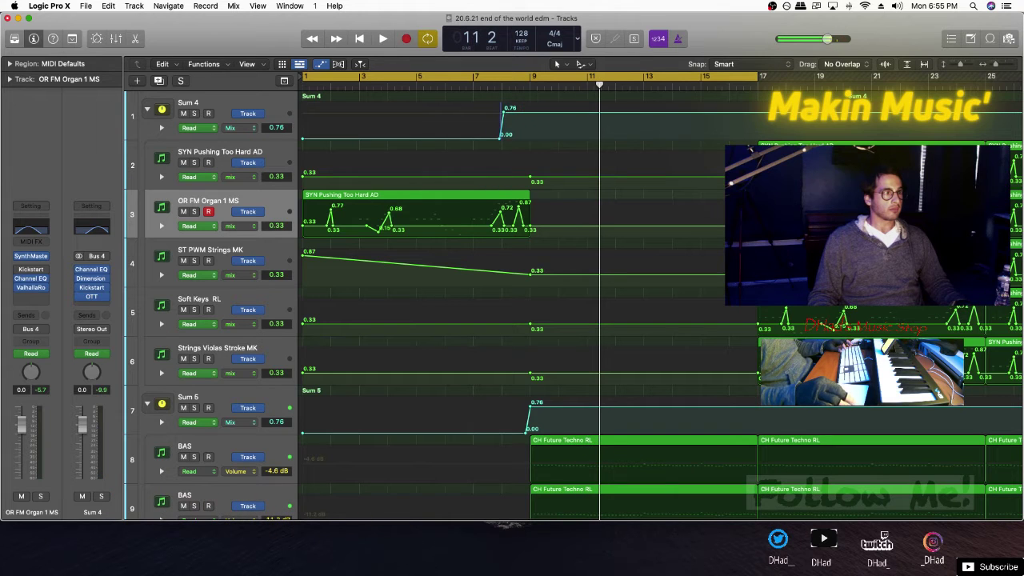
{"action": "left_click_drag", "start_coordinate": [501, 134], "coordinate": [756, 144]}
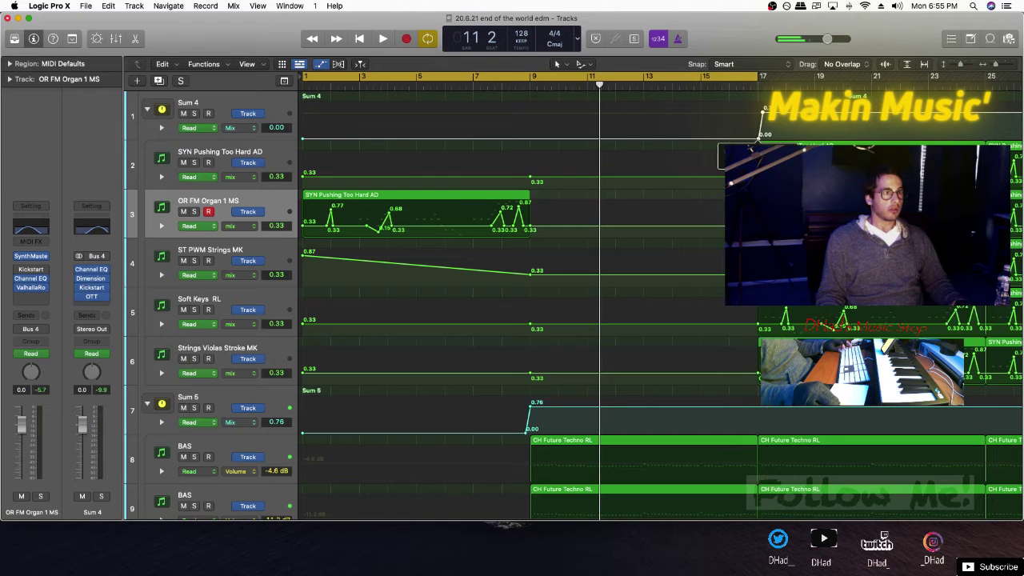
Move the Sum 5 Mix automation jump from bar 9 to bar 17, then hide the automation and replay from the start
{"action": "scroll", "coordinate": [758, 142], "scroll_direction": "down", "scroll_amount": 4}
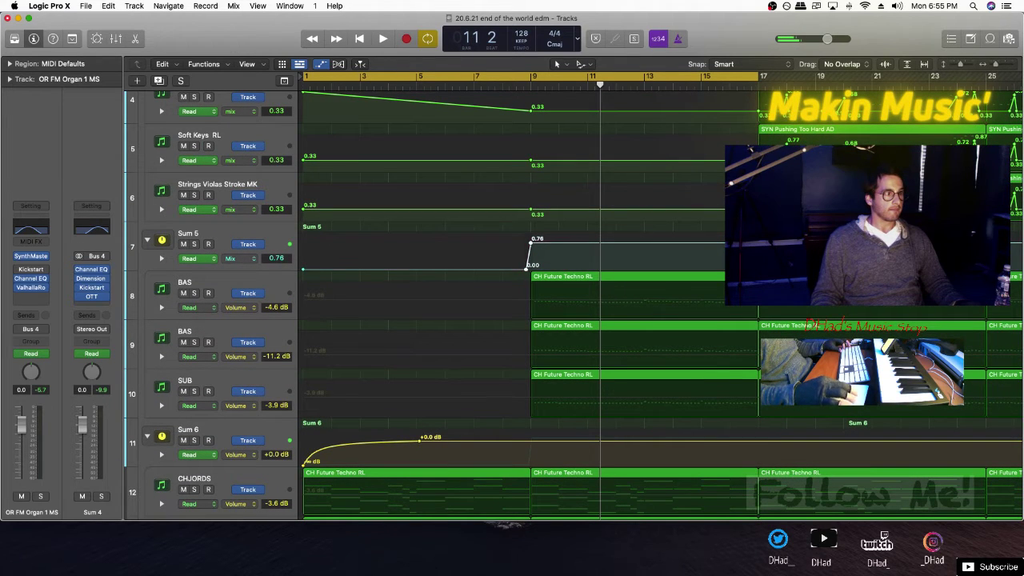
{"action": "left_click_drag", "start_coordinate": [528, 256], "coordinate": [749, 258]}
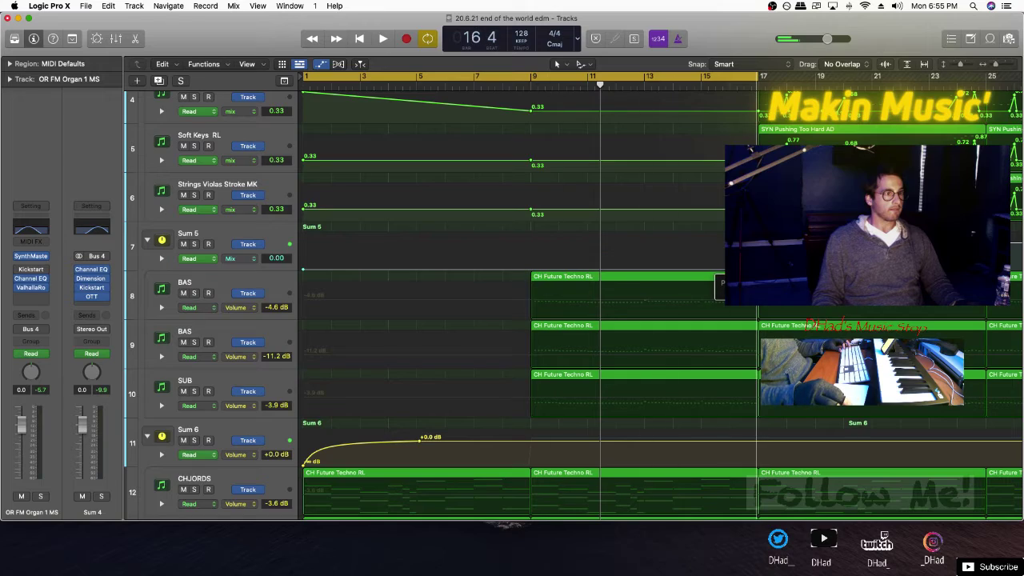
{"action": "scroll", "coordinate": [720, 272], "scroll_direction": "down", "scroll_amount": 12}
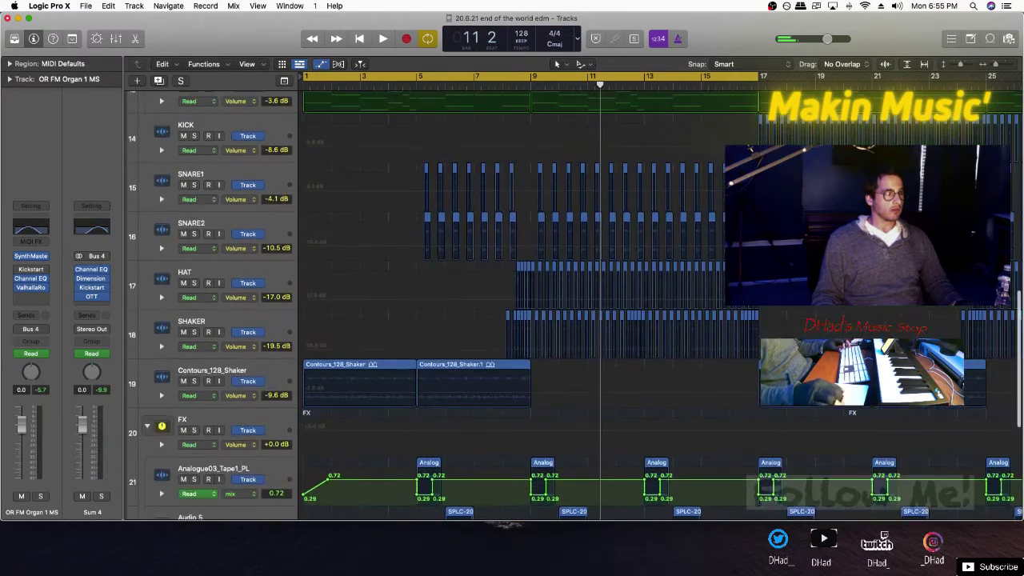
{"action": "scroll", "coordinate": [656, 304], "scroll_direction": "down", "scroll_amount": 2}
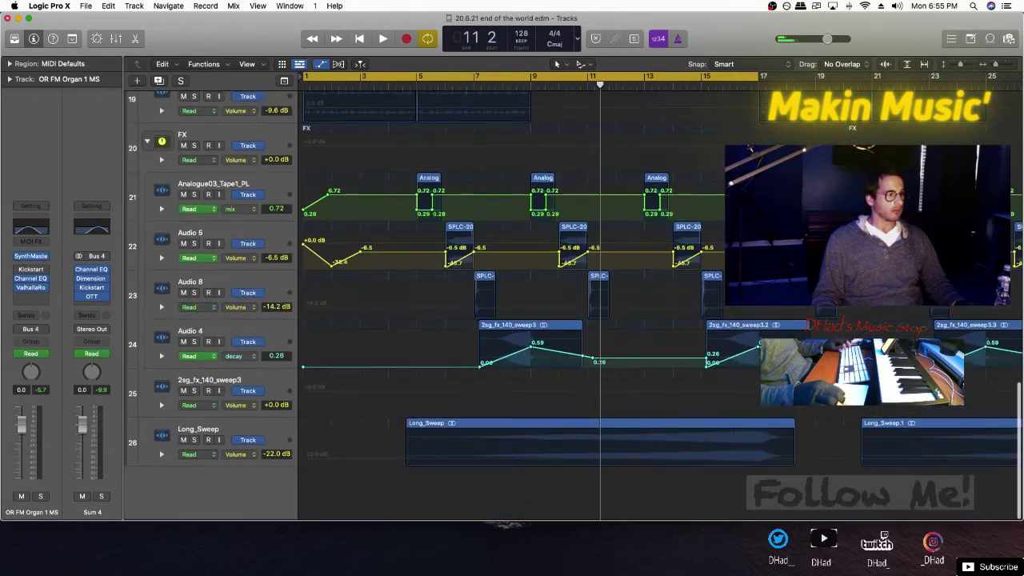
{"action": "key", "text": "a"}
{"action": "key", "text": "space"}
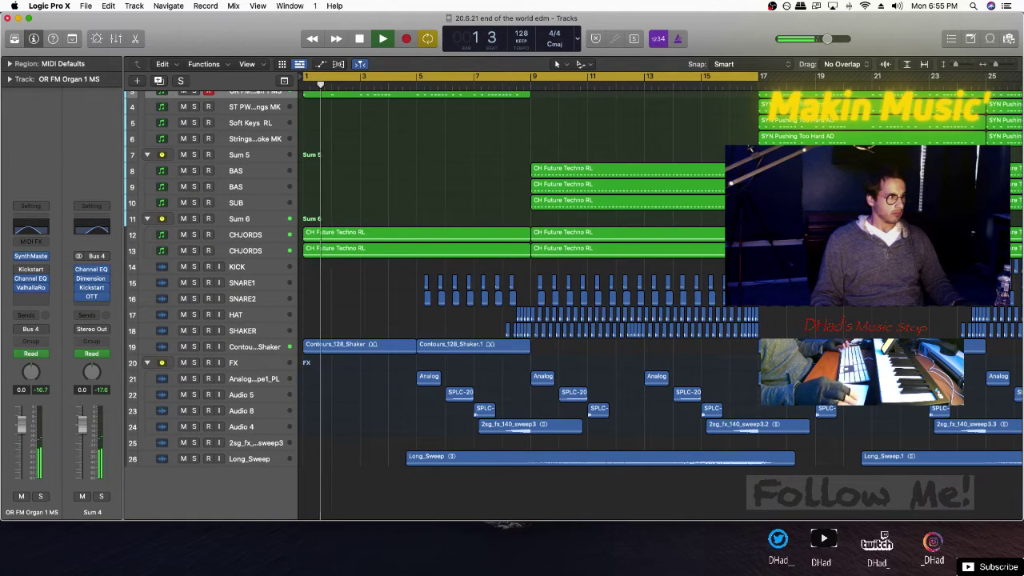
Show the FX track's Kickstart Mix automation, hold it at 0.00 until bar 17, and check the other stacks' automation before hiding it
{"action": "left_click", "coordinate": [254, 364]}
{"action": "key", "text": "a"}
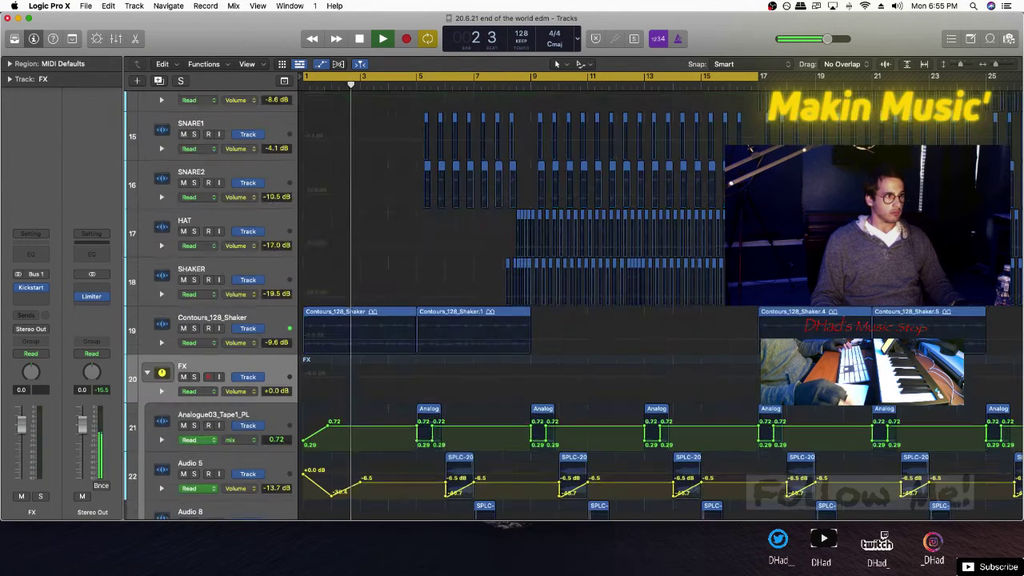
{"action": "left_click", "coordinate": [237, 392]}
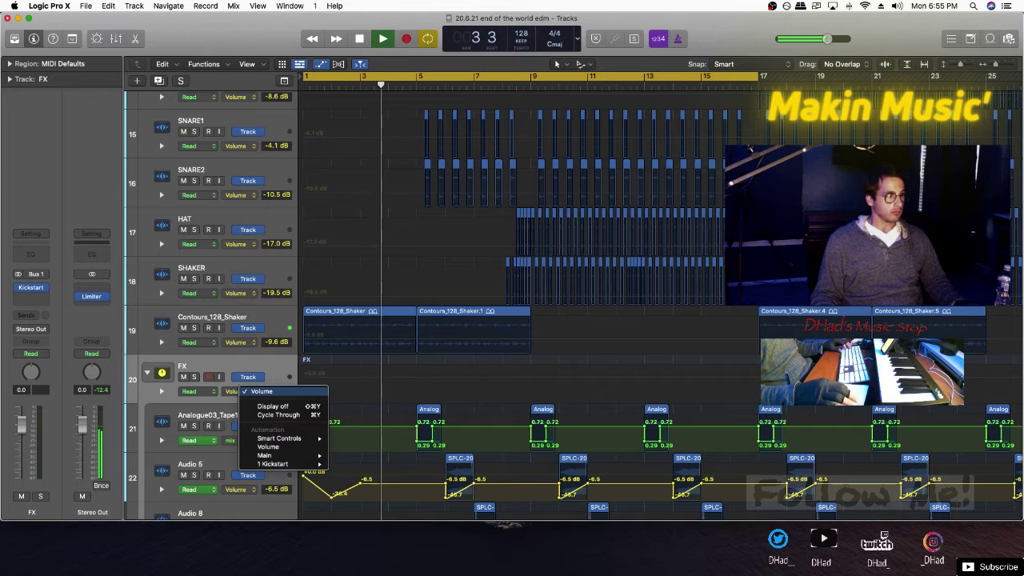
{"action": "mouse_move", "coordinate": [276, 464]}
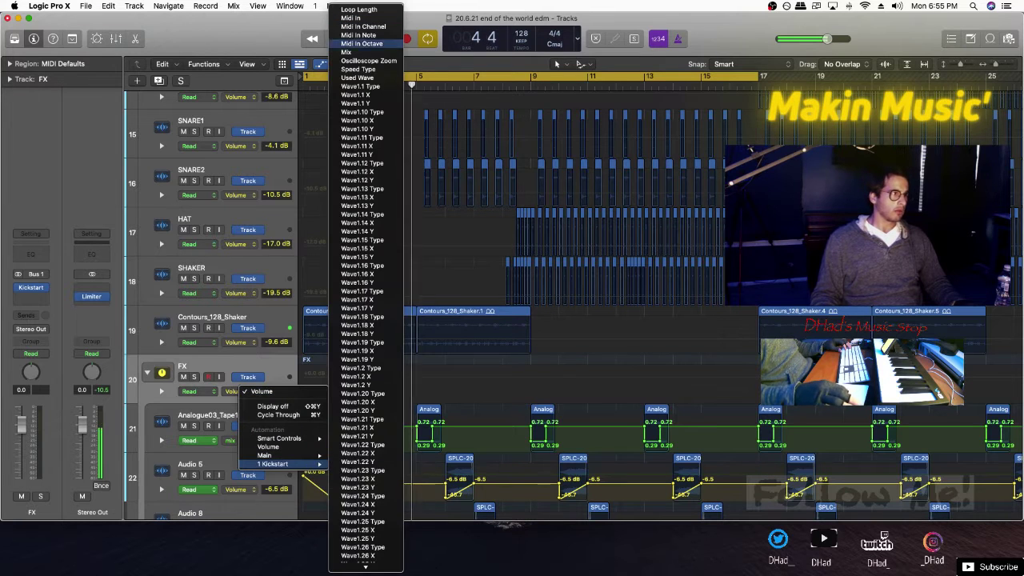
{"action": "left_click", "coordinate": [346, 52]}
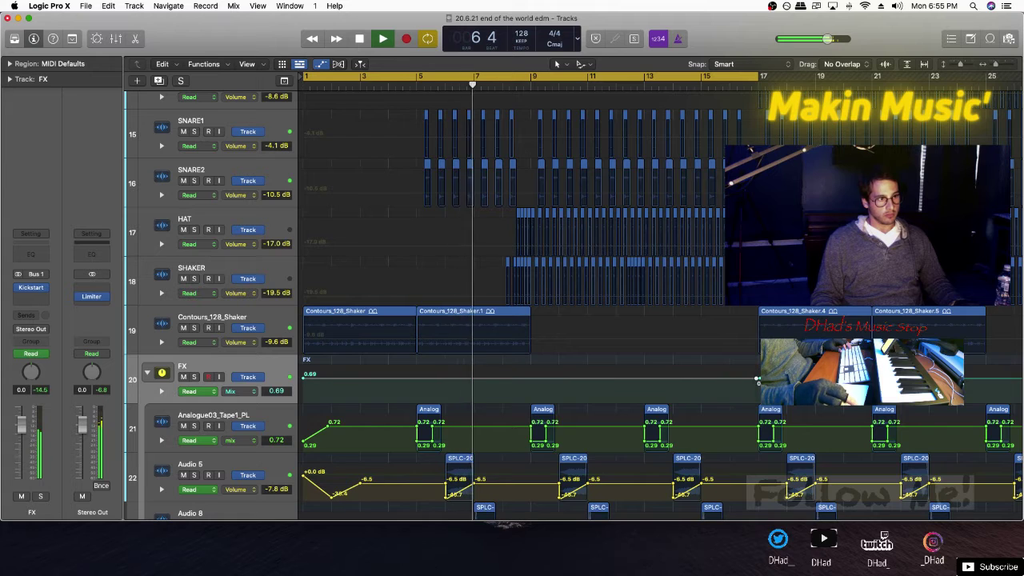
{"action": "key", "text": "a"}
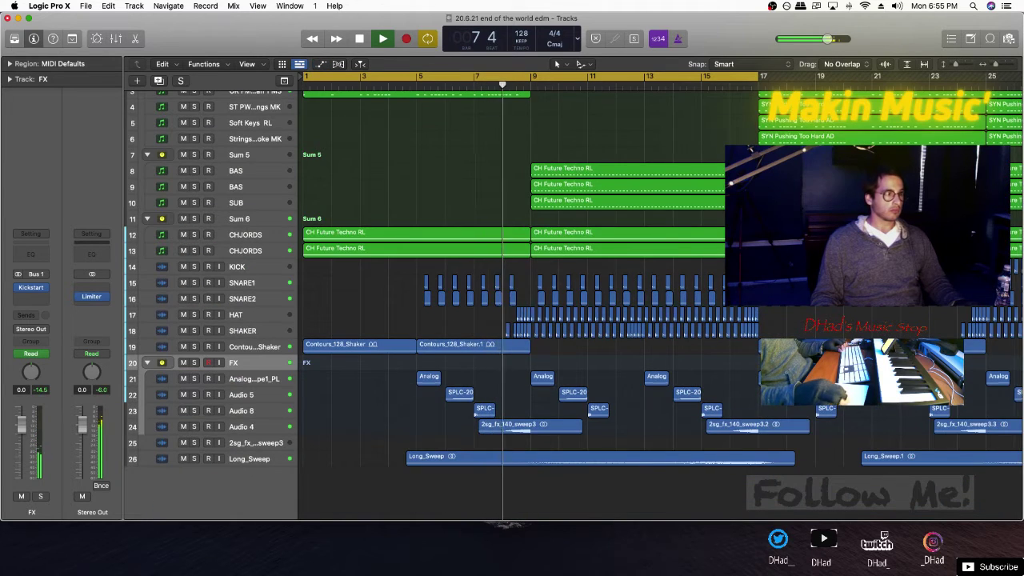
{"action": "key", "text": "z"}
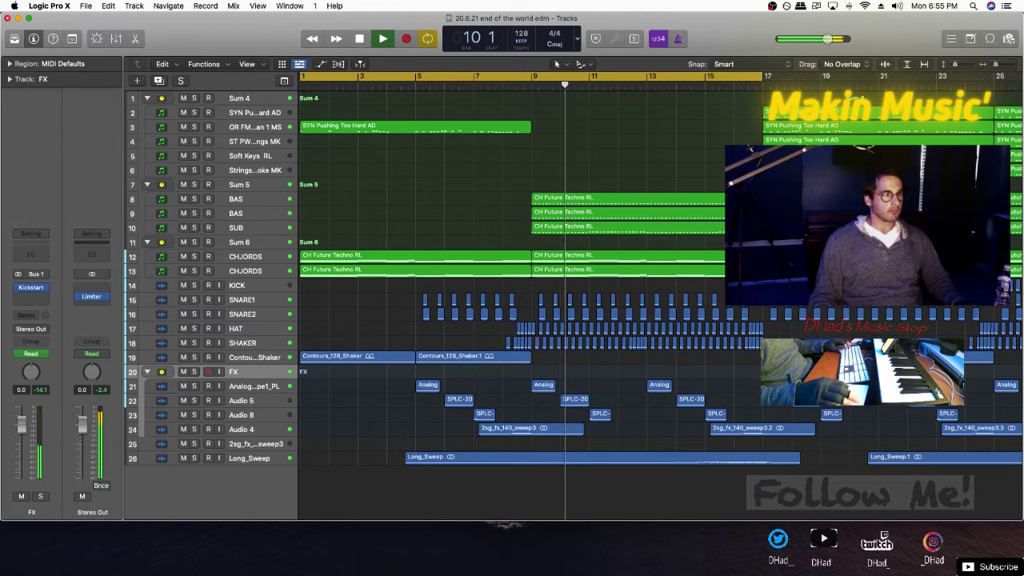
{"action": "key", "text": "a"}
{"action": "scroll", "coordinate": [512, 304], "scroll_direction": "up", "scroll_amount": 10}
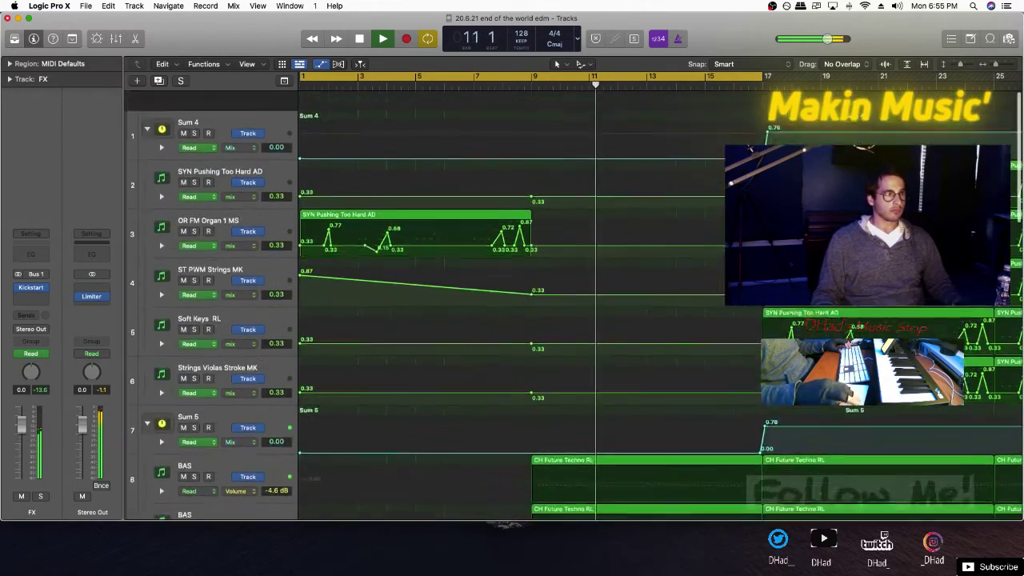
{"action": "key", "text": "a"}
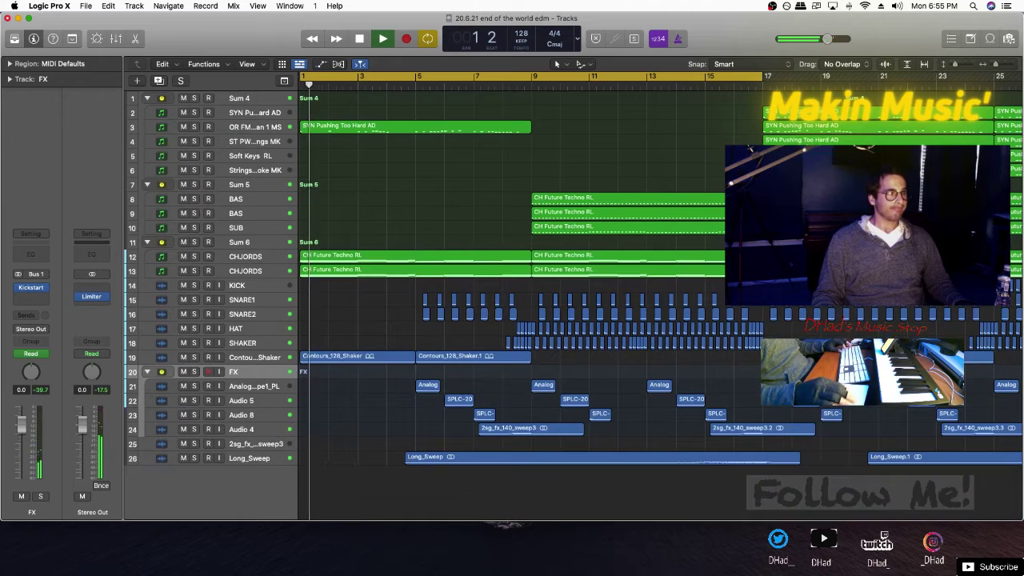
Compare the two CHJORDS tracks by muting each in turn, then unmute both and delete the upper track's bars 1 to 9 region
{"action": "left_click", "coordinate": [183, 271]}
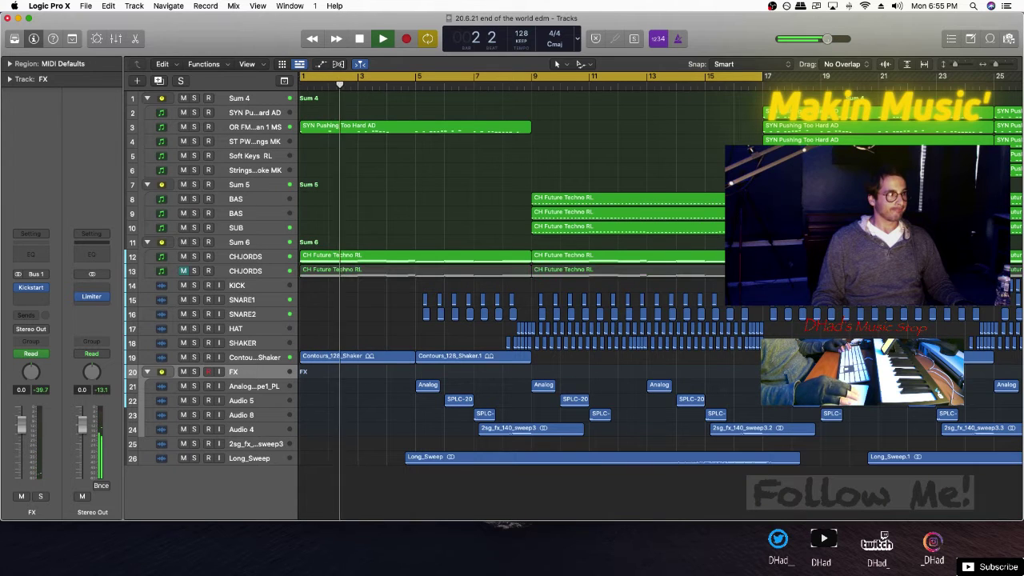
{"action": "left_click", "coordinate": [183, 256]}
{"action": "left_click", "coordinate": [183, 271]}
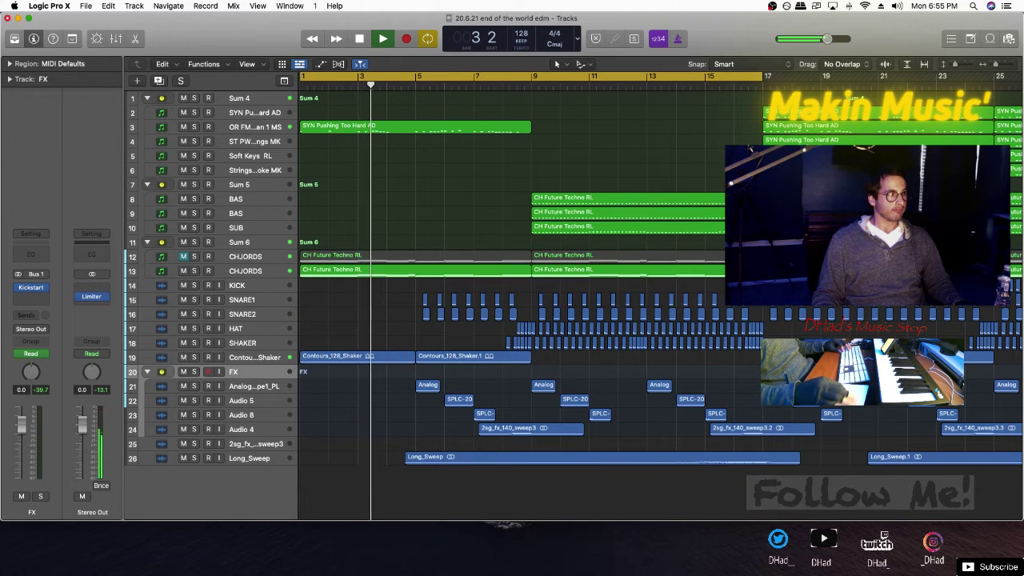
{"action": "key", "text": "Return"}
{"action": "left_click", "coordinate": [183, 256]}
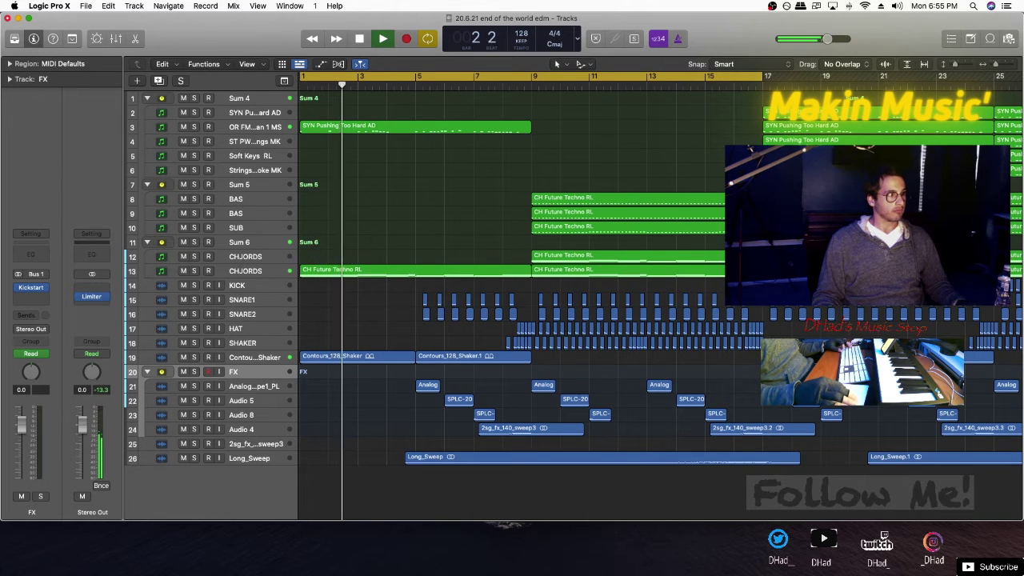
Automate the Contours_128_Shaker volume to rise from silence at bar 1 to -9.6 dB at bar 5, then replay with the automation hidden
{"action": "key", "text": "a"}
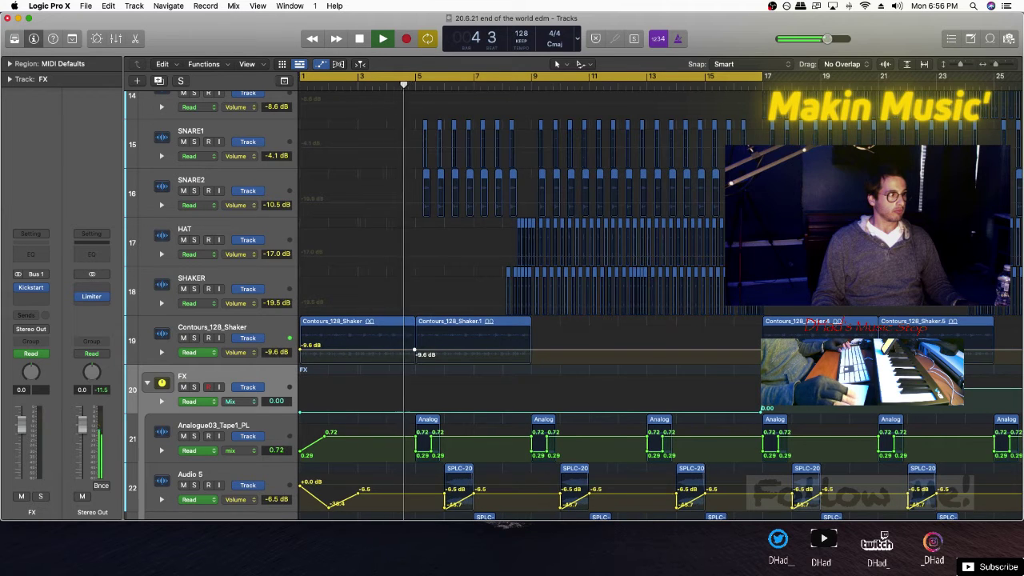
{"action": "left_click_drag", "start_coordinate": [301, 350], "coordinate": [301, 365]}
{"action": "key", "text": "Return"}
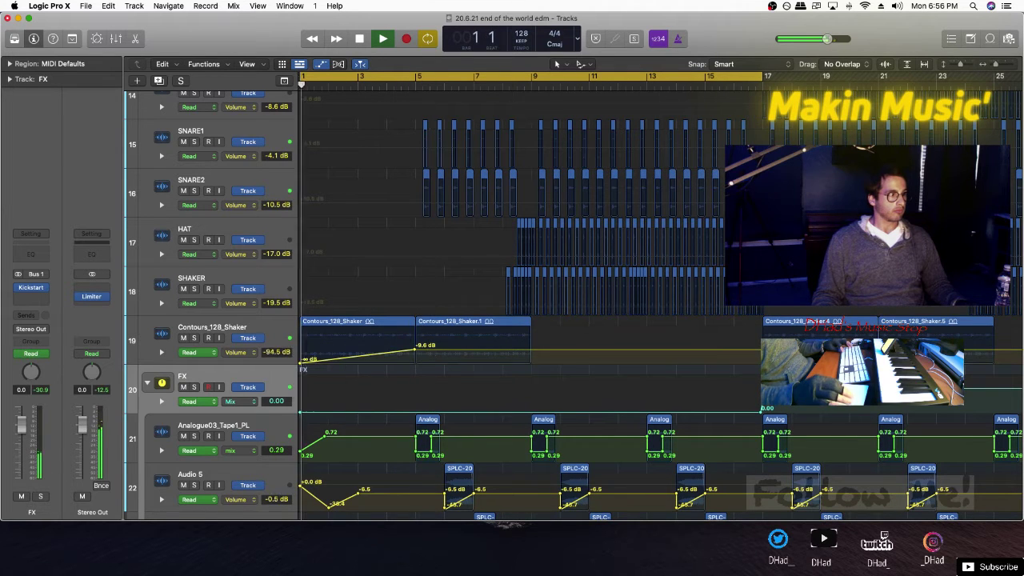
{"action": "key", "text": "a"}
{"action": "key", "text": "super+Up"}
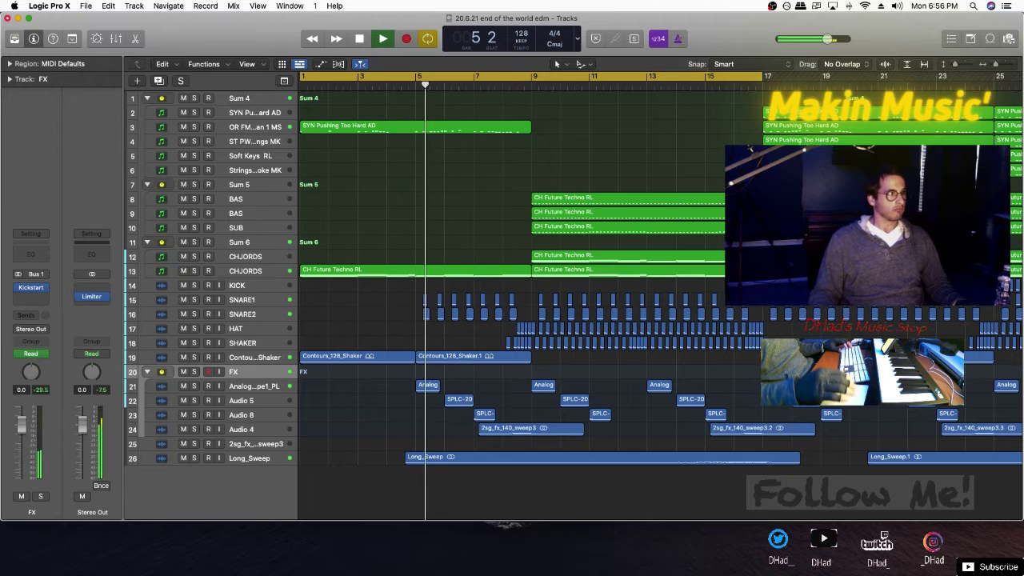
Duplicate the OR FM Organ 1 MS track settings to a new track and move it out of the stack, above Sum 4
{"action": "left_click", "coordinate": [240, 128]}
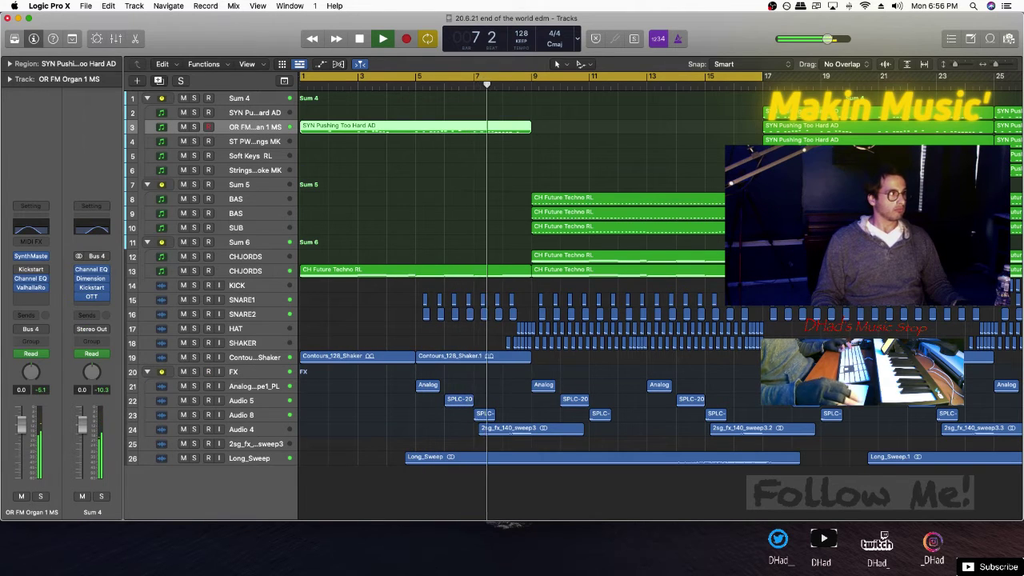
{"action": "key", "text": "super+d"}
{"action": "left_click_drag", "start_coordinate": [240, 141], "coordinate": [240, 98]}
{"action": "key", "text": "a"}
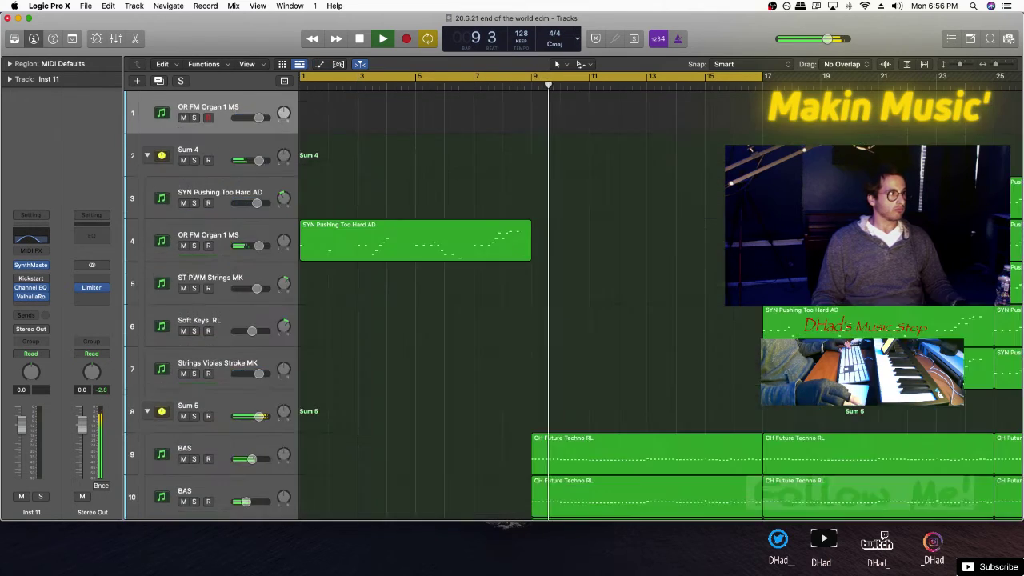
{"action": "key", "text": "a"}
In the Mixer, copy the Dimension Expander, Channel EQ and OTT effects from Sum 4 to the new organ channel
{"action": "key", "text": "x"}
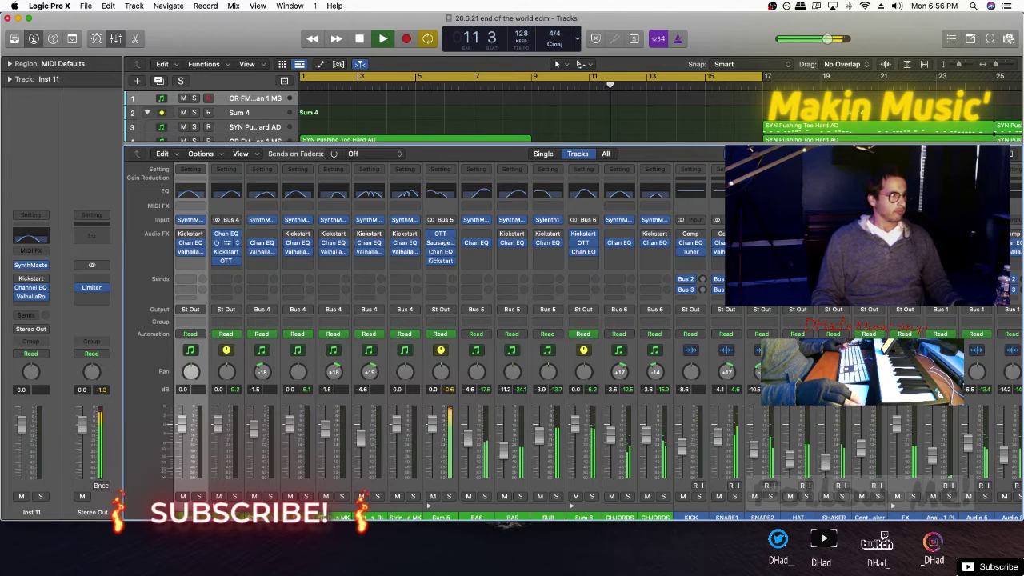
{"action": "left_click_drag", "start_coordinate": [226, 242], "coordinate": [190, 261]}
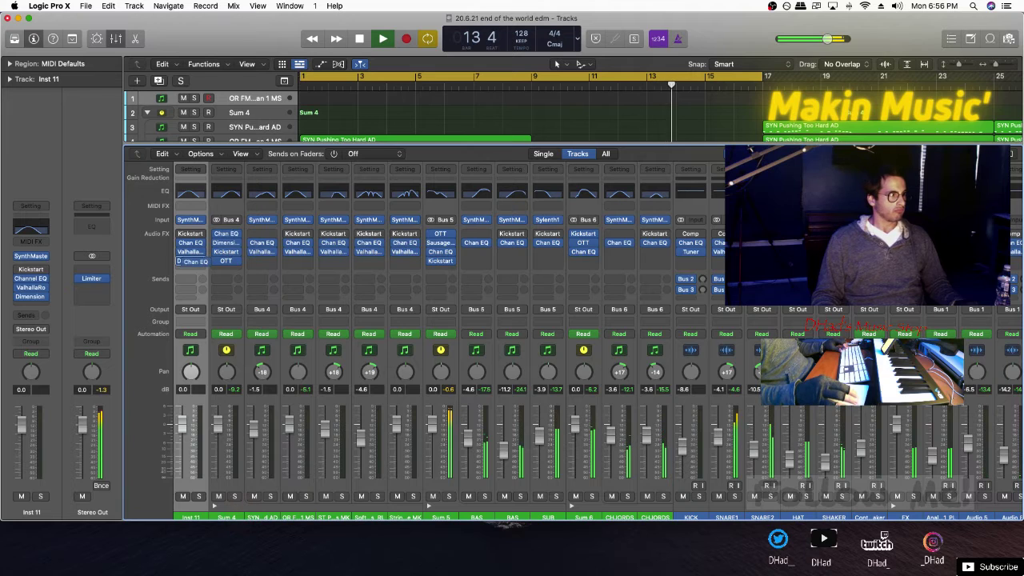
{"action": "left_click_drag", "start_coordinate": [191, 267], "coordinate": [191, 269]}
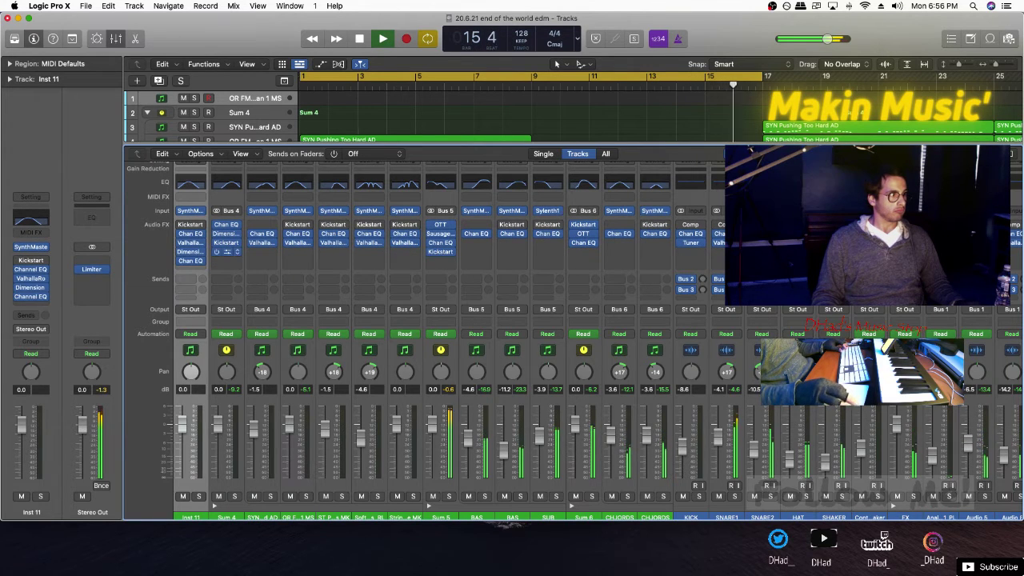
{"action": "left_click_drag", "start_coordinate": [226, 252], "coordinate": [190, 270]}
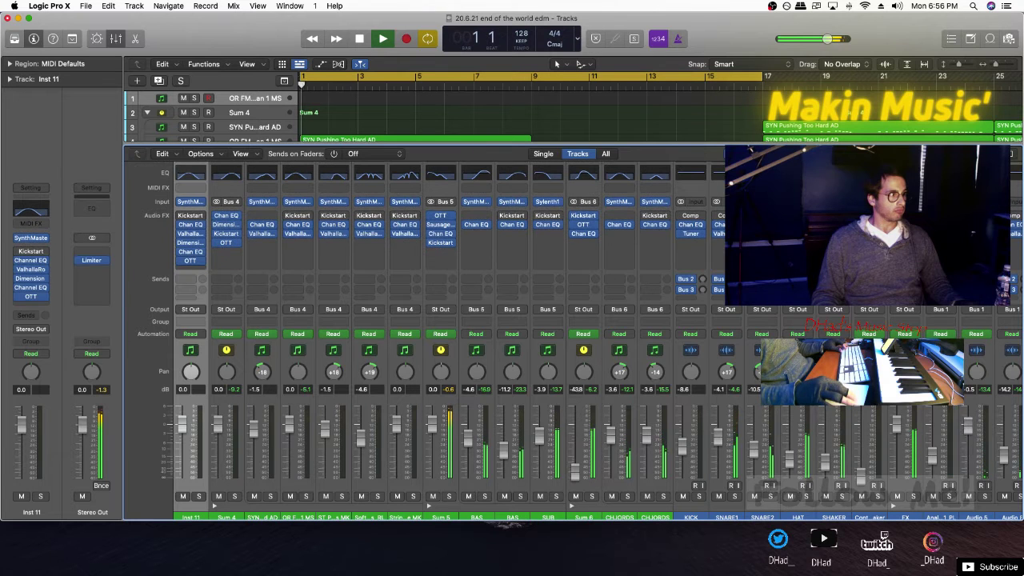
{"action": "key", "text": "x"}
Move the organ region of bars 1 to 9 onto the new organ track and check its OTT settings during playback
{"action": "key", "text": "space"}
{"action": "left_click_drag", "start_coordinate": [308, 142], "coordinate": [308, 100]}
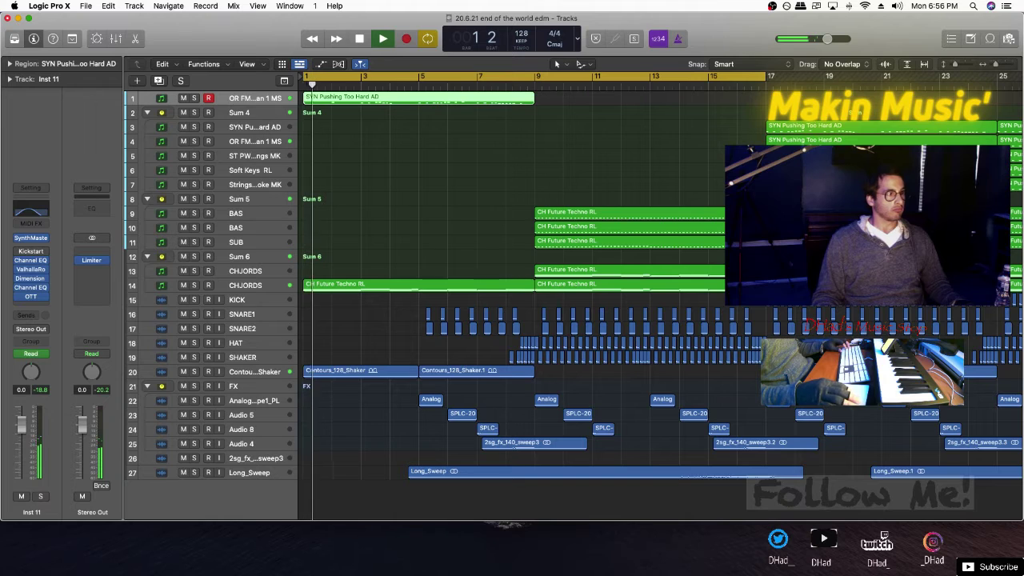
{"action": "key", "text": "space"}
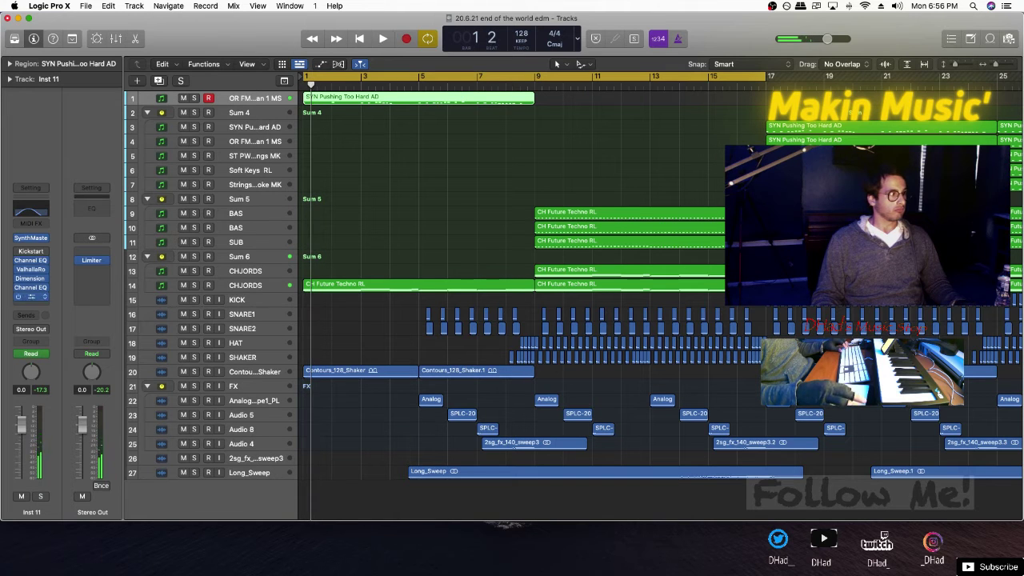
{"action": "left_click", "coordinate": [30, 296]}
{"action": "key", "text": "space"}
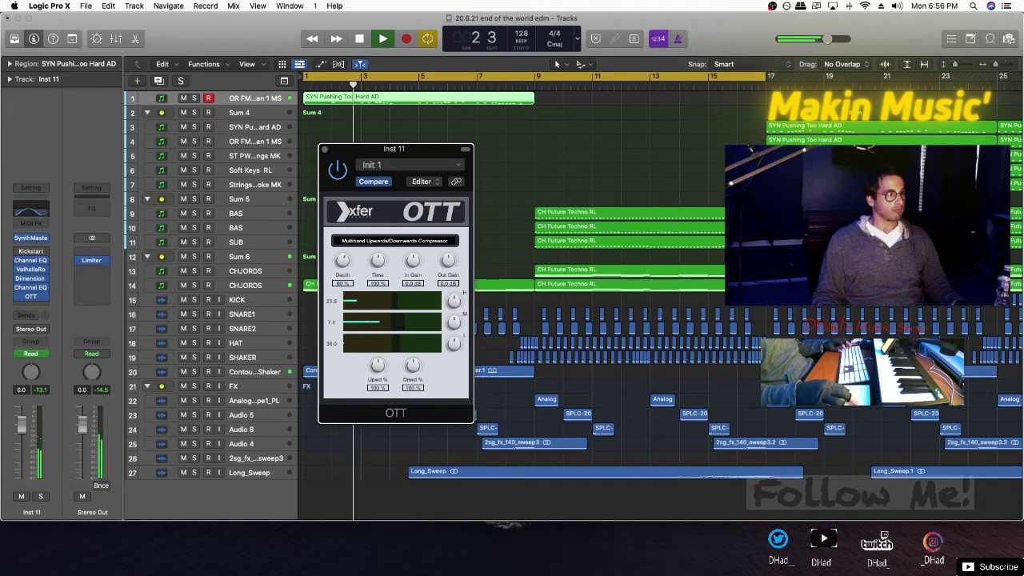
{"action": "key", "text": "super+w"}
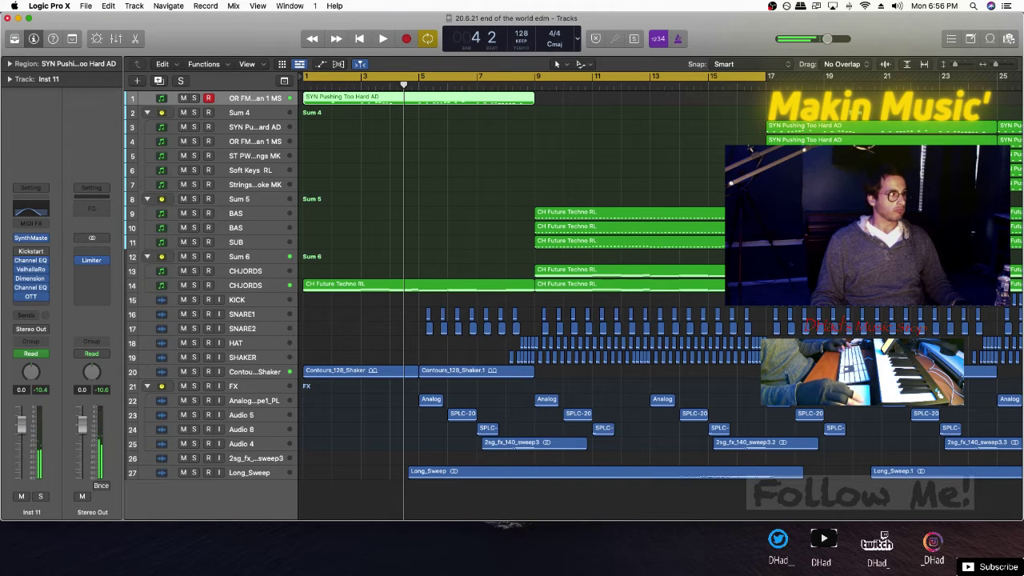
Add Sausage Fattener after OTT on the new organ track and raise its Fatness to about 27% while playing from the start
{"action": "left_click", "coordinate": [31, 303]}
{"action": "left_click", "coordinate": [47, 350]}
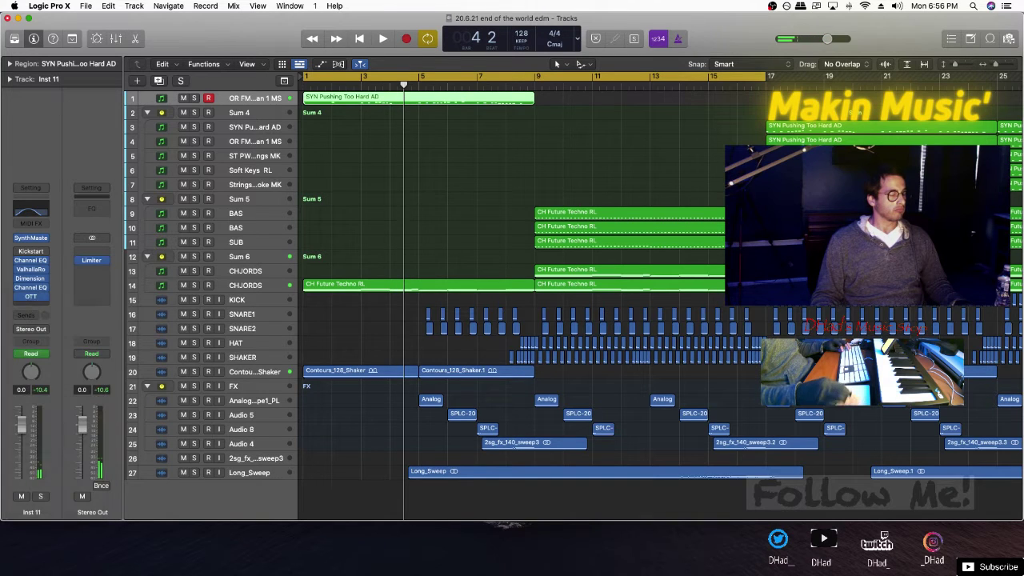
{"action": "key", "text": "Return"}
{"action": "key", "text": "space"}
{"action": "left_click_drag", "start_coordinate": [528, 252], "coordinate": [529, 229]}
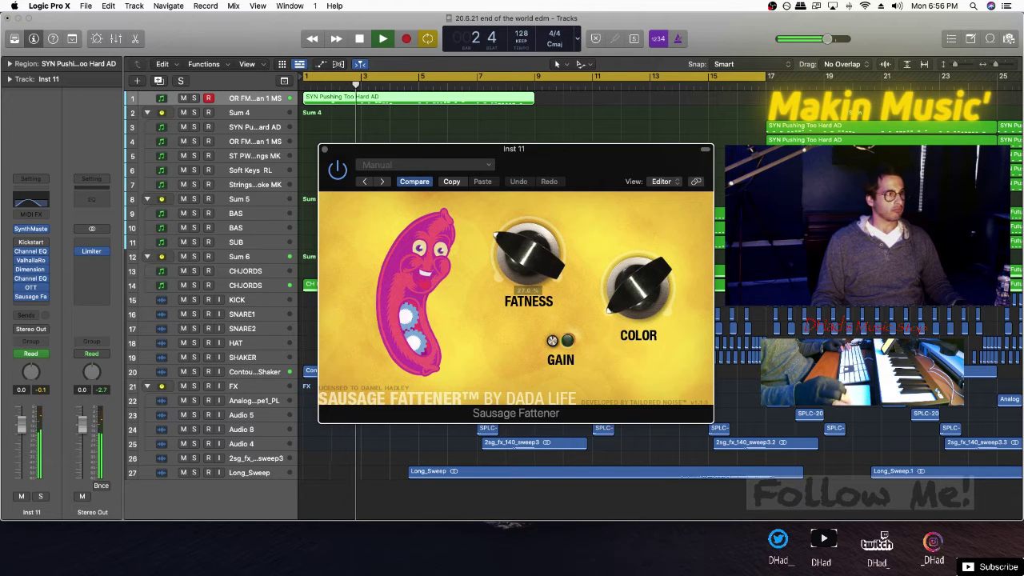
{"action": "left_click", "coordinate": [325, 150]}
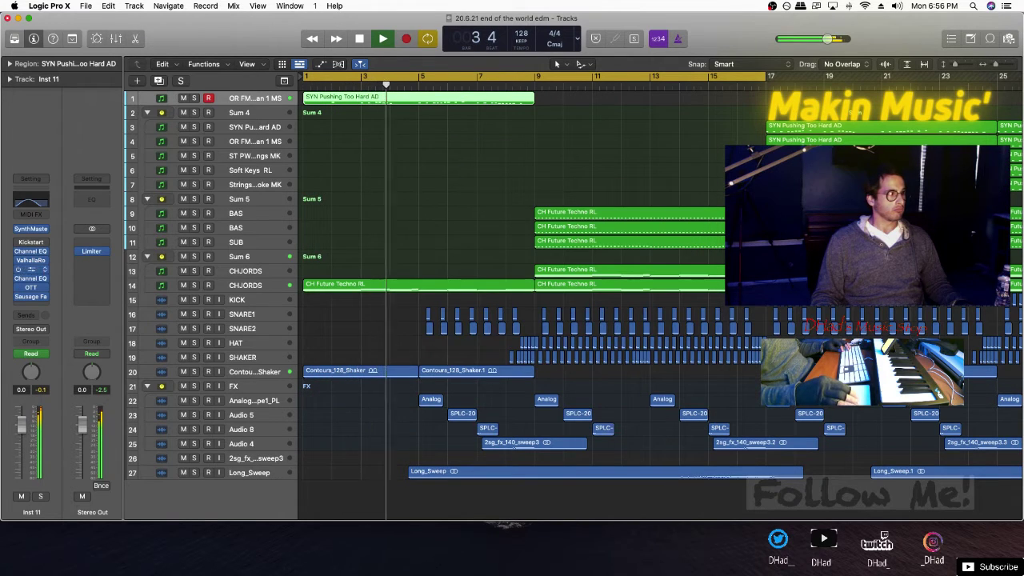
Check the new organ track's second Channel EQ, then select the Analogue03_Tape1_PL track and replay from the start
{"action": "left_click", "coordinate": [31, 278]}
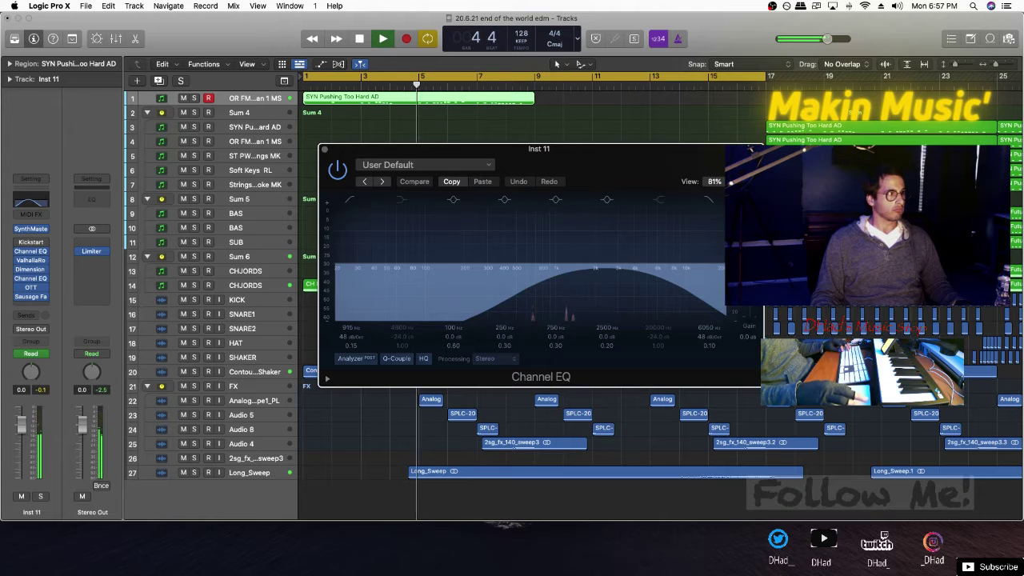
{"action": "left_click", "coordinate": [325, 149]}
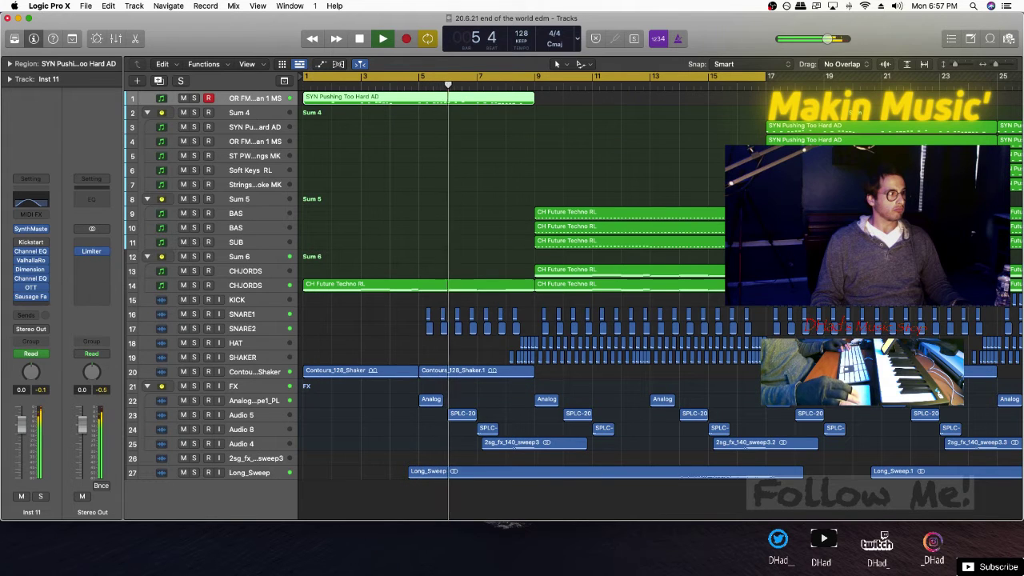
{"action": "left_click", "coordinate": [254, 400]}
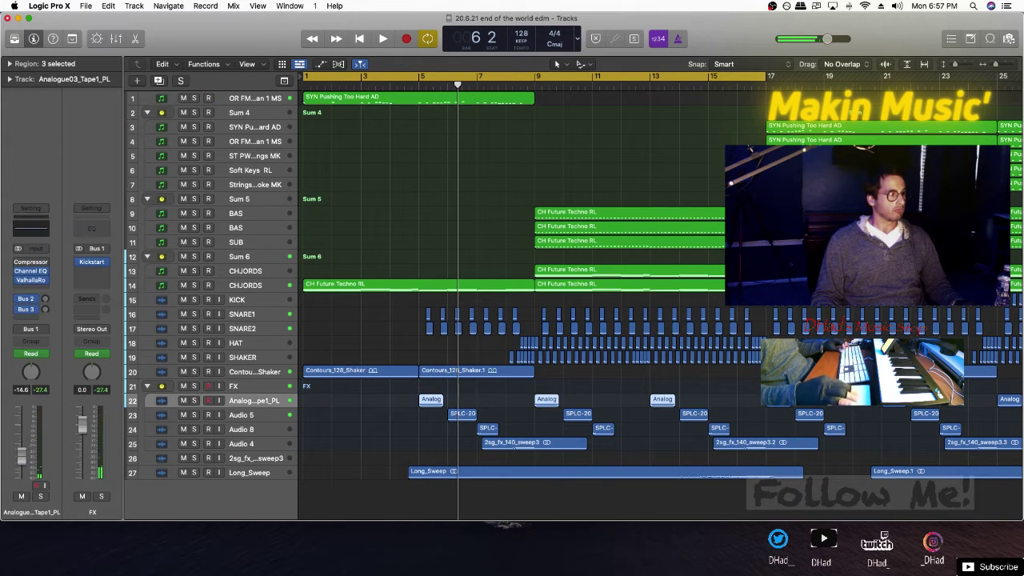
{"action": "key", "text": "space"}
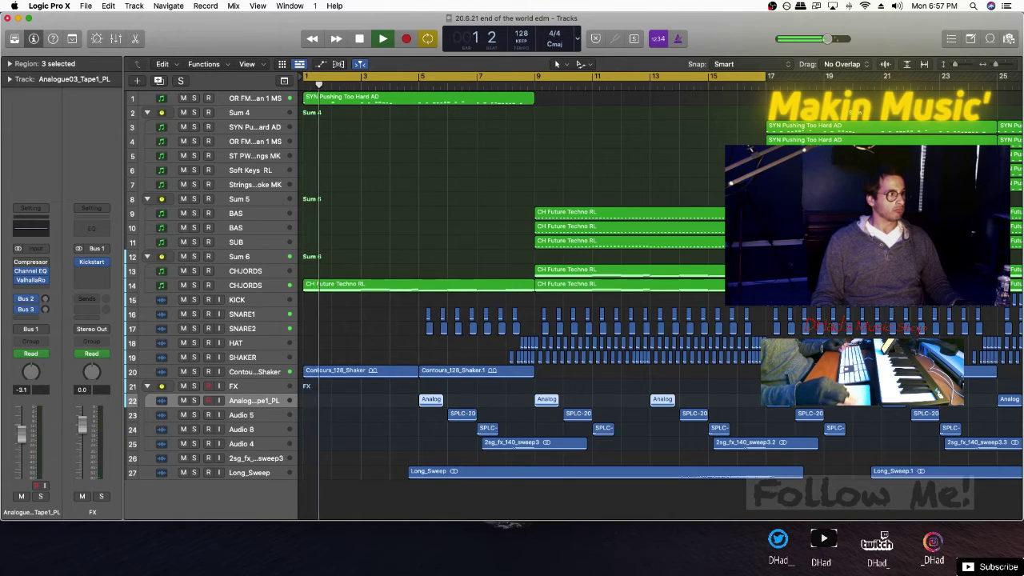
{"action": "scroll", "coordinate": [512, 394], "scroll_direction": "up", "scroll_amount": 2}
{"action": "scroll", "coordinate": [416, 305], "scroll_direction": "up", "scroll_amount": 5}
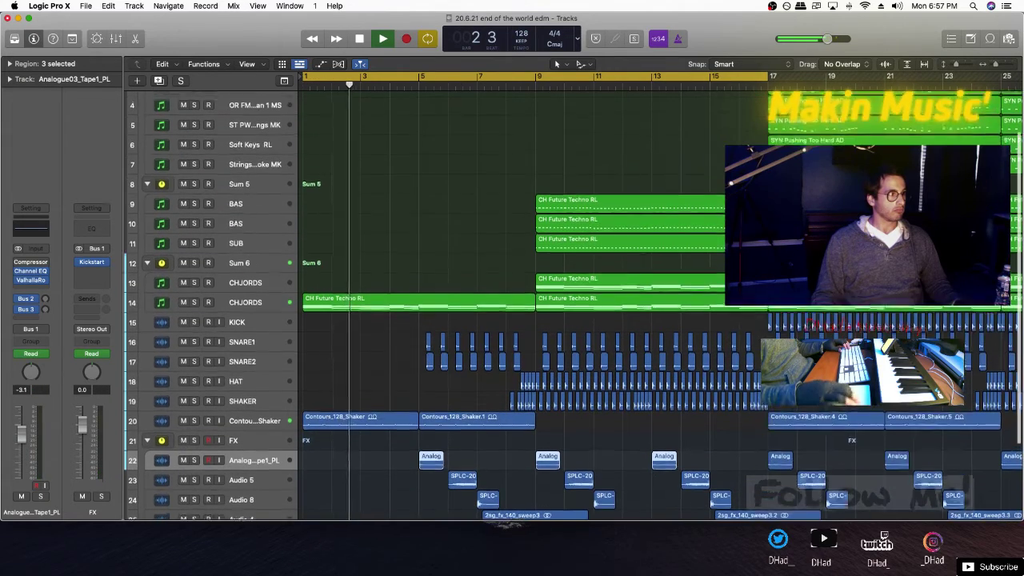
Check the Dimension Expander on the new organ track and lower its ValhallaRoom reverb mix during playback
{"action": "left_click", "coordinate": [255, 121]}
{"action": "left_click", "coordinate": [254, 101]}
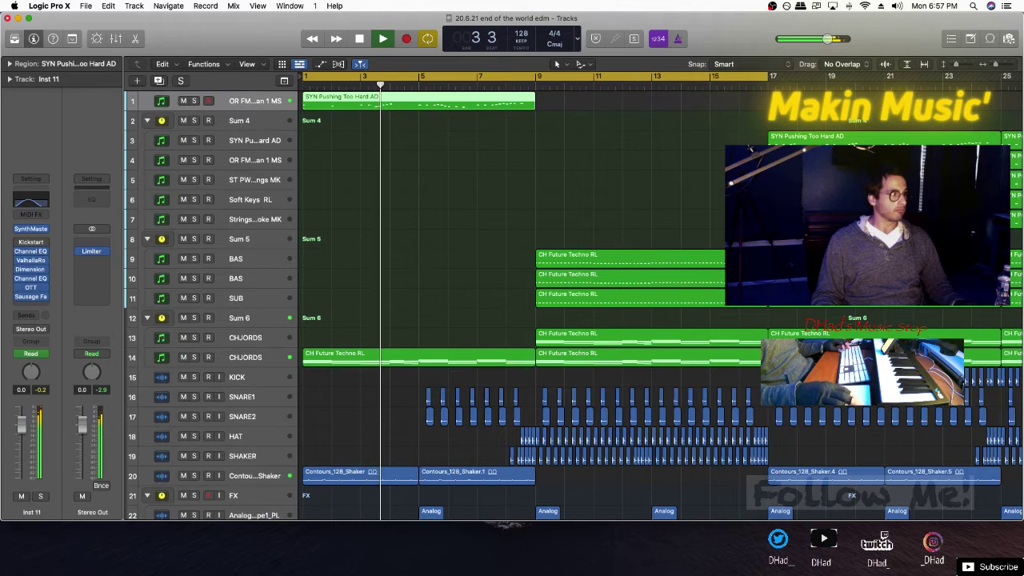
{"action": "left_click", "coordinate": [31, 269]}
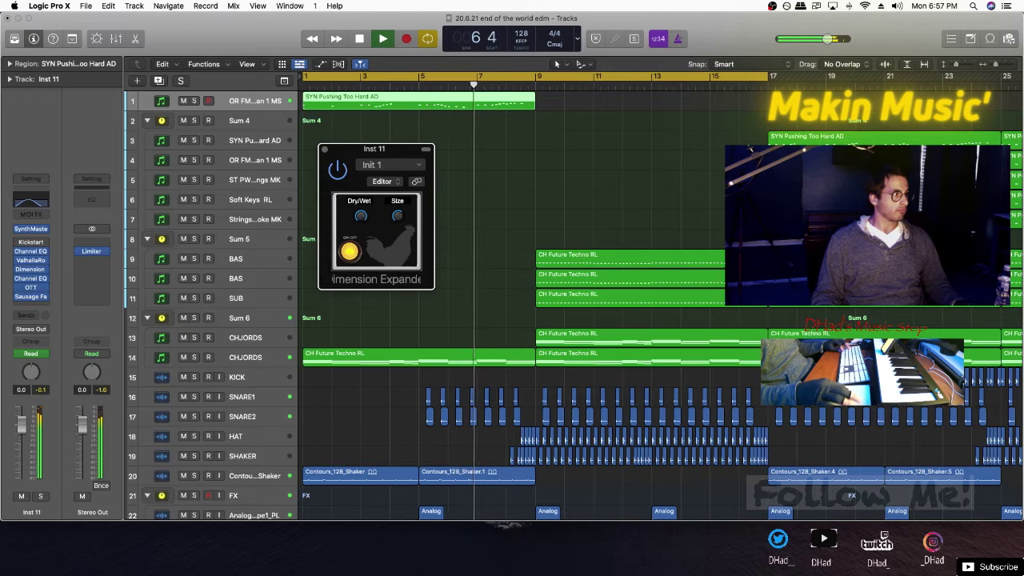
{"action": "left_click", "coordinate": [31, 261]}
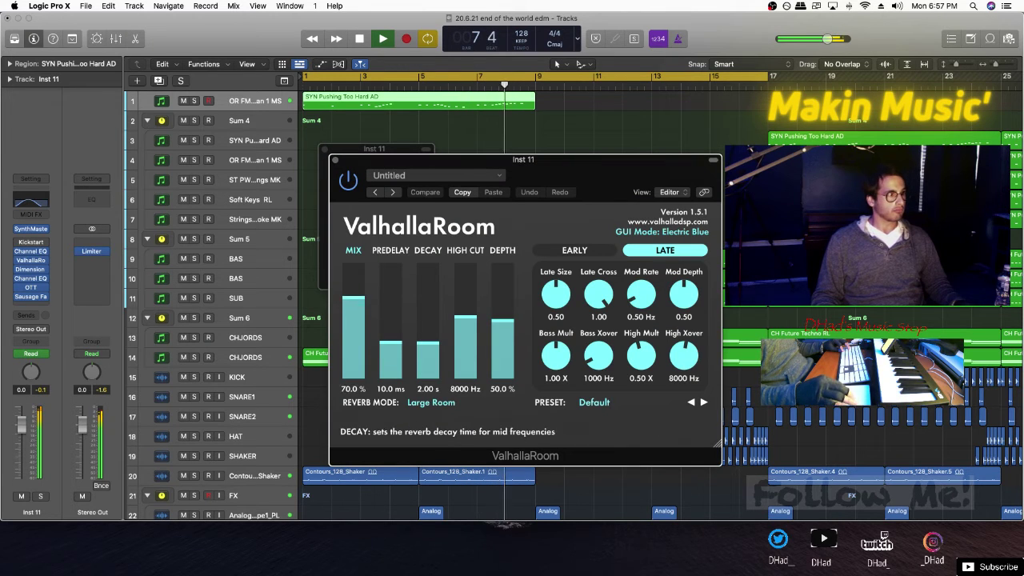
{"action": "left_click_drag", "start_coordinate": [353, 288], "coordinate": [353, 333]}
{"action": "key", "text": "super+w"}
{"action": "key", "text": "a"}
{"action": "key", "text": "a"}
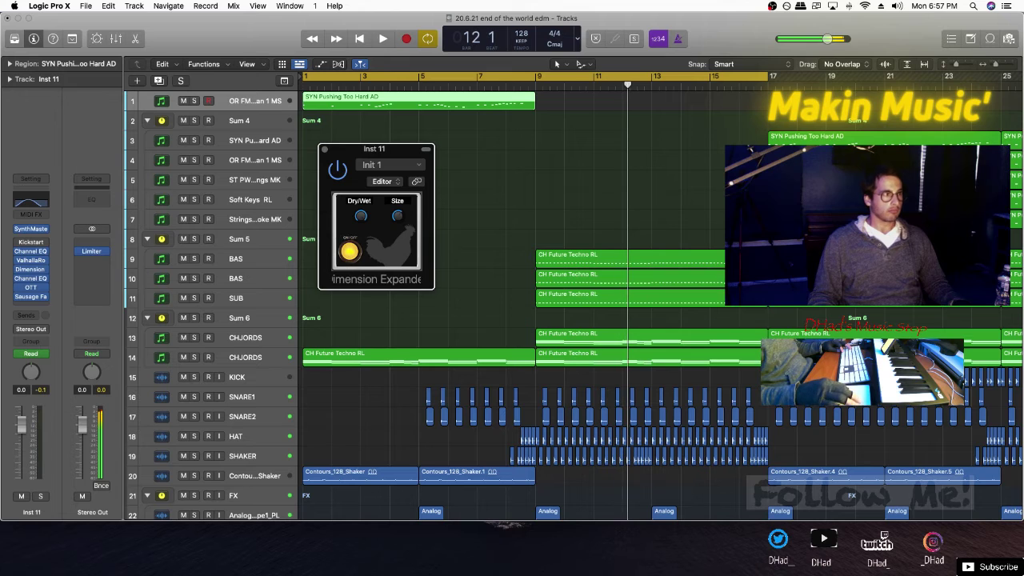
Copy the SYN Pushing Too Hard AD region from bar 17 to bar 9 on the new organ track and play from the start
{"action": "left_click_drag", "start_coordinate": [818, 137], "coordinate": [583, 101]}
{"action": "left_click_drag", "start_coordinate": [805, 137], "coordinate": [577, 101]}
{"action": "key", "text": "Return"}
{"action": "key", "text": "space"}
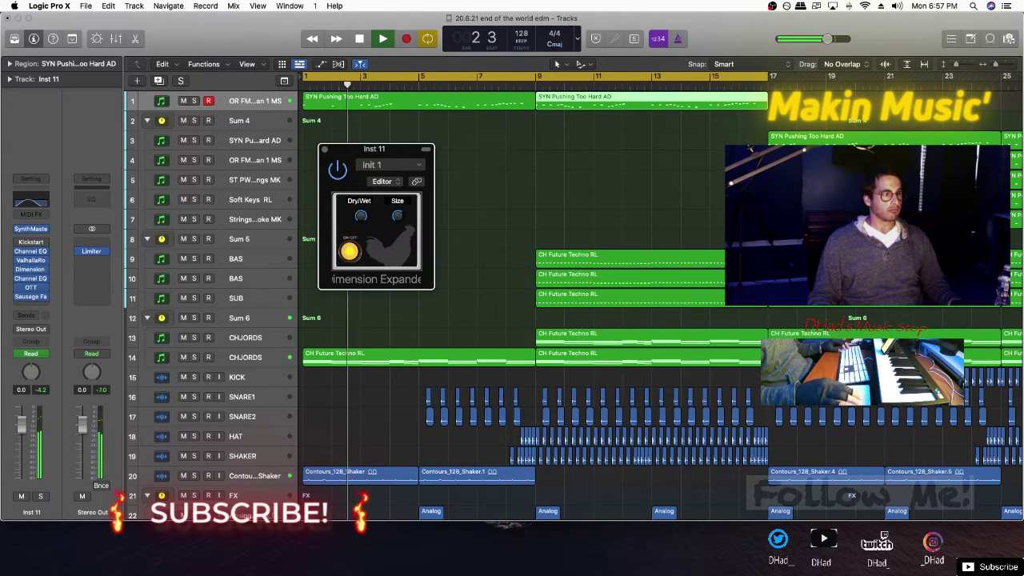
Reshape Sum 6's volume automation into a slow curved fade-in from silence at bar 1 to 0 dB at bar 9 while playing
{"action": "key", "text": "a"}
{"action": "scroll", "coordinate": [577, 301], "scroll_direction": "down", "scroll_amount": 15}
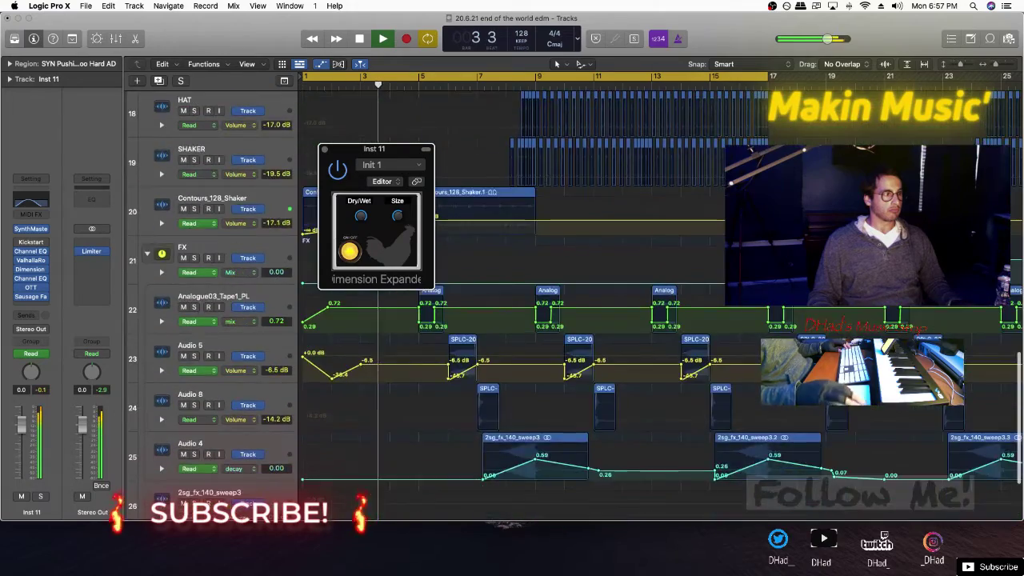
{"action": "scroll", "coordinate": [578, 301], "scroll_direction": "up", "scroll_amount": 12}
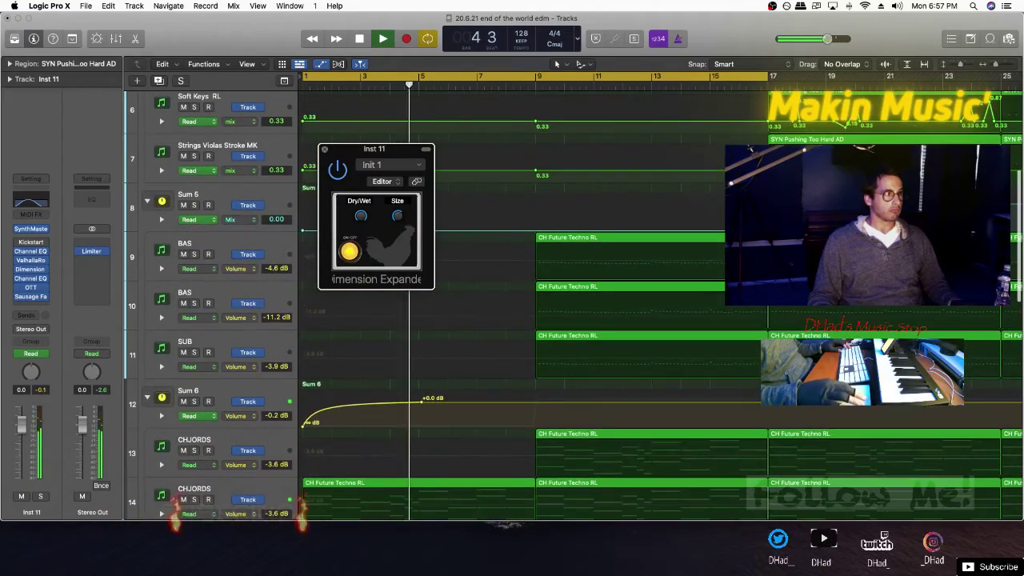
{"action": "key", "text": "super+w"}
{"action": "left_click_drag", "start_coordinate": [359, 406], "coordinate": [474, 416]}
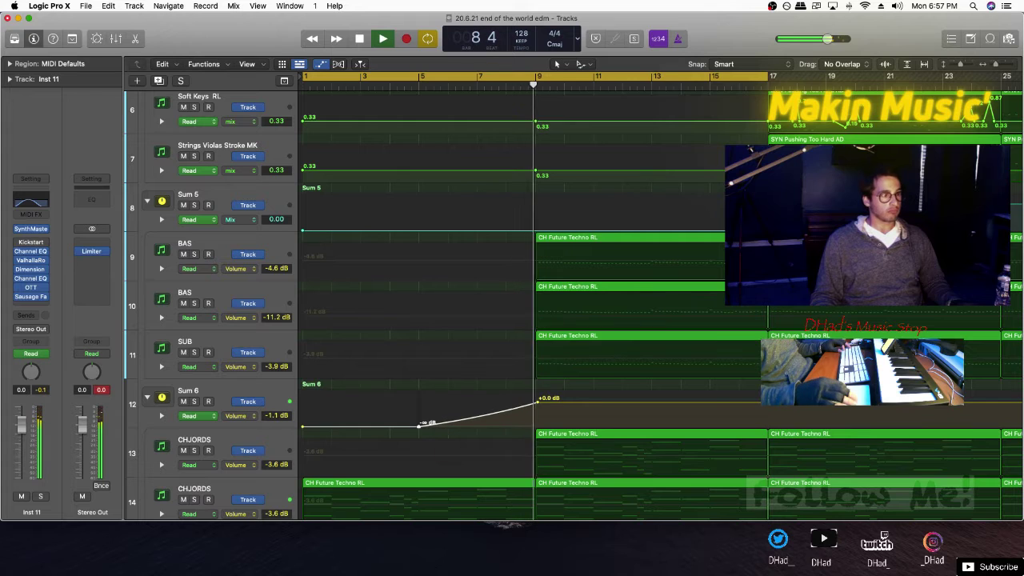
{"action": "key", "text": "space"}
{"action": "key", "text": "space"}
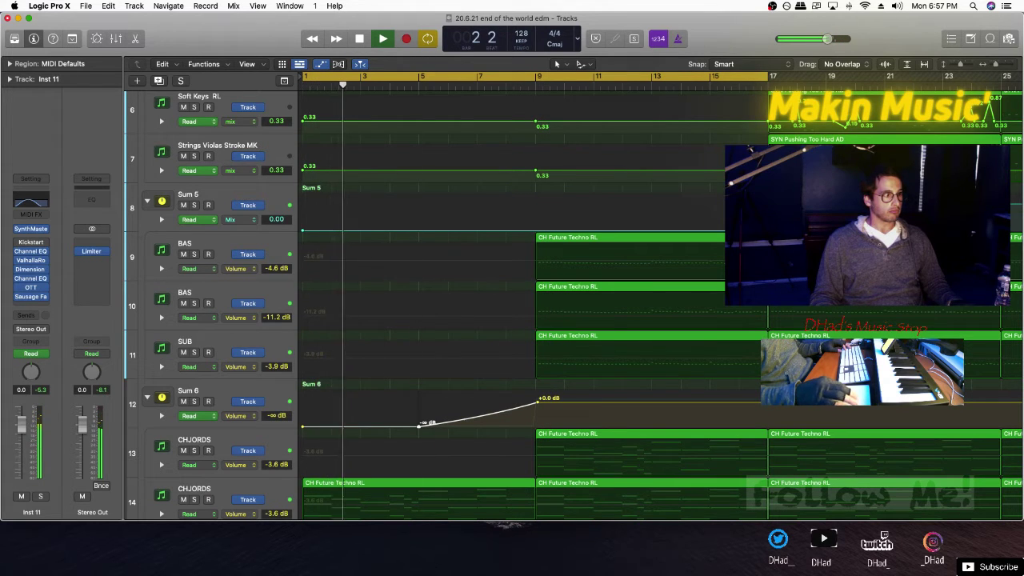
{"action": "left_click_drag", "start_coordinate": [418, 426], "coordinate": [175, 426]}
{"action": "left_click_drag", "start_coordinate": [470, 409], "coordinate": [470, 416]}
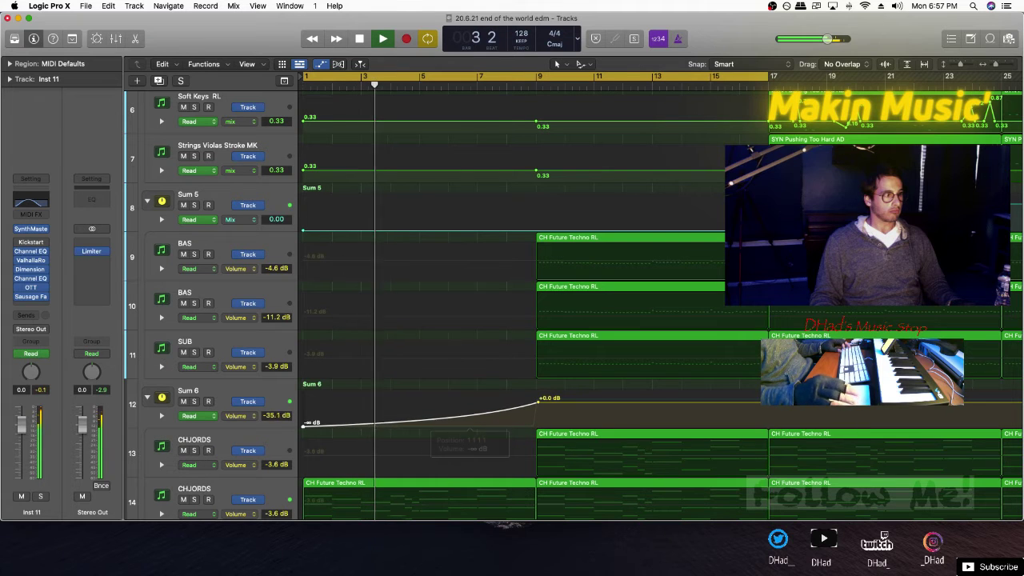
Shorten Sum 6's volume fade-in so it reaches 0 dB at bar 5, and hide the automation
{"action": "key", "text": "a"}
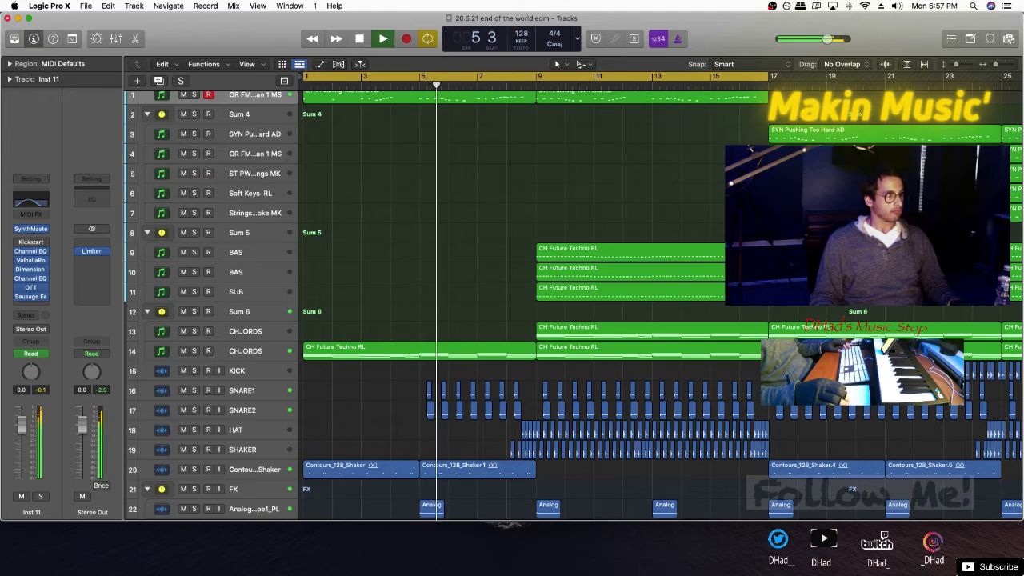
{"action": "scroll", "coordinate": [560, 305], "scroll_direction": "down", "scroll_amount": 5}
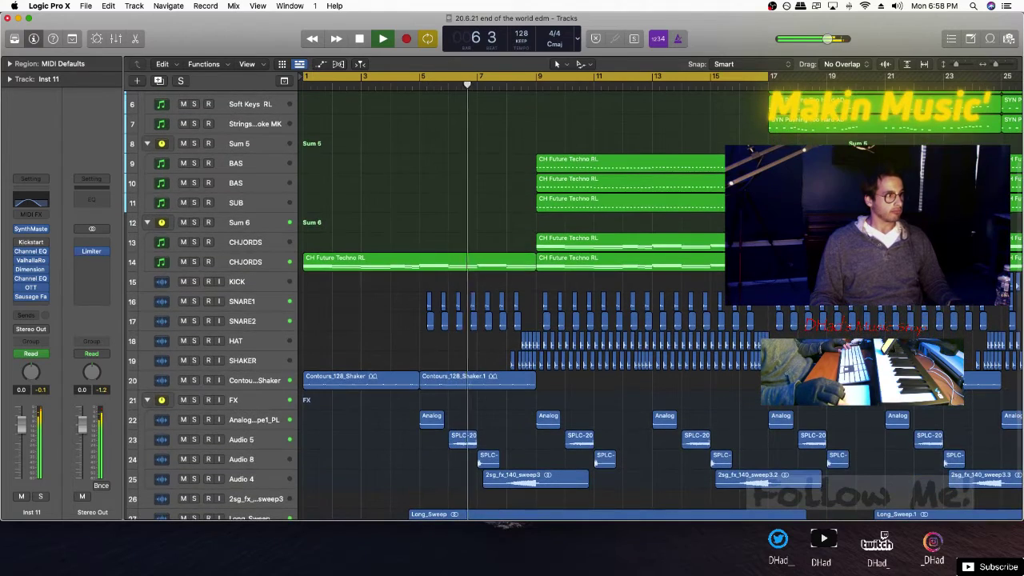
{"action": "key", "text": "a"}
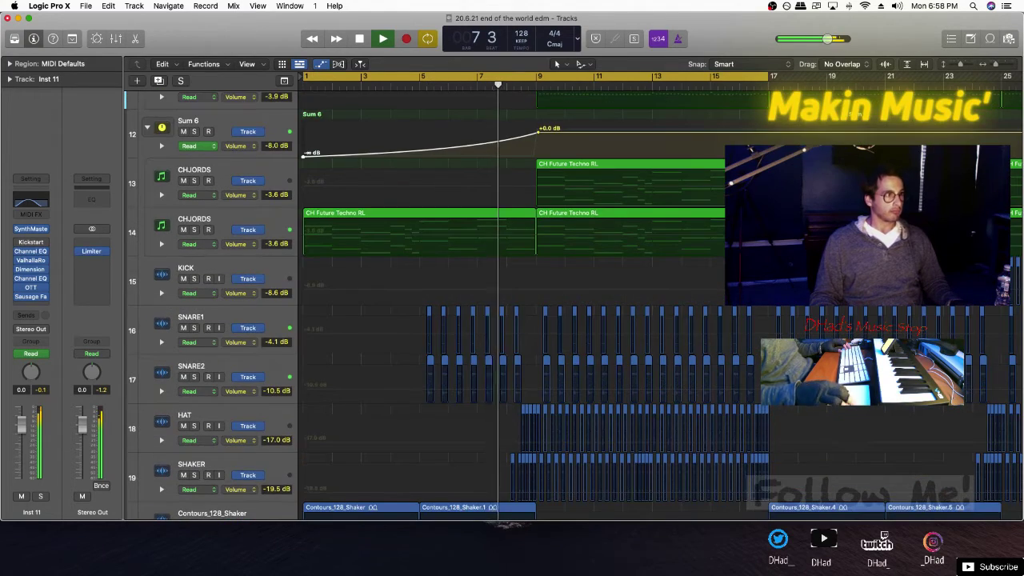
{"action": "left_click_drag", "start_coordinate": [537, 132], "coordinate": [420, 132]}
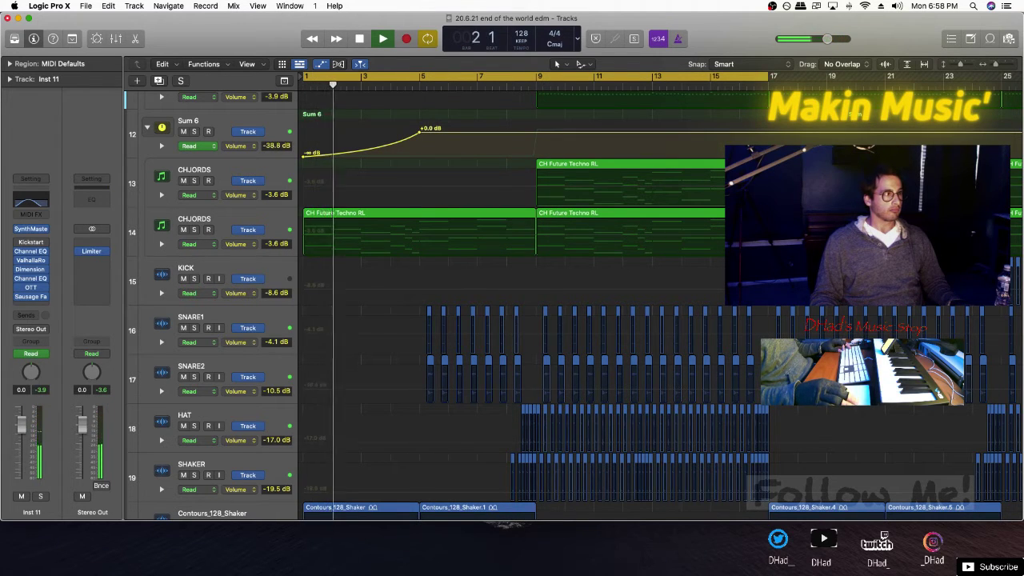
{"action": "key", "text": "a"}
Add a Limiter after Sausage Fattener on the new organ track with output level -0.1 dB and gain 0.0 dB
{"action": "key", "text": "super+Up"}
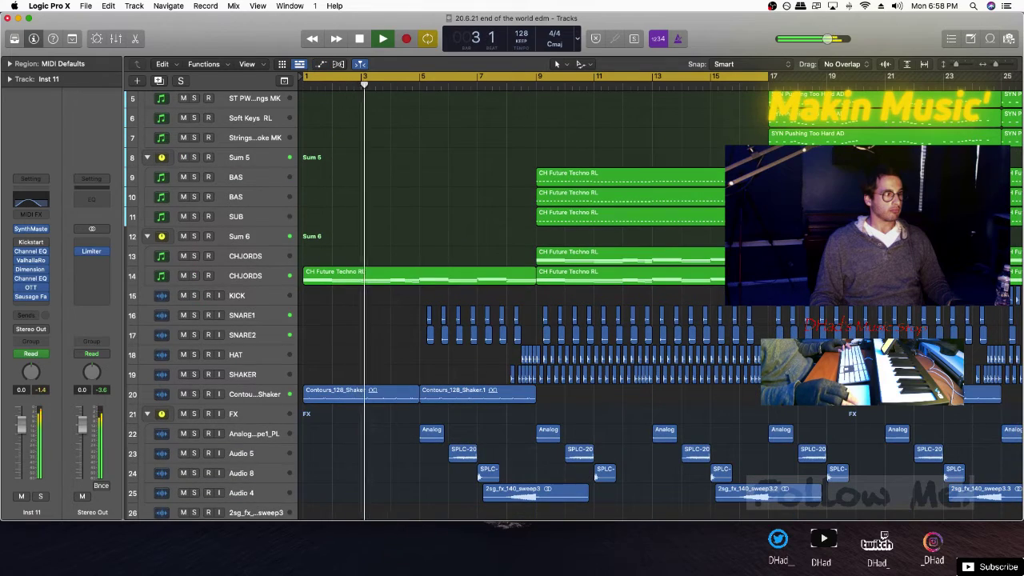
{"action": "scroll", "coordinate": [512, 304], "scroll_direction": "up", "scroll_amount": 5}
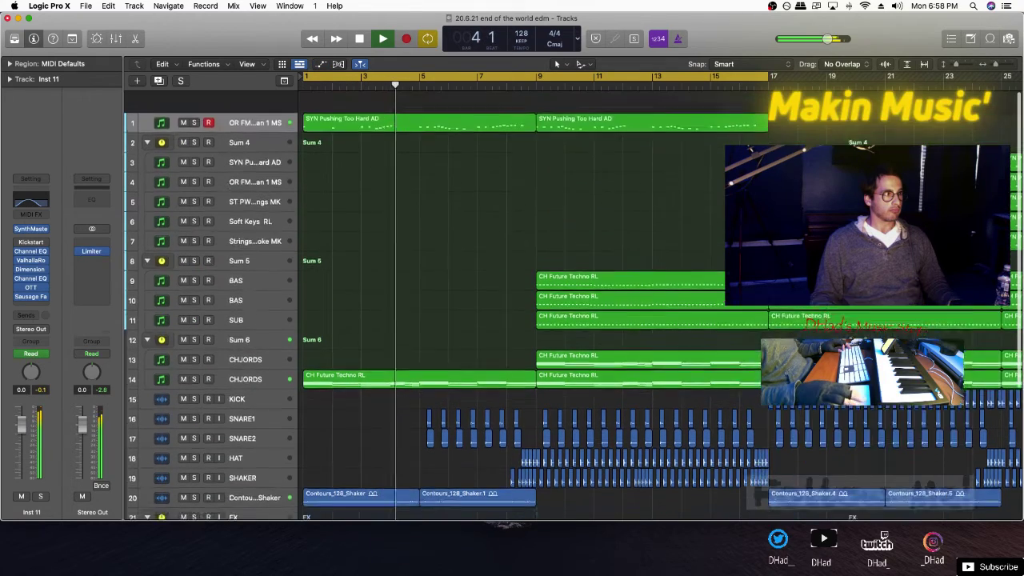
{"action": "key", "text": "super+Up"}
{"action": "key", "text": "super+Up"}
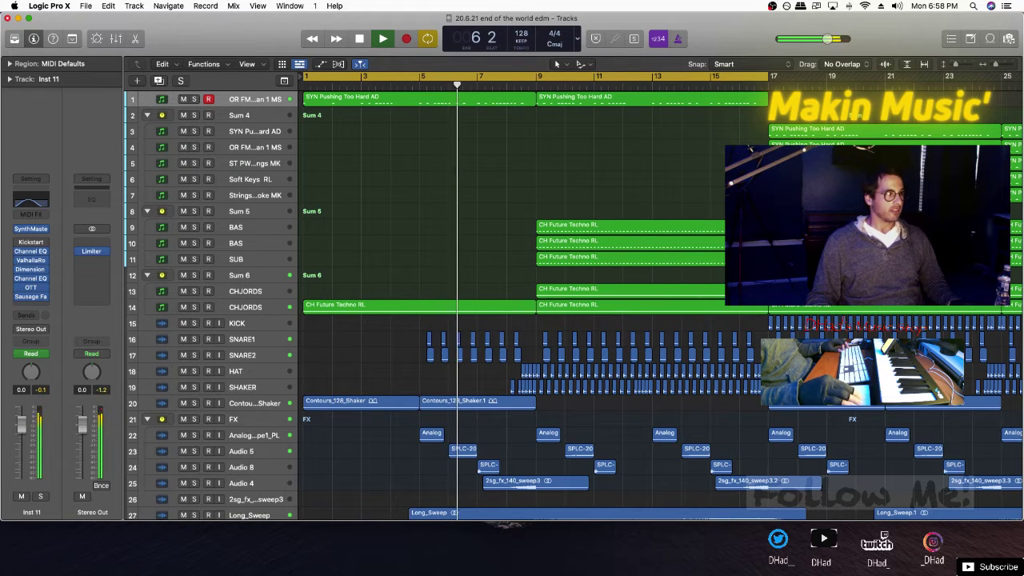
{"action": "left_click", "coordinate": [31, 298]}
{"action": "mouse_move", "coordinate": [36, 415]}
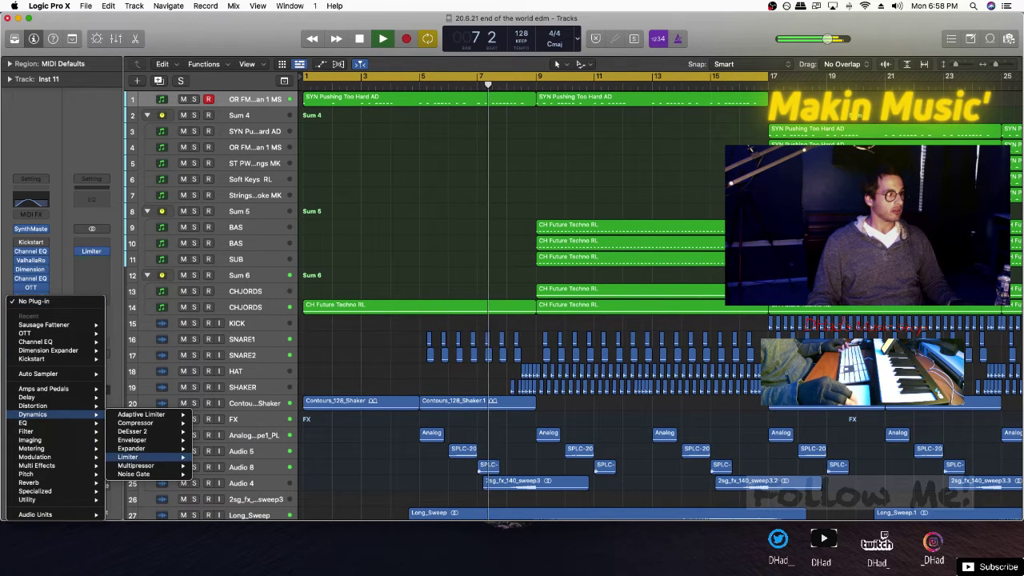
{"action": "left_click", "coordinate": [128, 457]}
{"action": "left_click_drag", "start_coordinate": [621, 248], "coordinate": [622, 250]}
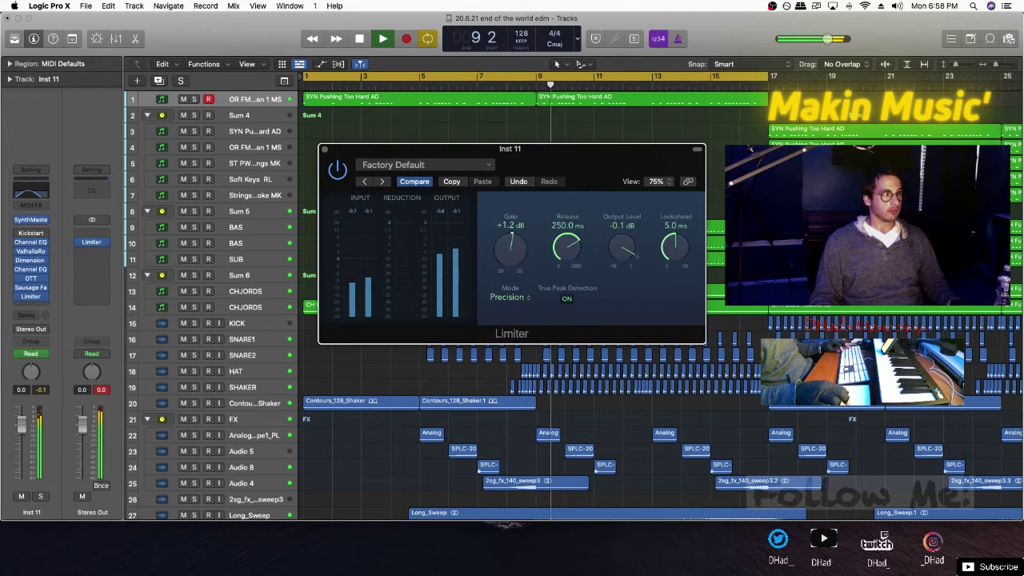
{"action": "left_click_drag", "start_coordinate": [511, 249], "coordinate": [510, 245]}
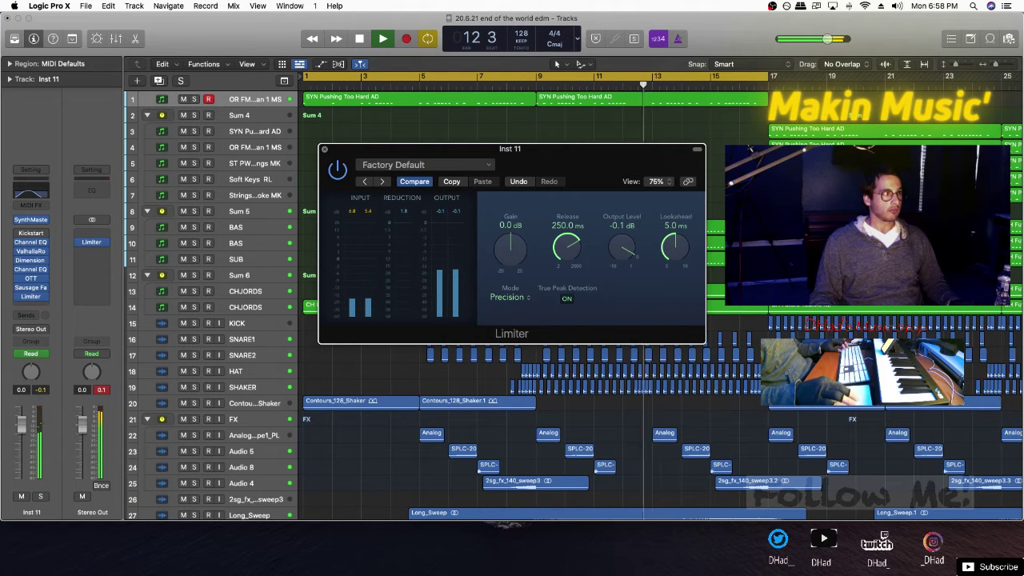
{"action": "key", "text": "super+w"}
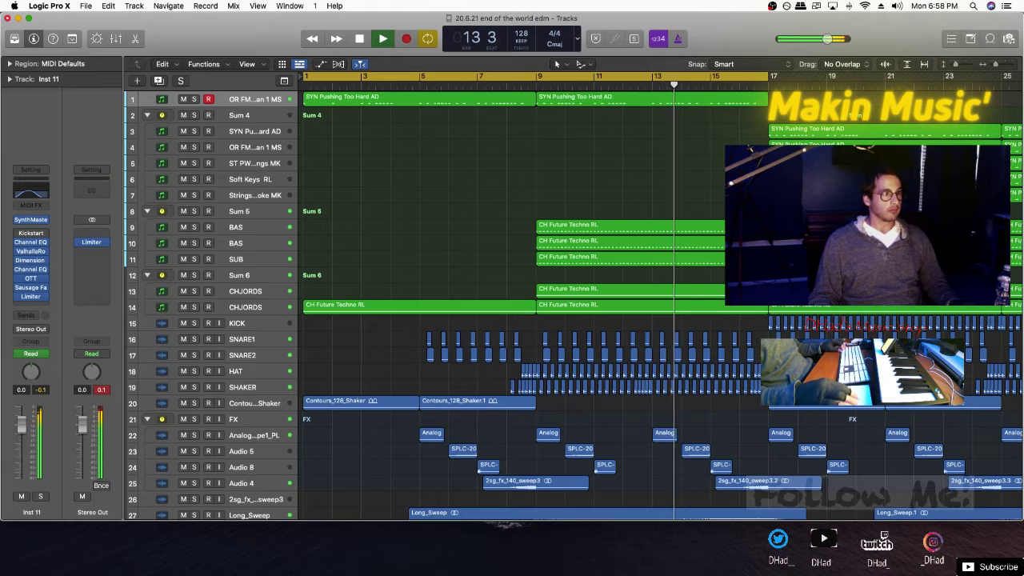
{"action": "scroll", "coordinate": [512, 304], "scroll_direction": "up", "scroll_amount": 3}
{"action": "scroll", "coordinate": [512, 304], "scroll_direction": "down", "scroll_amount": 3}
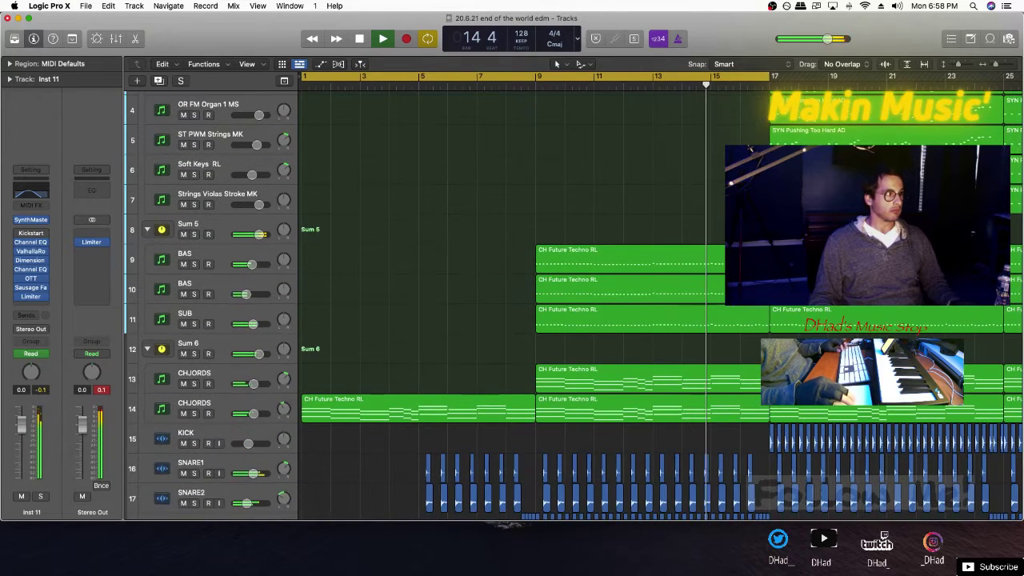
{"action": "left_click", "coordinate": [216, 230]}
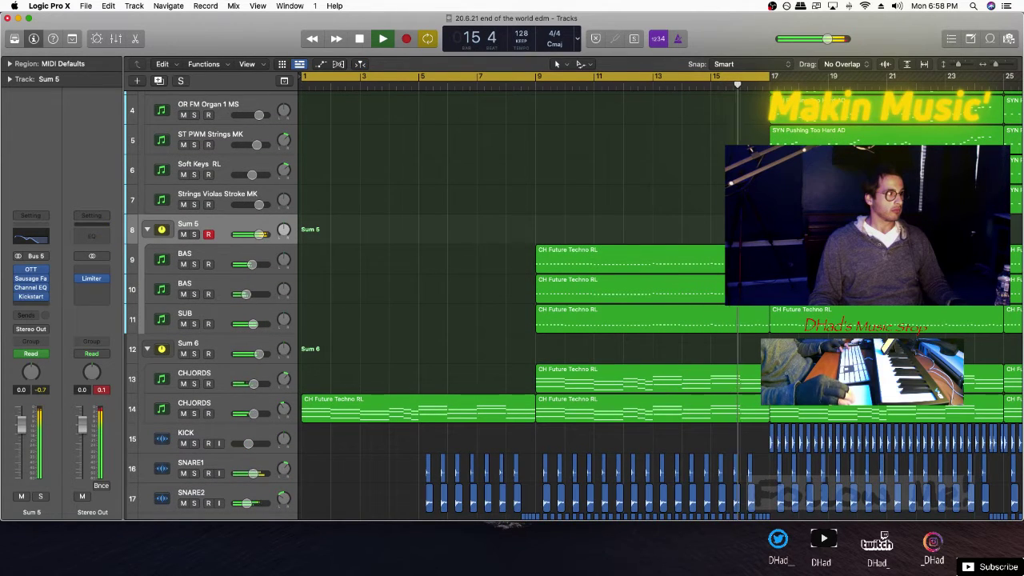
{"action": "left_click", "coordinate": [31, 304]}
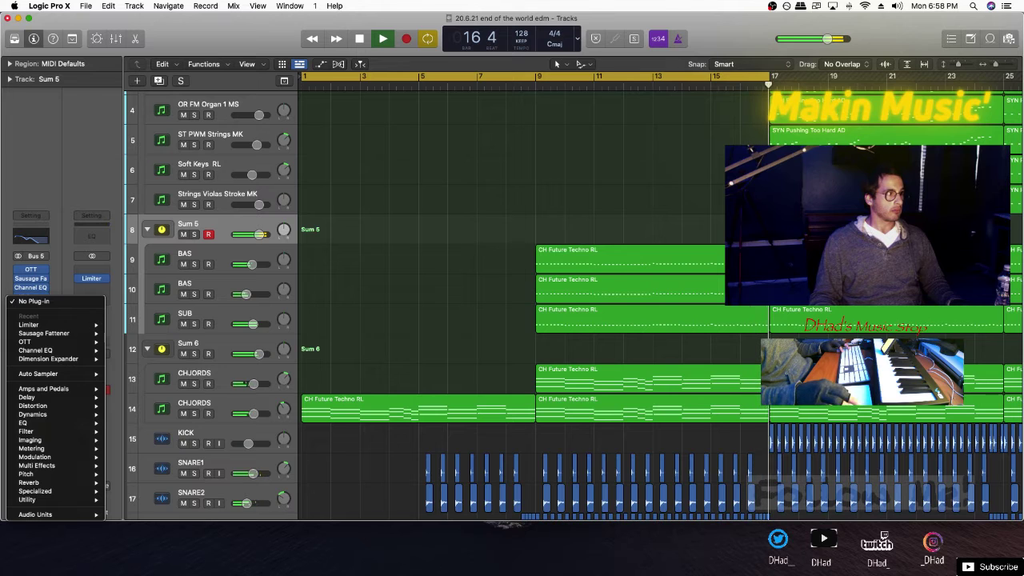
{"action": "key", "text": "Escape"}
{"action": "key", "text": "a"}
{"action": "key", "text": "a"}
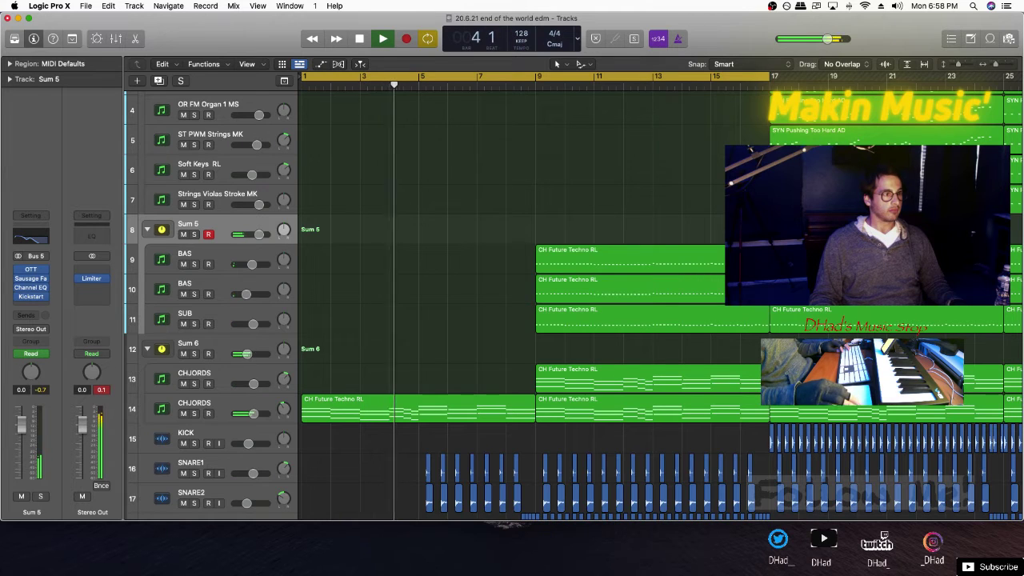
Compare the notes of the BAS and SUB regions at bar 9 and leave the upper BAS region open in the Piano Roll
{"action": "double_click", "coordinate": [630, 259]}
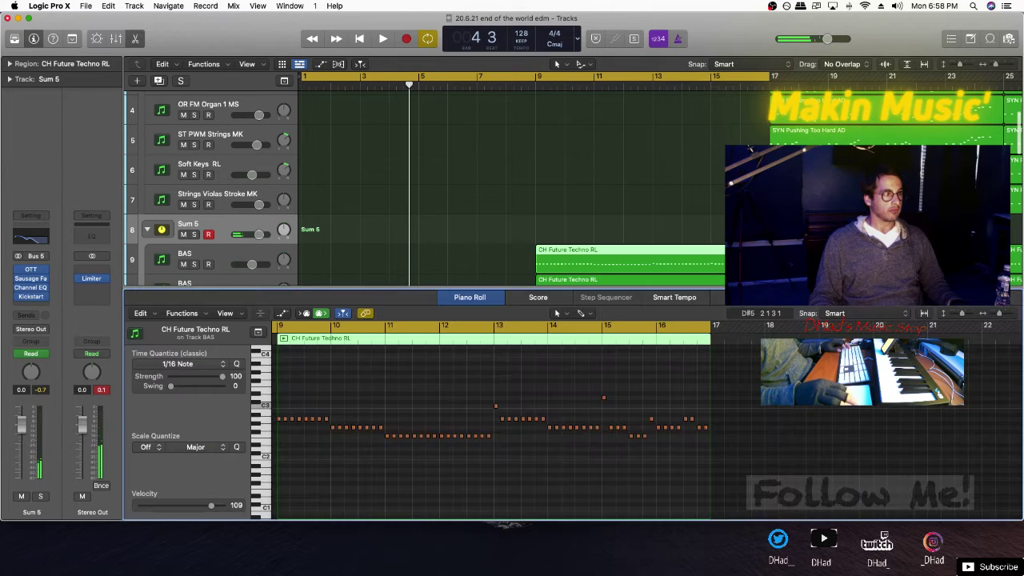
{"action": "key", "text": "Down"}
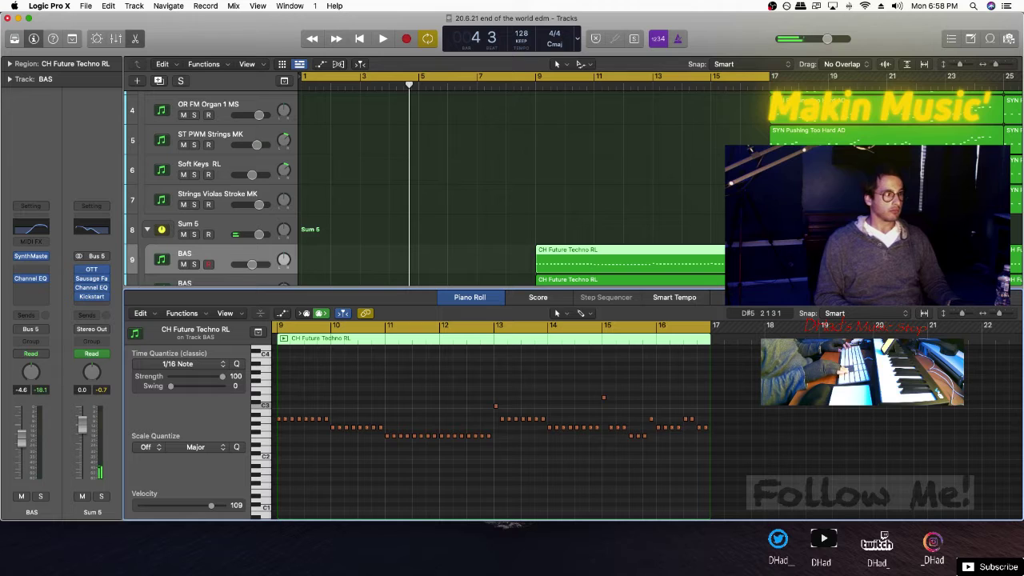
{"action": "key", "text": "Down"}
{"action": "key", "text": "Down"}
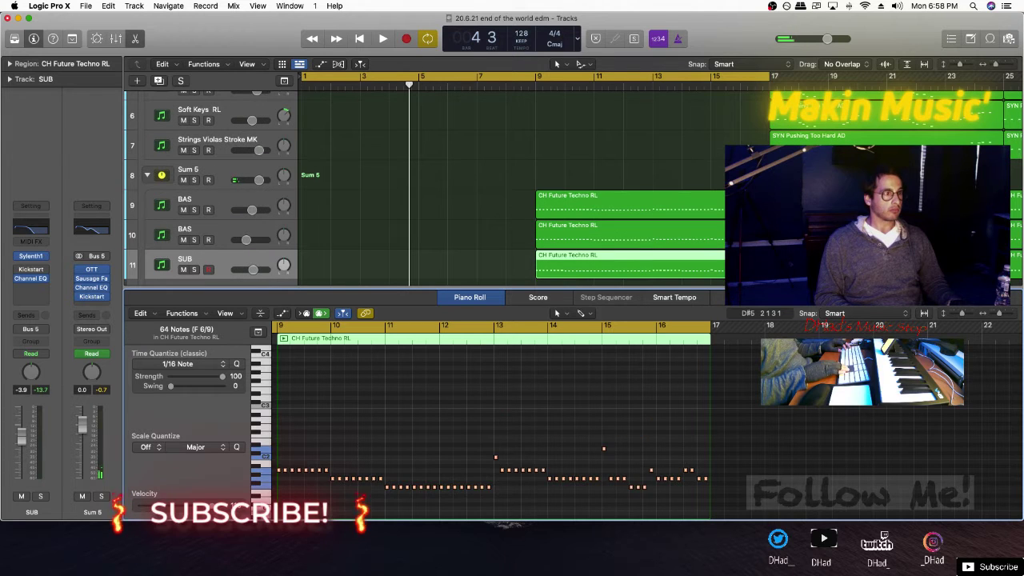
{"action": "key", "text": "Up"}
{"action": "key", "text": "Up"}
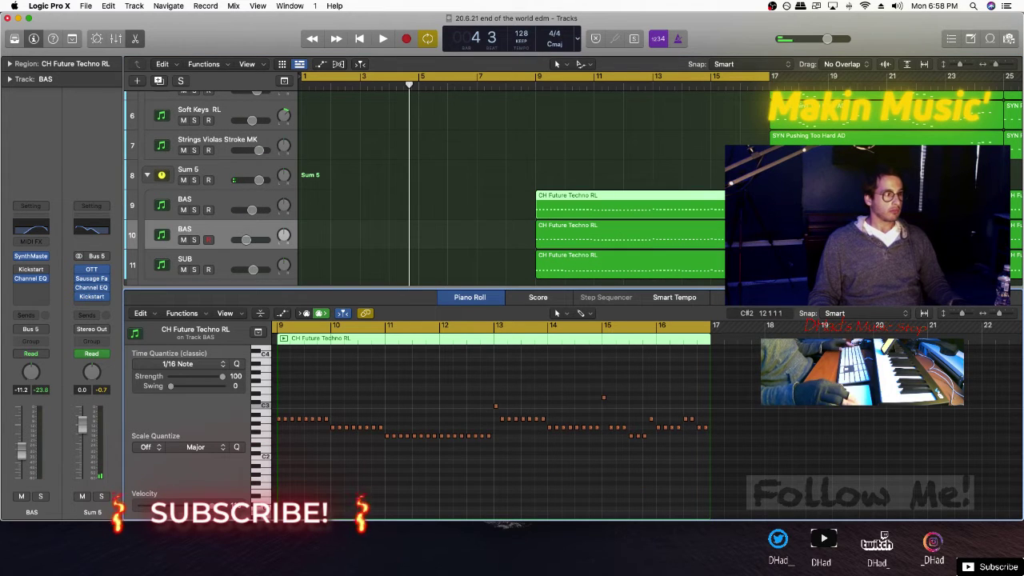
Stretch the first BAS note across bar 9 and delete the repeated notes in bars 9 to 12, keeping the first of each pitch
{"action": "key", "text": "super+a"}
{"action": "mouse_move", "coordinate": [330, 423]}
{"action": "left_mouse_down"}
{"action": "mouse_move", "coordinate": [282, 417]}
{"action": "mouse_move", "coordinate": [329, 419]}
{"action": "left_mouse_up"}
{"action": "key", "text": "Delete"}
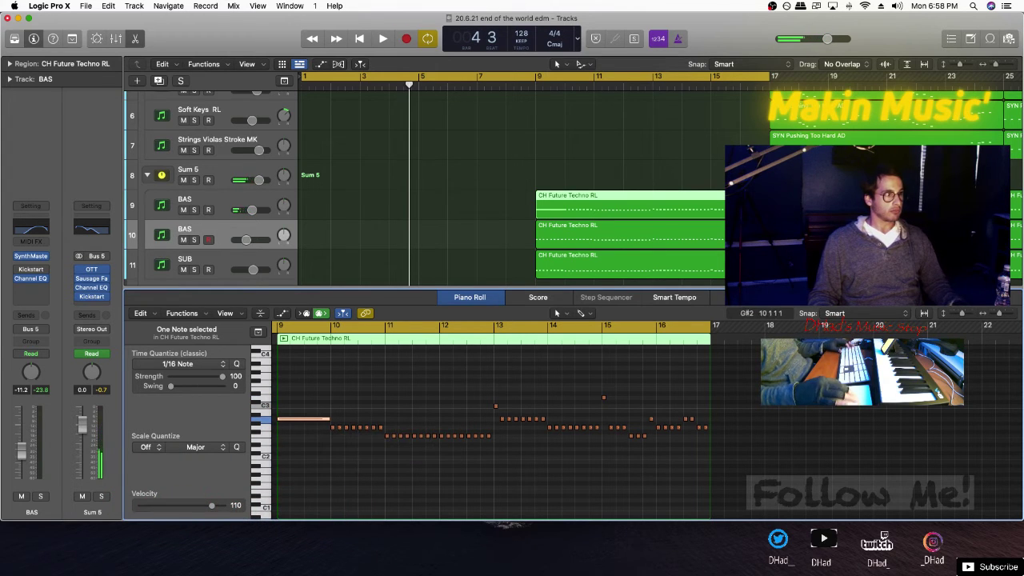
{"action": "key", "text": "Delete"}
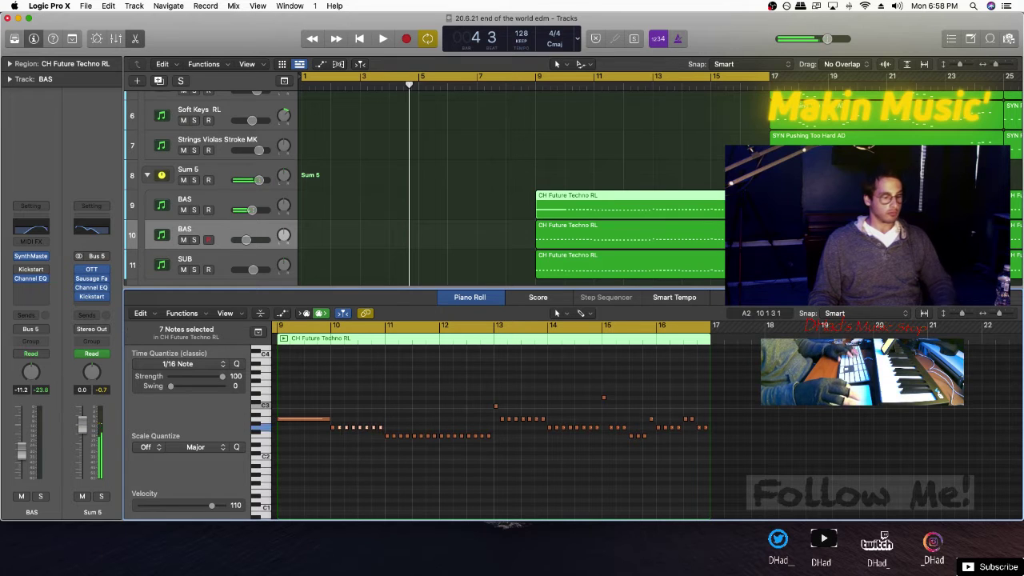
{"action": "left_click_drag", "start_coordinate": [527, 477], "coordinate": [395, 424]}
{"action": "key", "text": "Delete"}
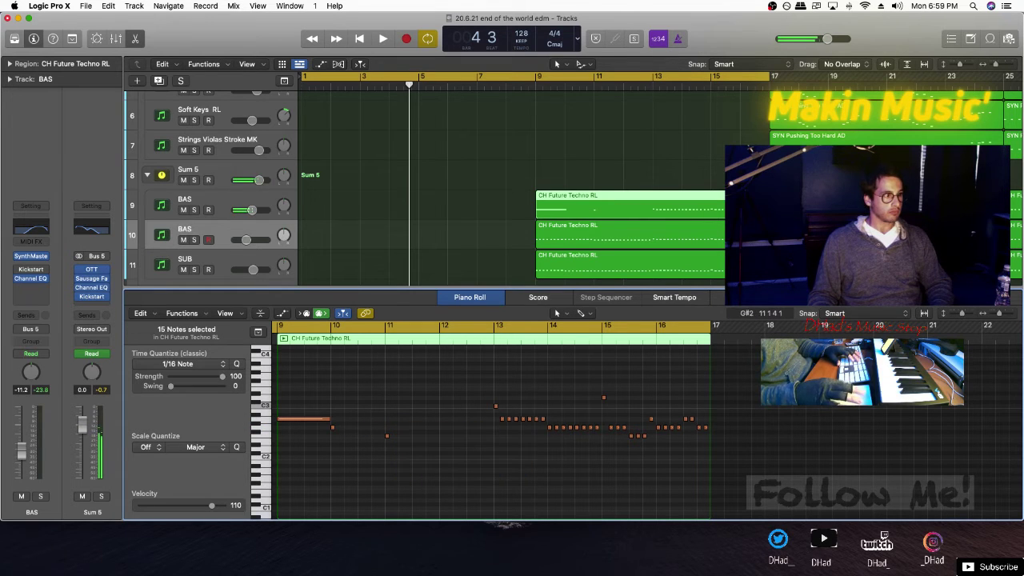
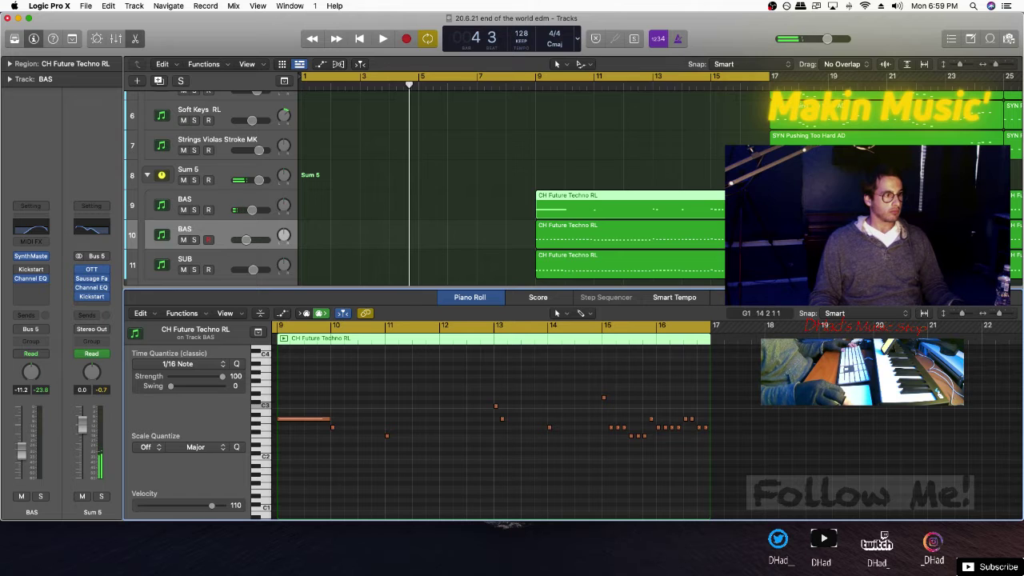
Extend the bar 11 BAS note to bar 13 and copy the edited region onto the lower BAS and SUB tracks at bar 9
{"action": "left_click_drag", "start_coordinate": [403, 448], "coordinate": [493, 437]}
{"action": "key", "text": "space"}
{"action": "key", "text": "space"}
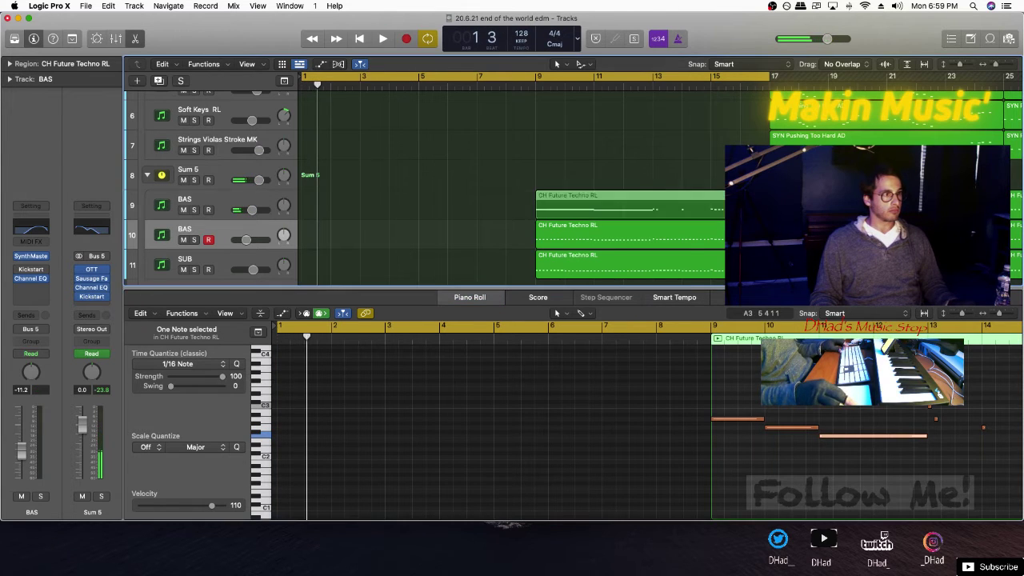
{"action": "left_click_drag", "start_coordinate": [564, 236], "coordinate": [564, 268]}
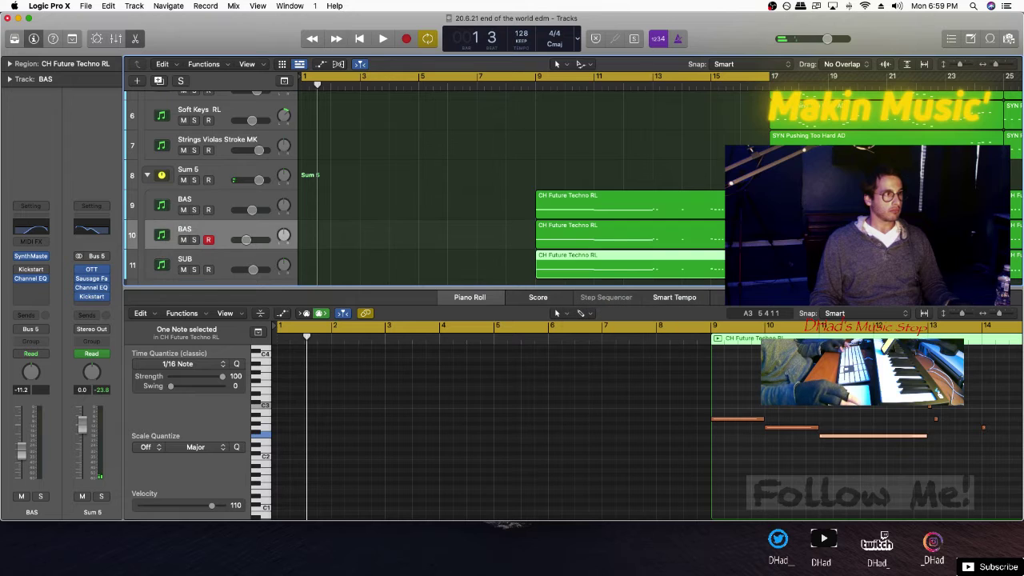
Play the bass from just before bar 9 and mute the upper BAS track to hear the remaining layers
{"action": "left_click", "coordinate": [525, 85]}
{"action": "key", "text": "space"}
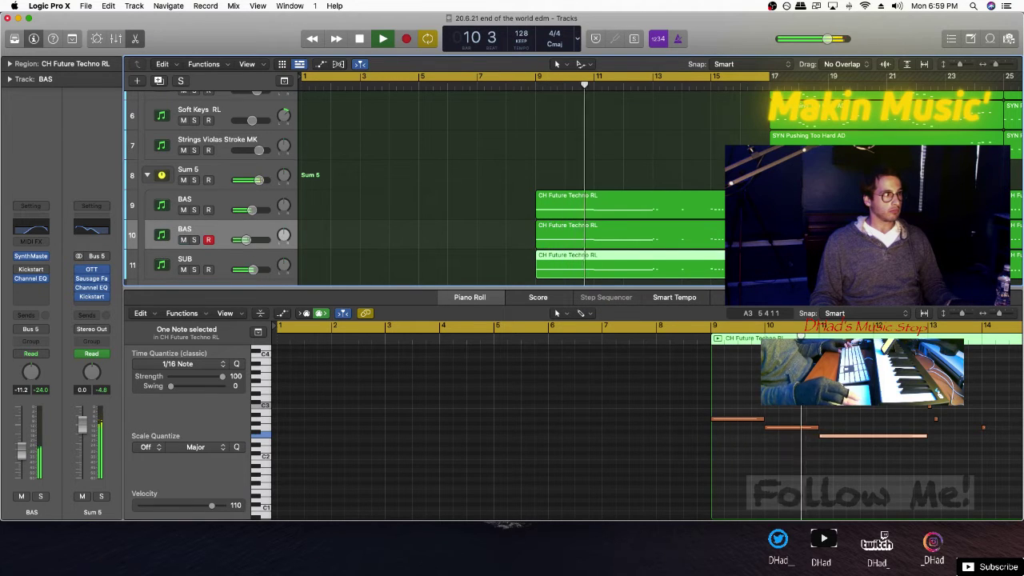
{"action": "key", "text": "ctrl+m"}
{"action": "left_click", "coordinate": [183, 240]}
{"action": "left_click", "coordinate": [184, 210]}
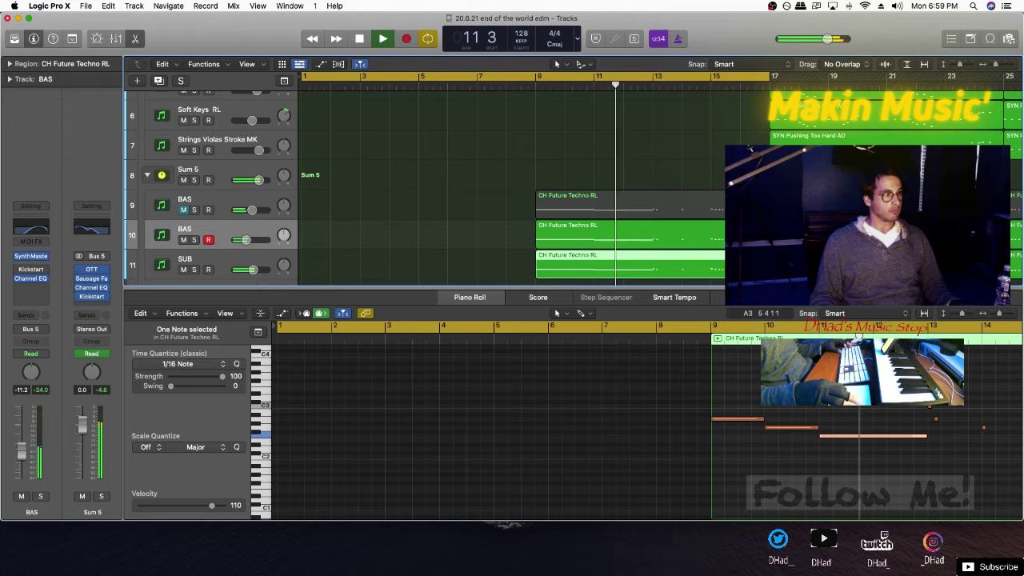
Transpose all notes of the SUB region at bar 9 down an octave and lower the SUB track's volume slightly
{"action": "left_click", "coordinate": [860, 452]}
{"action": "key", "text": "super+a"}
{"action": "key", "text": "alt+shift+Down"}
{"action": "key", "text": "space"}
{"action": "key", "text": "space"}
{"action": "left_click", "coordinate": [521, 85]}
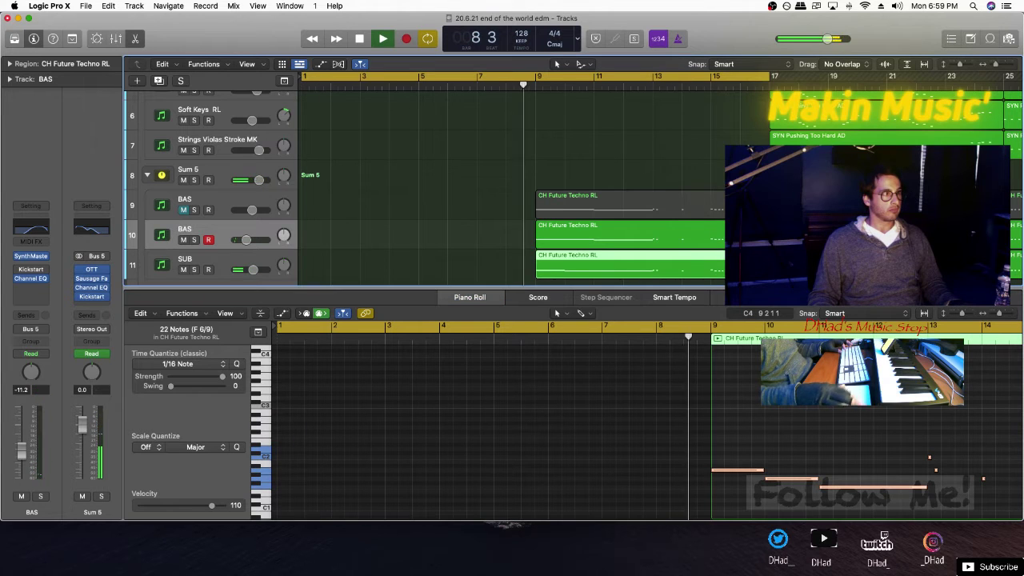
{"action": "mouse_move", "coordinate": [251, 270]}
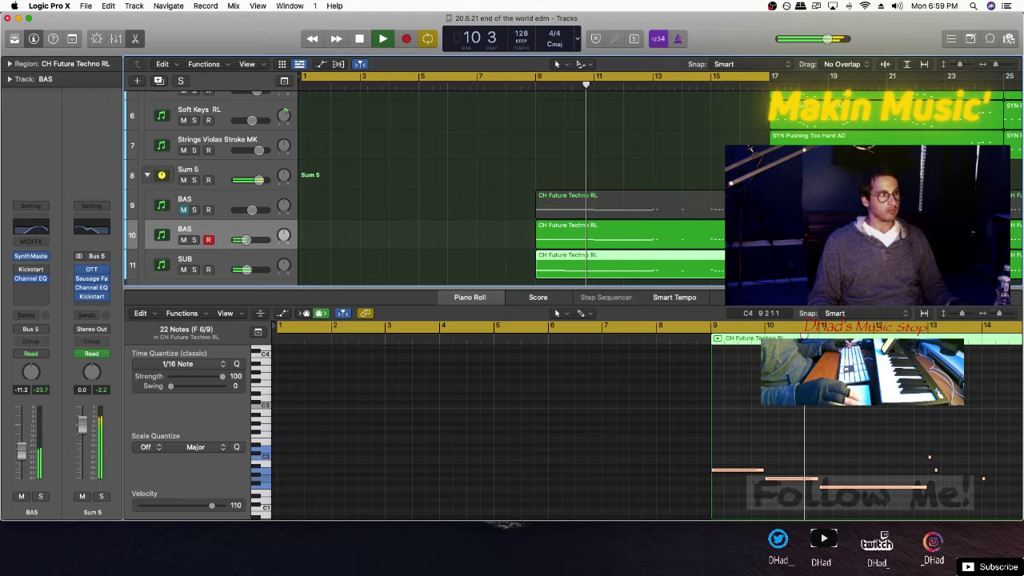
{"action": "key", "text": "e"}
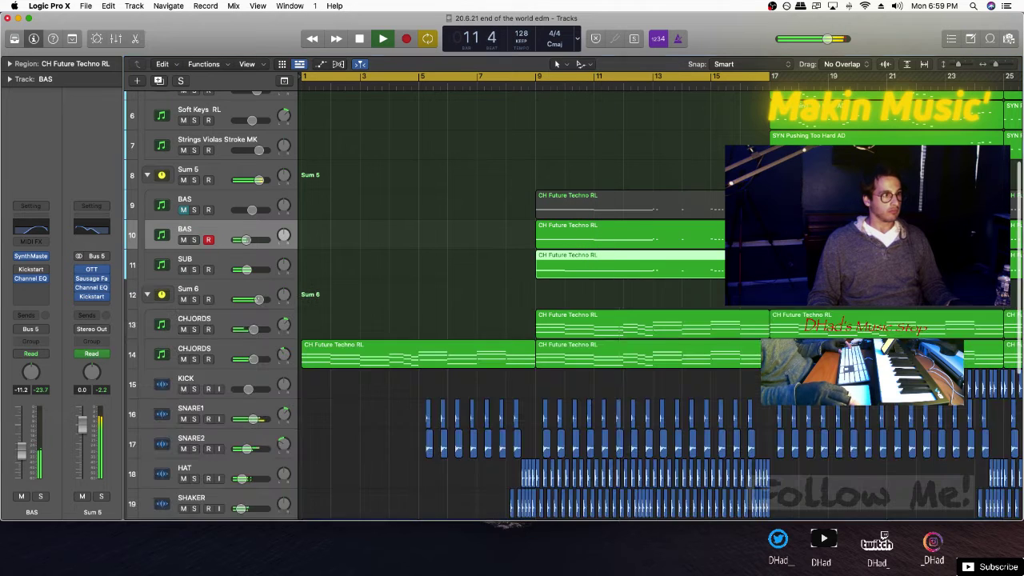
Unmute the upper BAS track, replay from just before bar 9, and delete that track's region at bar 9
{"action": "left_click", "coordinate": [183, 210]}
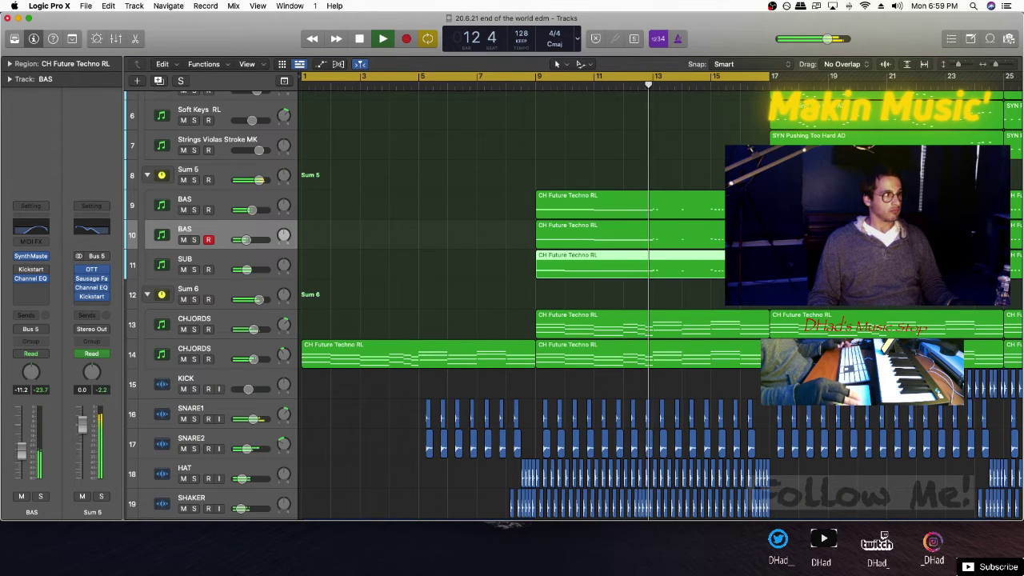
{"action": "key", "text": "Return"}
{"action": "left_click", "coordinate": [528, 85]}
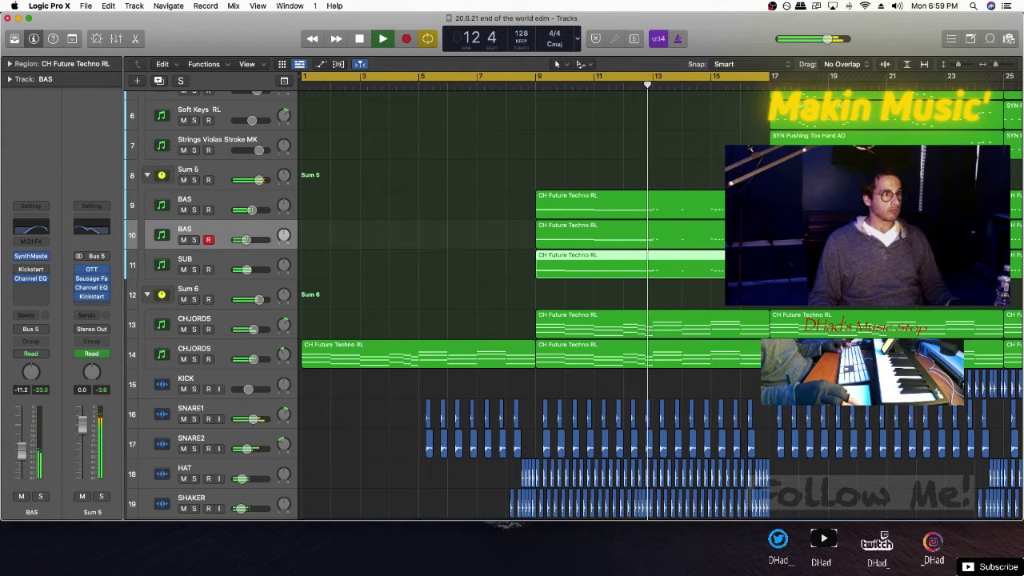
{"action": "key", "text": "Delete"}
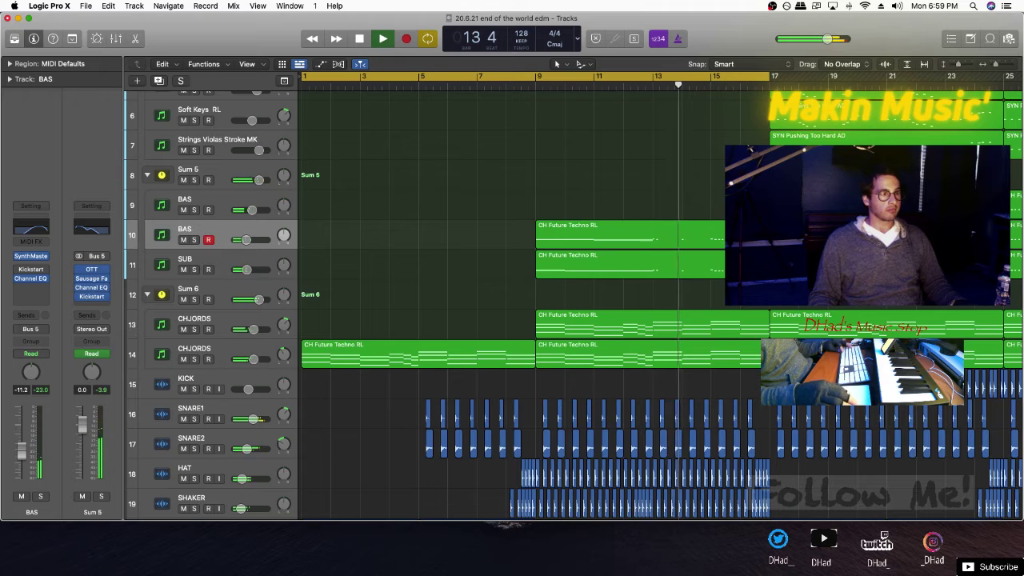
{"action": "key", "text": "space"}
In the lower BAS region, stretch the notes across bars 13 and 14 and delete the repeated notes through bar 16
{"action": "left_click", "coordinate": [624, 232]}
{"action": "key", "text": "p"}
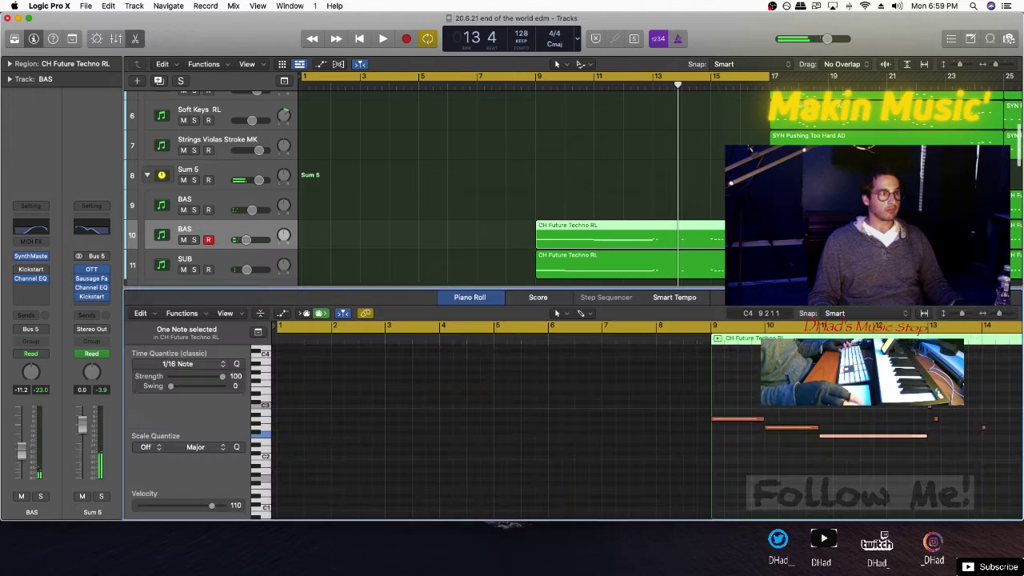
{"action": "scroll", "coordinate": [780, 450], "scroll_direction": "right", "scroll_amount": 8}
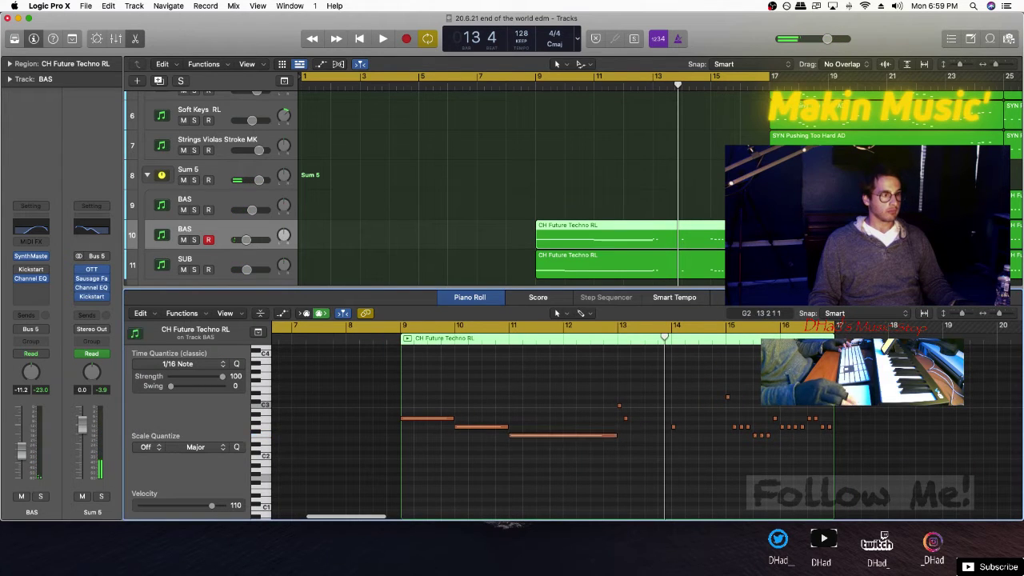
{"action": "left_click_drag", "start_coordinate": [624, 419], "coordinate": [761, 434]}
{"action": "key", "text": "Delete"}
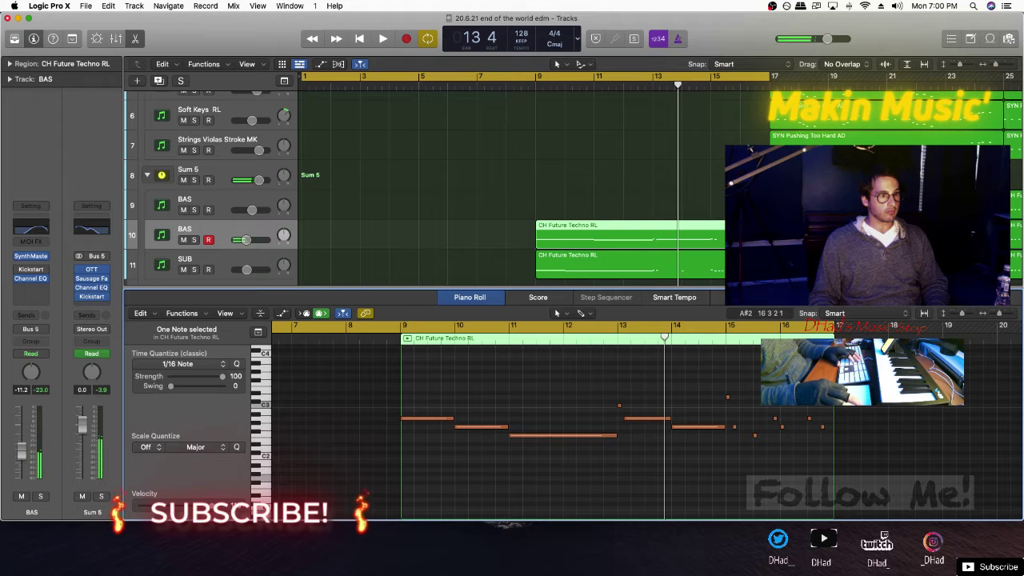
Lengthen the remaining short notes in bars 15 and 16 of the lower BAS region to close the gaps
{"action": "left_click_drag", "start_coordinate": [825, 433], "coordinate": [727, 390]}
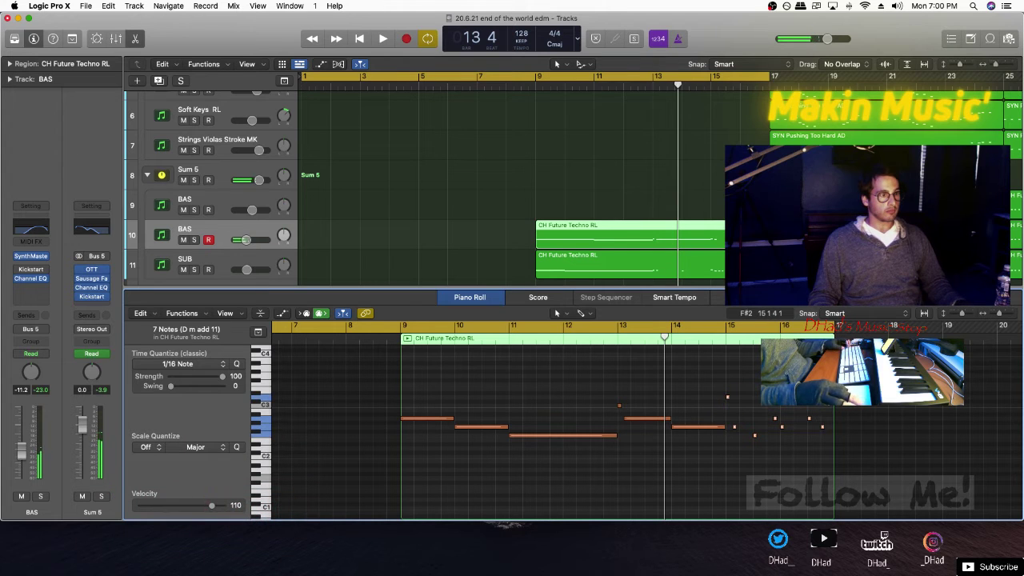
{"action": "left_click_drag", "start_coordinate": [734, 427], "coordinate": [731, 398]}
{"action": "left_click", "coordinate": [753, 401]}
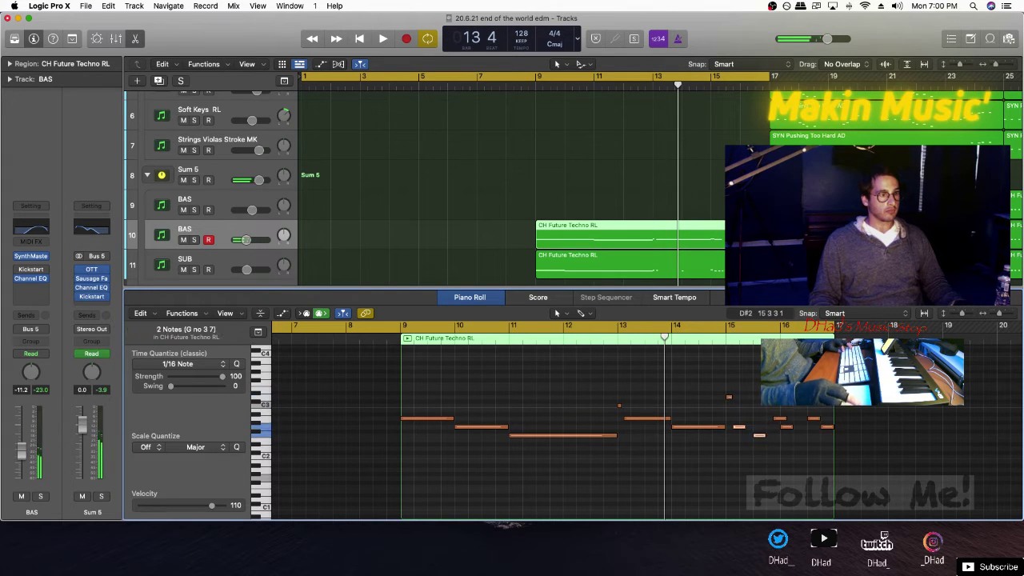
{"action": "left_click_drag", "start_coordinate": [785, 418], "coordinate": [752, 426]}
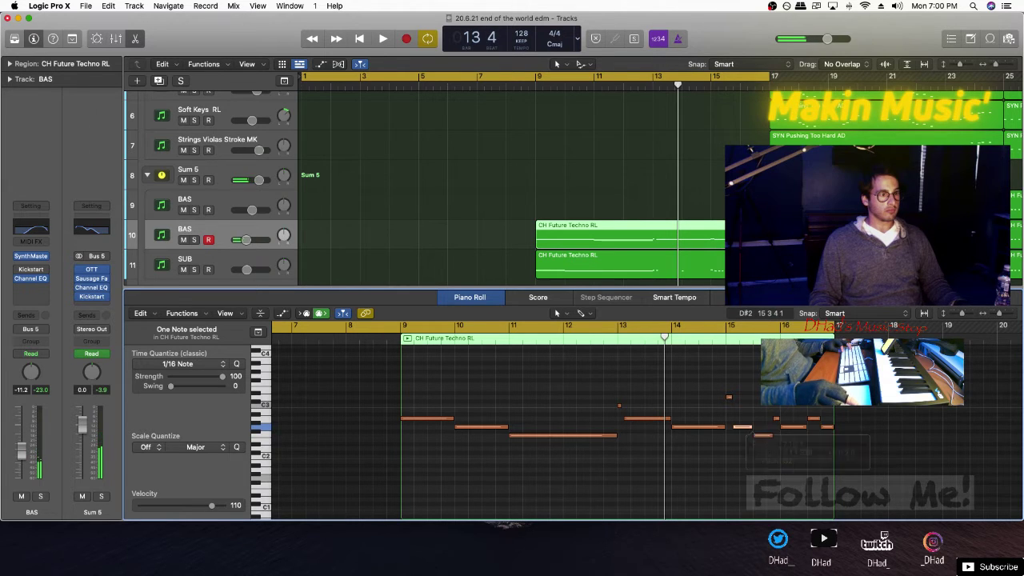
Copy the edited lower BAS region onto the SUB track at bar 9 and transpose its notes down an octave
{"action": "key", "text": "space"}
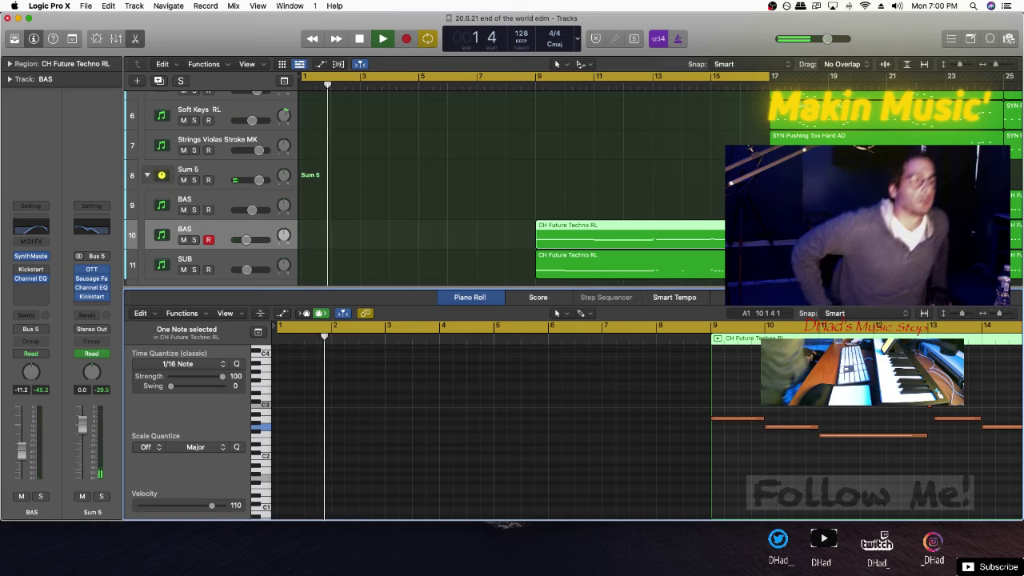
{"action": "left_click_drag", "start_coordinate": [676, 236], "coordinate": [676, 272]}
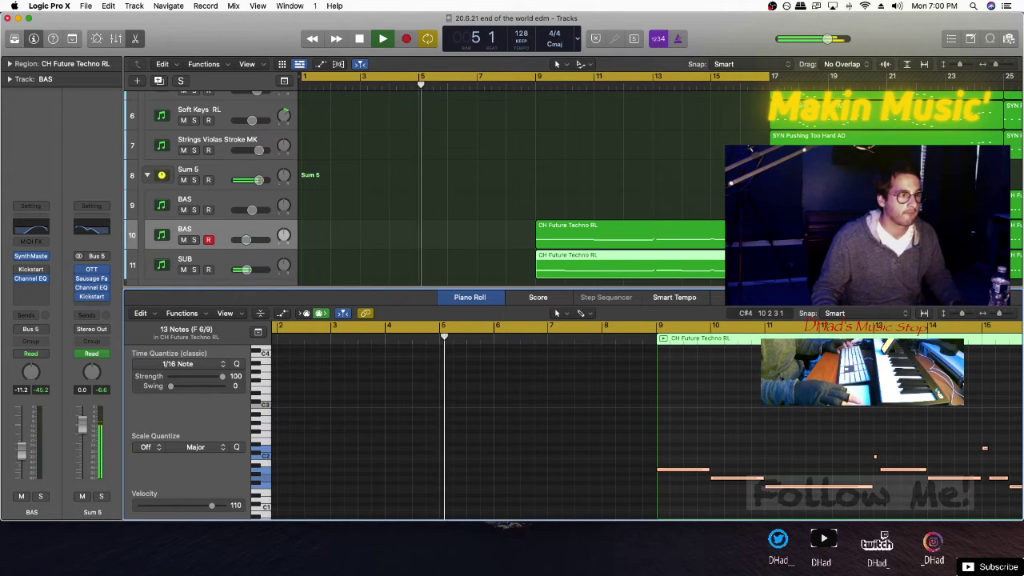
{"action": "key", "text": "p"}
Turn off cycle mode so playback continues past bar 17
{"action": "key", "text": "super+Up"}
{"action": "key", "text": "super+Up"}
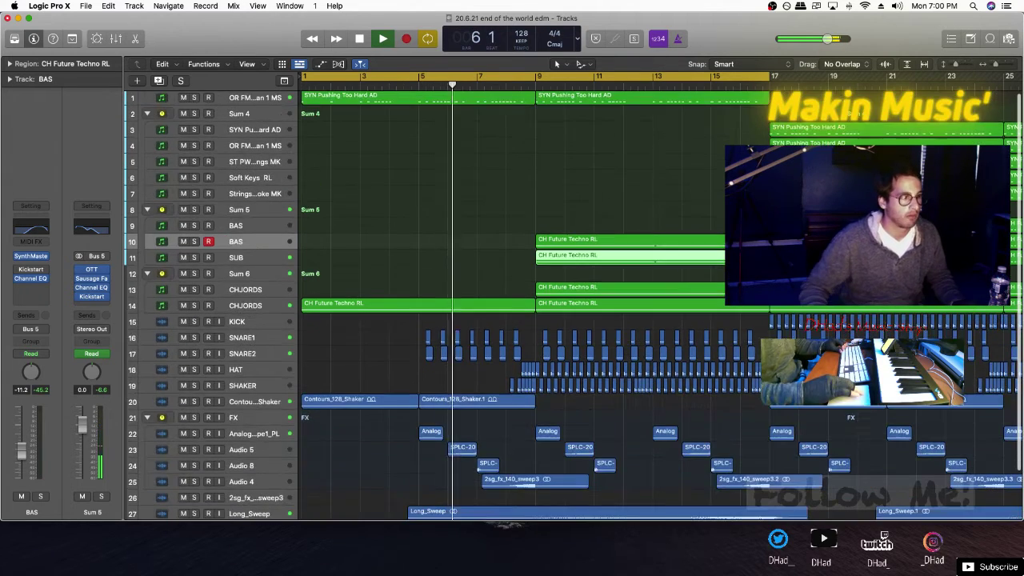
{"action": "key", "text": "super+Up"}
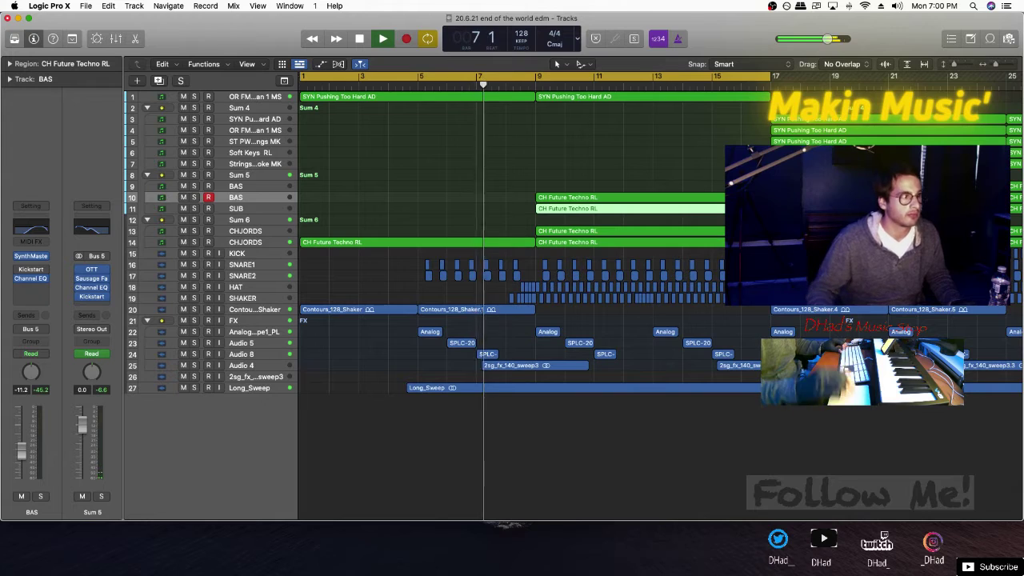
{"action": "key", "text": "super+Down"}
{"action": "key", "text": "super+Right"}
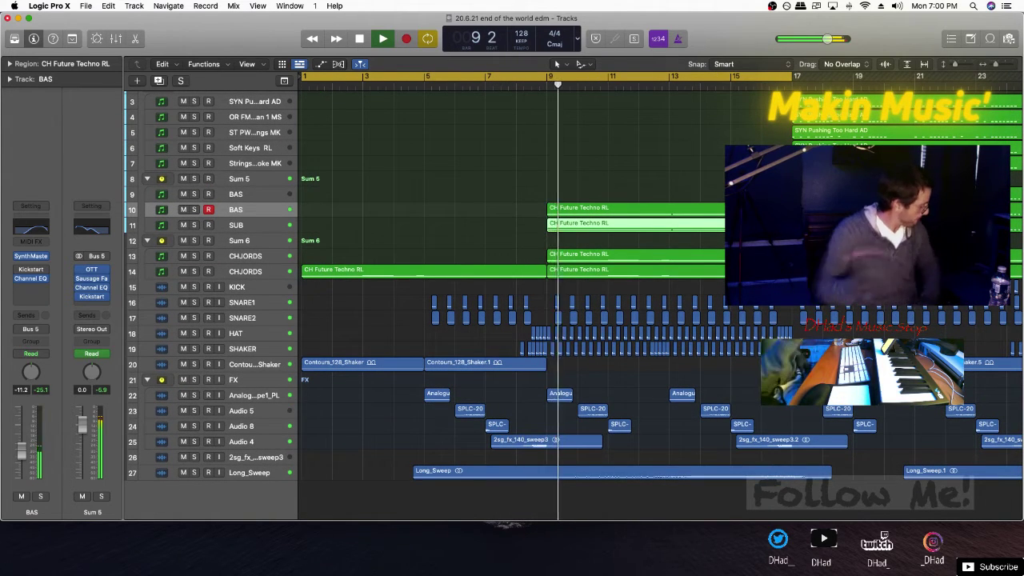
{"action": "key", "text": "c"}
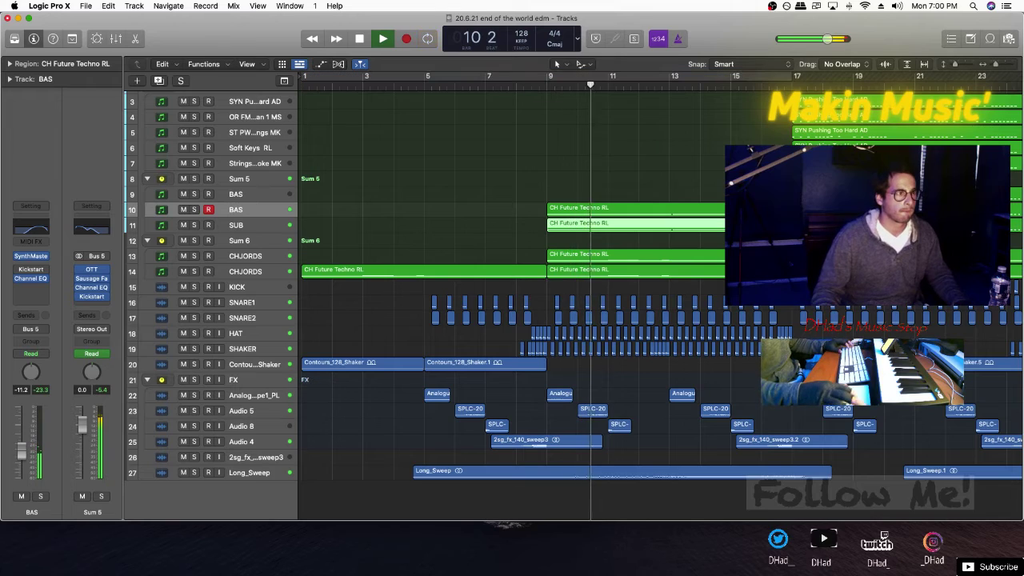
Play through bars 10 to 16 and examine the drum and FX regions leading into bar 17
{"action": "scroll", "coordinate": [512, 218], "scroll_direction": "up", "scroll_amount": 3}
{"action": "scroll", "coordinate": [512, 218], "scroll_direction": "right", "scroll_amount": 4}
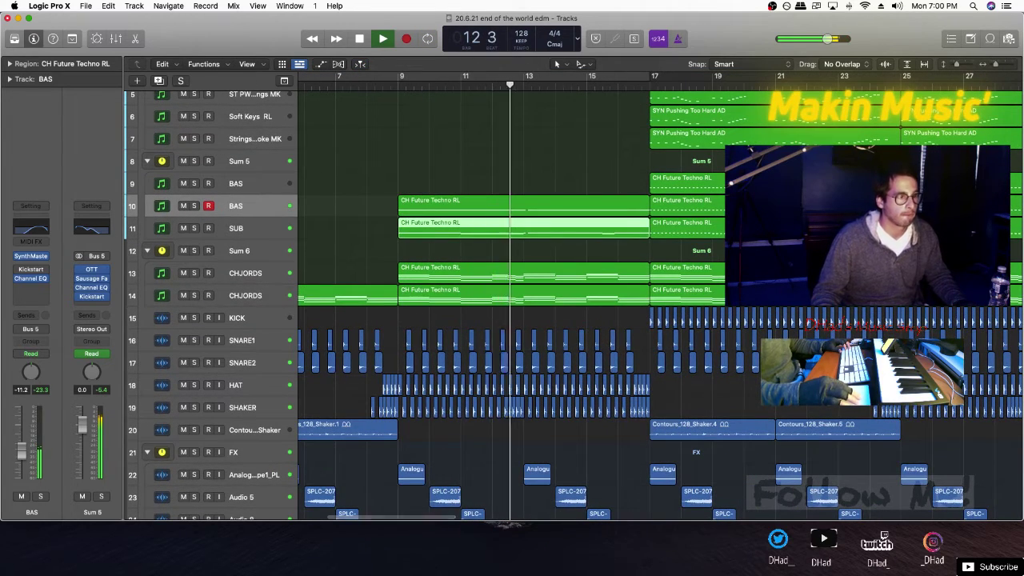
{"action": "scroll", "coordinate": [512, 217], "scroll_direction": "down", "scroll_amount": 3}
{"action": "scroll", "coordinate": [512, 217], "scroll_direction": "down", "scroll_amount": 1}
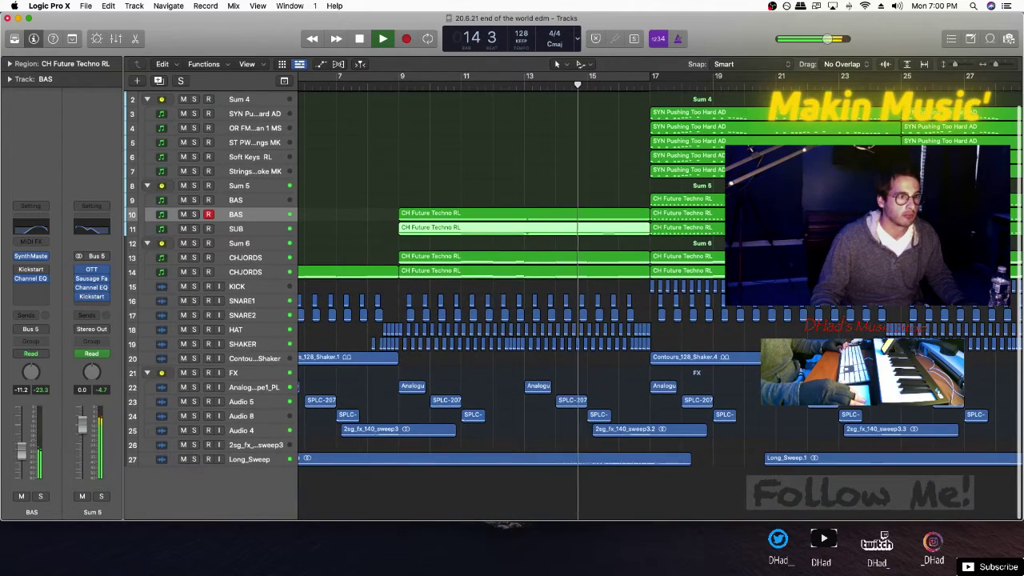
{"action": "key", "text": "super+Left"}
{"action": "key", "text": "super+Left"}
{"action": "key", "text": "super+Left"}
{"action": "key", "text": "super+Left"}
{"action": "key", "text": "super+Right"}
{"action": "key", "text": "super+Right"}
{"action": "key", "text": "super+Right"}
{"action": "key", "text": "super+Right"}
{"action": "key", "text": "super+Right"}
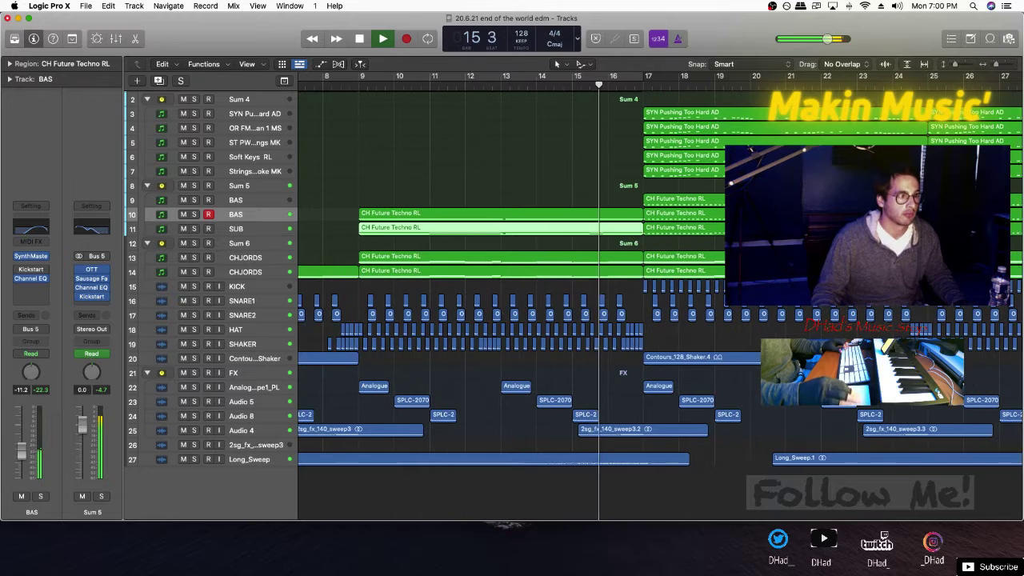
{"action": "key", "text": "super+Right"}
{"action": "key", "text": "super+Right"}
{"action": "key", "text": "space"}
Double the SNARE1 and SNARE2 hits in bars 14 to 16 with copies between the existing hits, and play them back
{"action": "left_click_drag", "start_coordinate": [642, 318], "coordinate": [497, 314]}
{"action": "double_click", "coordinate": [401, 84]}
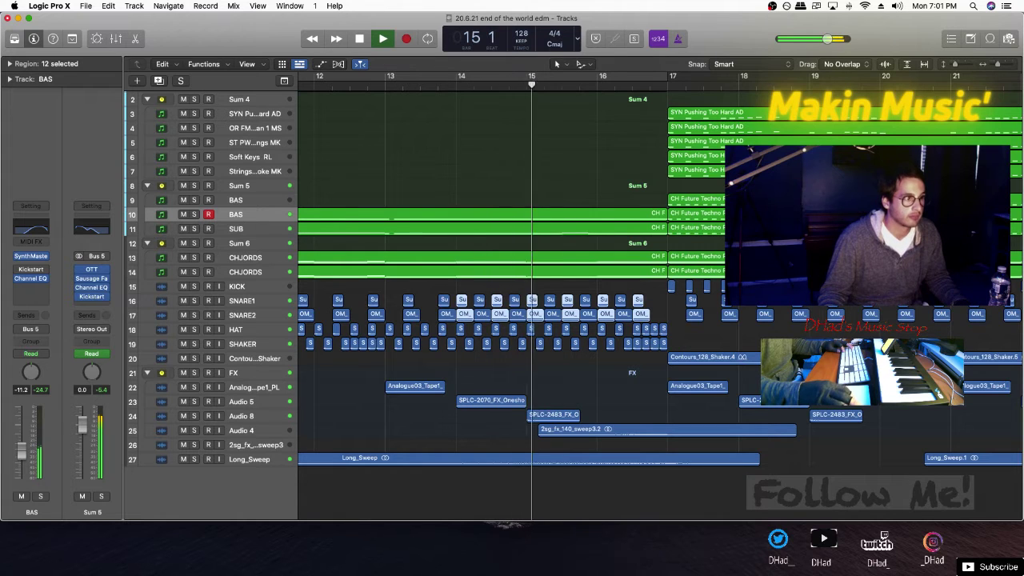
{"action": "key", "text": "space"}
With the Marquee tool, halve the first SNARE1 and SNARE2 hits in bar 15, remove the following hits and copy the halved pair alongside
{"action": "left_click_drag", "start_coordinate": [659, 315], "coordinate": [529, 300]}
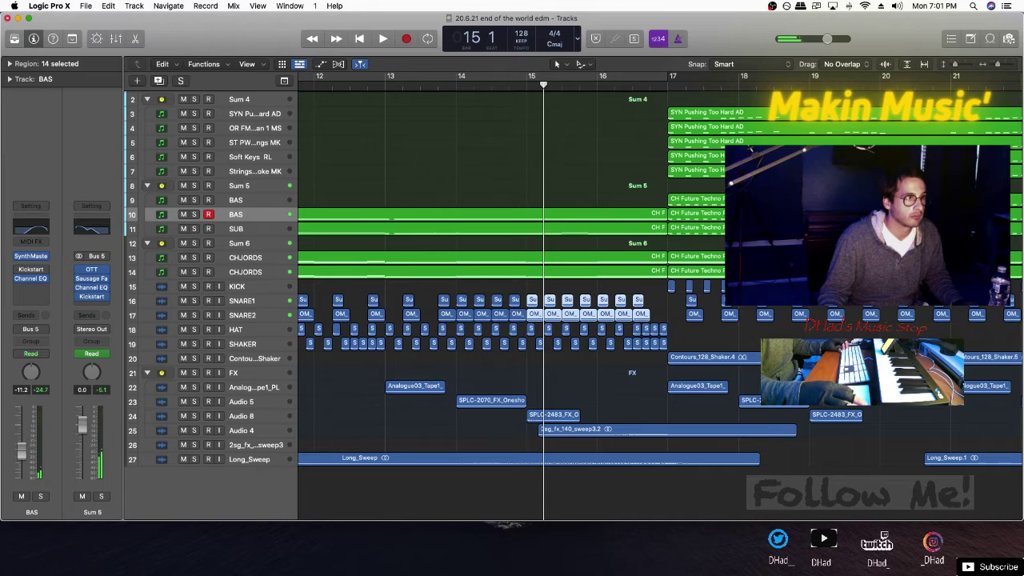
{"action": "left_click", "coordinate": [585, 64]}
{"action": "left_click", "coordinate": [621, 246]}
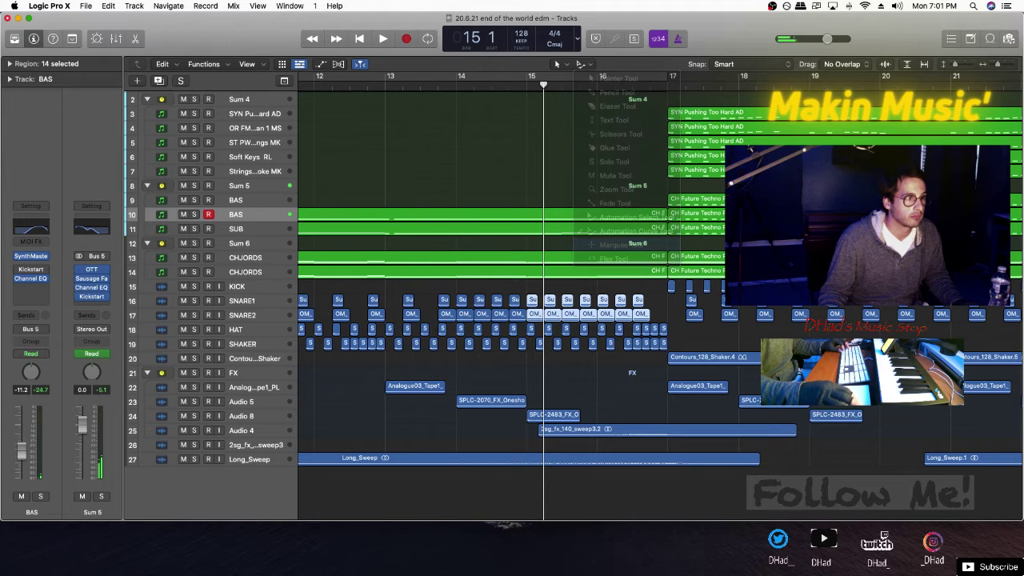
{"action": "left_click", "coordinate": [536, 328]}
{"action": "left_click_drag", "start_coordinate": [542, 321], "coordinate": [658, 316]}
{"action": "key", "text": "Delete"}
{"action": "left_click", "coordinate": [641, 315]}
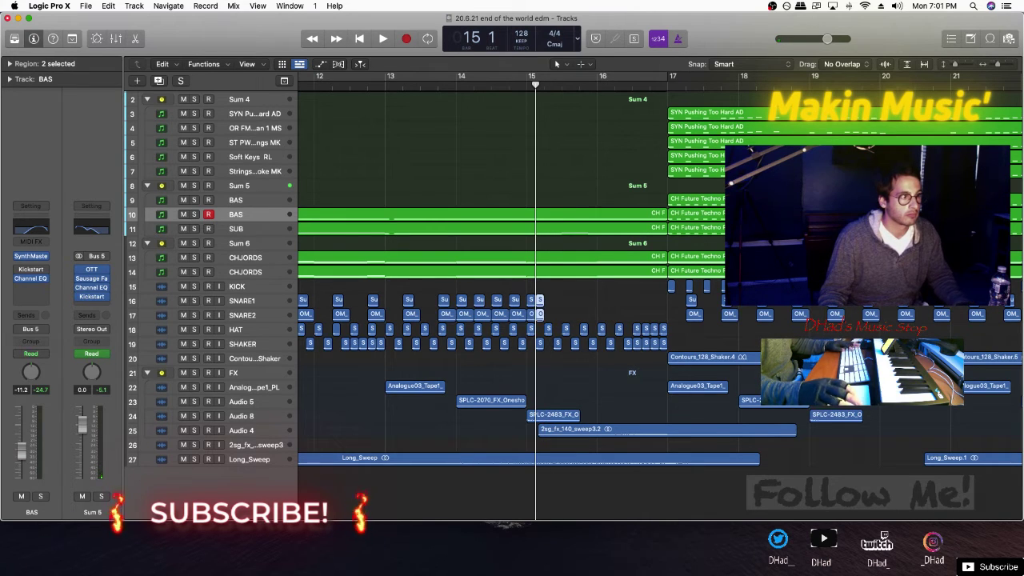
Repeat the halved SNARE1 and SNARE2 hits to fill bars 15 and 16 with an eighth-note roll
{"action": "key", "text": "super+r"}
{"action": "key", "text": "super+r"}
{"action": "key", "text": "super+r"}
{"action": "key", "text": "super+r"}
{"action": "key", "text": "super+r"}
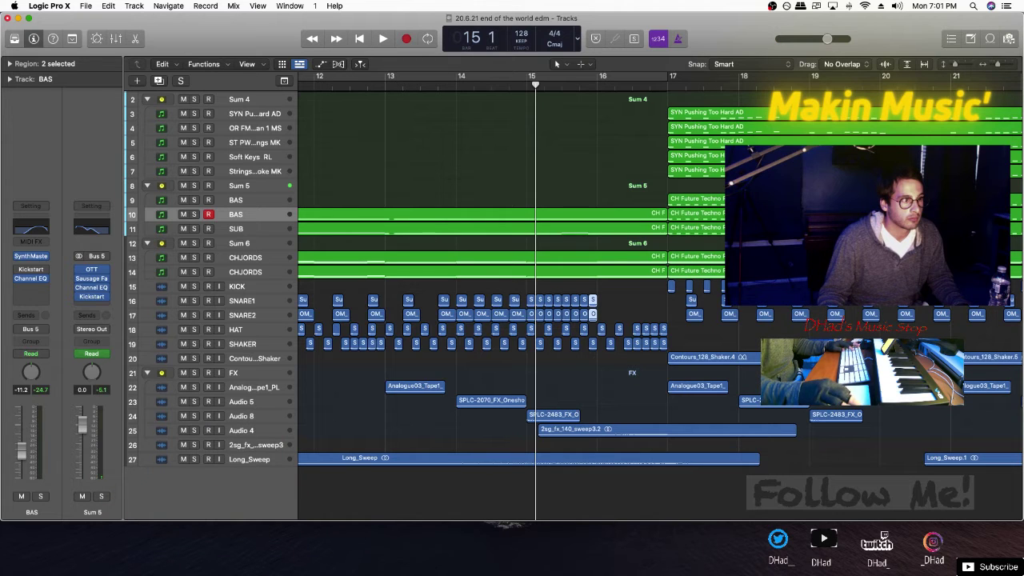
{"action": "key", "text": "super+r"}
{"action": "key", "text": "super+r"}
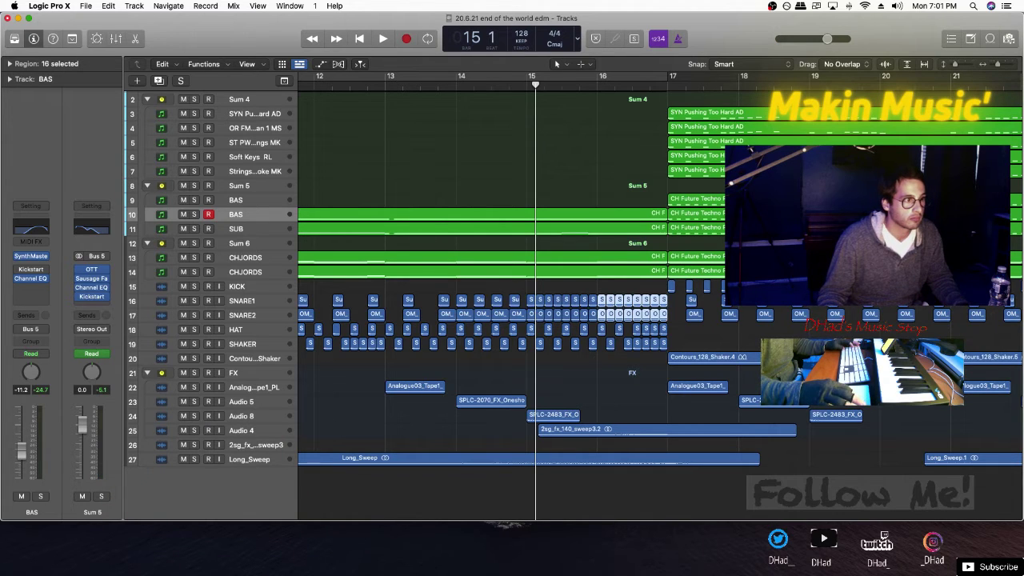
Halve the SNARE1 and SNARE2 hits in bar 16 and fill the gaps with copies to make a sixteenth-note roll
{"action": "left_click_drag", "start_coordinate": [606, 305], "coordinate": [626, 313]}
{"action": "key", "text": "super+Right"}
{"action": "key", "text": "super+Right"}
{"action": "key", "text": "super+Right"}
{"action": "key", "text": "super+Right"}
{"action": "key", "text": "super+Right"}
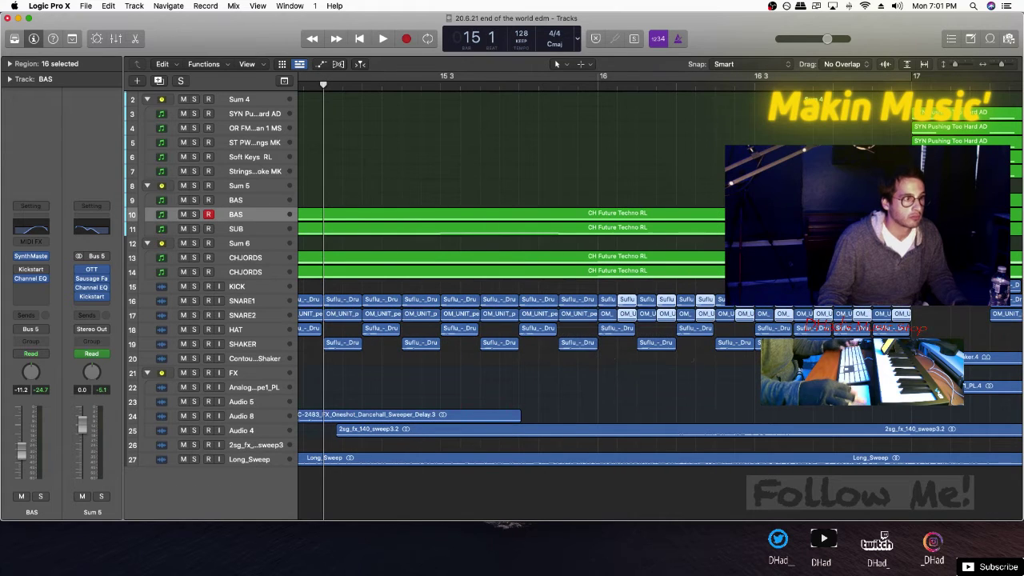
Play the snare build from bar 15 into bar 17 and check the transition across all tracks
{"action": "key", "text": "super+Left"}
{"action": "key", "text": "super+Left"}
{"action": "key", "text": "space"}
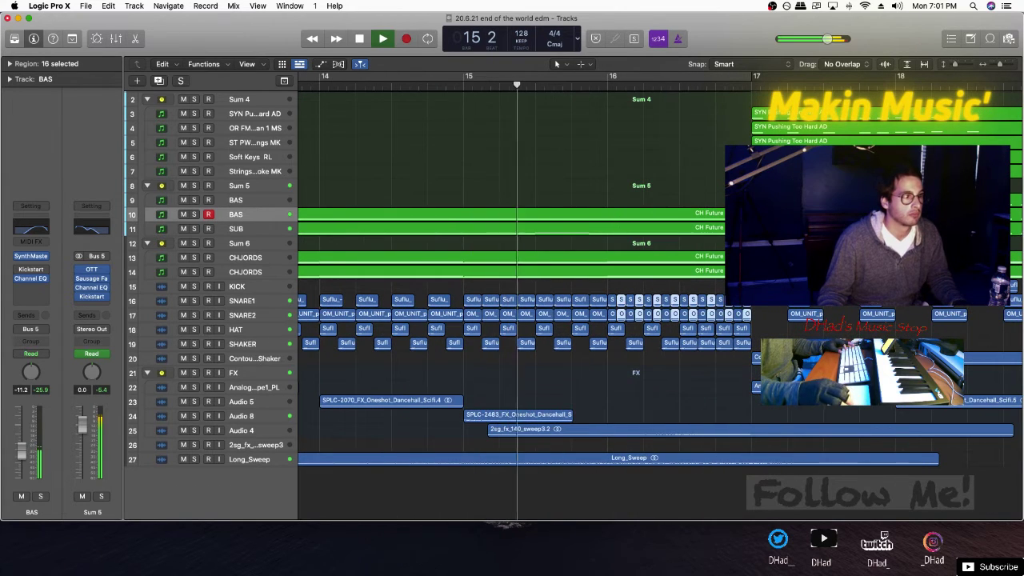
{"action": "key", "text": "super+Up"}
{"action": "key", "text": "super+Left"}
{"action": "key", "text": "super+Up"}
{"action": "key", "text": "super+Left"}
{"action": "key", "text": "super+Left"}
{"action": "key", "text": "super+Left"}
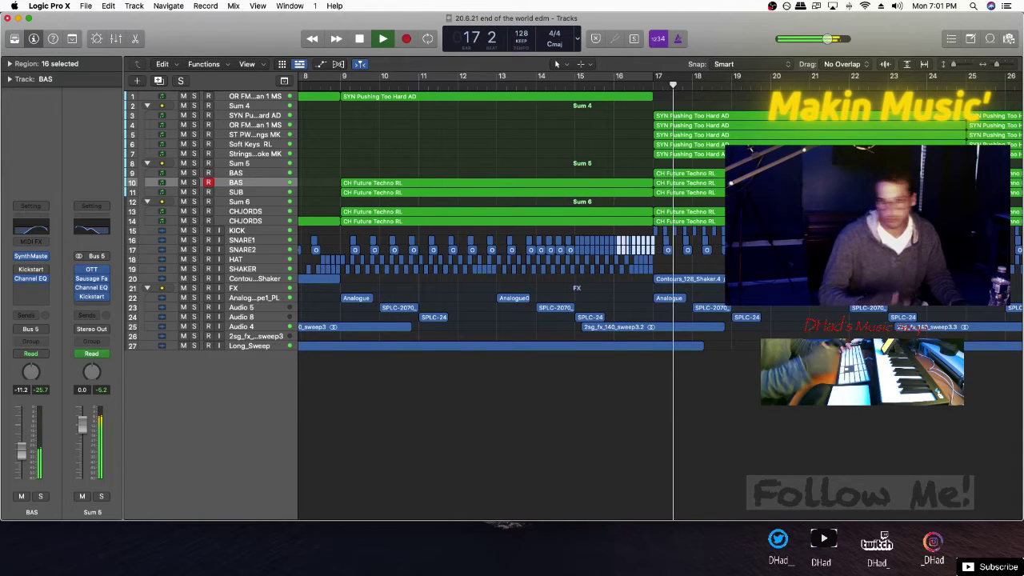
{"action": "key", "text": "super+Up"}
{"action": "key", "text": "super+Up"}
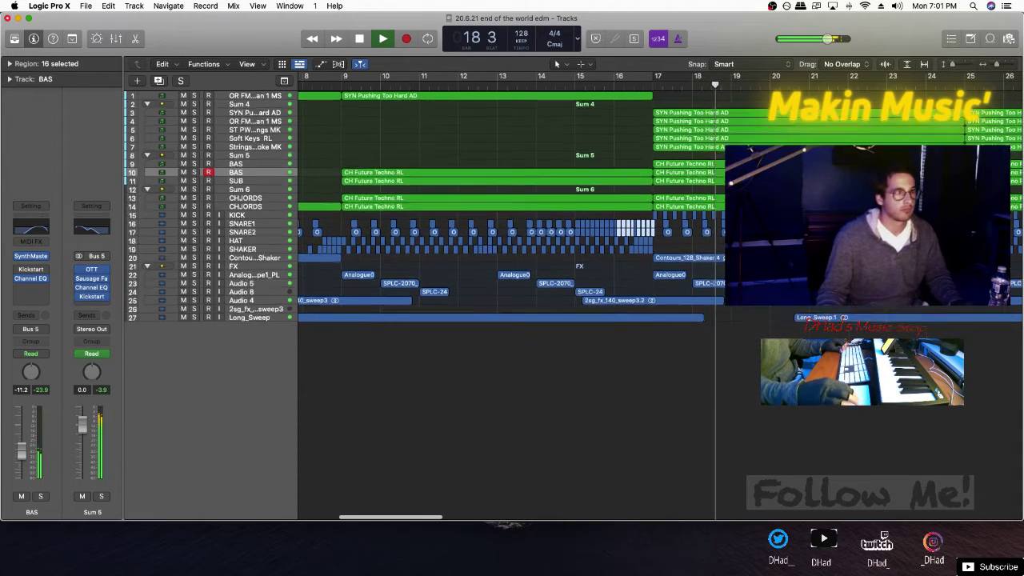
Examine the bass, chord, drum and FX regions after bar 17 while playback continues
{"action": "key", "text": "super+Right"}
{"action": "key", "text": "super+Right"}
{"action": "key", "text": "super+Right"}
{"action": "key", "text": "super+Down"}
{"action": "key", "text": "super+Down"}
{"action": "key", "text": "super+Down"}
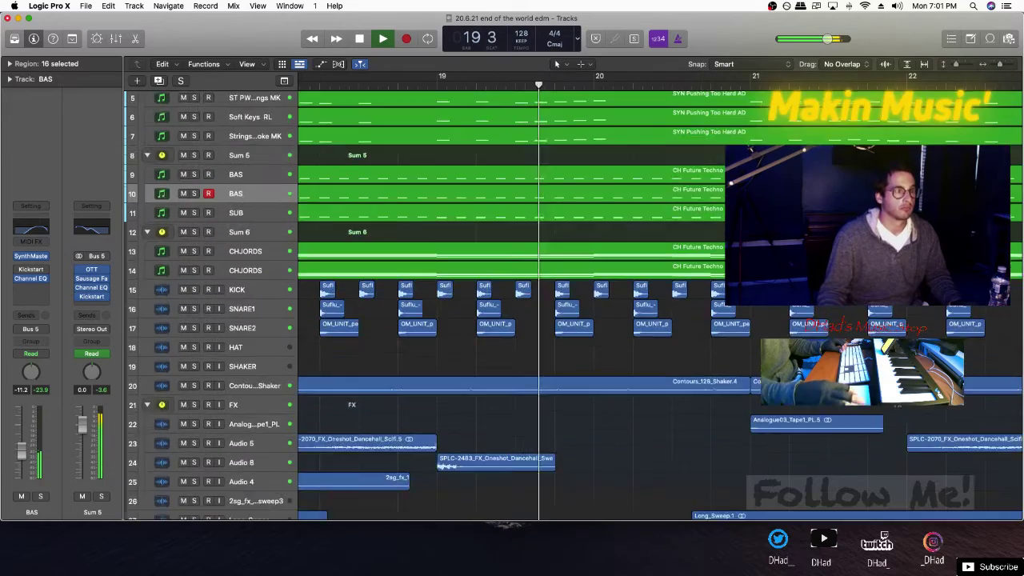
{"action": "key", "text": "super+Left"}
{"action": "key", "text": "super+Left"}
{"action": "key", "text": "super+Left"}
{"action": "key", "text": "super+Left"}
{"action": "key", "text": "super+Left"}
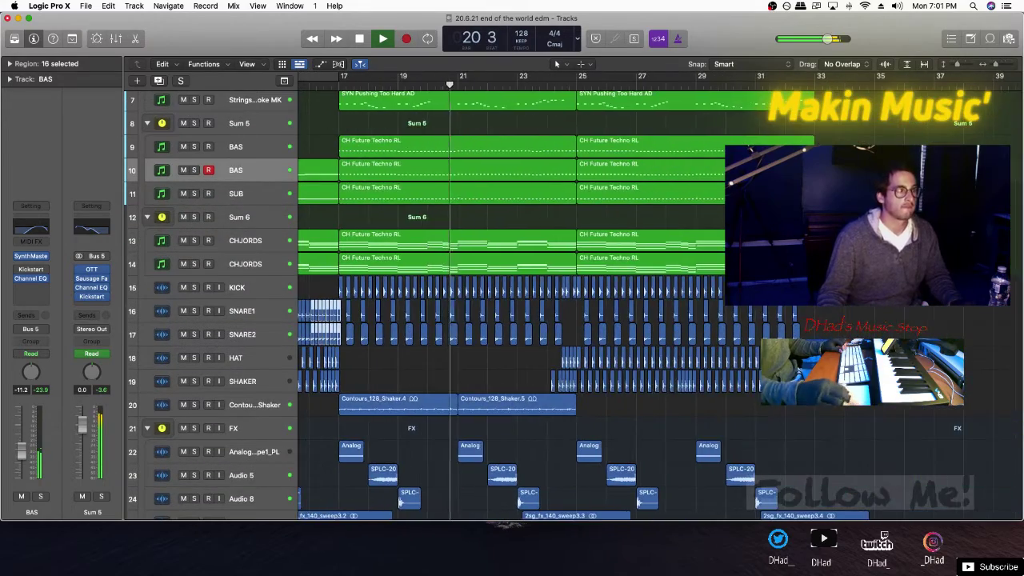
Add the ValhallaRoom reverb to the FX summing stack and resume playback
{"action": "key", "text": "super+Up"}
{"action": "key", "text": "super+Up"}
{"action": "key", "text": "super+Up"}
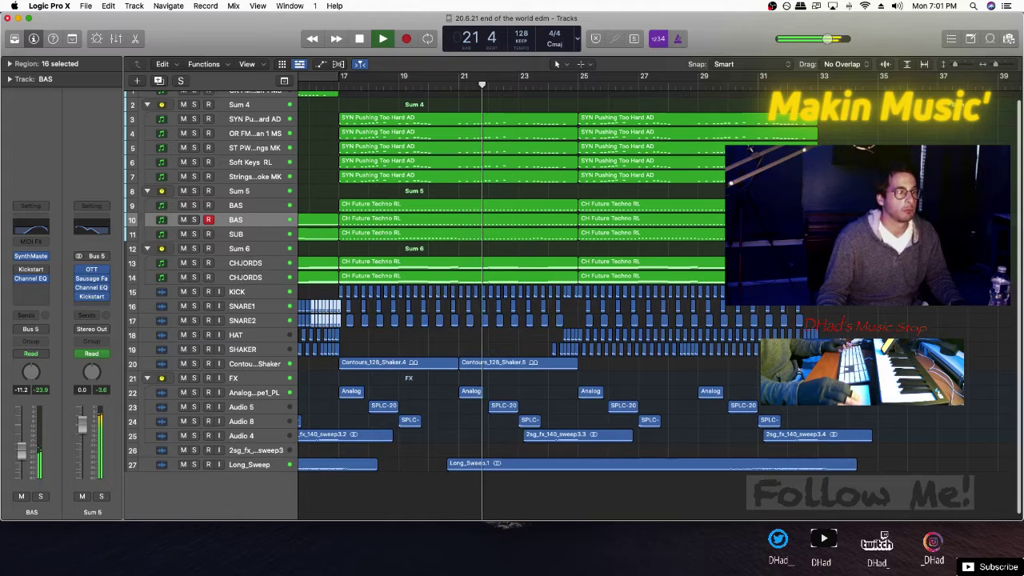
{"action": "key", "text": "space"}
{"action": "left_click", "coordinate": [234, 378]}
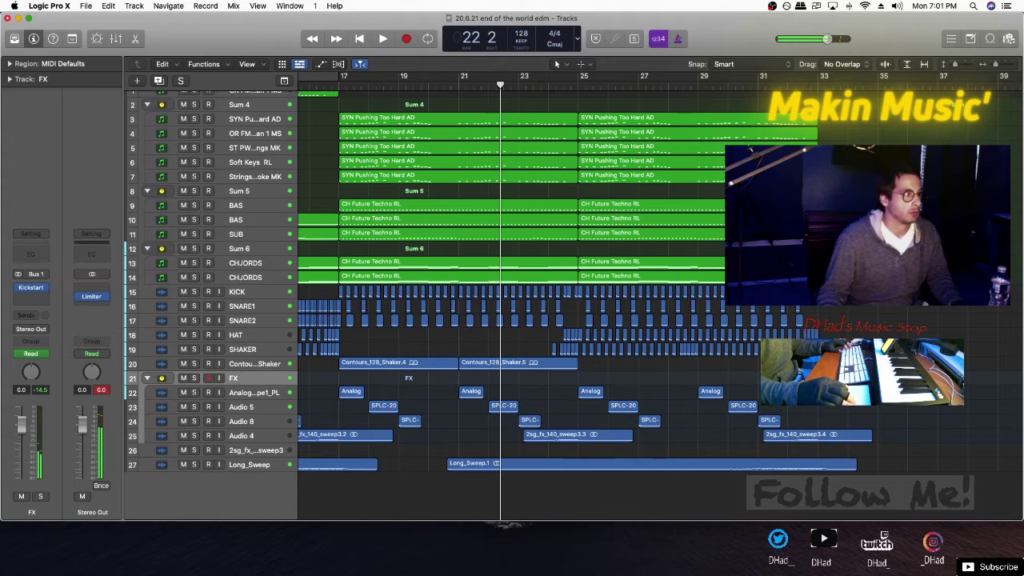
{"action": "key", "text": "x"}
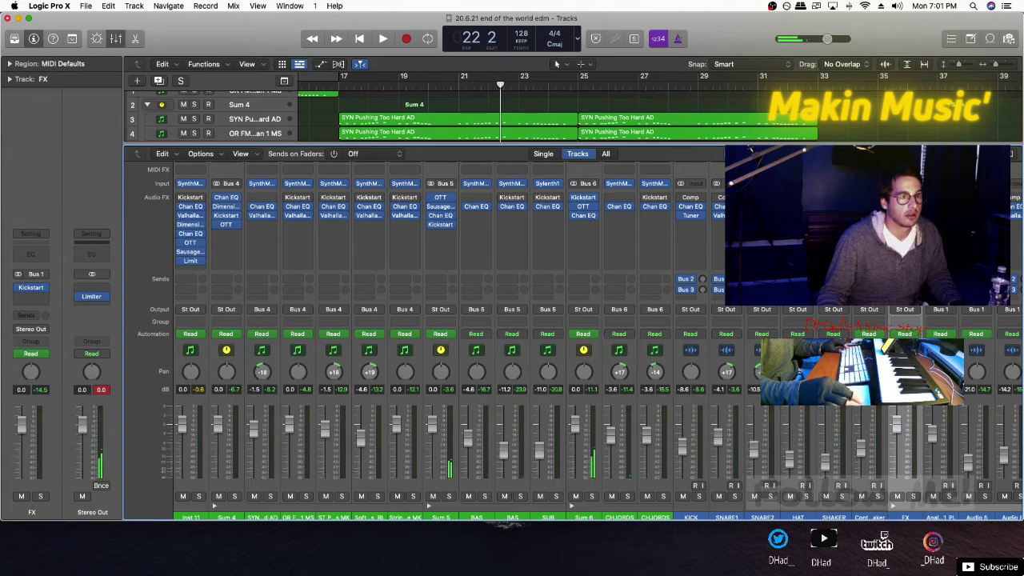
{"action": "key", "text": "space"}
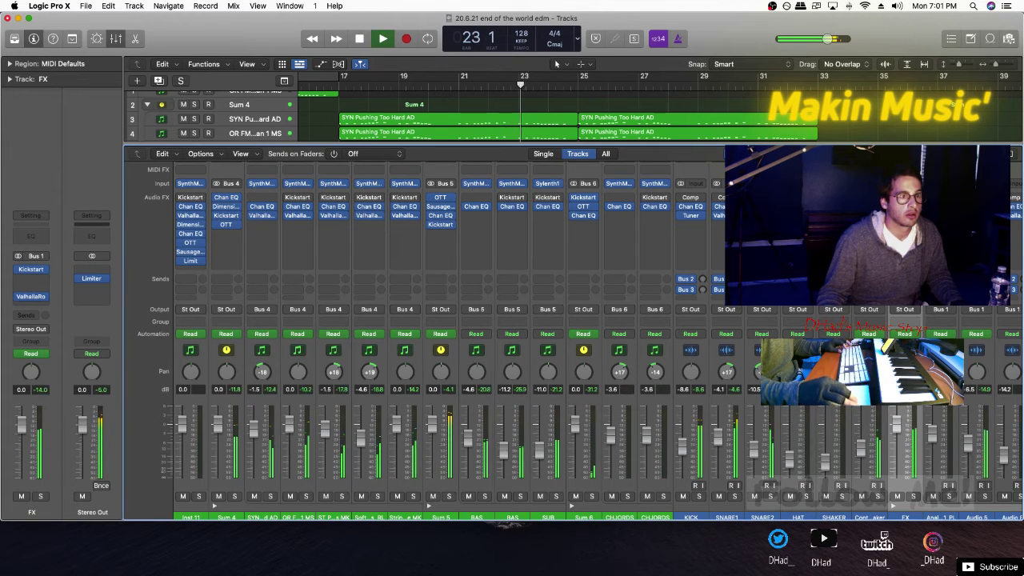
Set the FX stack's ValhallaRoom to 86.2% mix, 2.19 s decay and 87.6% depth
{"action": "left_click", "coordinate": [30, 296]}
{"action": "left_click_drag", "start_coordinate": [342, 340], "coordinate": [342, 302]}
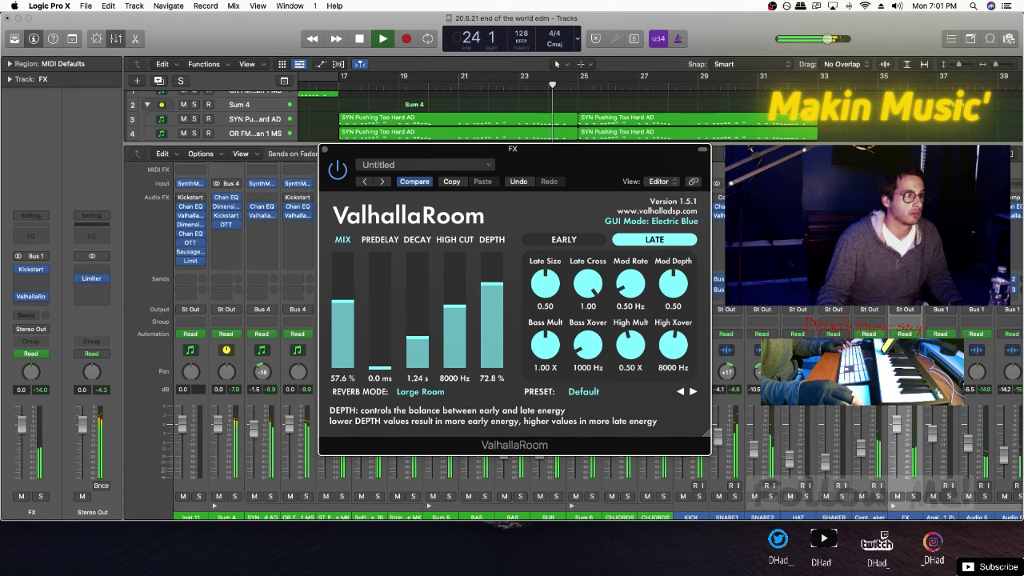
{"action": "left_click_drag", "start_coordinate": [417, 337], "coordinate": [416, 314]}
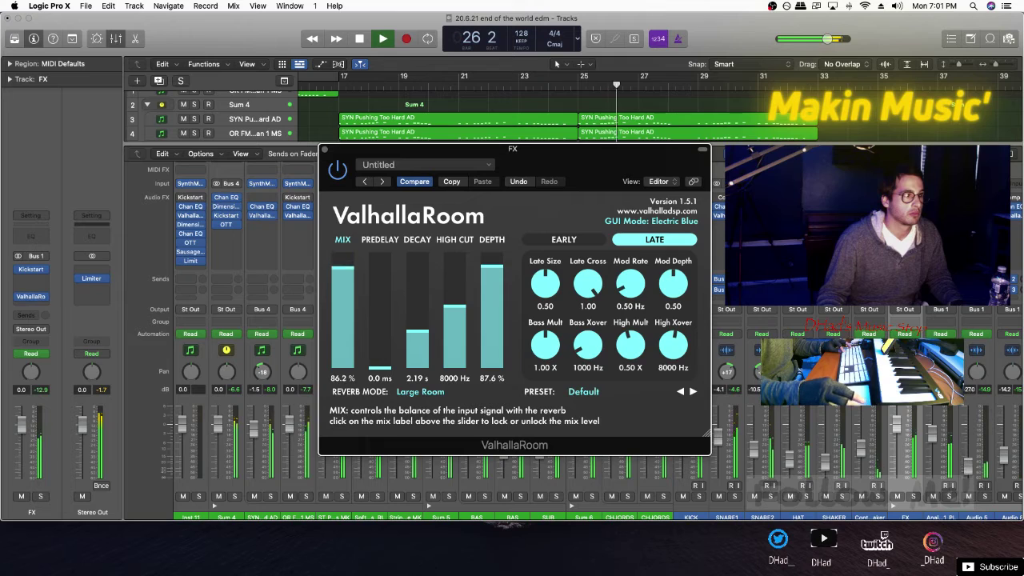
{"action": "key", "text": "super+w"}
{"action": "key", "text": "x"}
Set the SUB track's volume to -13.6 dB while listening to the drop
{"action": "scroll", "coordinate": [512, 304], "scroll_direction": "up", "scroll_amount": 2}
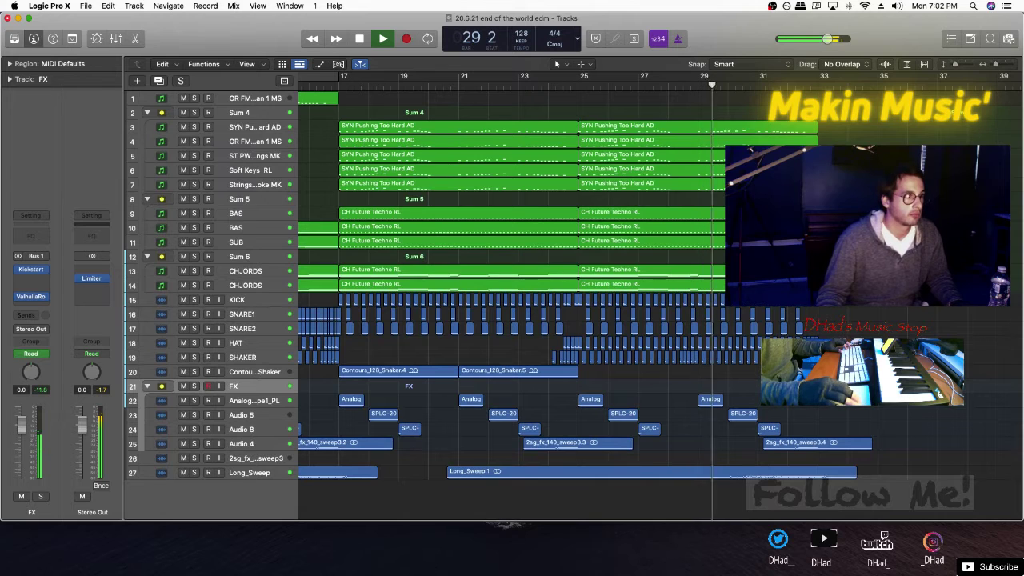
{"action": "left_click", "coordinate": [256, 199]}
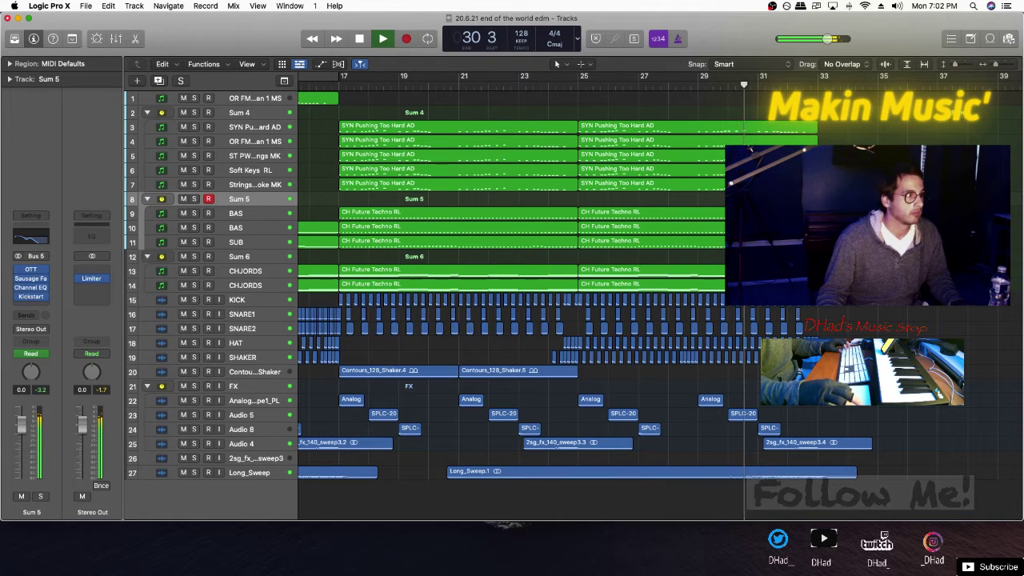
{"action": "left_click", "coordinate": [256, 242]}
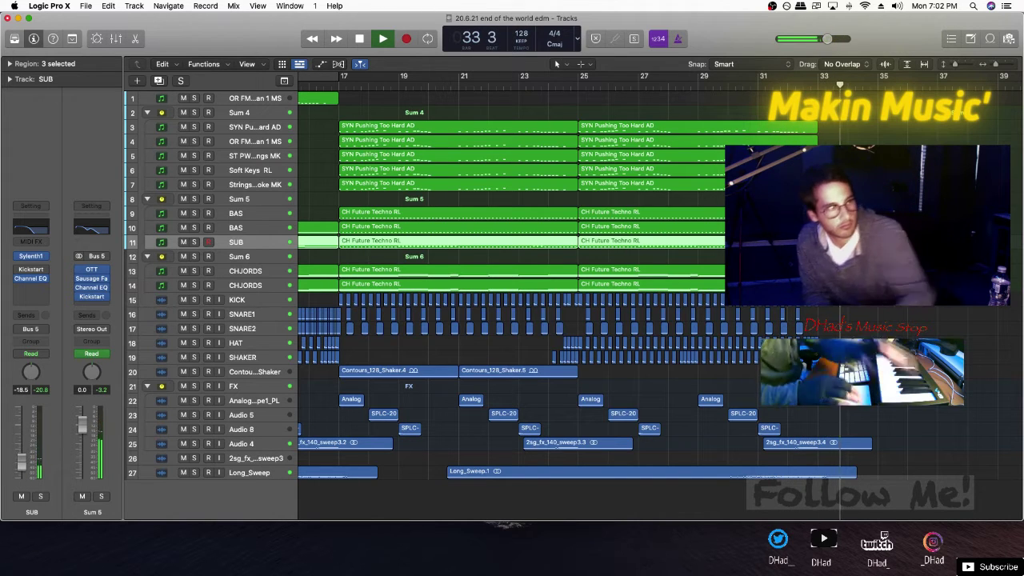
{"action": "key", "text": "space"}
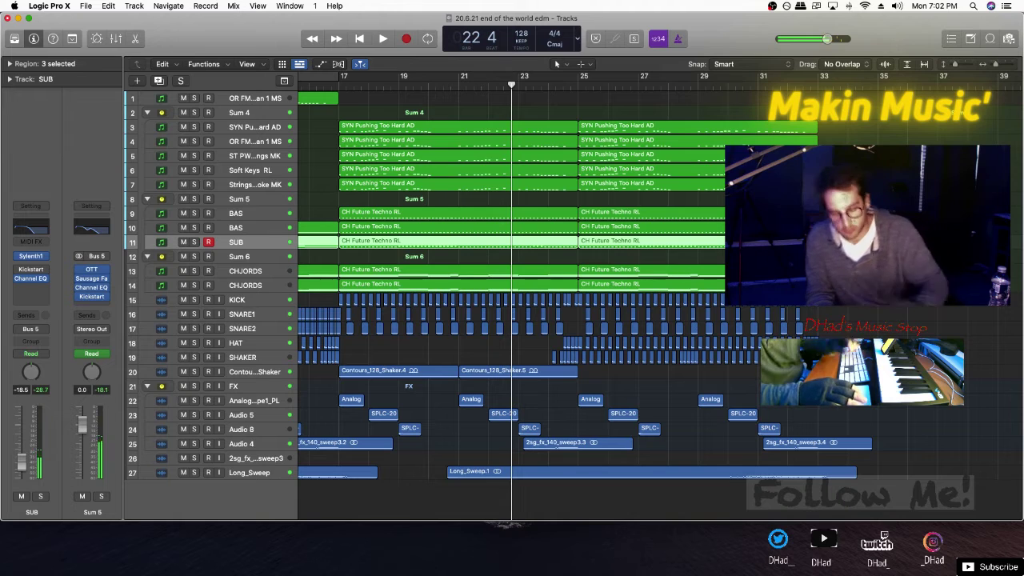
{"action": "key", "text": "space"}
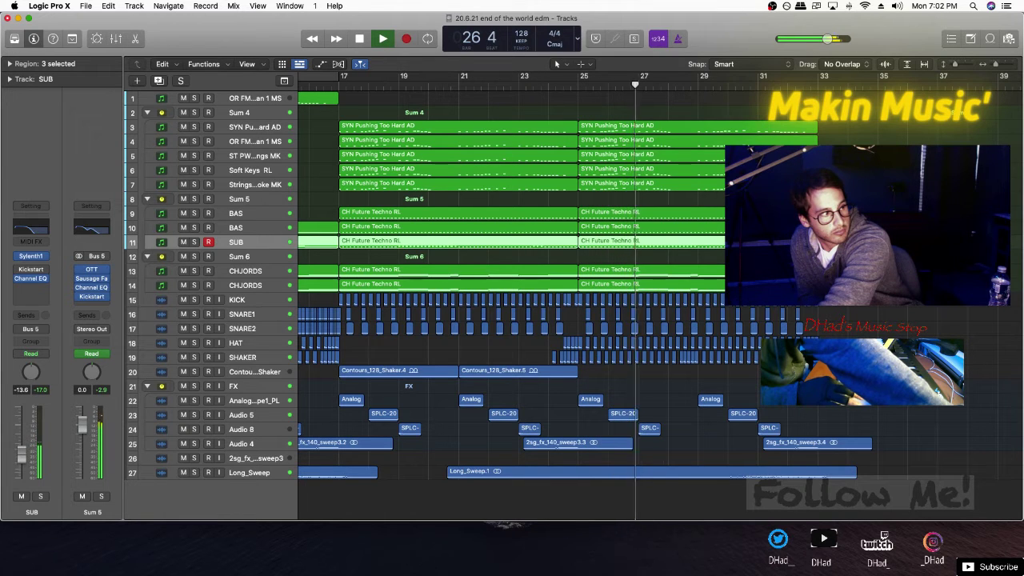
Shape the first bell band of Sum 5's Channel EQ into a -4.3 dB cut at 95.5 Hz
{"action": "left_click", "coordinate": [240, 199]}
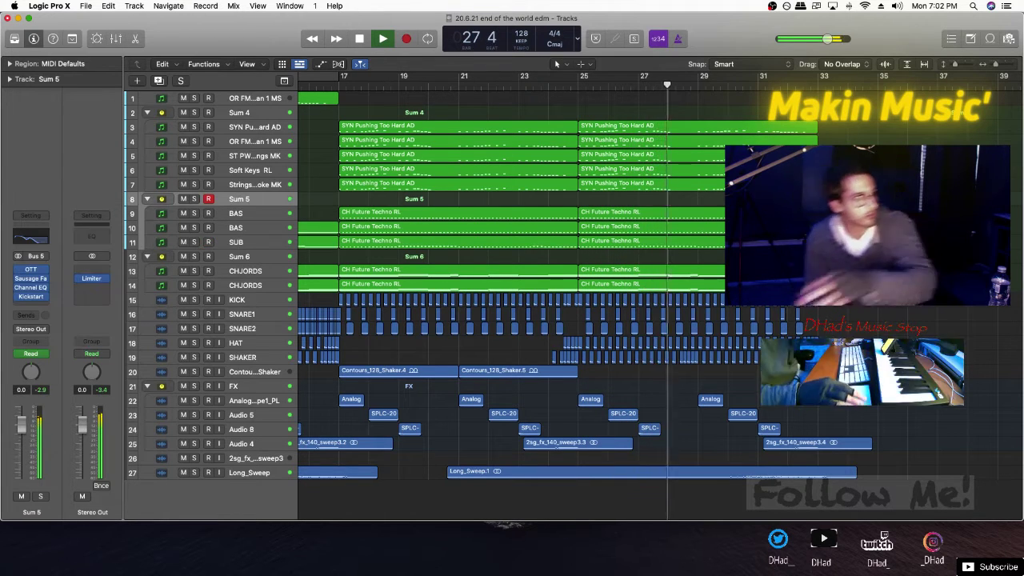
{"action": "left_click", "coordinate": [31, 288]}
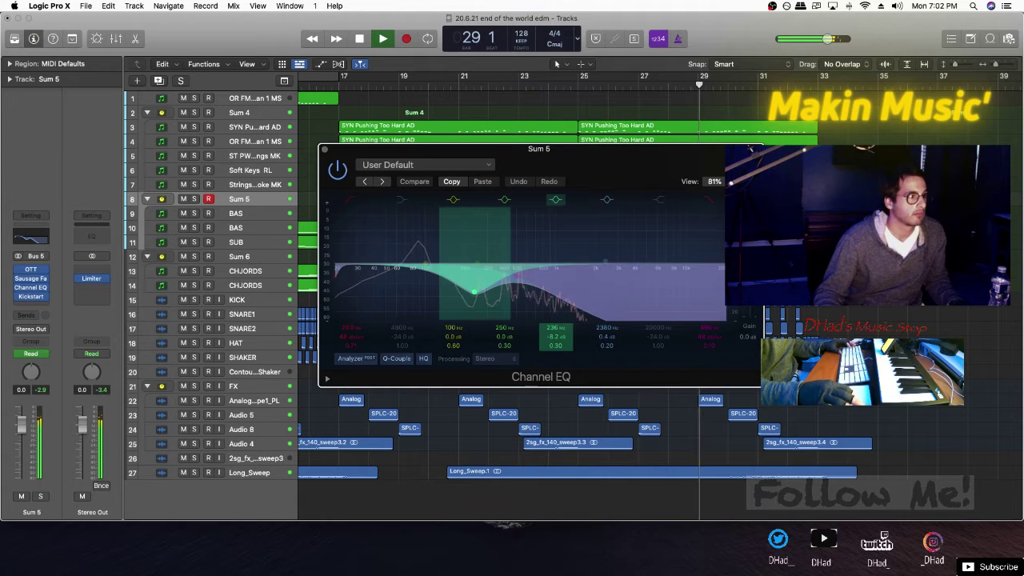
{"action": "left_click_drag", "start_coordinate": [423, 265], "coordinate": [534, 318]}
{"action": "left_click", "coordinate": [550, 84]}
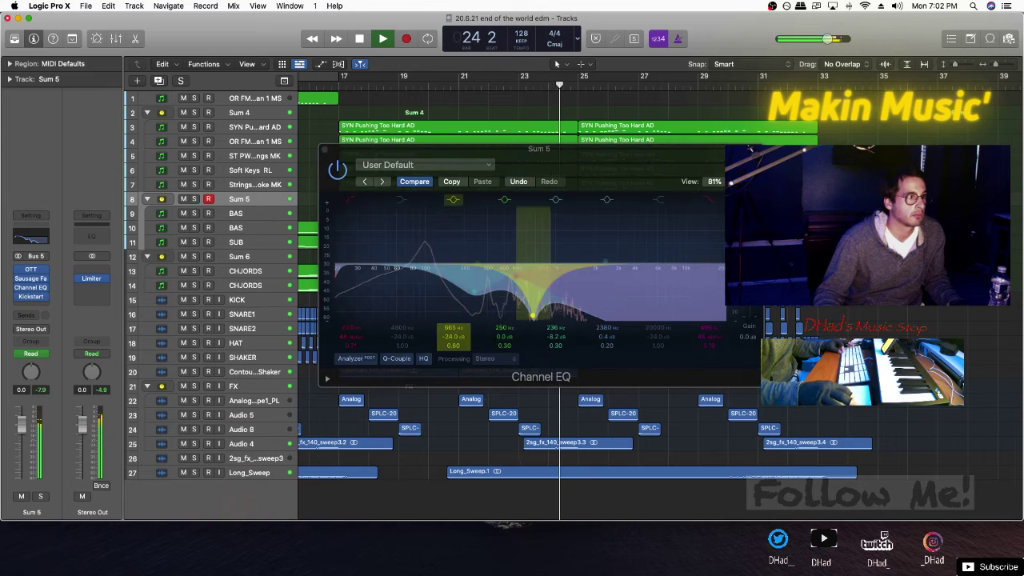
{"action": "left_click", "coordinate": [532, 316]}
{"action": "left_click_drag", "start_coordinate": [510, 240], "coordinate": [424, 279]}
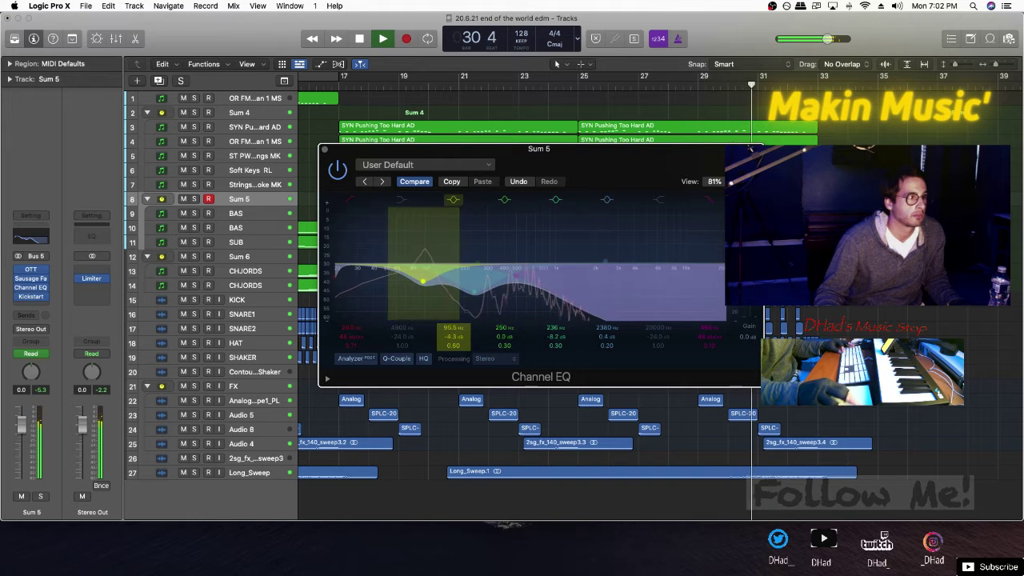
{"action": "key", "text": "super+w"}
{"action": "key", "text": "super+Up"}
{"action": "key", "text": "super+Up"}
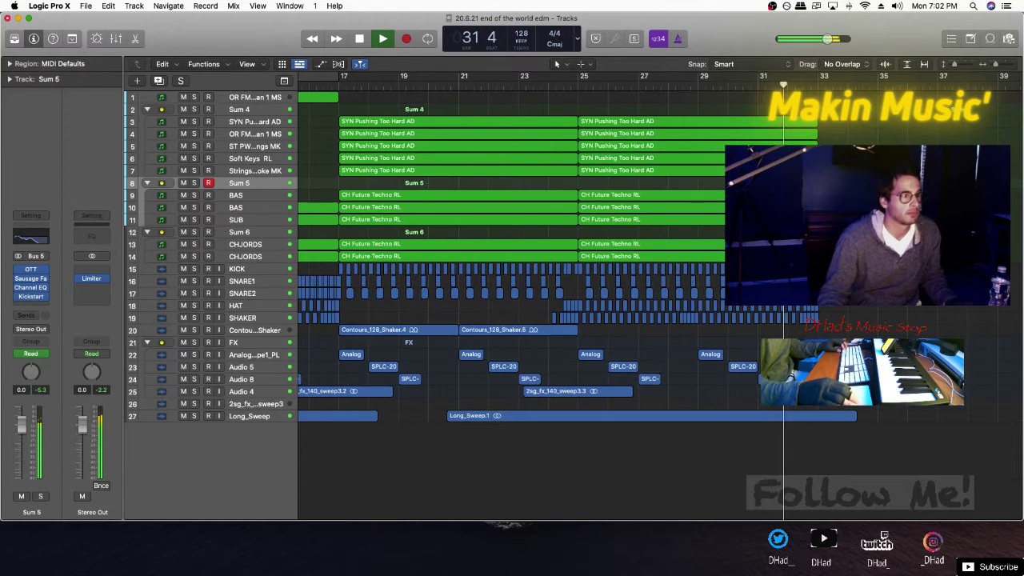
{"action": "key", "text": "super+Left"}
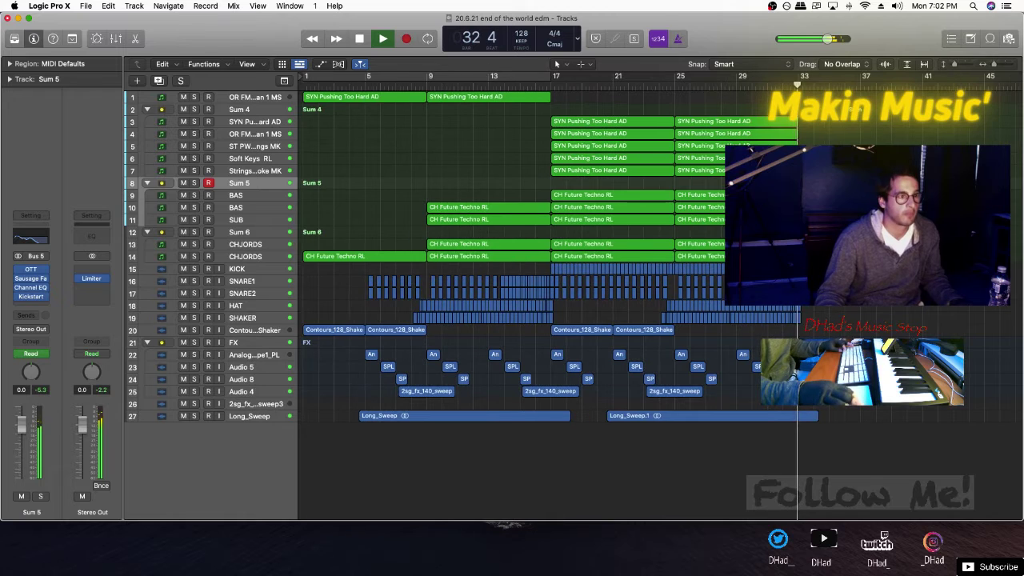
{"action": "left_click_drag", "start_coordinate": [799, 119], "coordinate": [833, 413]}
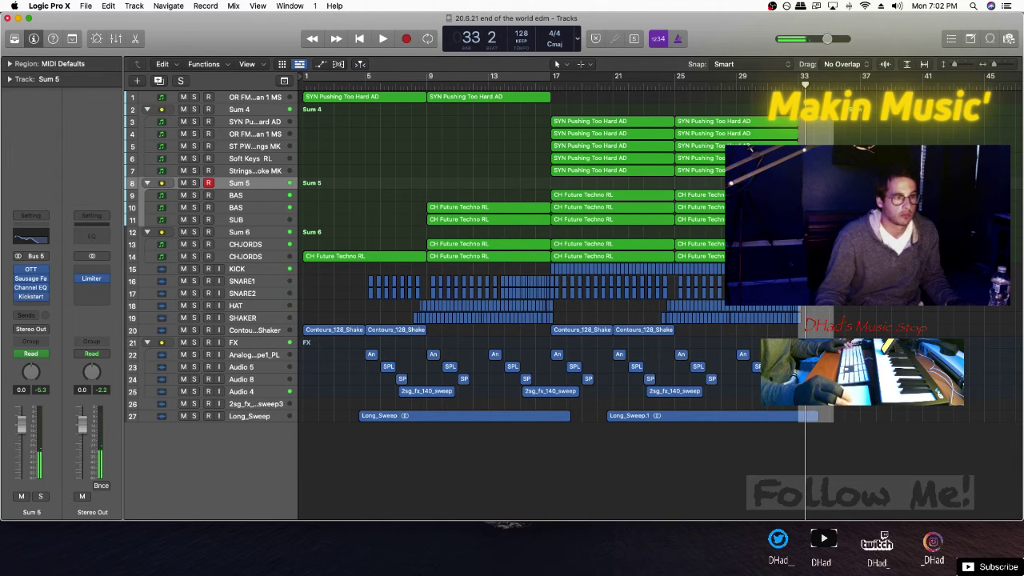
{"action": "key", "text": "super+Right"}
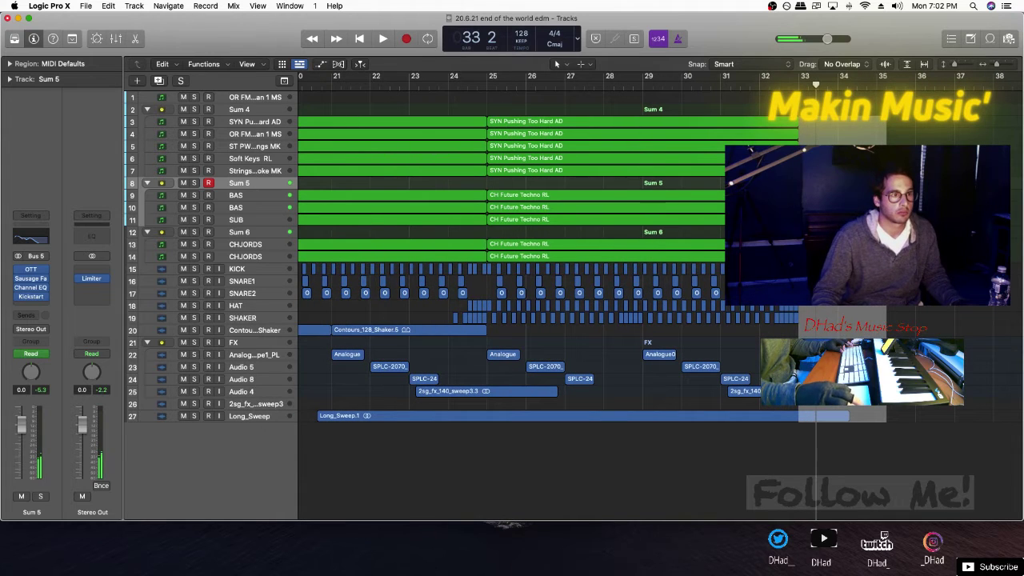
{"action": "left_click", "coordinate": [800, 126]}
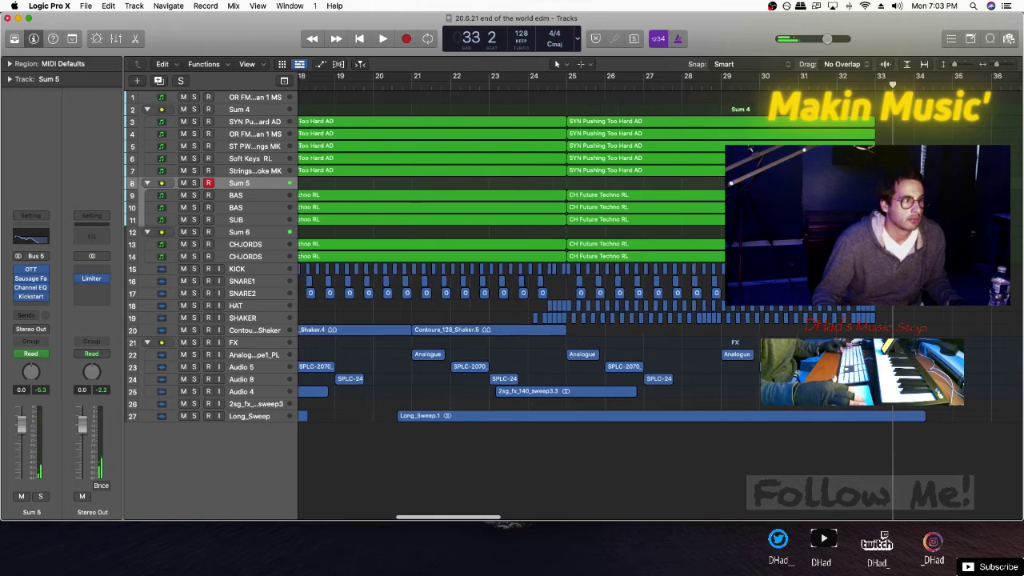
Copy the OR FM track's bar 9 region and the two Contours shaker loops from bar 17 to bar 33
{"action": "key", "text": "super+Left"}
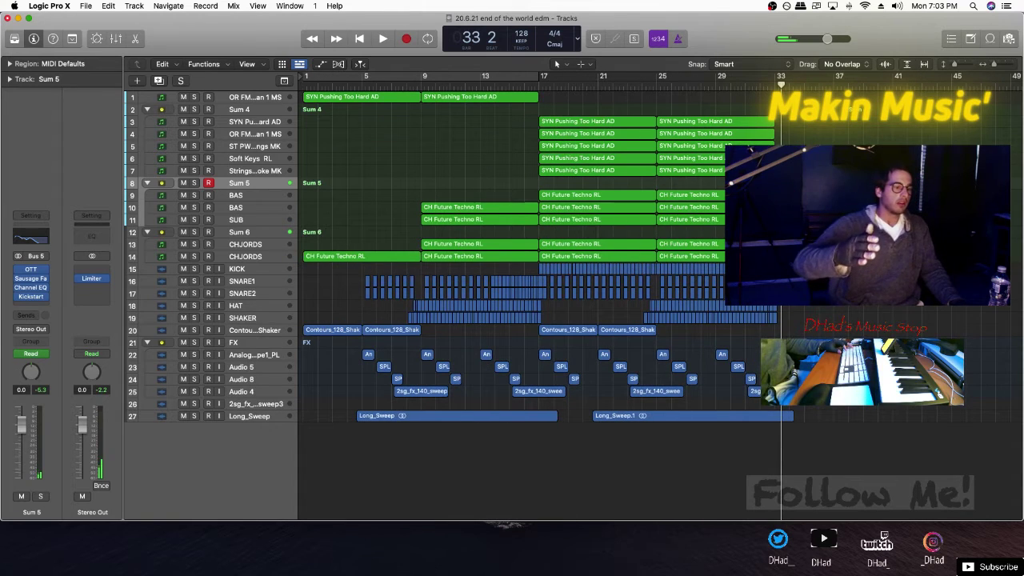
{"action": "key", "text": "super+Down"}
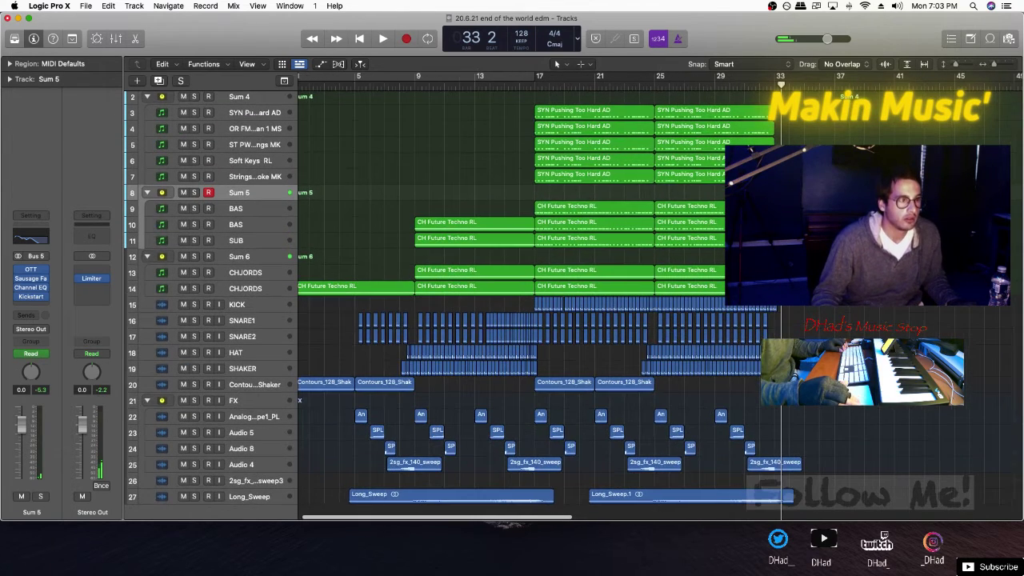
{"action": "scroll", "coordinate": [512, 304], "scroll_direction": "up", "scroll_amount": 3}
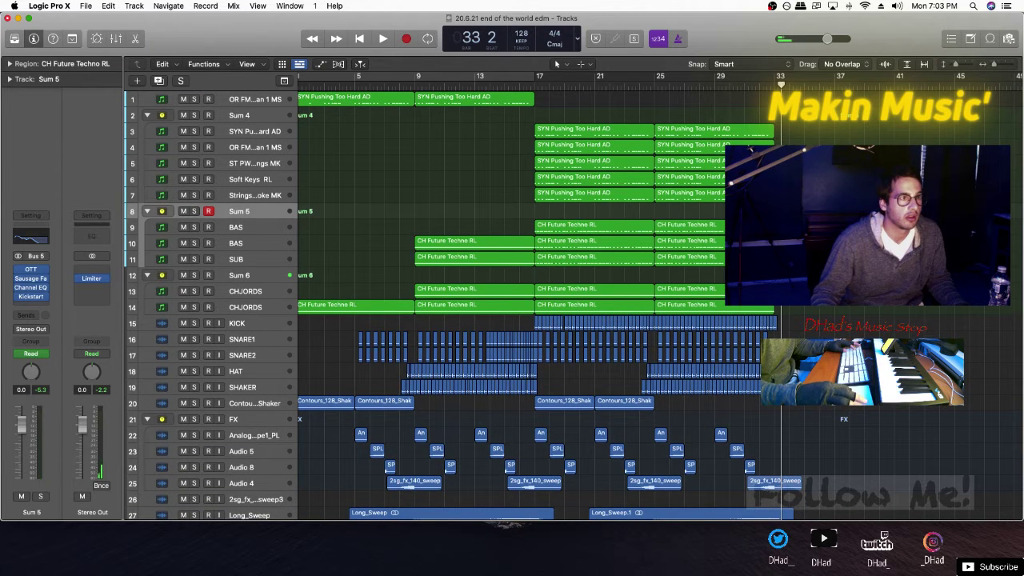
{"action": "key", "text": "space"}
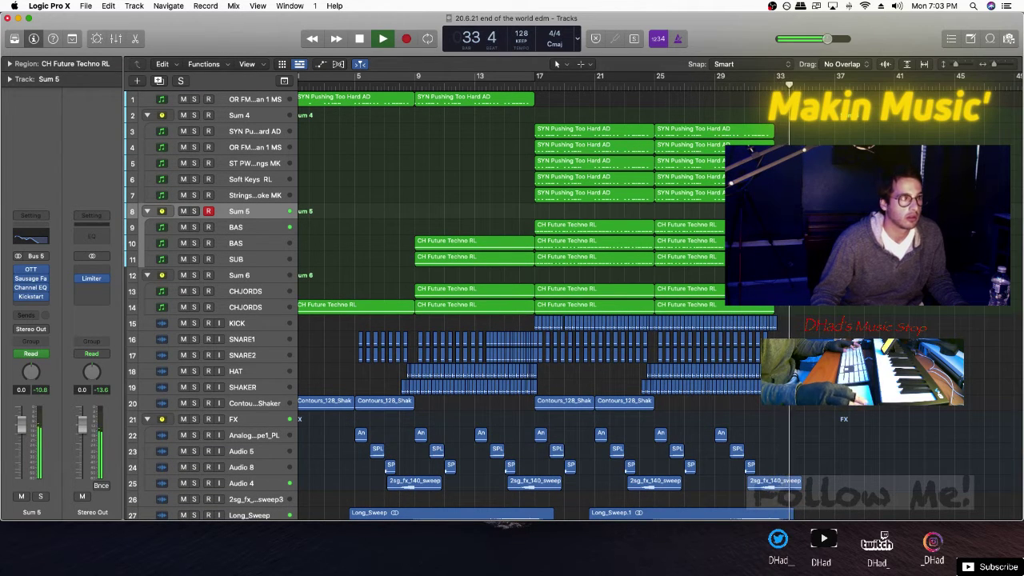
{"action": "left_click_drag", "start_coordinate": [464, 100], "coordinate": [824, 100]}
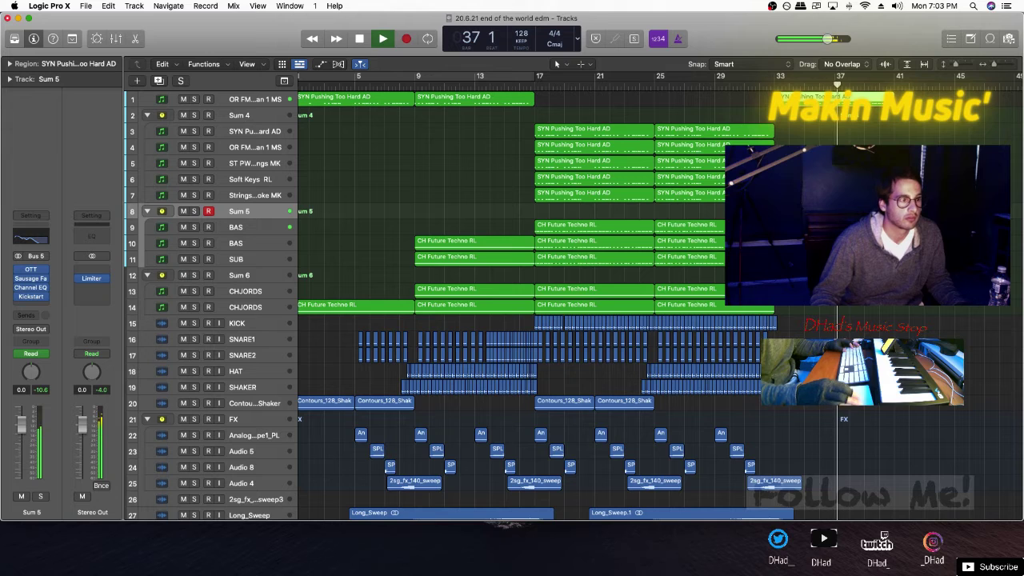
{"action": "left_click_drag", "start_coordinate": [654, 417], "coordinate": [858, 404]}
Copy the short FX hits on the Analog, Audio 5 and Audio 8 tracks to repeat every two bars after bar 33
{"action": "scroll", "coordinate": [859, 405], "scroll_direction": "down", "scroll_amount": 3}
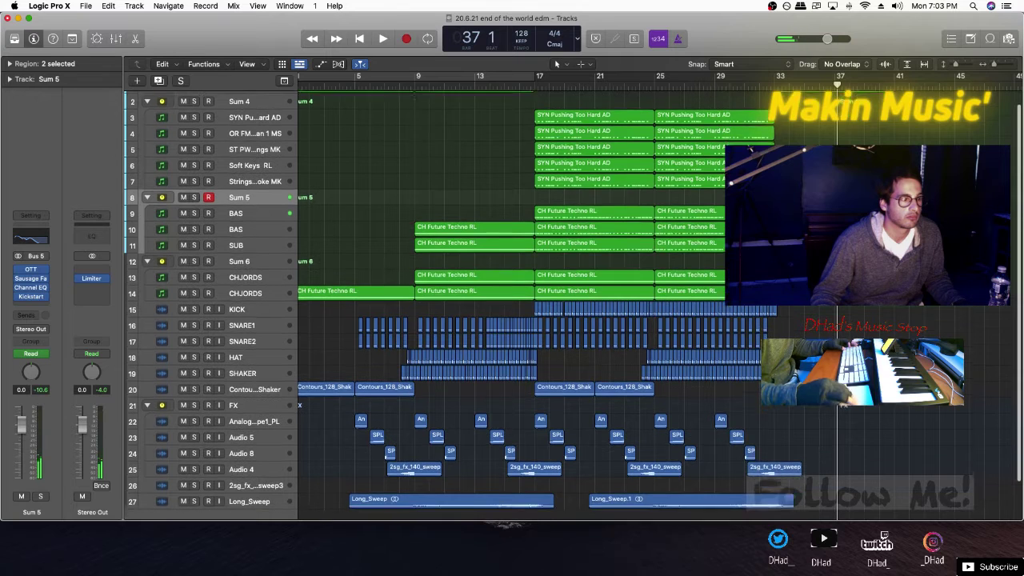
{"action": "key", "text": "space"}
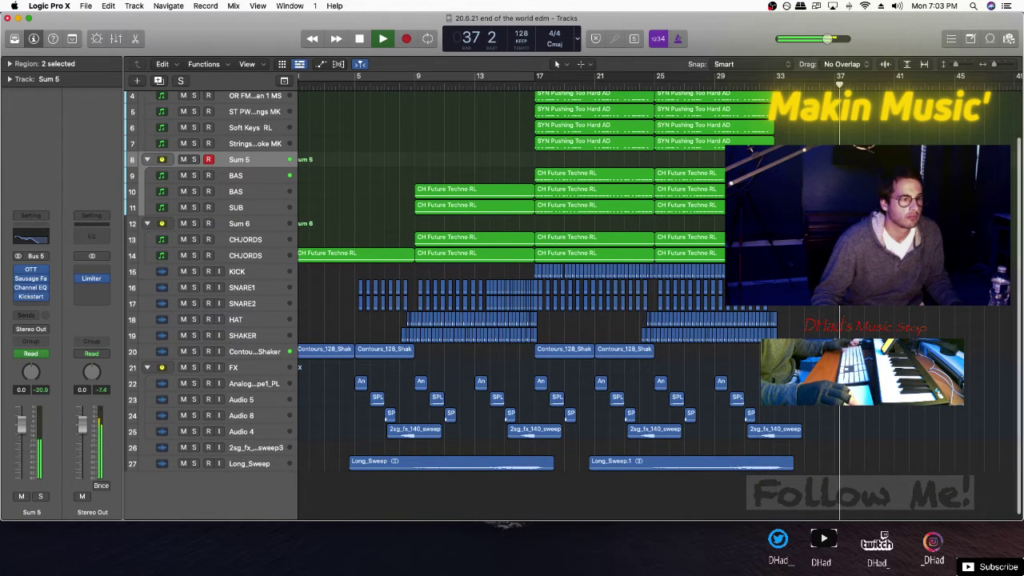
{"action": "left_click_drag", "start_coordinate": [766, 416], "coordinate": [815, 386]}
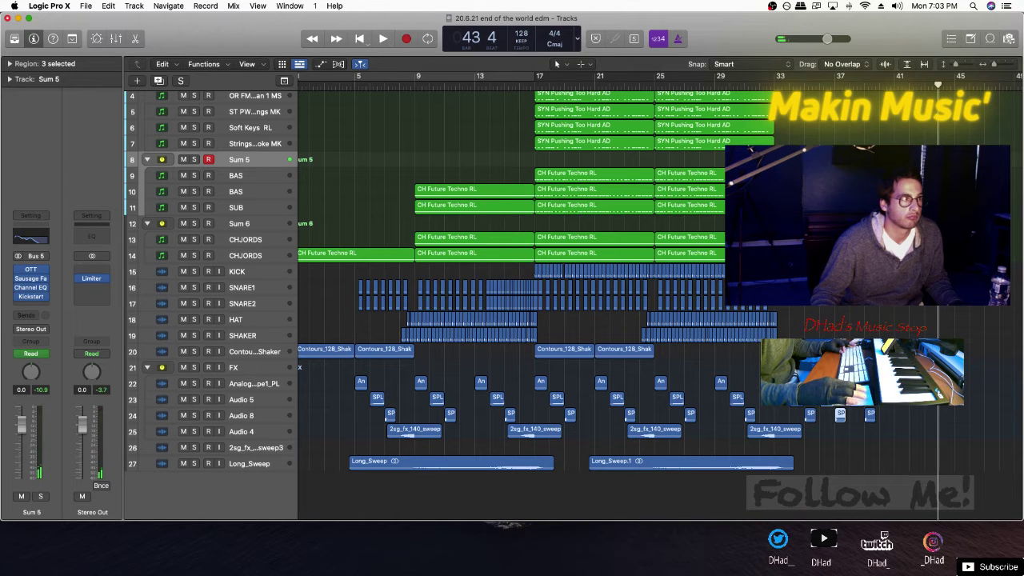
Play the song from the start and set the OR FM lead track's volume to -3.9 dB
{"action": "key", "text": "Return"}
{"action": "key", "text": "space"}
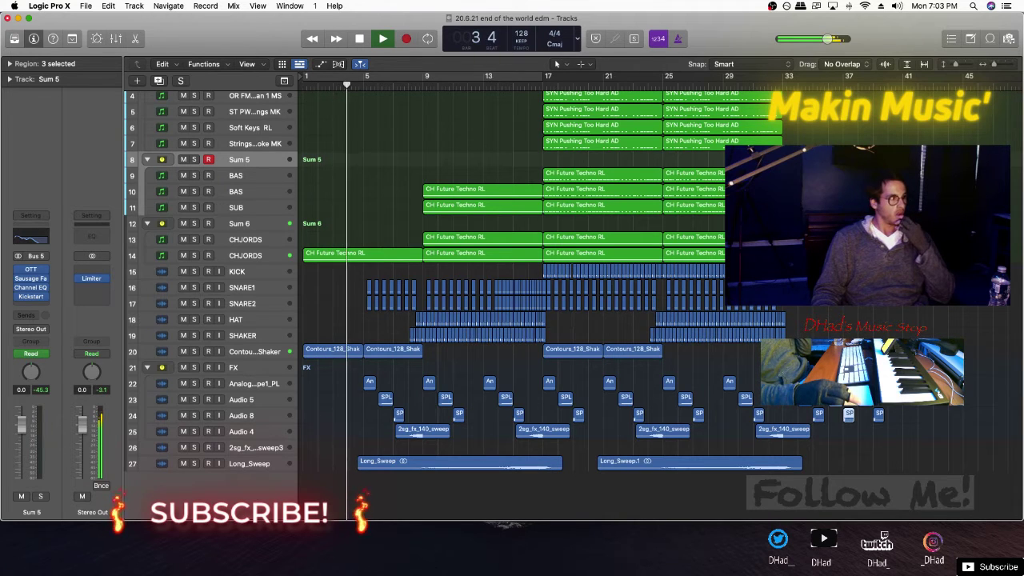
{"action": "left_click", "coordinate": [246, 256]}
{"action": "scroll", "coordinate": [245, 256], "scroll_direction": "up", "scroll_amount": 5}
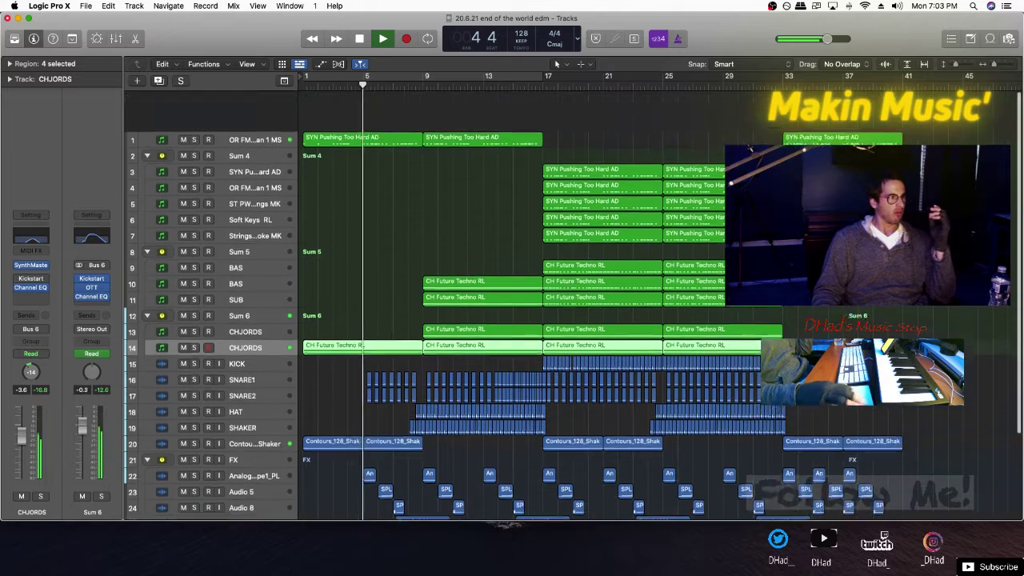
{"action": "left_click", "coordinate": [255, 99]}
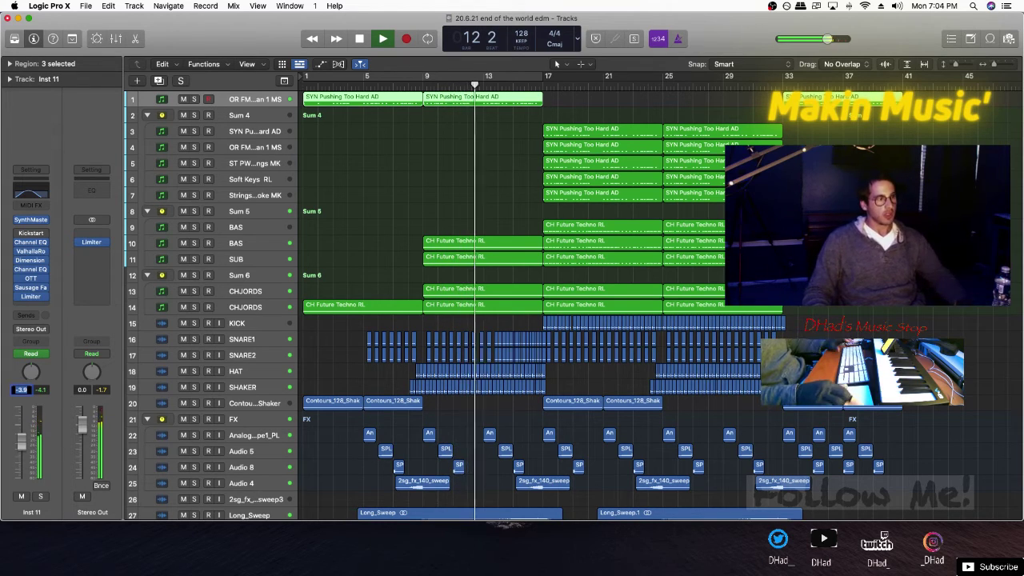
Rebalance the two snare tracks in the stereo field by panning SNARE2 to -64 and SNARE1 to +24
{"action": "scroll", "coordinate": [513, 301], "scroll_direction": "up", "scroll_amount": 4}
{"action": "scroll", "coordinate": [512, 300], "scroll_direction": "down", "scroll_amount": 10}
{"action": "scroll", "coordinate": [512, 301], "scroll_direction": "up", "scroll_amount": 1}
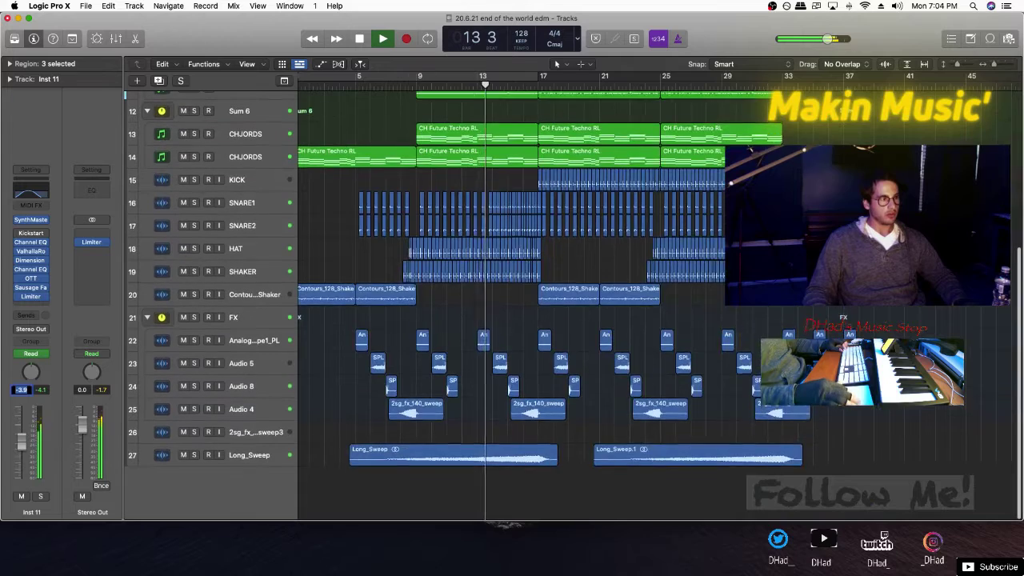
{"action": "scroll", "coordinate": [512, 301], "scroll_direction": "up", "scroll_amount": 5}
{"action": "scroll", "coordinate": [513, 300], "scroll_direction": "down", "scroll_amount": 4}
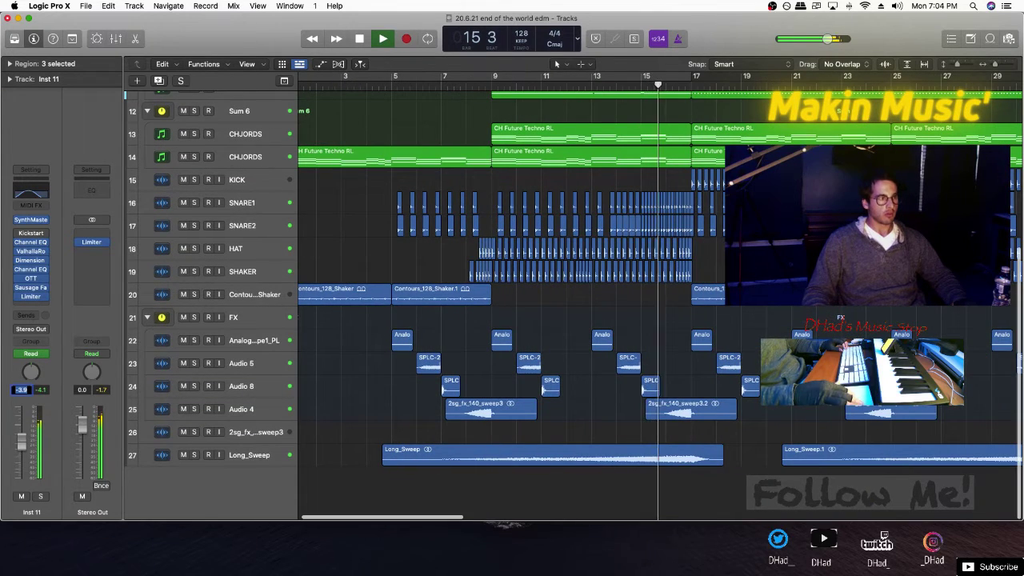
{"action": "left_click", "coordinate": [242, 225]}
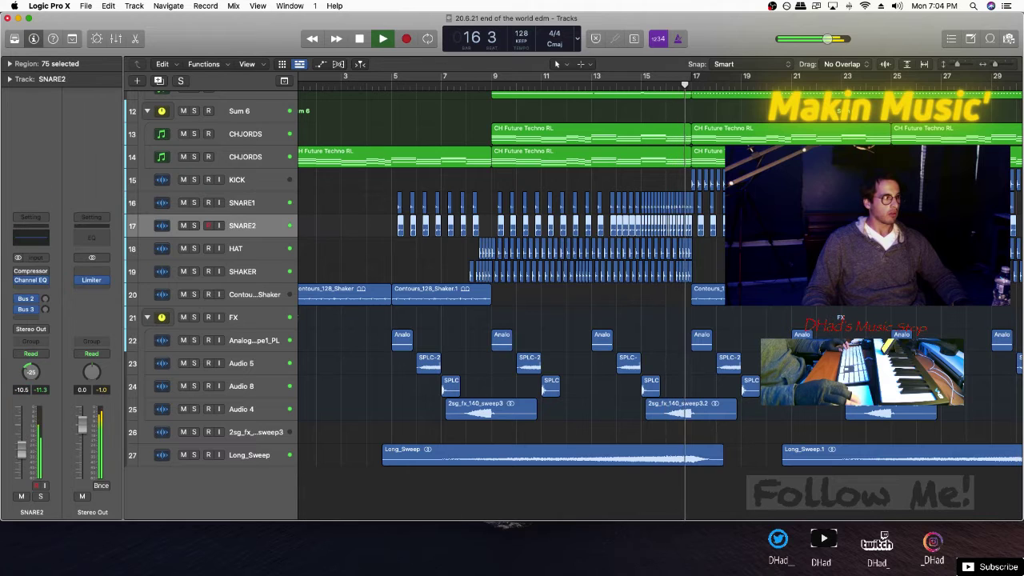
{"action": "left_click", "coordinate": [243, 203]}
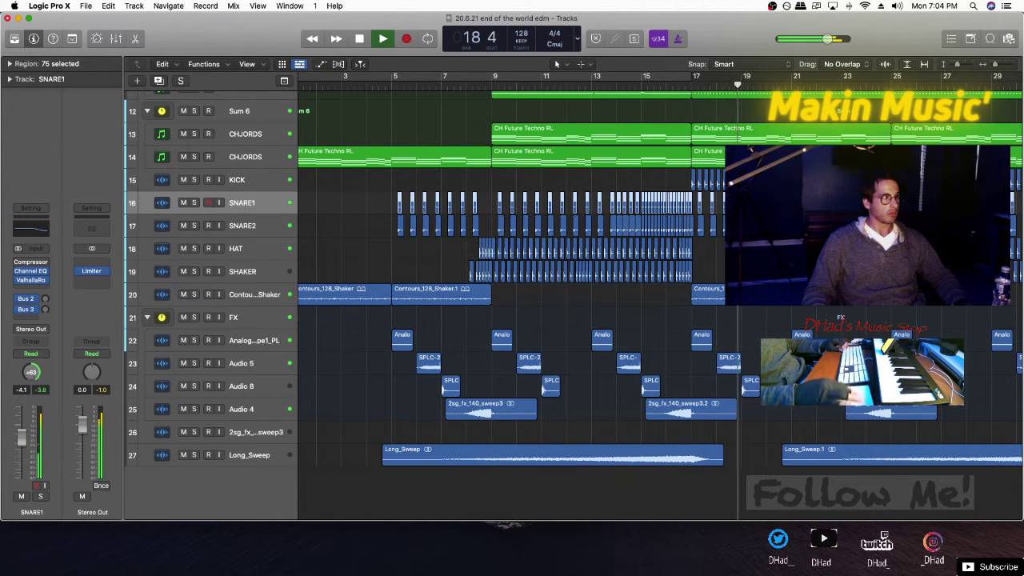
{"action": "key", "text": "super+Down"}
{"action": "key", "text": "super+Down"}
{"action": "key", "text": "super+Down"}
{"action": "left_click_drag", "start_coordinate": [246, 259], "coordinate": [247, 260]}
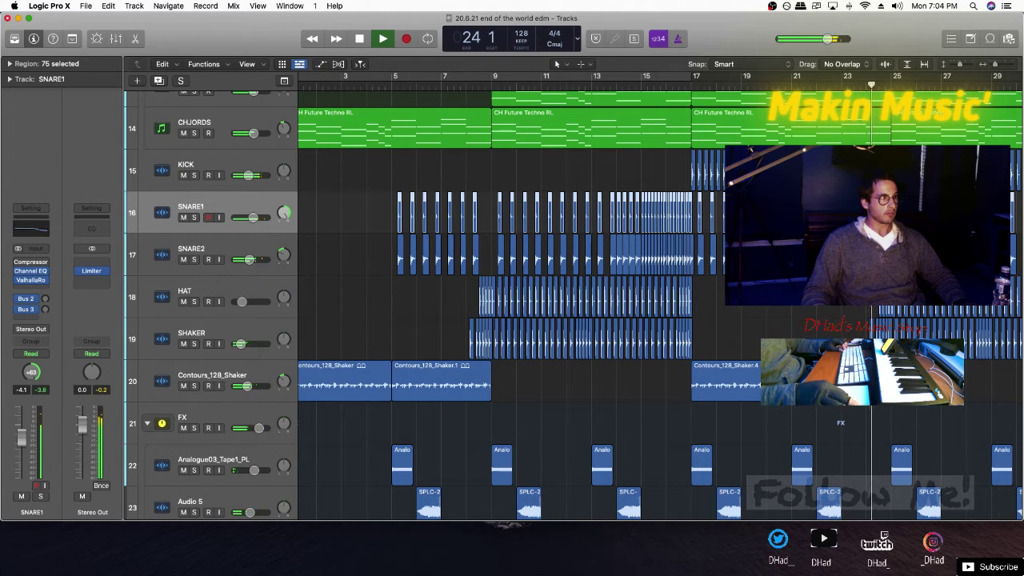
{"action": "mouse_move", "coordinate": [286, 215]}
{"action": "left_click_drag", "start_coordinate": [284, 256], "coordinate": [285, 284]}
{"action": "left_click_drag", "start_coordinate": [284, 213], "coordinate": [284, 207]}
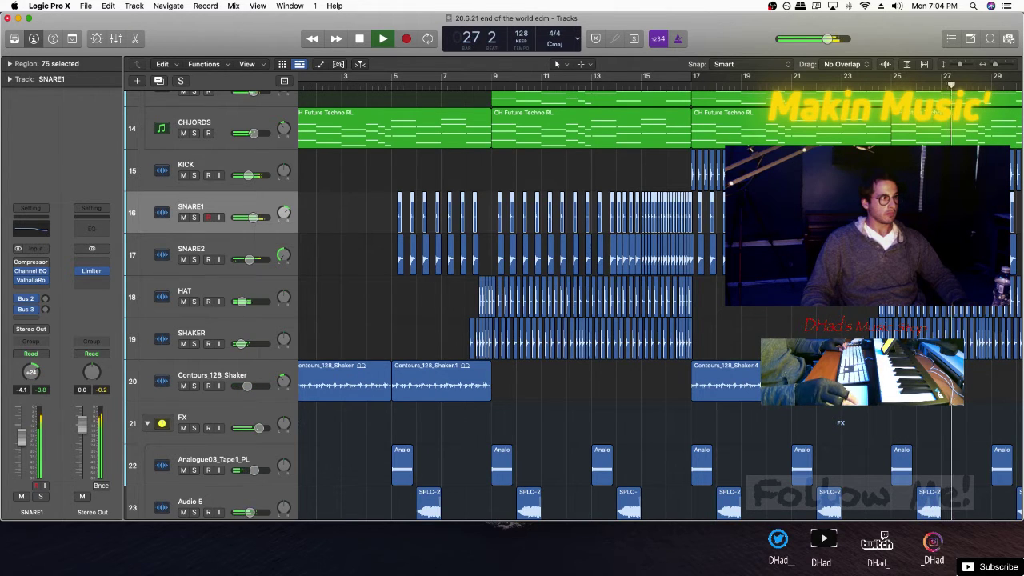
Group the SNARE1 and SNARE2 tracks into a summing stack named snare
{"action": "left_click", "coordinate": [228, 250], "text": "shift"}
{"action": "key", "text": "space"}
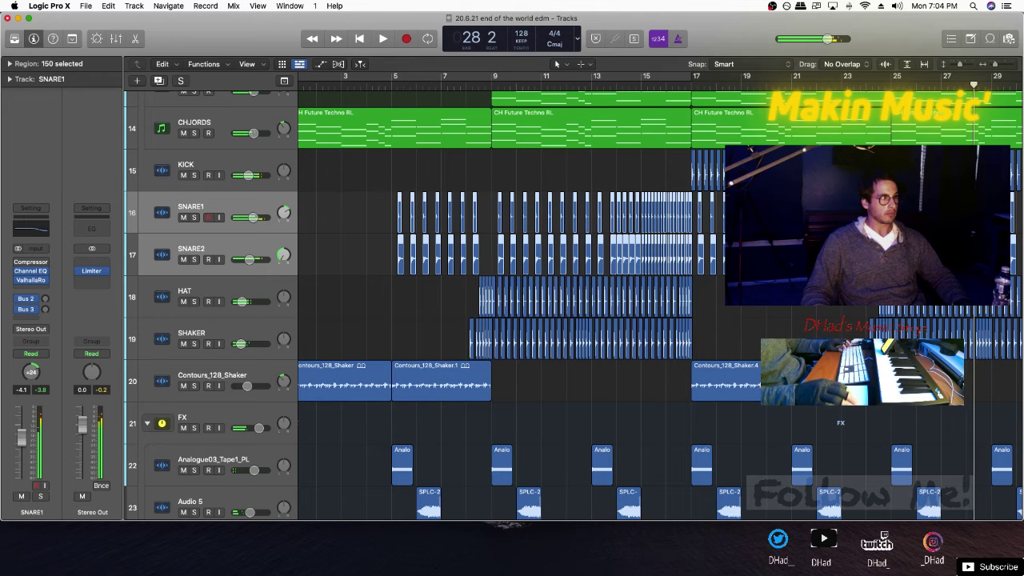
{"action": "right_click", "coordinate": [255, 250]}
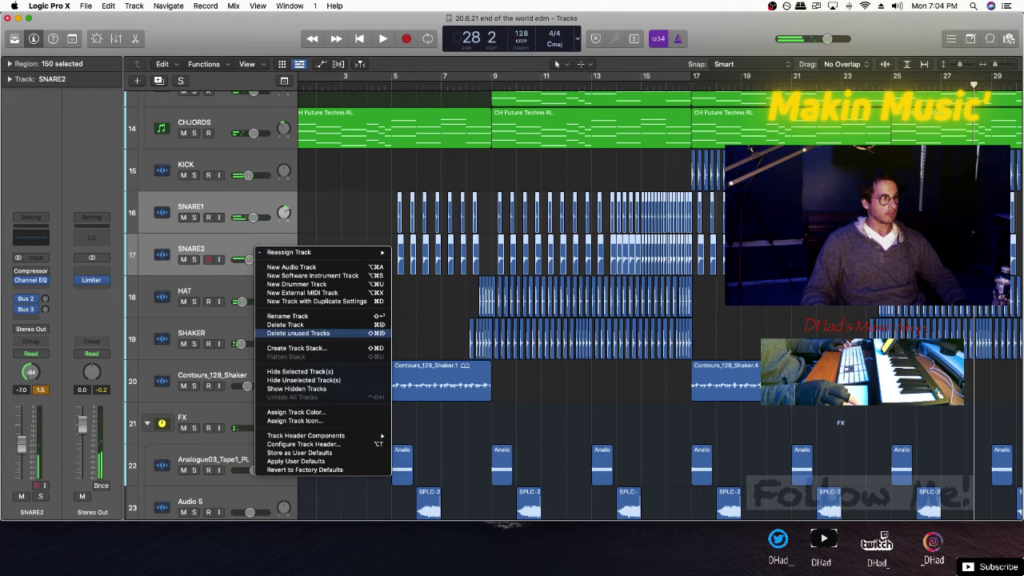
{"action": "left_click", "coordinate": [298, 348]}
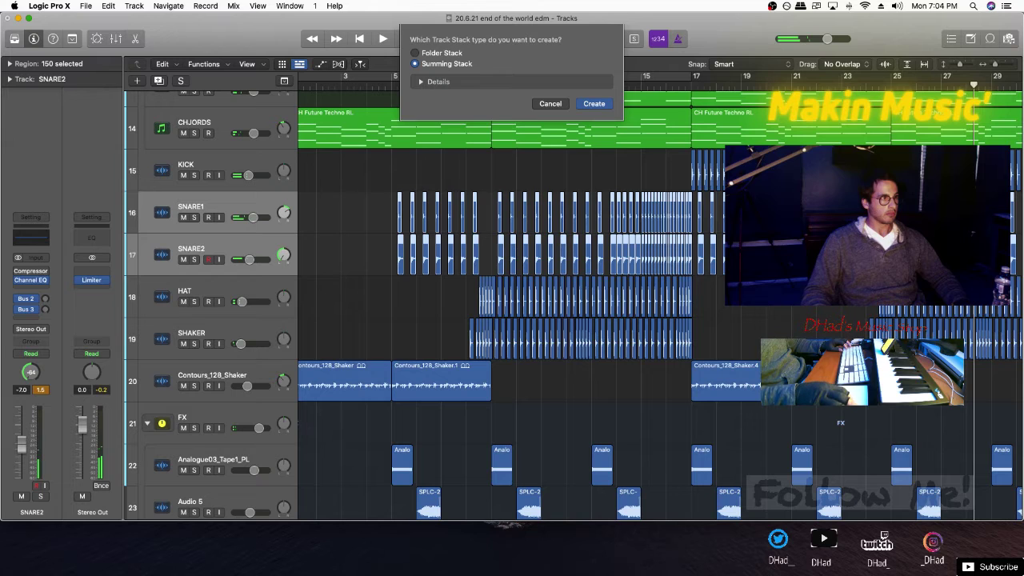
{"action": "key", "text": "Return"}
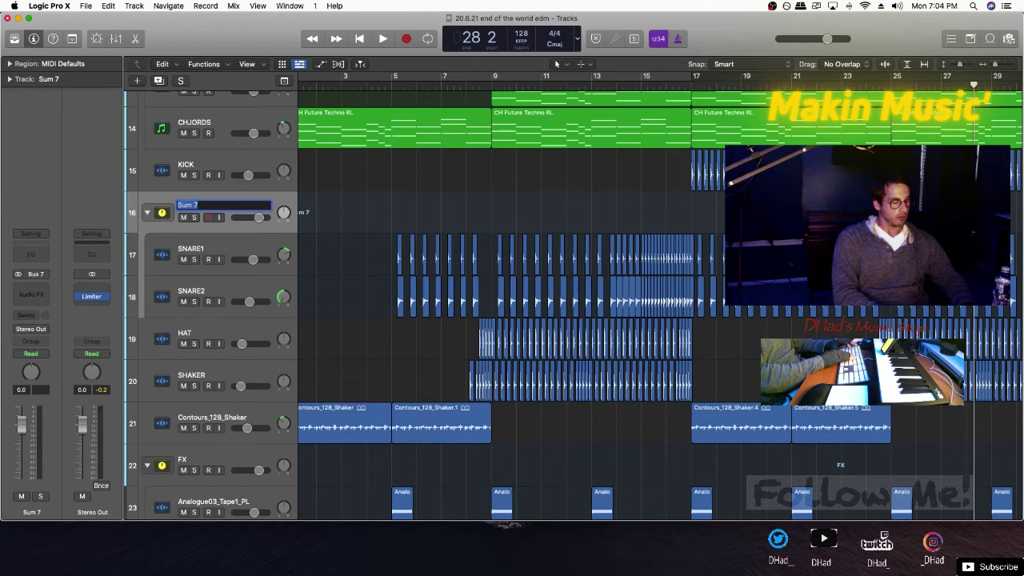
{"action": "key", "text": "Return"}
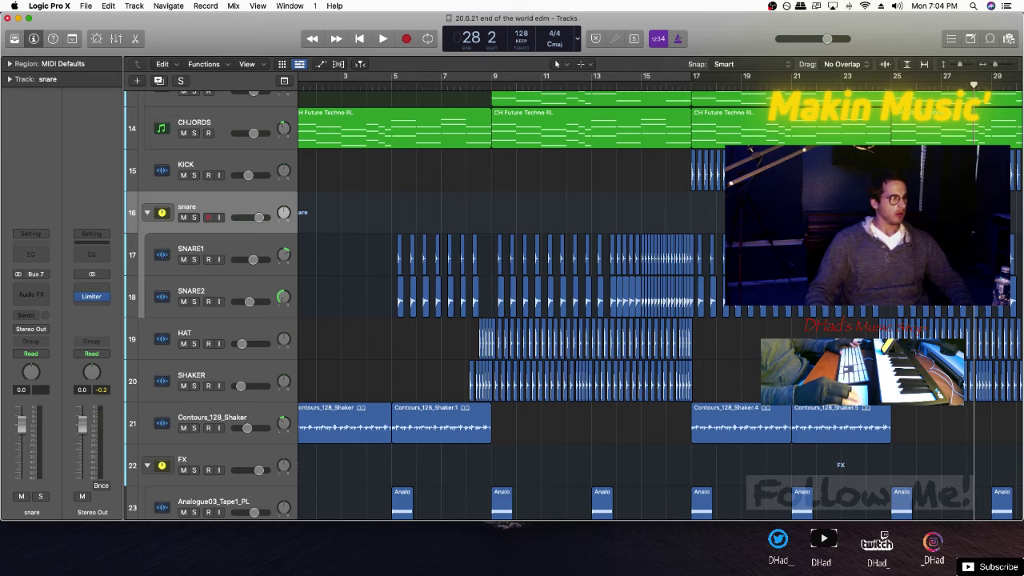
Insert a Direction Mixer on the snare stack and narrow its spread to 0.54 while playing from bar 9
{"action": "left_click", "coordinate": [32, 290]}
{"action": "mouse_move", "coordinate": [30, 424]}
{"action": "left_click", "coordinate": [130, 433]}
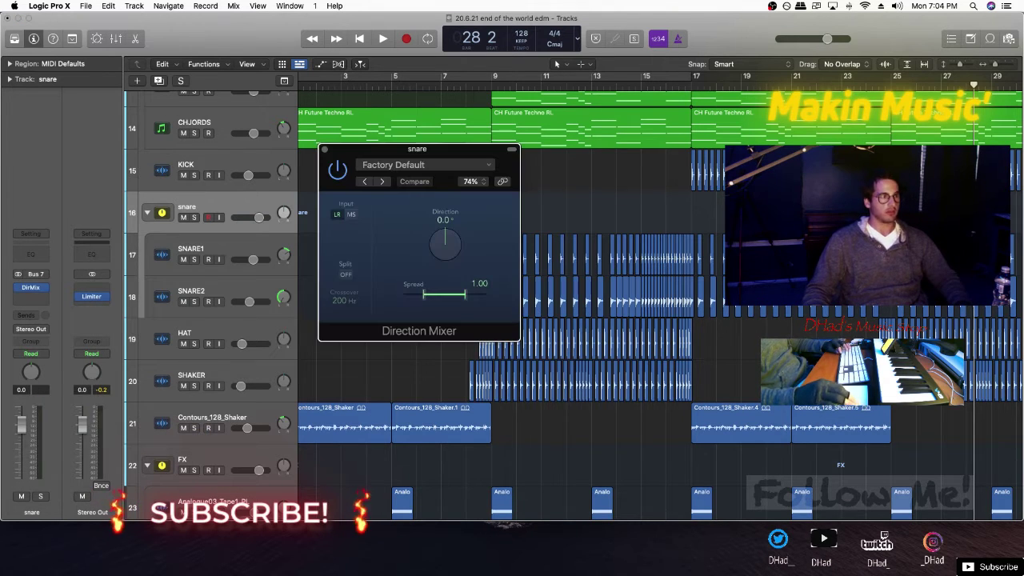
{"action": "left_click", "coordinate": [492, 86]}
{"action": "key", "text": "space"}
{"action": "left_click_drag", "start_coordinate": [466, 294], "coordinate": [453, 294]}
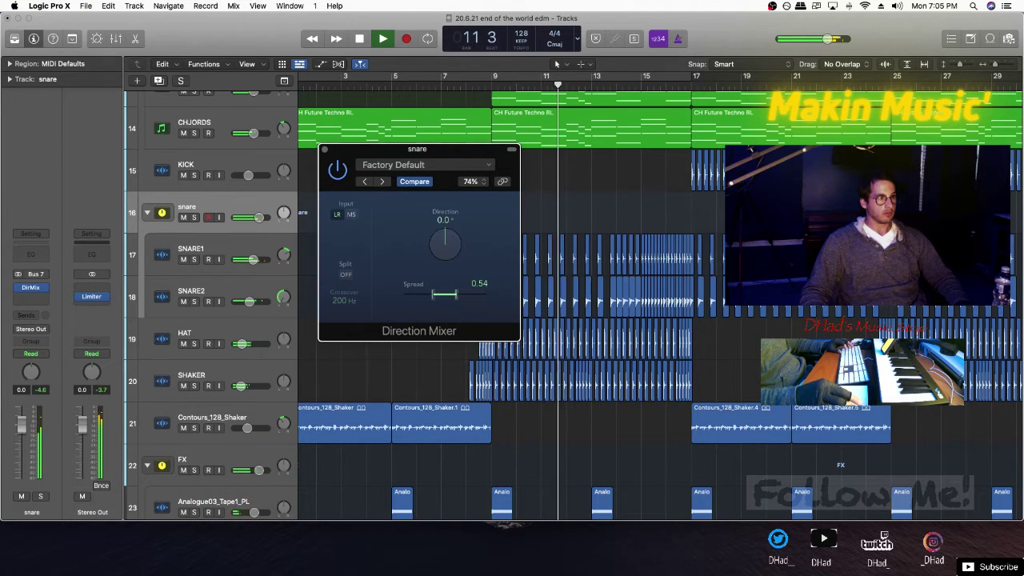
{"action": "left_click", "coordinate": [325, 150]}
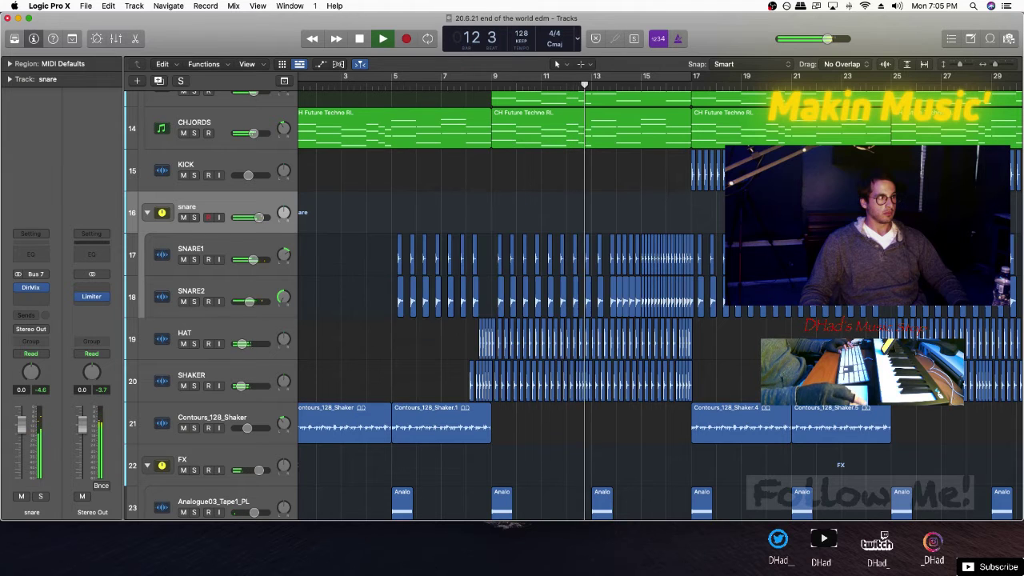
Add a Channel EQ to the snare stack and adjust its curve during playback
{"action": "left_click", "coordinate": [31, 254]}
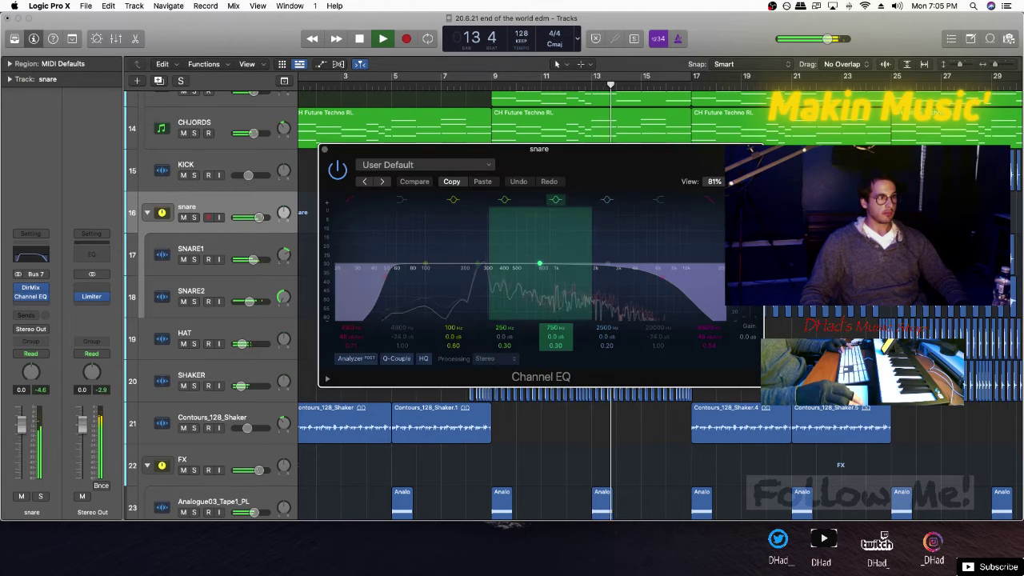
{"action": "left_click_drag", "start_coordinate": [524, 307], "coordinate": [607, 277]}
{"action": "left_click", "coordinate": [325, 149]}
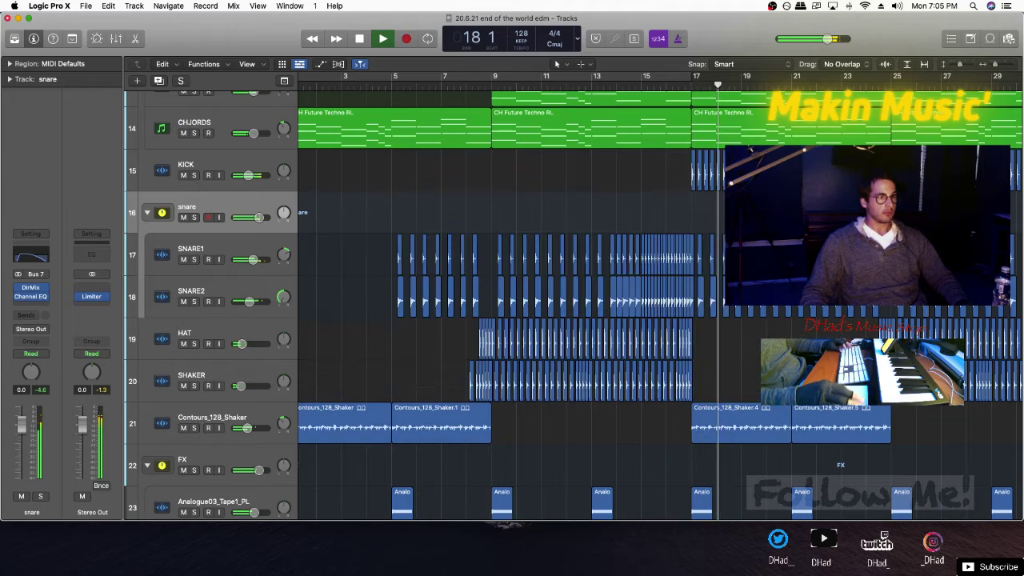
Listen to the drop with the processed snares across the whole arrangement, and restart playback from the beginning
{"action": "key", "text": "super+Up"}
{"action": "key", "text": "super+Up"}
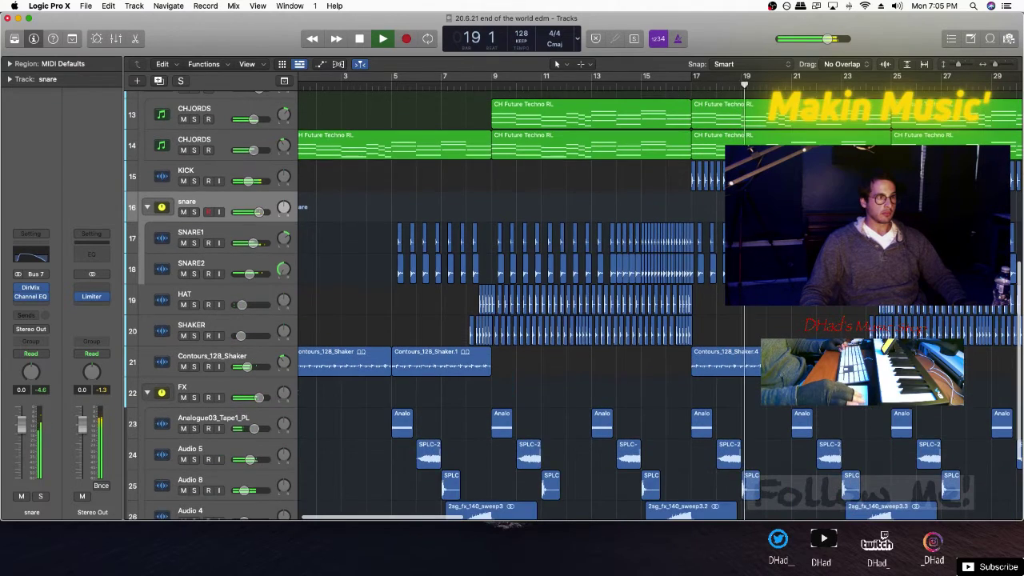
{"action": "key", "text": "super+Up"}
{"action": "key", "text": "super+Right"}
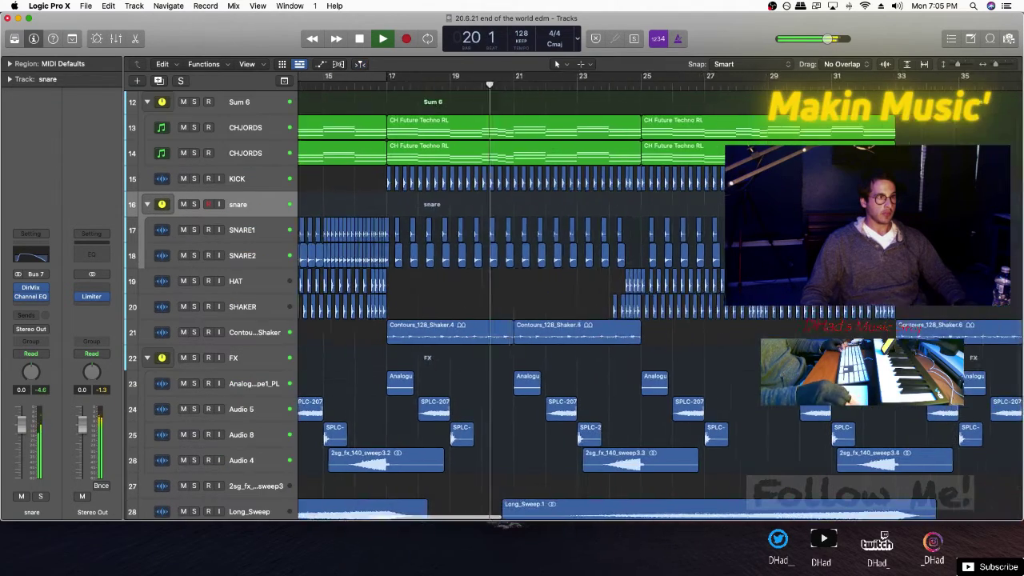
{"action": "key", "text": "super+Up"}
{"action": "key", "text": "super+Up"}
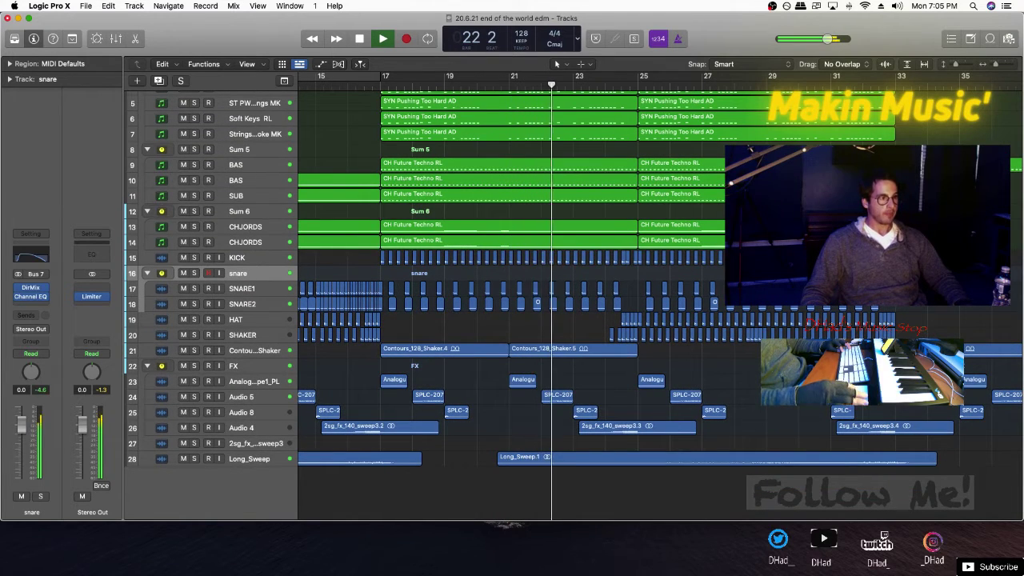
{"action": "key", "text": "super+Left"}
{"action": "key", "text": "super+Left"}
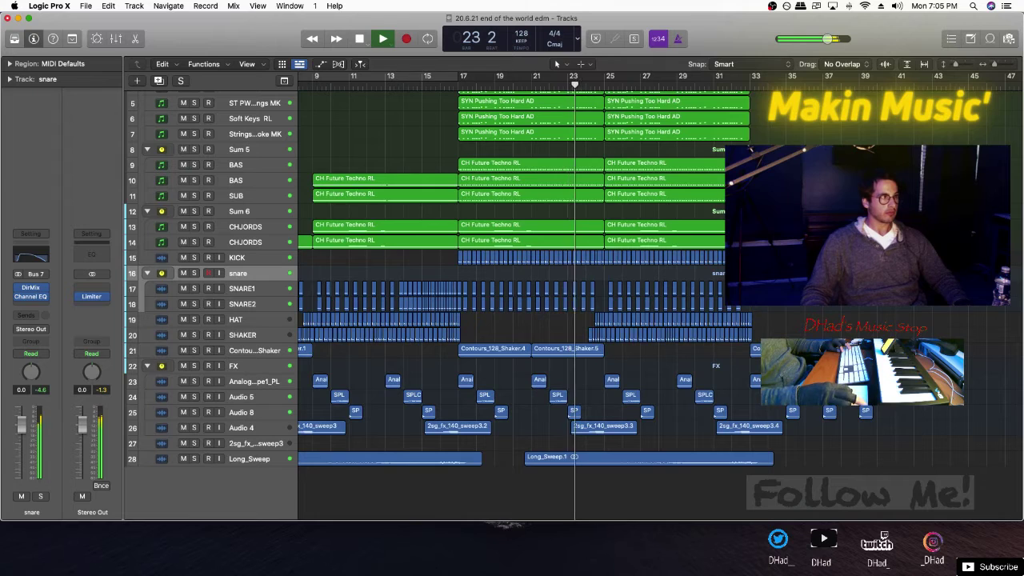
{"action": "key", "text": "Return"}
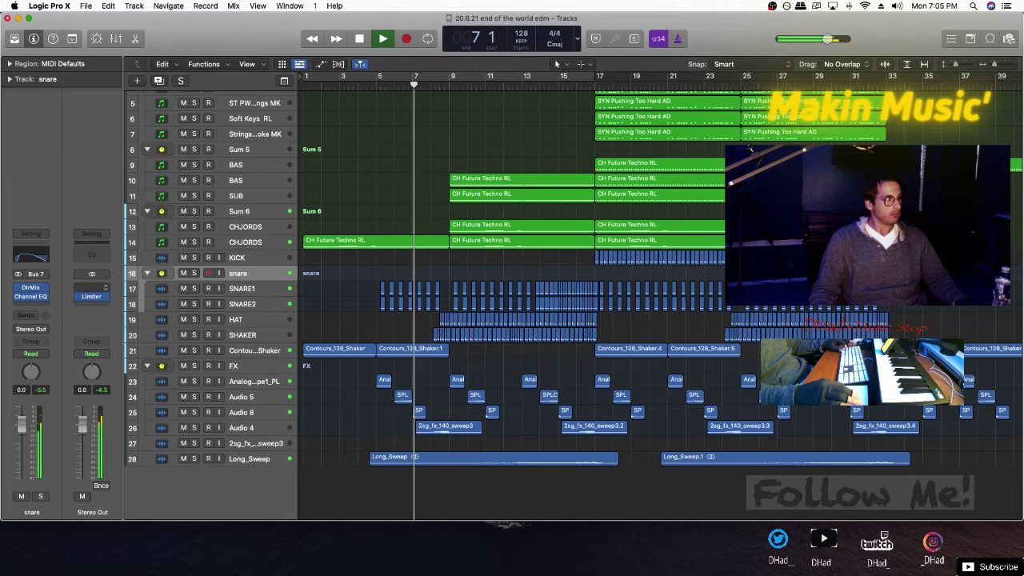
Insert the Xfer Records OTT compressor on the snare stack and set its Depth to about 25%
{"action": "left_click", "coordinate": [30, 304]}
{"action": "mouse_move", "coordinate": [48, 514]}
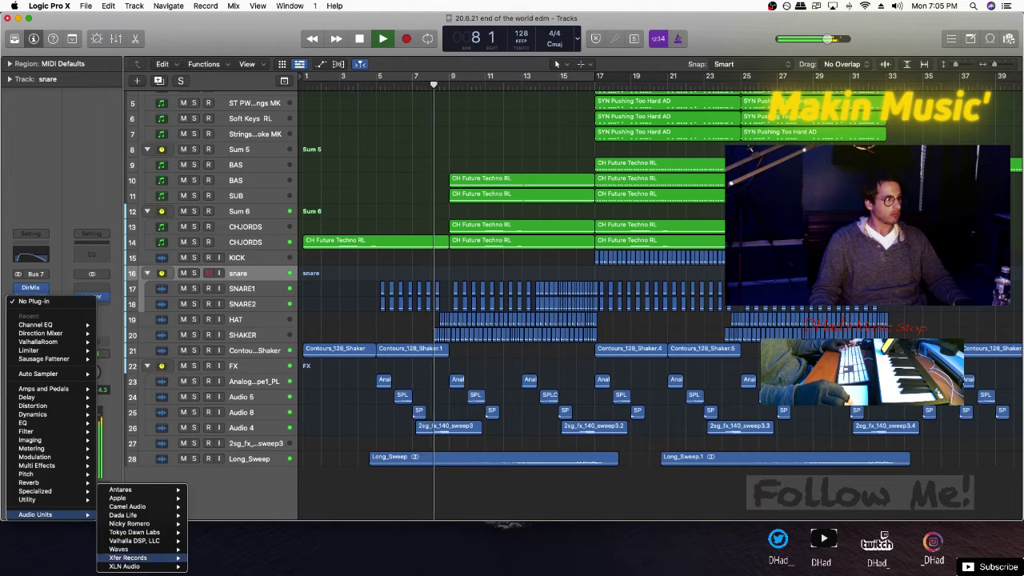
{"action": "left_click", "coordinate": [308, 556]}
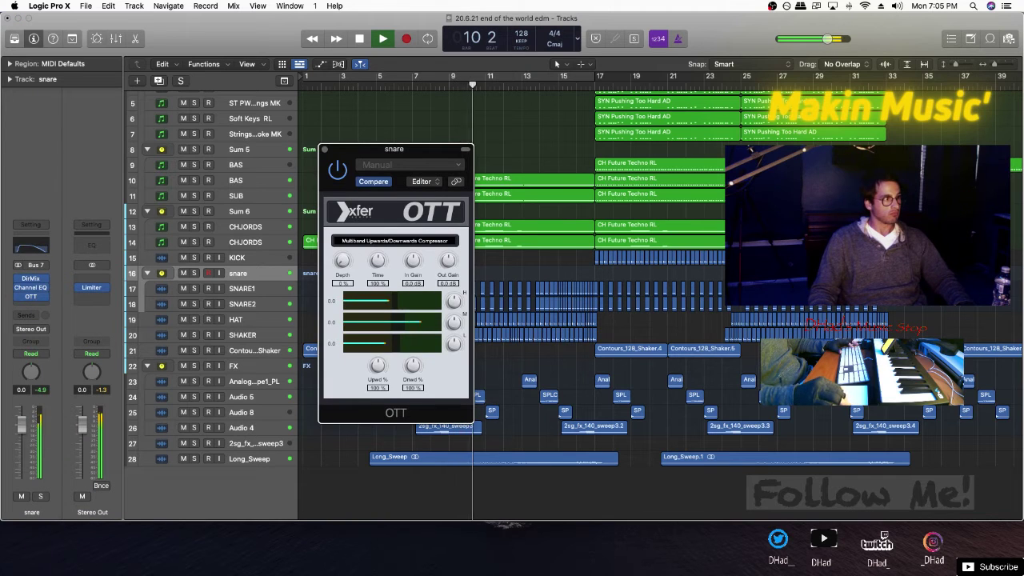
{"action": "left_click_drag", "start_coordinate": [342, 260], "coordinate": [342, 261]}
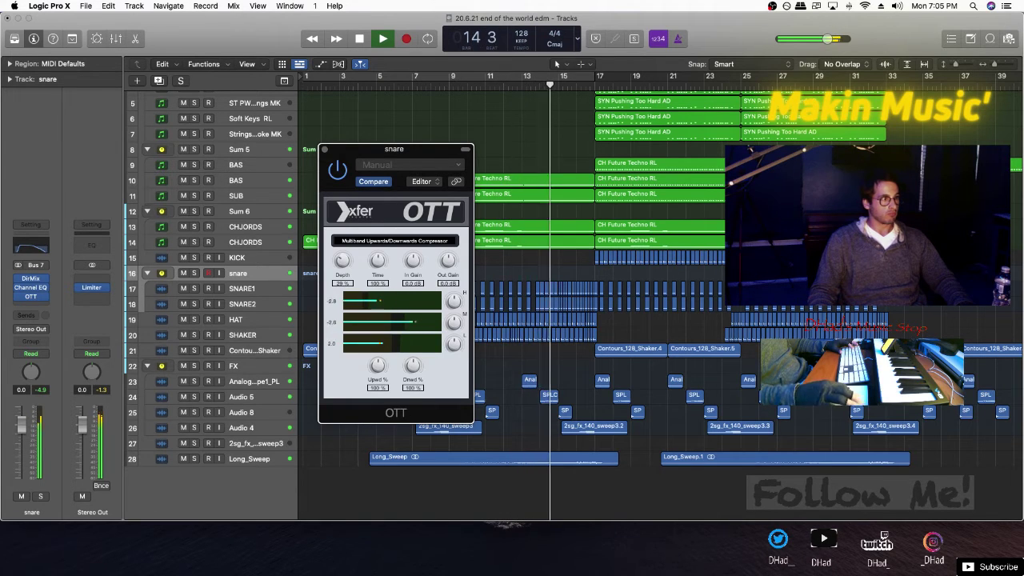
{"action": "key", "text": "super+w"}
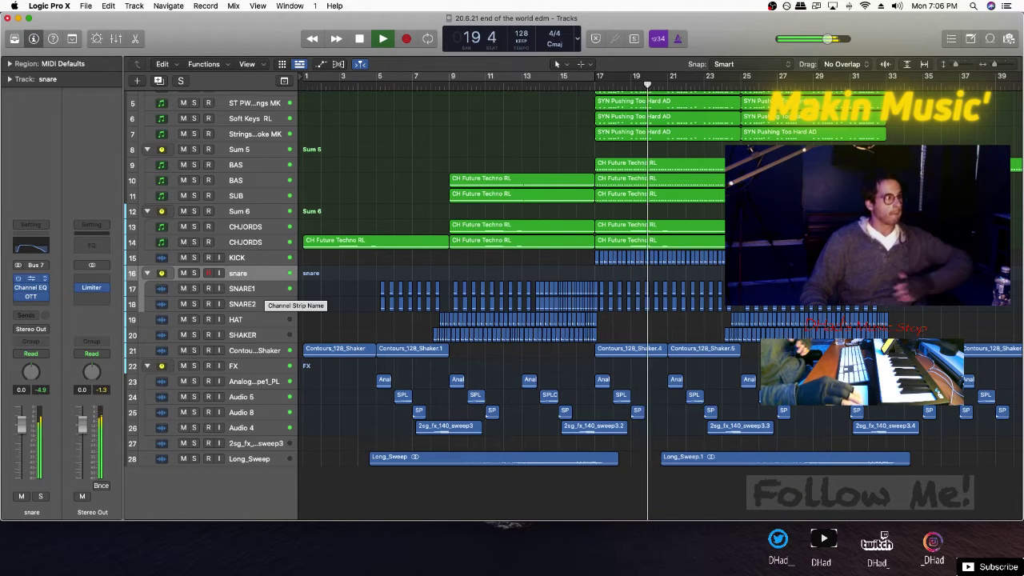
{"action": "key", "text": "v"}
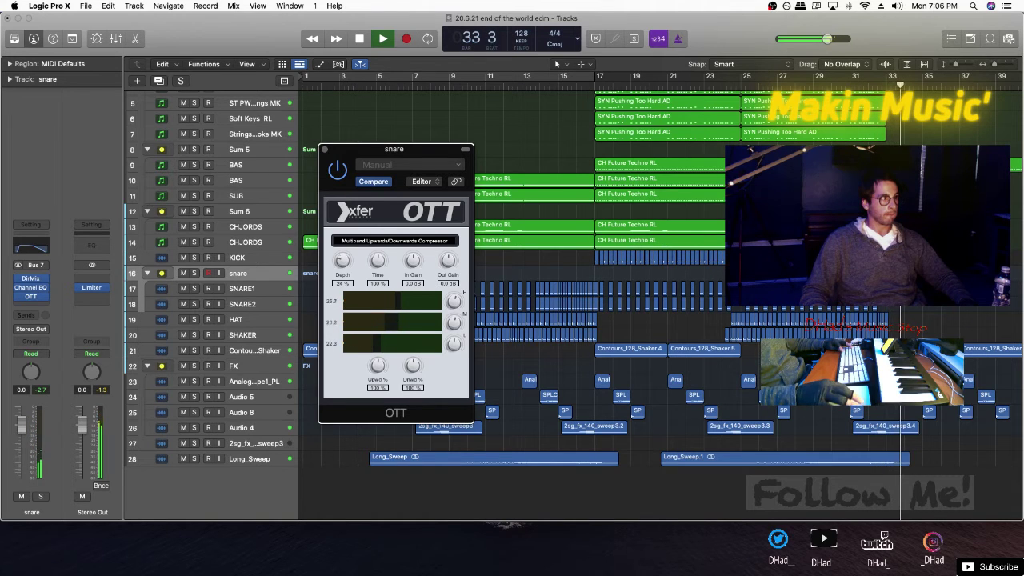
{"action": "key", "text": "super+w"}
Add another Analogue hit at about bar 38 on the Analogue track and delete the leftover fragment near bar 39
{"action": "key", "text": "super+Down"}
{"action": "key", "text": "super+Down"}
{"action": "key", "text": "super+Down"}
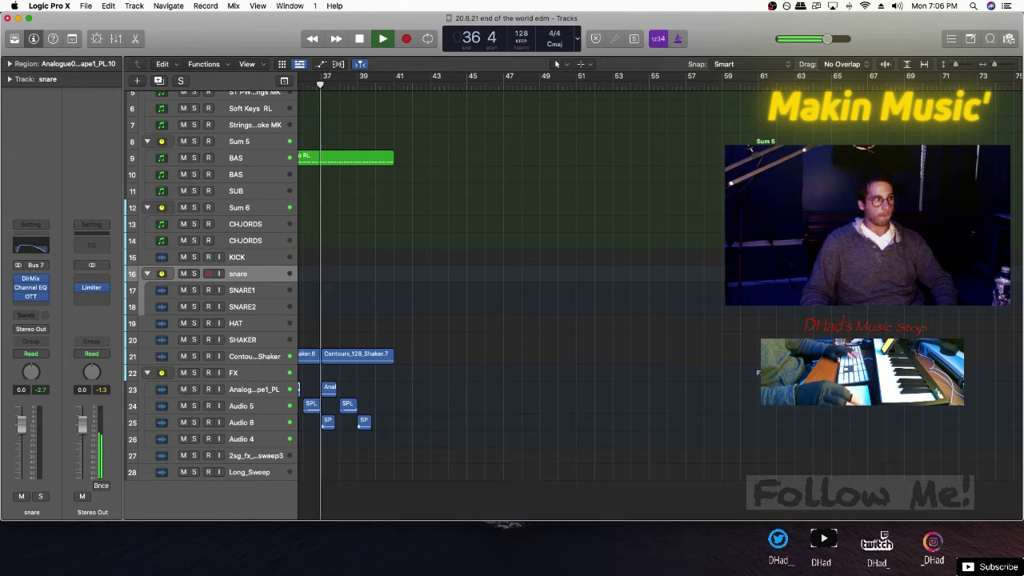
{"action": "scroll", "coordinate": [512, 320], "scroll_direction": "left", "scroll_amount": 10}
{"action": "left_click_drag", "start_coordinate": [549, 390], "coordinate": [596, 390]}
{"action": "key", "text": "super+z"}
{"action": "key", "text": "space"}
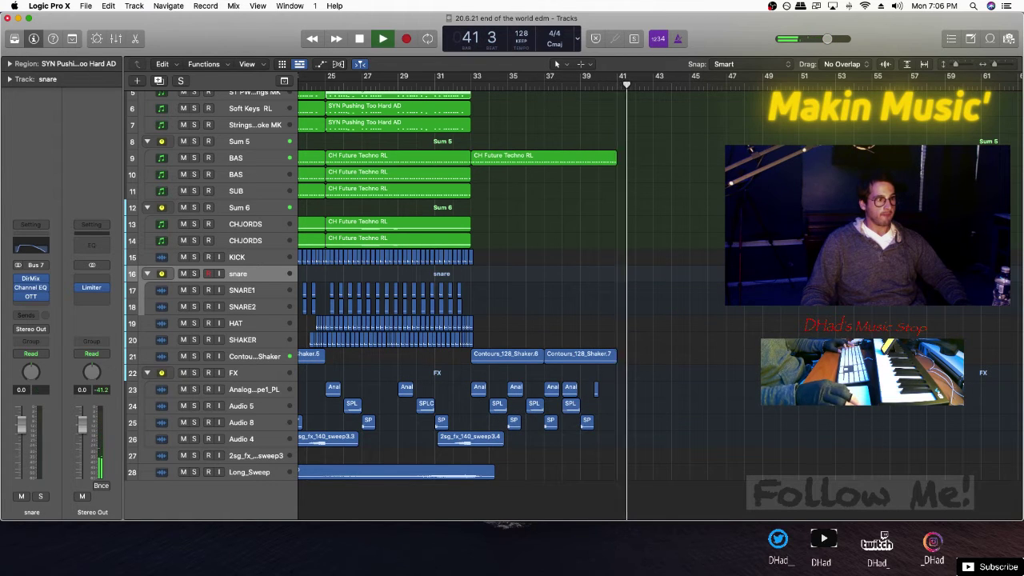
{"action": "left_click", "coordinate": [602, 390]}
{"action": "left_click", "coordinate": [596, 390]}
{"action": "key", "text": "Delete"}
Play the outro from just before bar 33, and listen to the song from its start through bar 21
{"action": "left_click", "coordinate": [460, 85]}
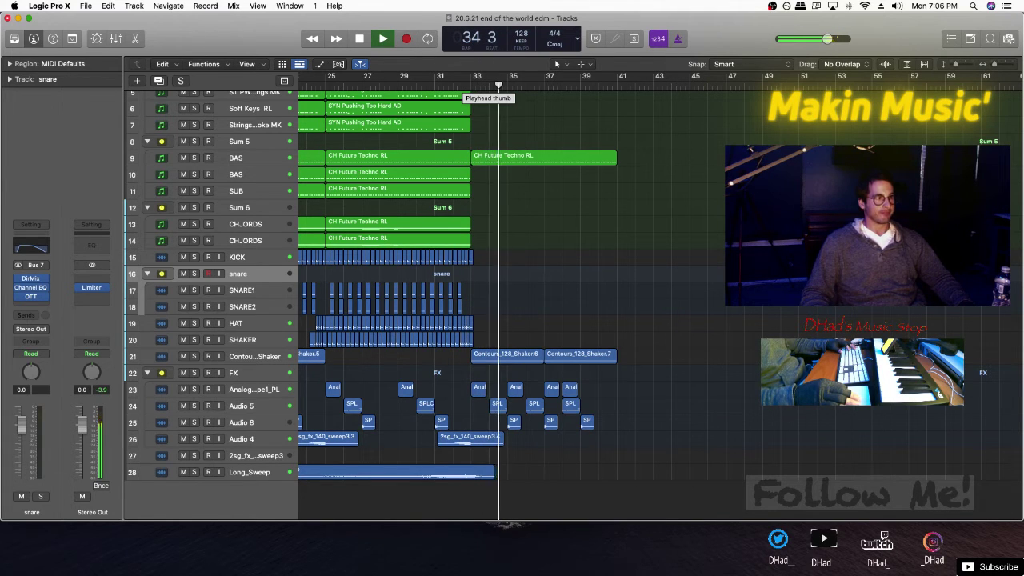
{"action": "scroll", "coordinate": [497, 85], "scroll_direction": "left", "scroll_amount": 5}
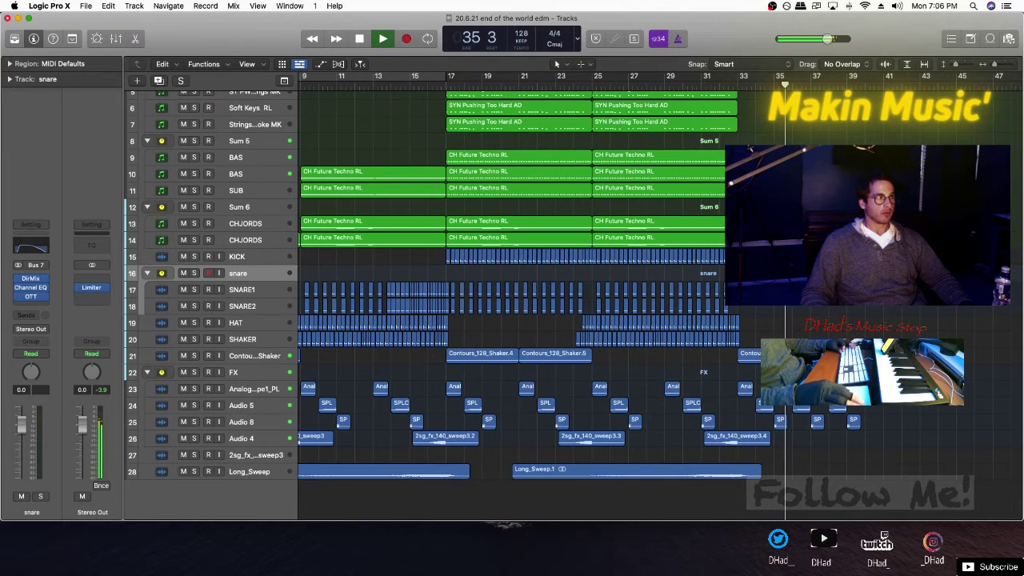
{"action": "key", "text": "Return"}
{"action": "key", "text": "space"}
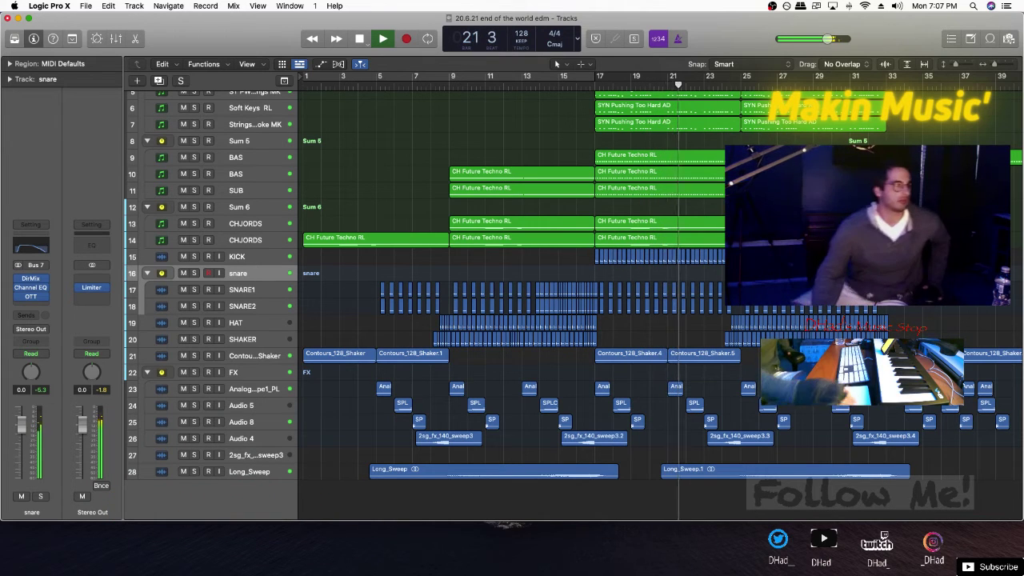
{"action": "key", "text": "space"}
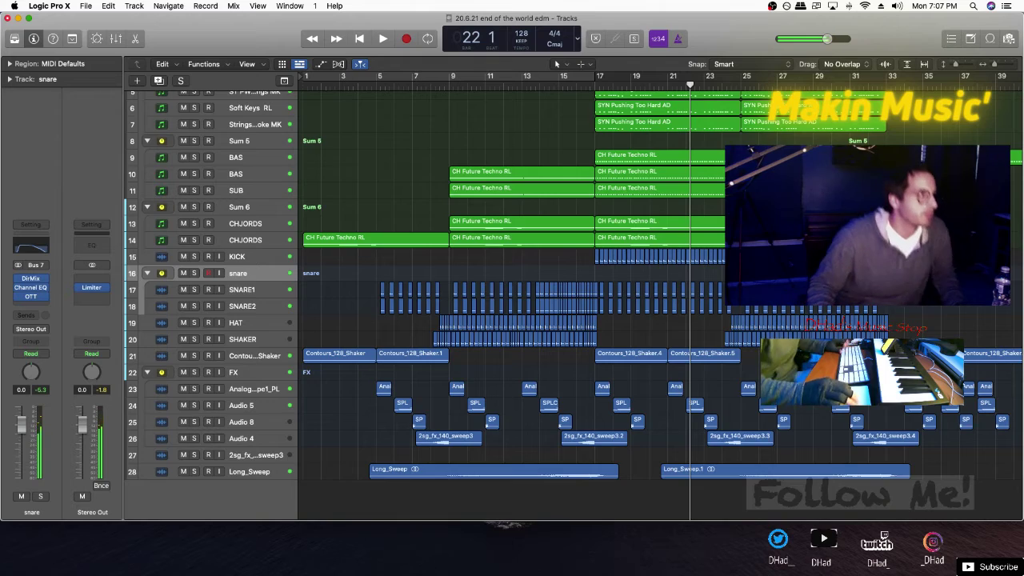
Lower the Sum 5 bass stack's volume to -5.2 dB while playing from bar 22
{"action": "scroll", "coordinate": [688, 251], "scroll_direction": "up", "scroll_amount": 5}
{"action": "scroll", "coordinate": [241, 332], "scroll_direction": "up", "scroll_amount": 4}
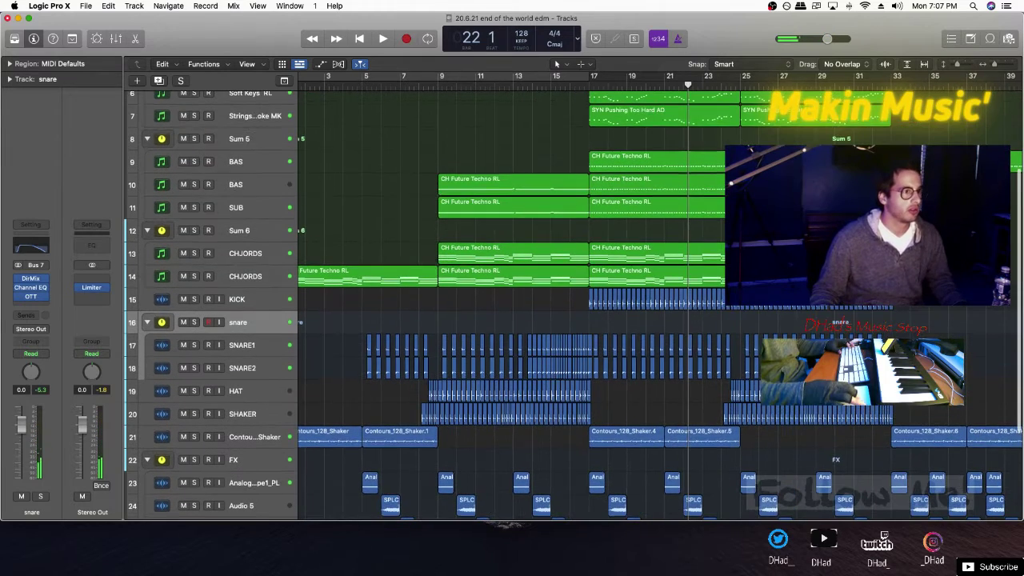
{"action": "left_click", "coordinate": [252, 139]}
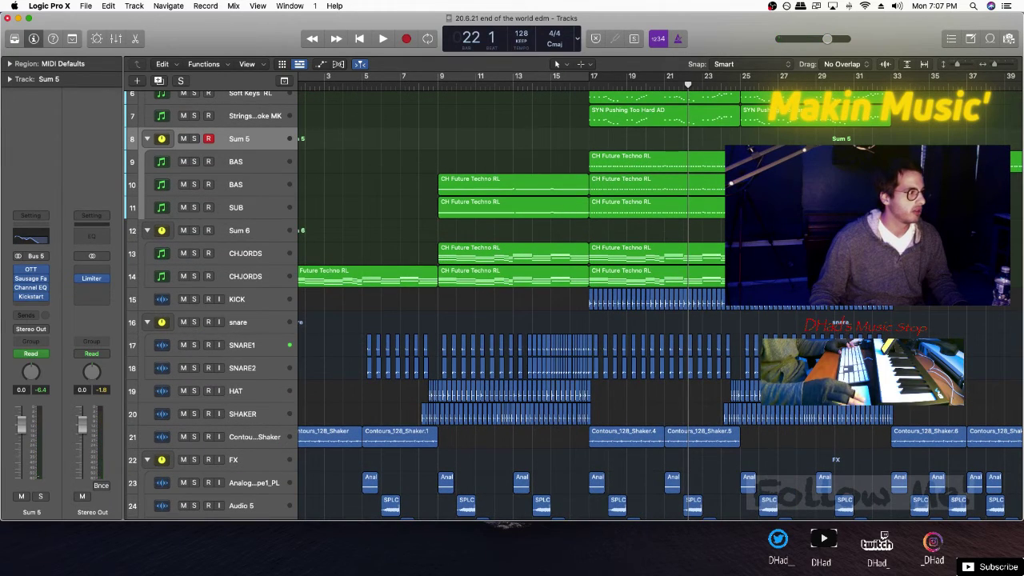
{"action": "key", "text": "space"}
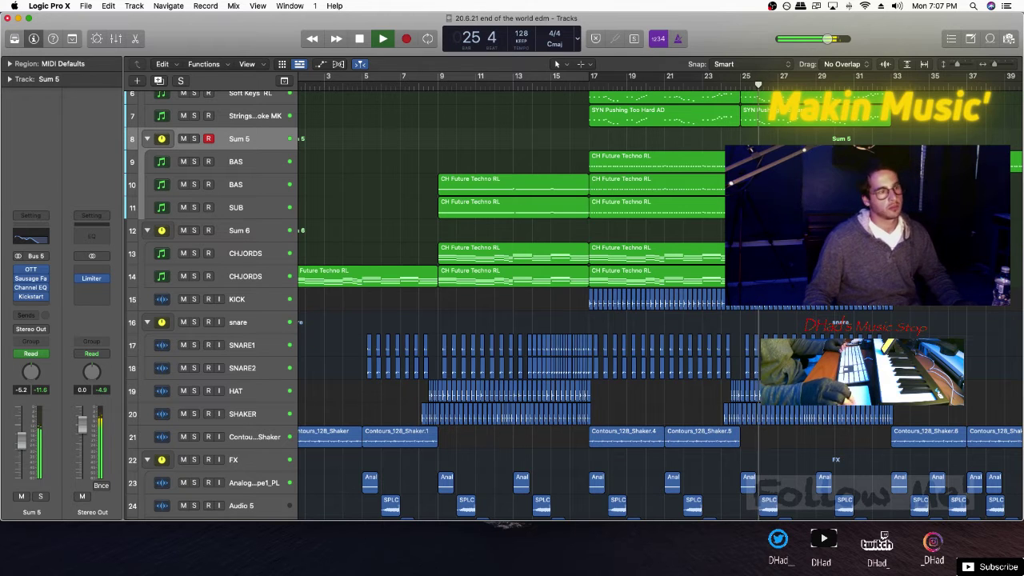
Add a Channel EQ ahead of the Limiter on the Stereo Out, audition high-shelf, mid-band and cut-filter changes during playback, and level the curve
{"action": "left_click", "coordinate": [92, 237]}
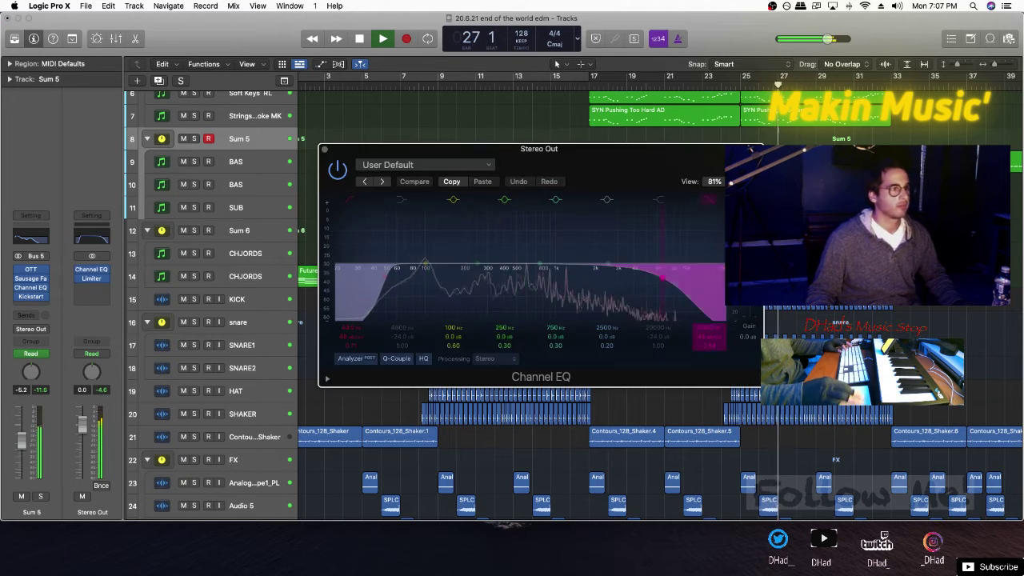
{"action": "left_click_drag", "start_coordinate": [709, 268], "coordinate": [735, 268]}
{"action": "left_click_drag", "start_coordinate": [608, 264], "coordinate": [642, 264]}
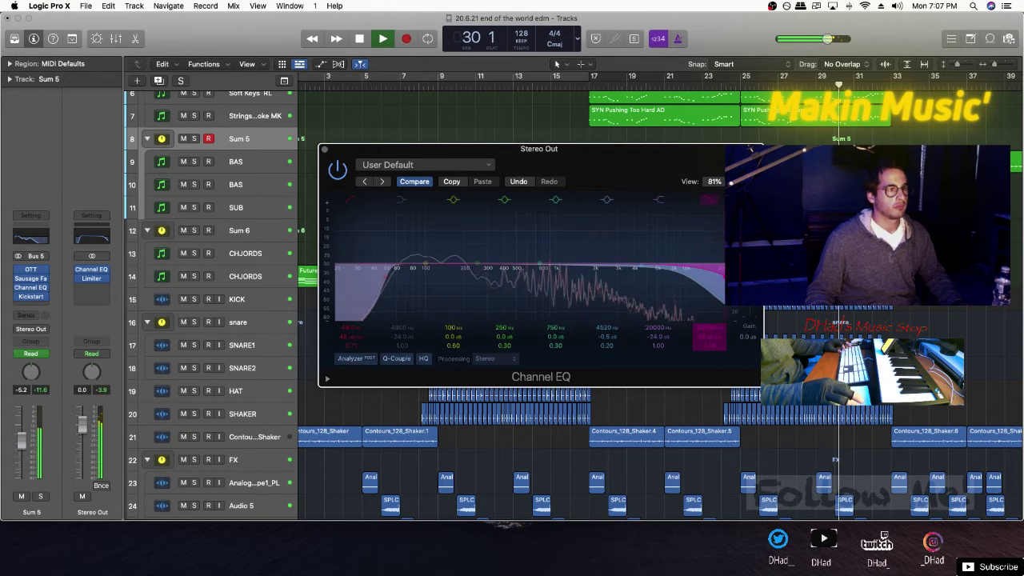
{"action": "left_click_drag", "start_coordinate": [712, 270], "coordinate": [682, 240]}
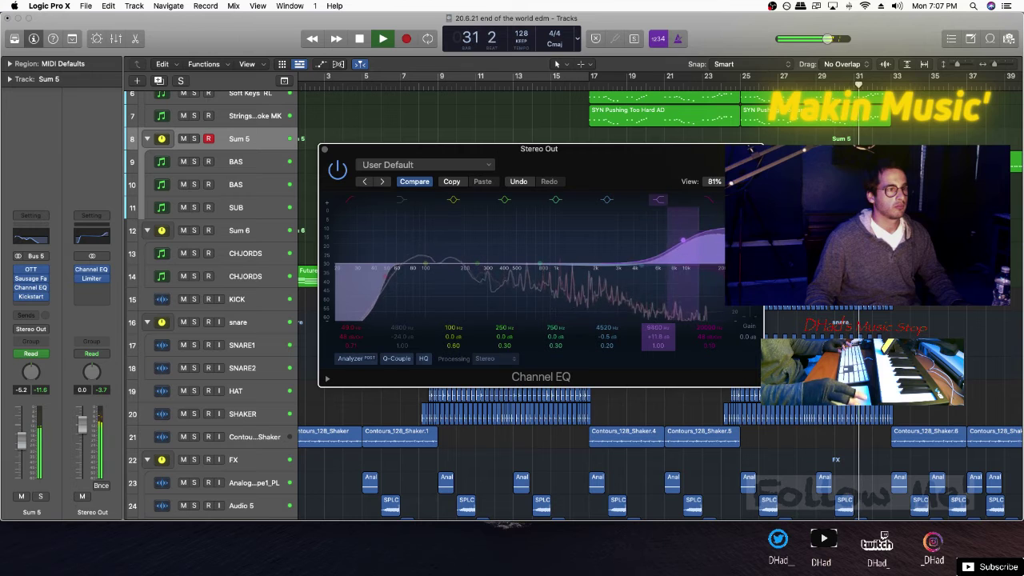
{"action": "left_click_drag", "start_coordinate": [557, 264], "coordinate": [434, 303]}
{"action": "left_click_drag", "start_coordinate": [379, 280], "coordinate": [335, 280]}
{"action": "left_click", "coordinate": [740, 84]}
{"action": "left_click_drag", "start_coordinate": [434, 303], "coordinate": [516, 265]}
{"action": "left_click", "coordinate": [325, 150]}
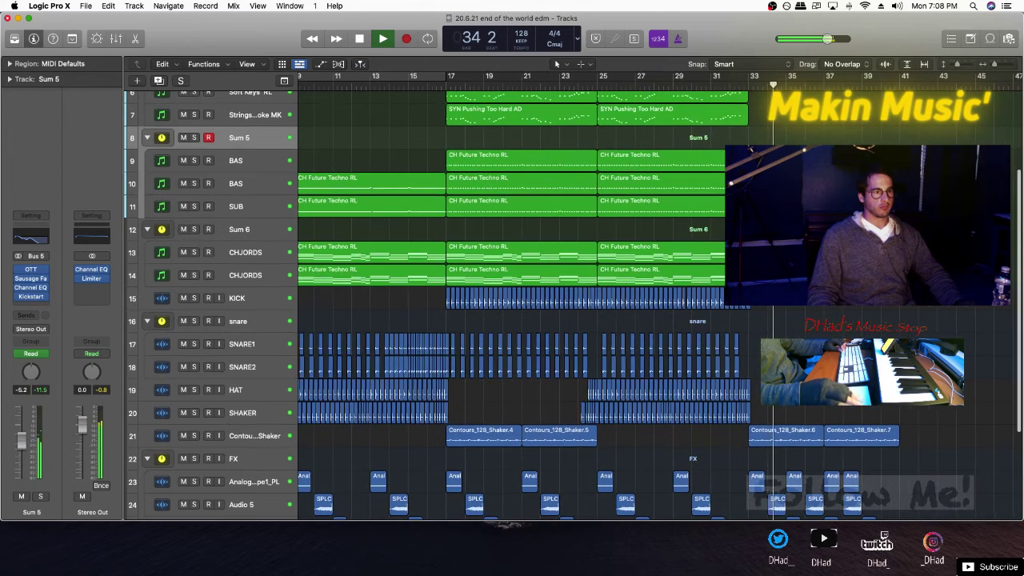
Replay the outro from about bar 33 and copy the 2sg_fx_140_sweep3.4 region on Audio 4 to about bar 35
{"action": "key", "text": "super+Right"}
{"action": "key", "text": "super+Right"}
{"action": "key", "text": "super+Up"}
{"action": "key", "text": "super+Up"}
{"action": "key", "text": "super+Up"}
{"action": "key", "text": "super+Up"}
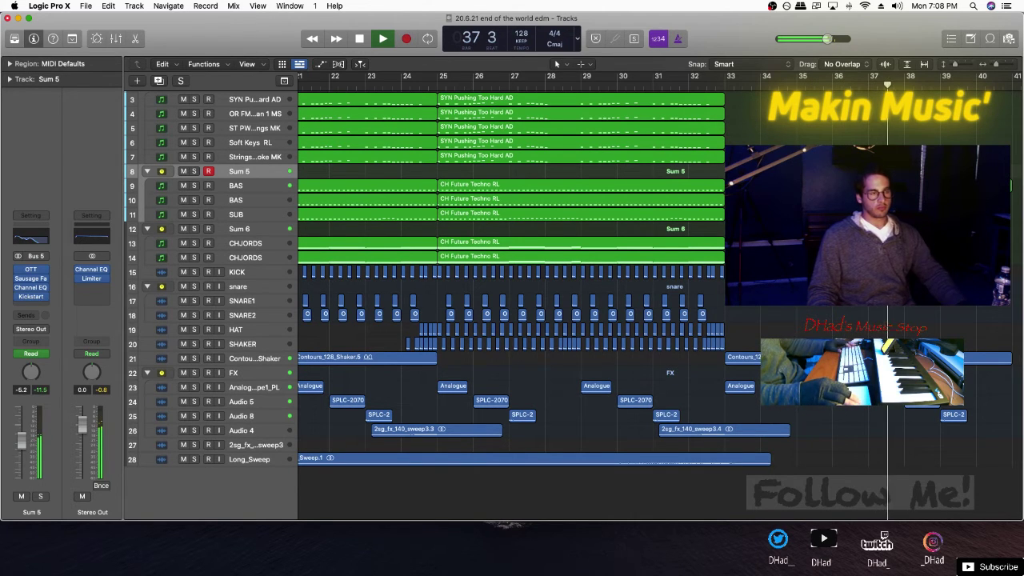
{"action": "key", "text": "space"}
{"action": "key", "text": "space"}
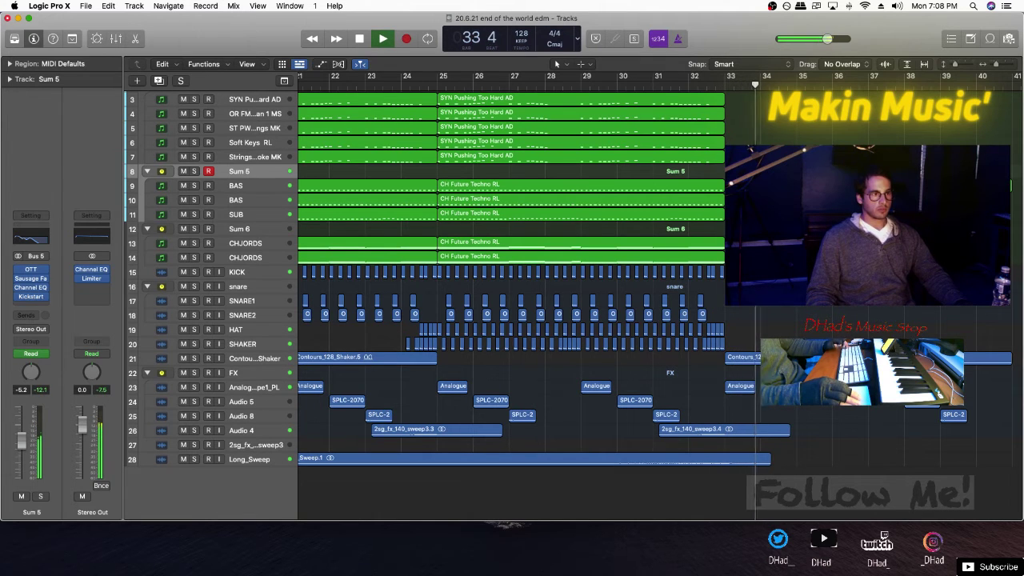
{"action": "left_click_drag", "start_coordinate": [741, 430], "coordinate": [880, 430]}
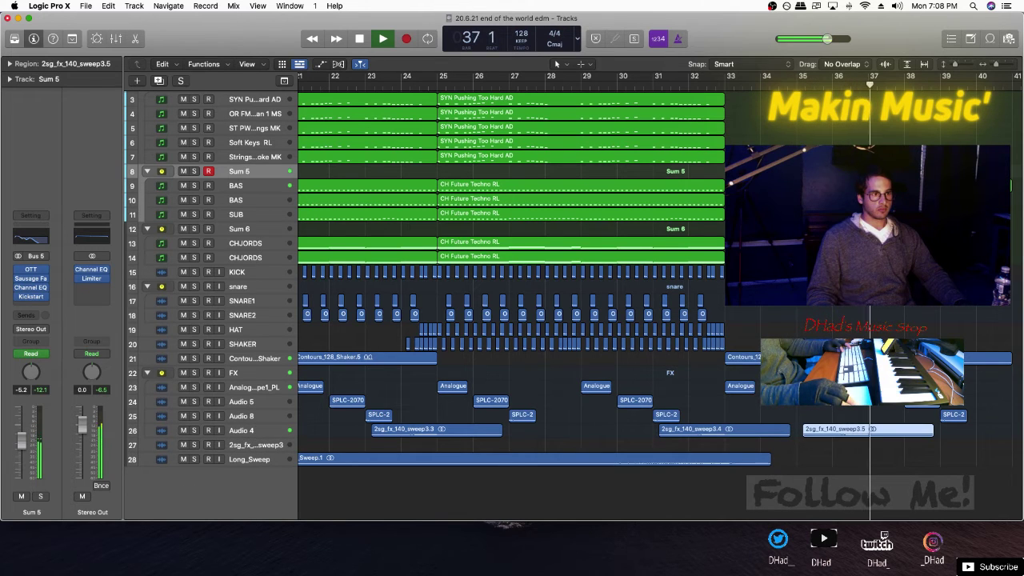
Delete the SPLC-2 region at about bar 39 on the Audio 8 track and stop playback
{"action": "key", "text": "super+Down"}
{"action": "key", "text": "super+Down"}
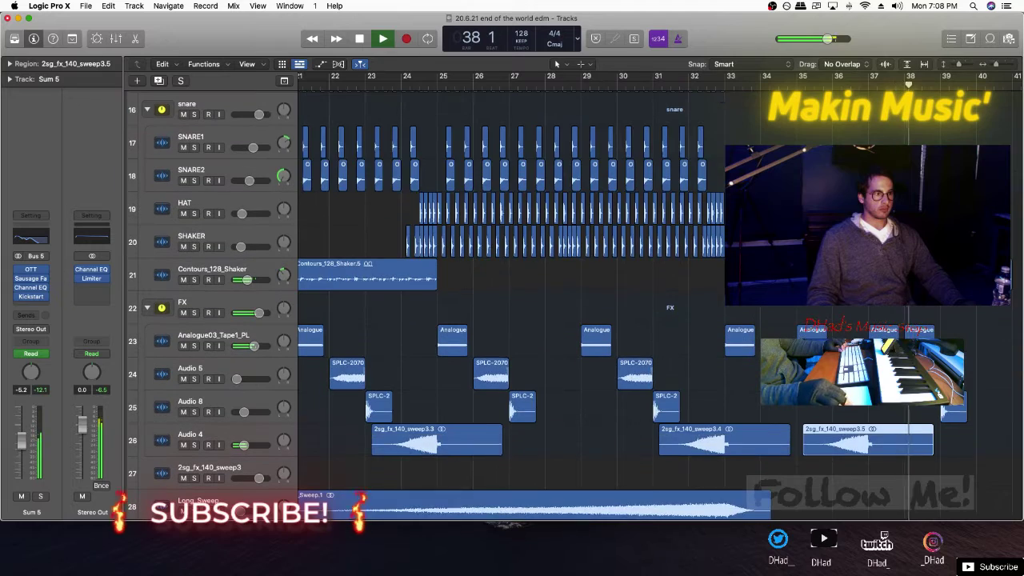
{"action": "key", "text": "super+Left"}
{"action": "key", "text": "super+Left"}
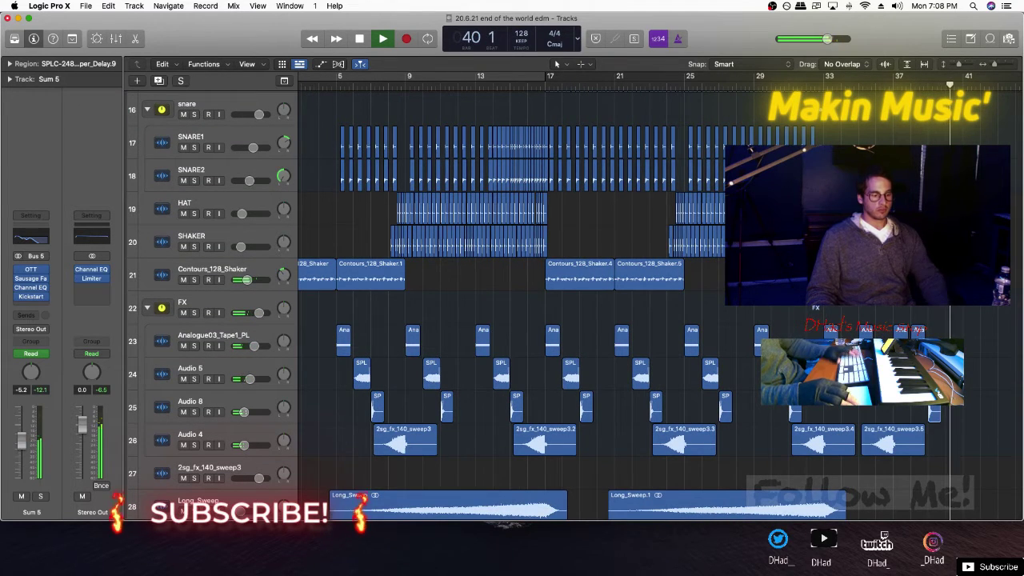
{"action": "key", "text": "space"}
{"action": "key", "text": "super+Right"}
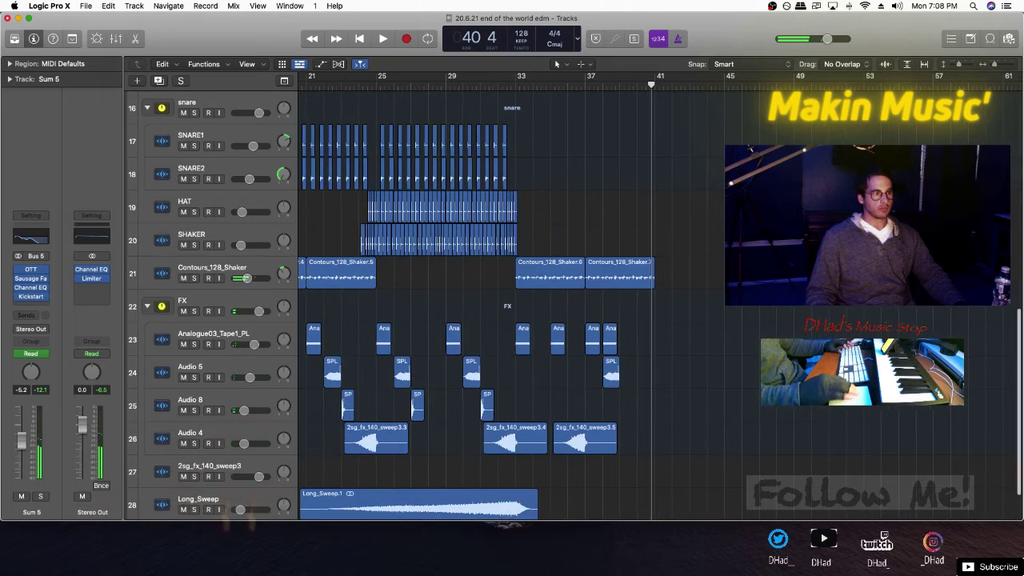
{"action": "key", "text": "super+Up"}
{"action": "key", "text": "super+Up"}
{"action": "key", "text": "super+Up"}
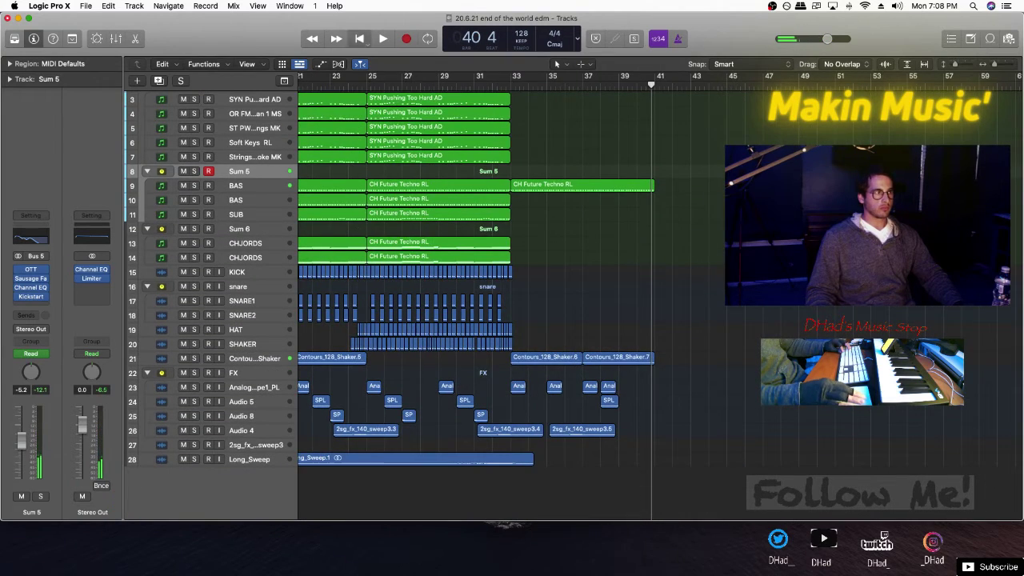
Play the song from its start and view the upper instrument tracks
{"action": "key", "text": "Return"}
{"action": "key", "text": "space"}
{"action": "key", "text": "super+Down"}
{"action": "key", "text": "super+Down"}
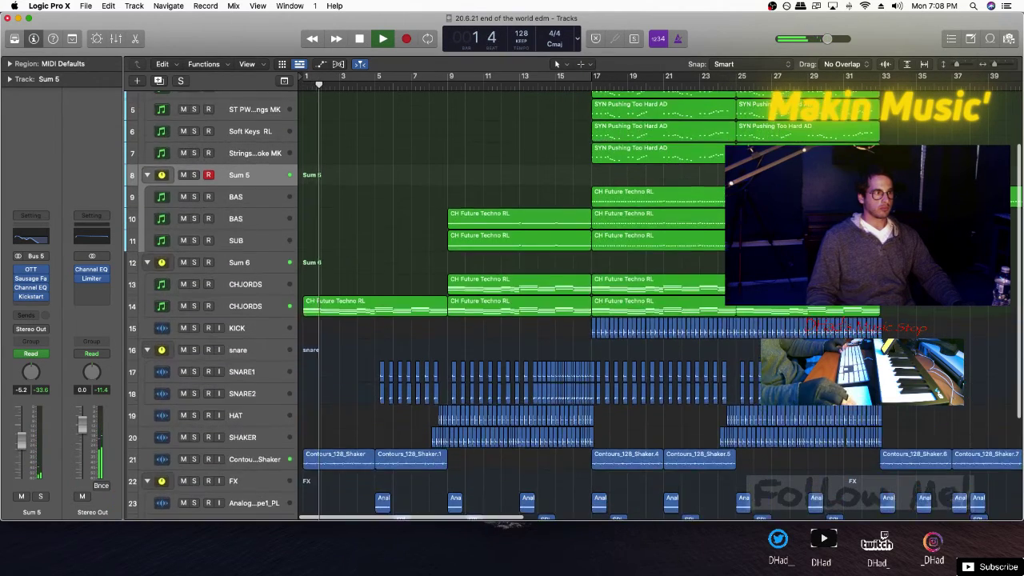
{"action": "scroll", "coordinate": [520, 304], "scroll_direction": "up", "scroll_amount": 5}
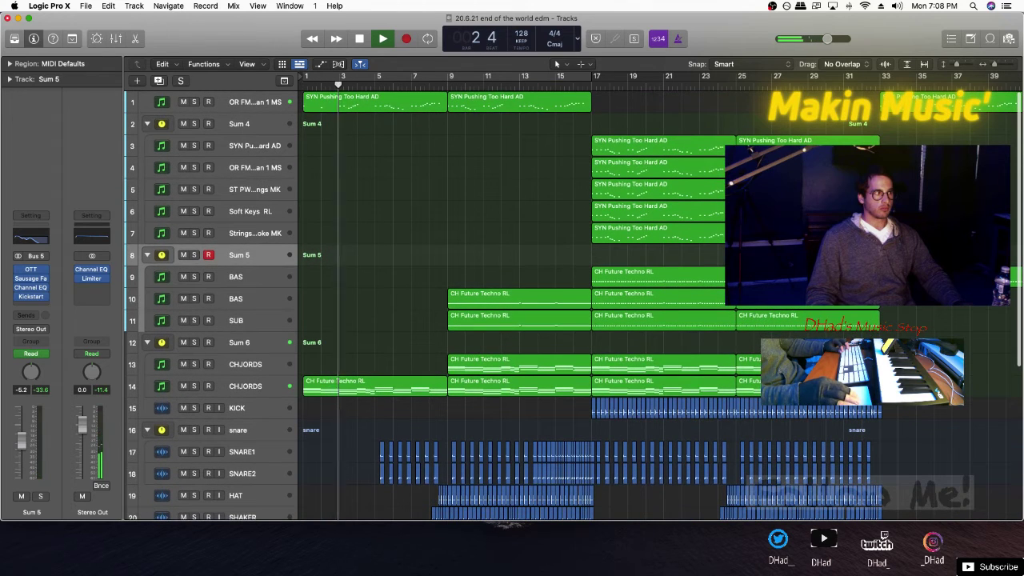
Dismiss the SynthMaster 2.9 Player notice, view the OR FM Organ 1 MS track's synth window, close it, and stop playback
{"action": "left_click", "coordinate": [254, 103]}
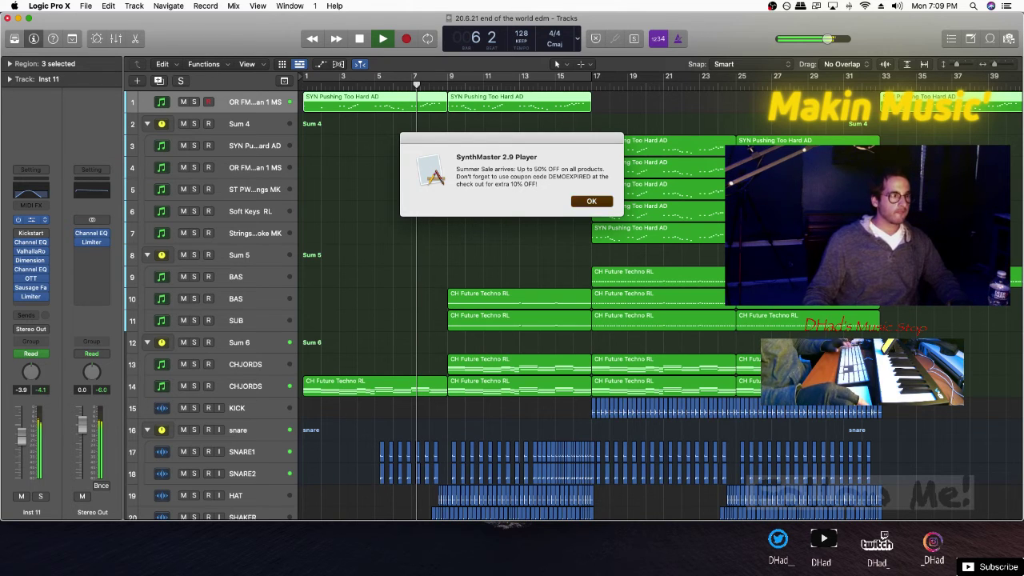
{"action": "key", "text": "Return"}
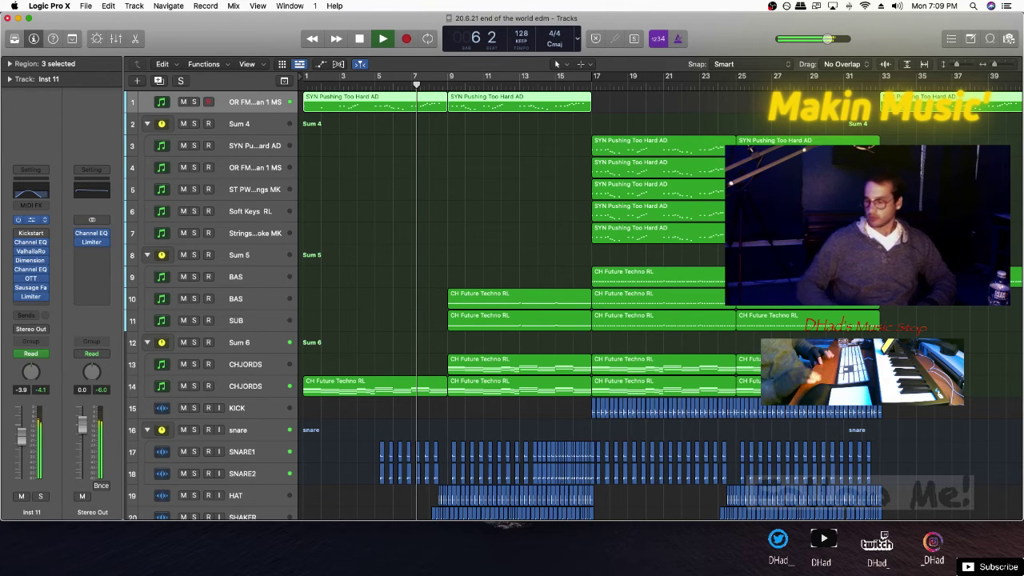
{"action": "left_click", "coordinate": [31, 219]}
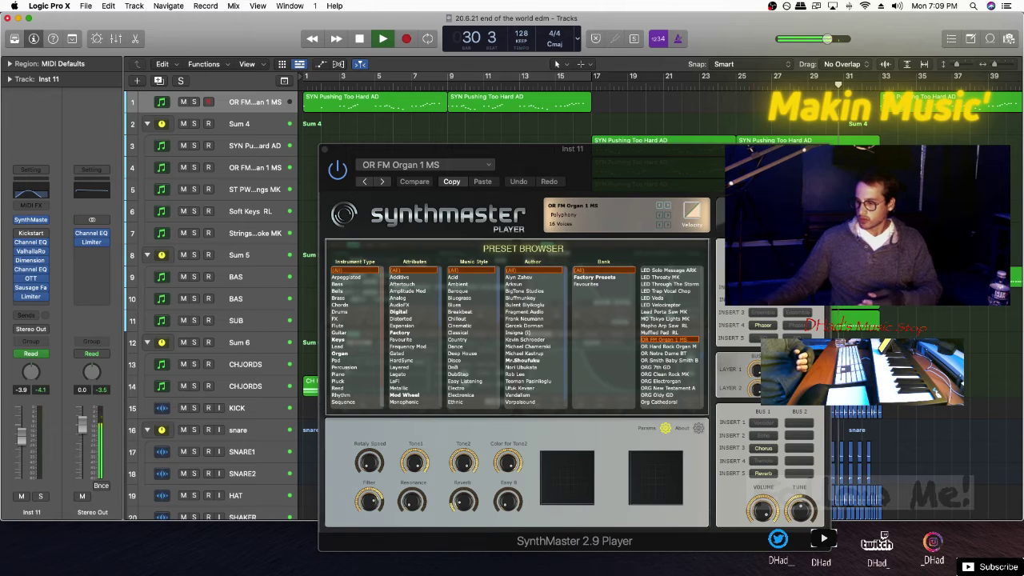
{"action": "key", "text": "super+w"}
{"action": "key", "text": "space"}
Duplicate the Strings Violas Stroke MK track and copy its SYN Pushing Too Hard AD region at bar 17 onto the new track
{"action": "key", "text": "Down"}
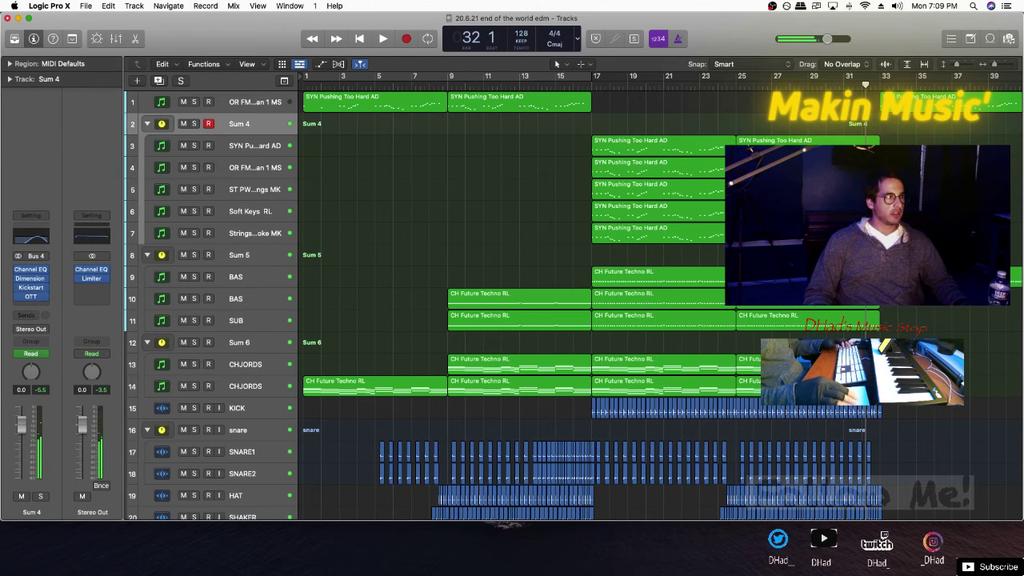
{"action": "left_click", "coordinate": [255, 233]}
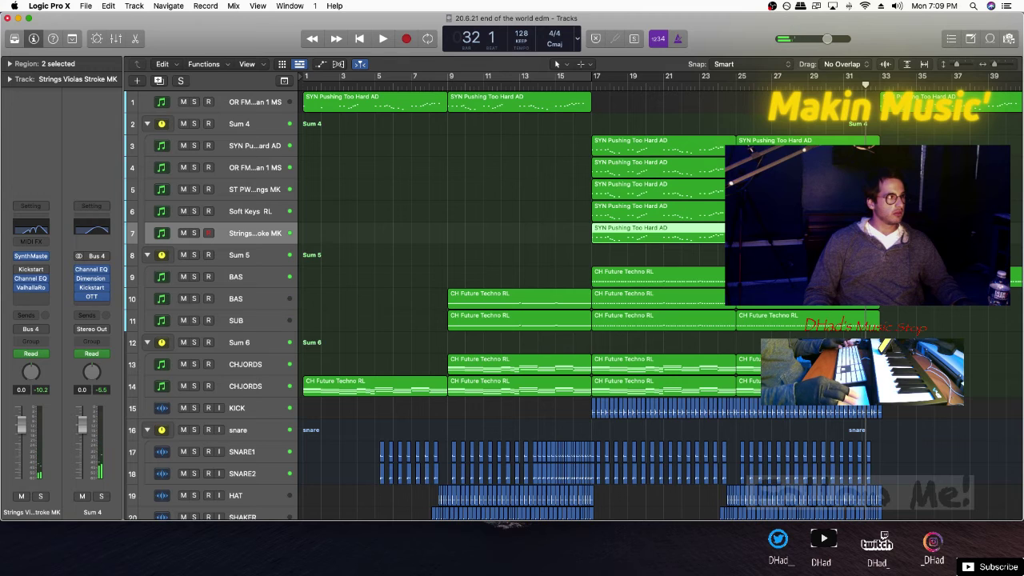
{"action": "key", "text": "super+d"}
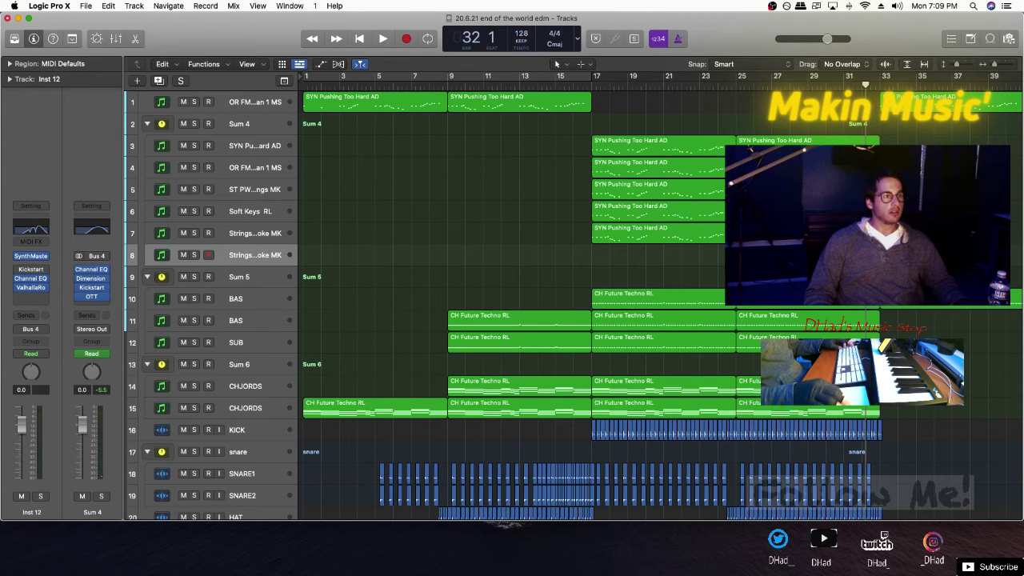
{"action": "left_click_drag", "start_coordinate": [800, 257], "coordinate": [729, 234]}
{"action": "mouse_move", "coordinate": [632, 232]}
{"action": "left_mouse_down"}
{"action": "mouse_move", "coordinate": [632, 254]}
{"action": "mouse_move", "coordinate": [624, 233]}
{"action": "left_mouse_up"}
{"action": "double_click", "coordinate": [624, 255]}
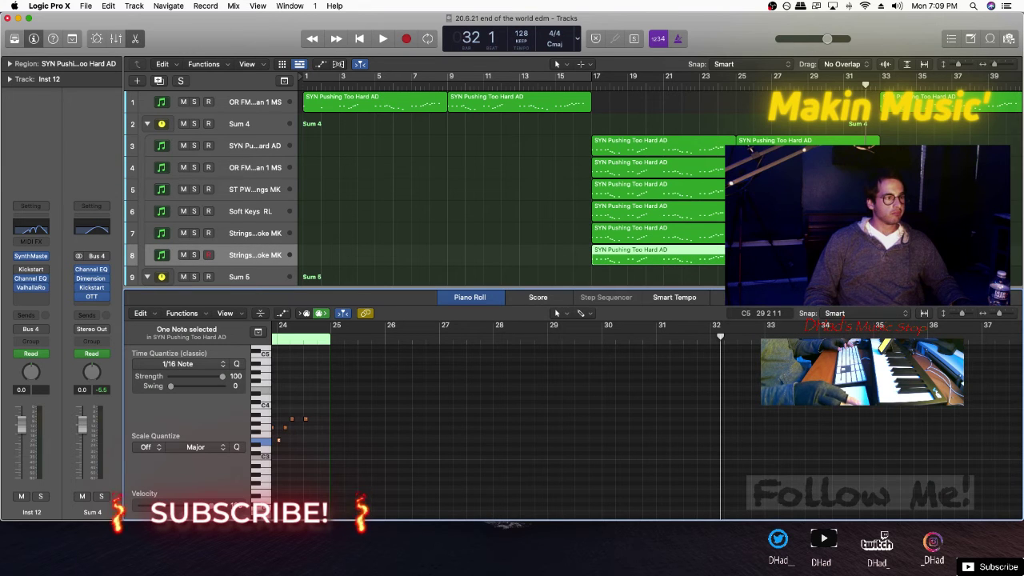
{"action": "key", "text": "p"}
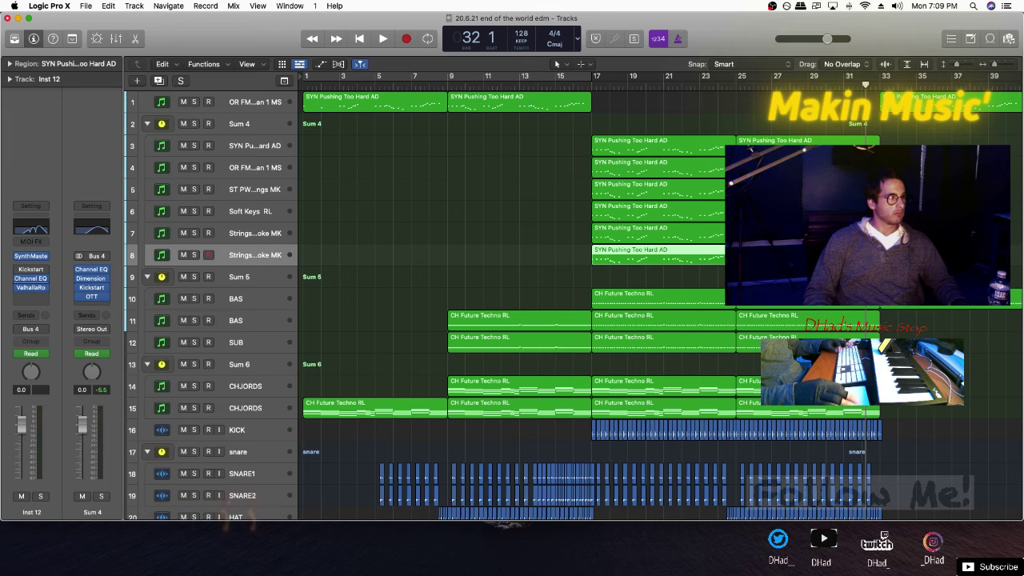
Replace the SynthMaster instrument on the duplicated strings track with LennarDigital Sylenth1
{"action": "left_click", "coordinate": [31, 255]}
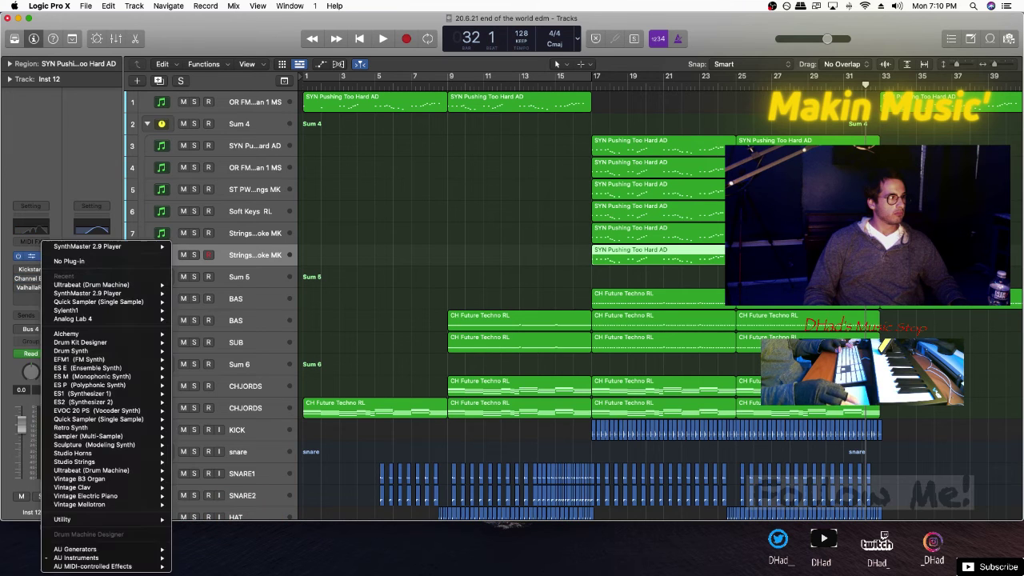
{"action": "mouse_move", "coordinate": [104, 558]}
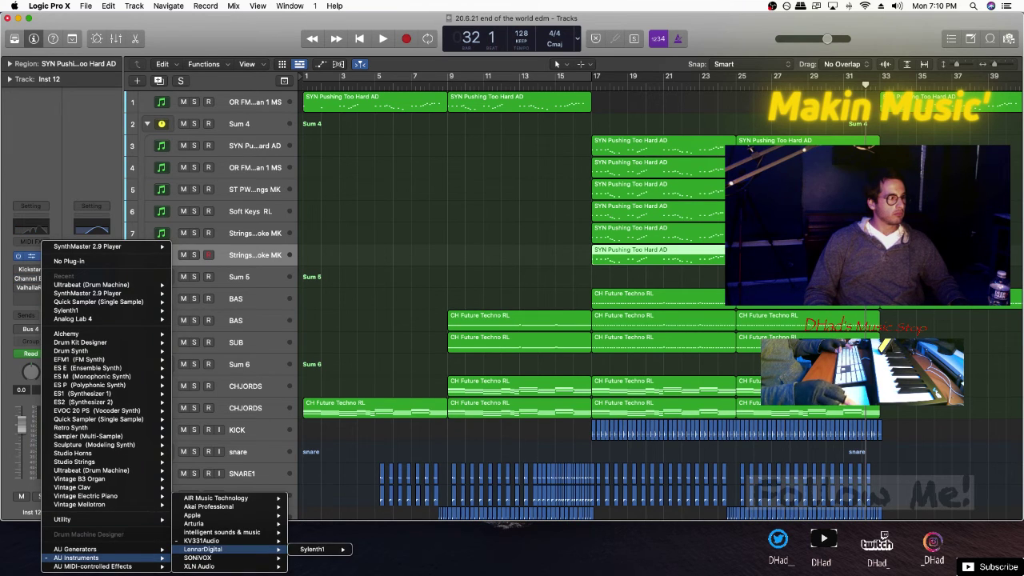
{"action": "left_click", "coordinate": [316, 549]}
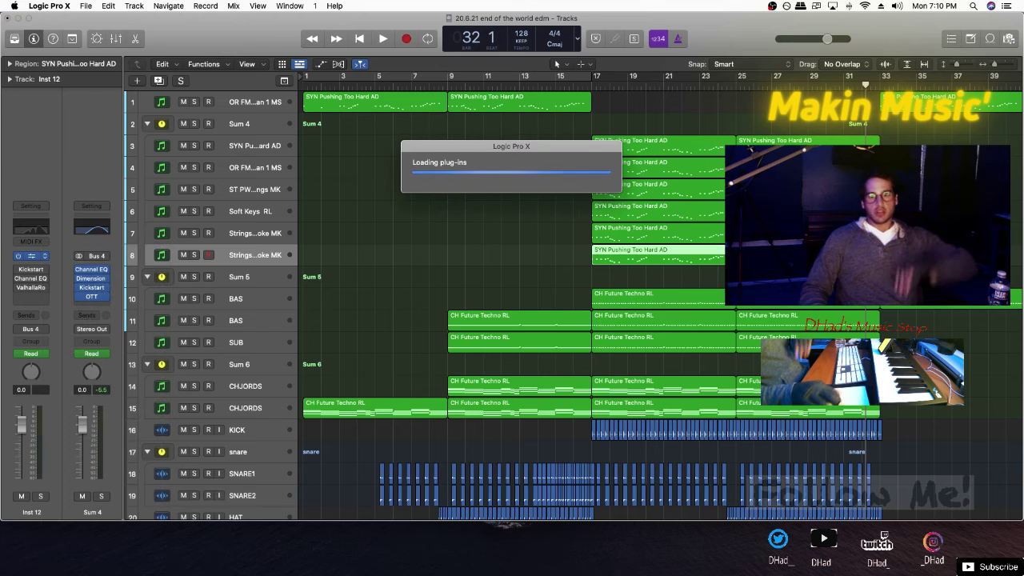